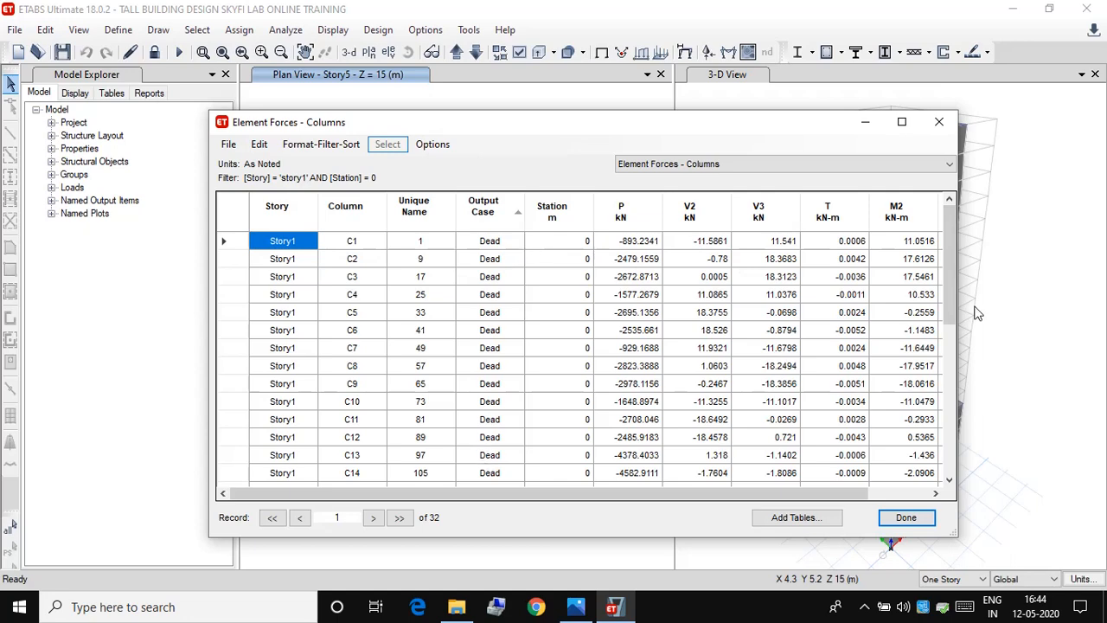
Step: Review the dead and live load rows of the Story1 column forces table, and close the table
left_click_drag(950, 306, 937, 475)
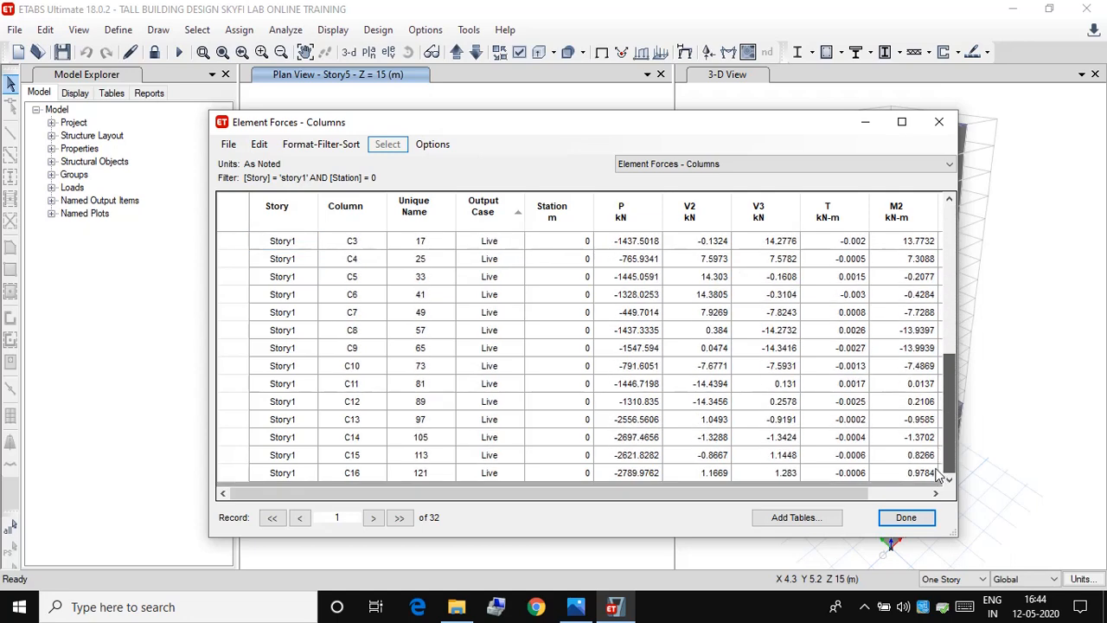
left_click(906, 517)
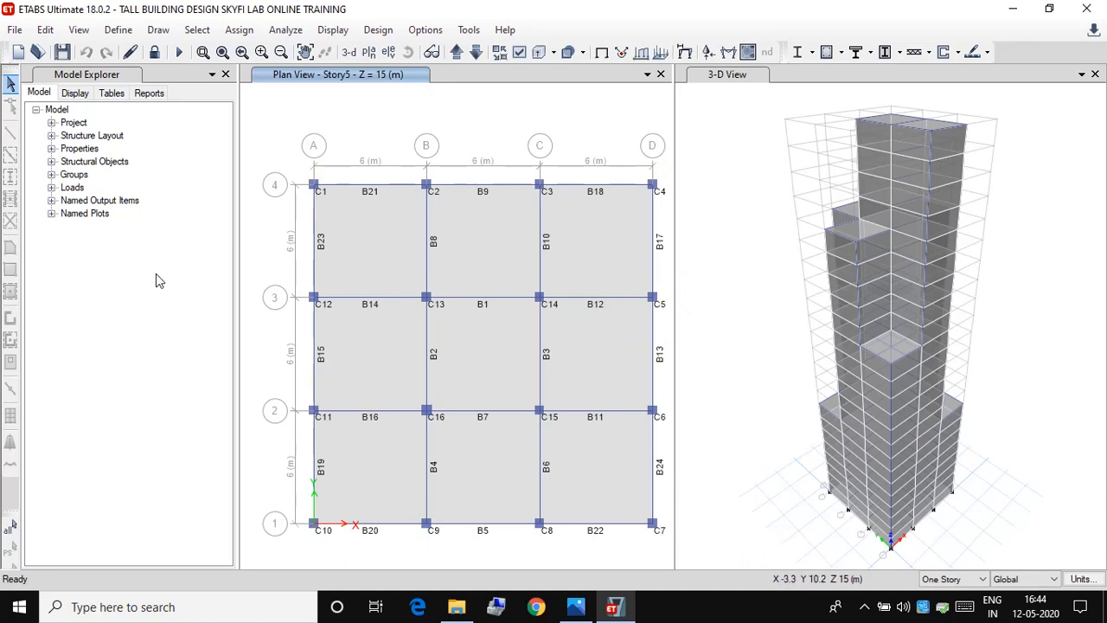
left_click(76, 95)
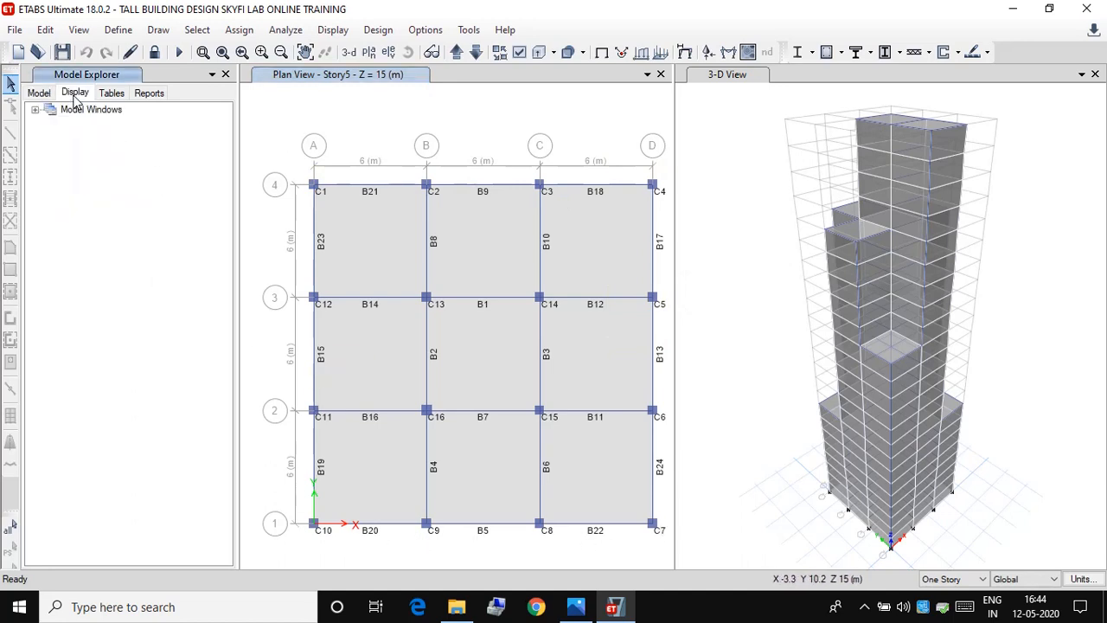
left_click(34, 110)
left_click(50, 123)
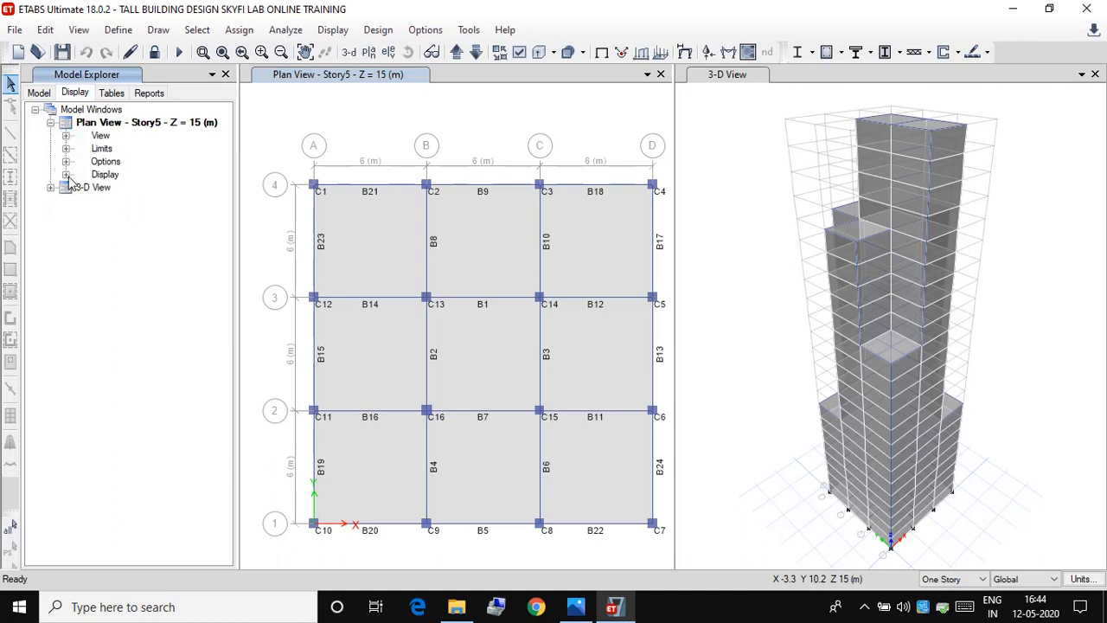
left_click(67, 175)
left_click(67, 175)
left_click(35, 110)
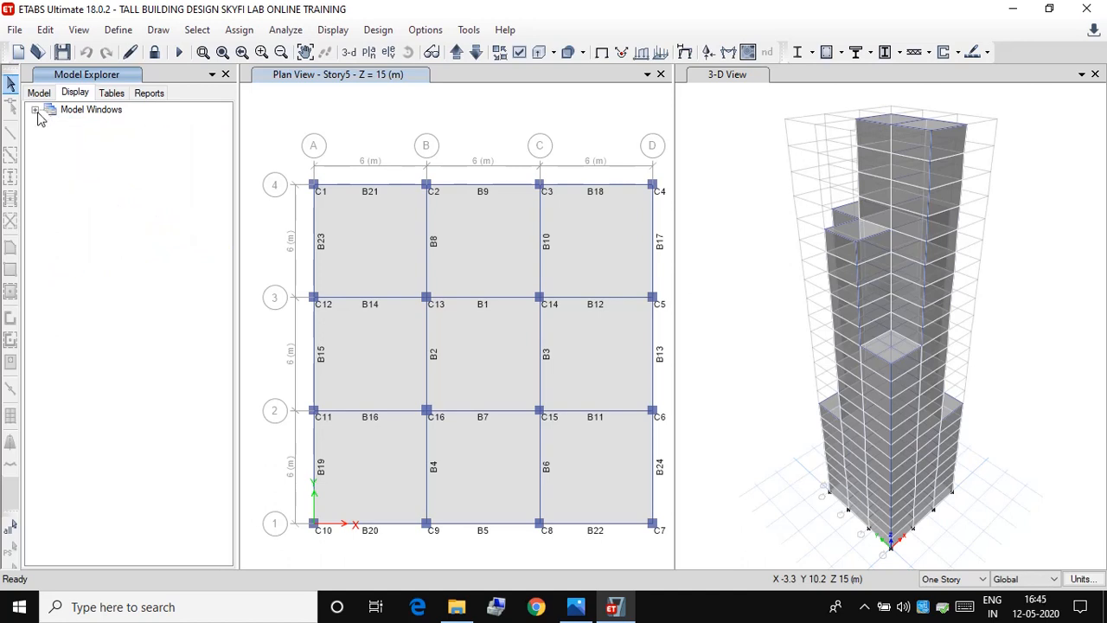
left_click(36, 110)
left_click(35, 111)
Step: List the individual Story1 columns under the structural objects in the model tree
left_click(39, 92)
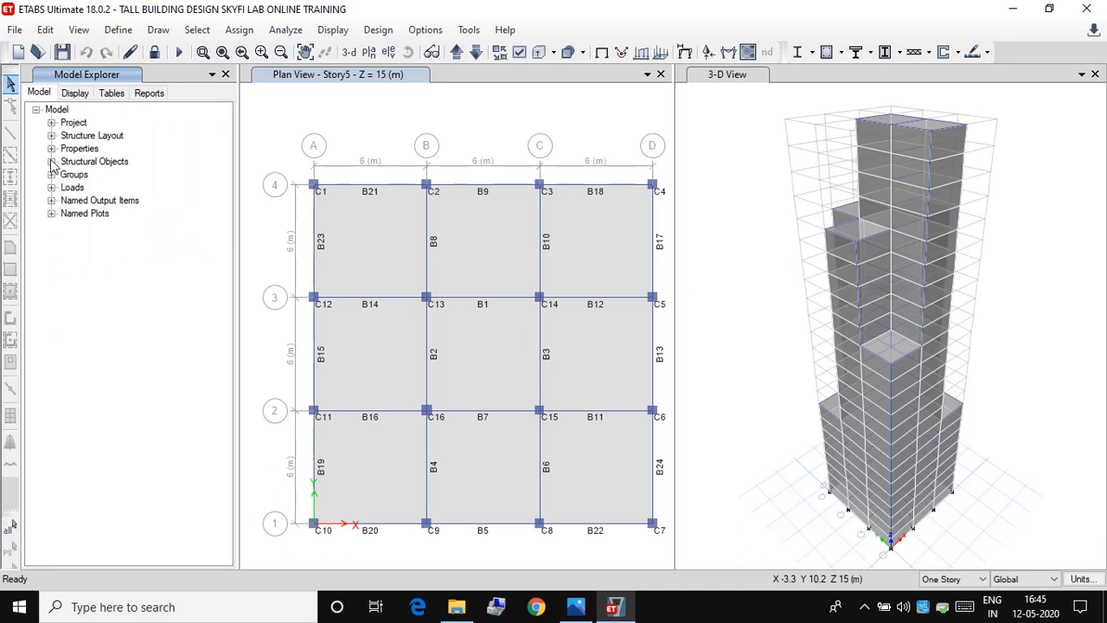
left_click(52, 162)
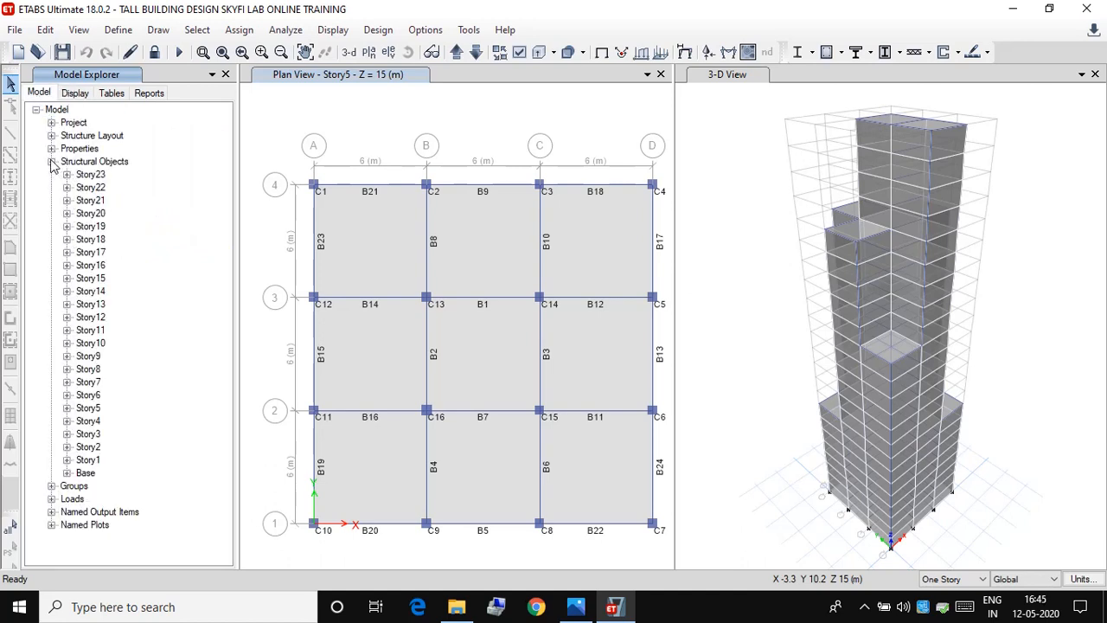
left_click(67, 473)
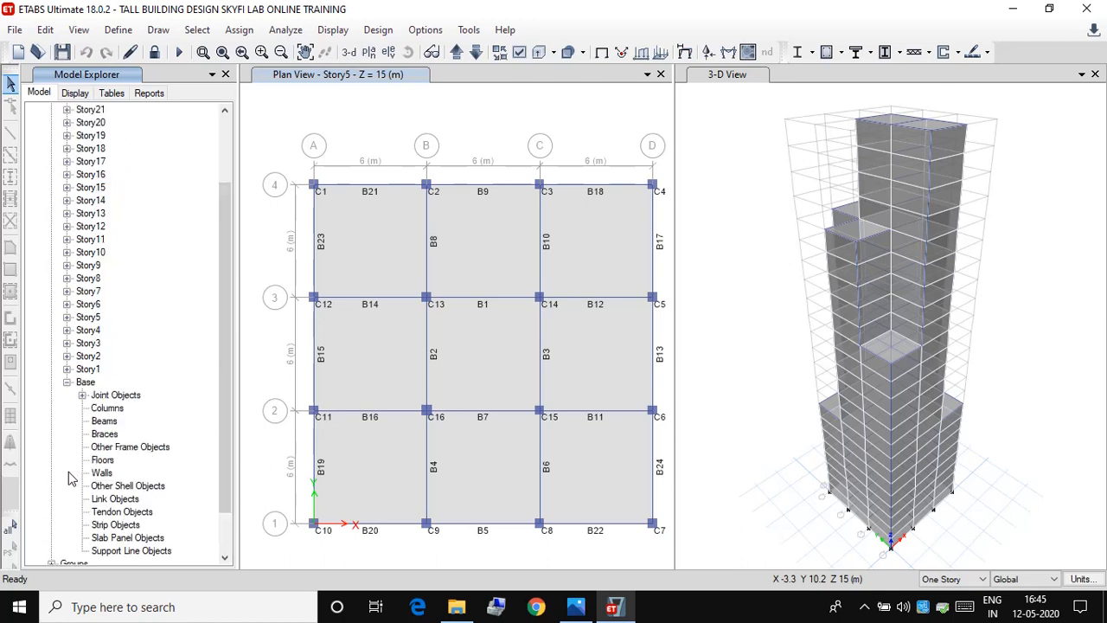
left_click(102, 410)
scroll(230, 369, "down", 2)
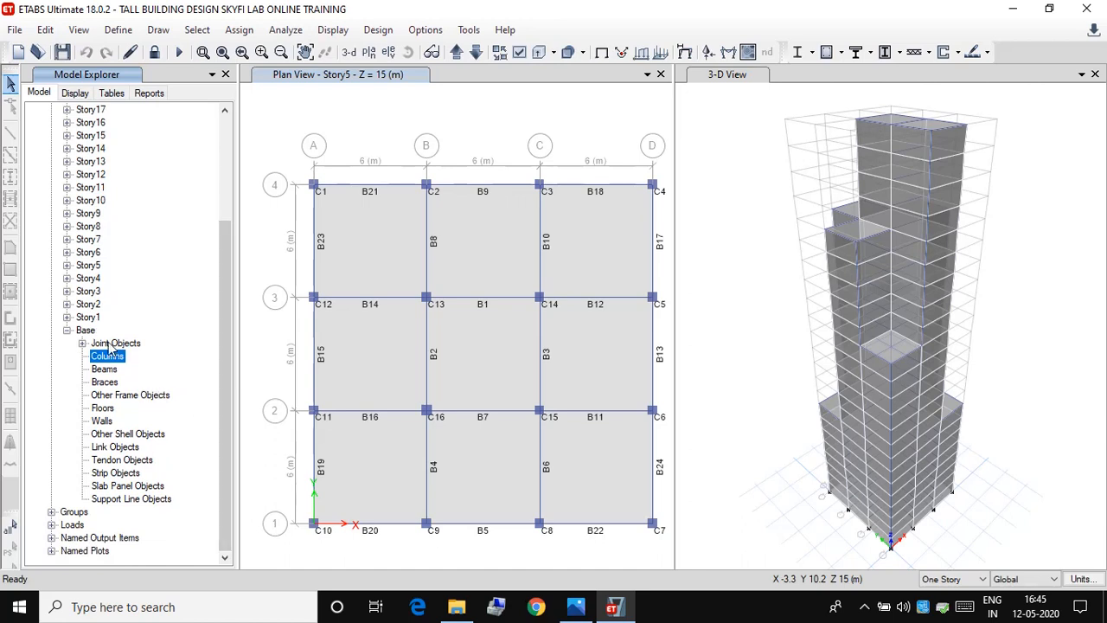
left_click(67, 317)
left_click(82, 343)
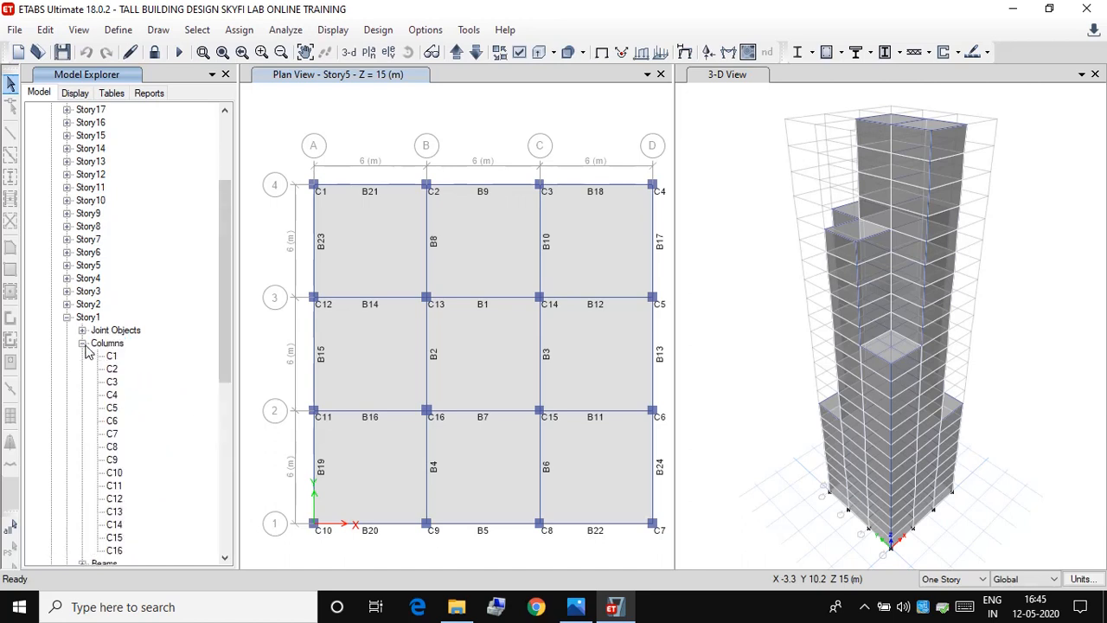
left_click_drag(230, 321, 235, 364)
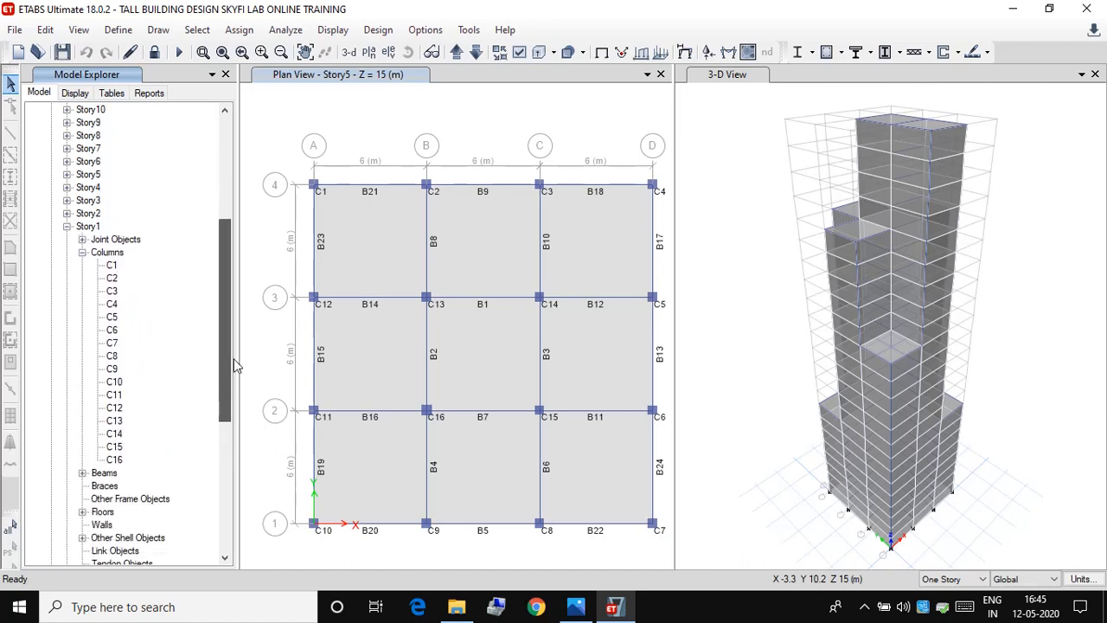
Step: Check the section property assigned to each of the Story1 columns C1, C2, C3 and C4
double_click(112, 266)
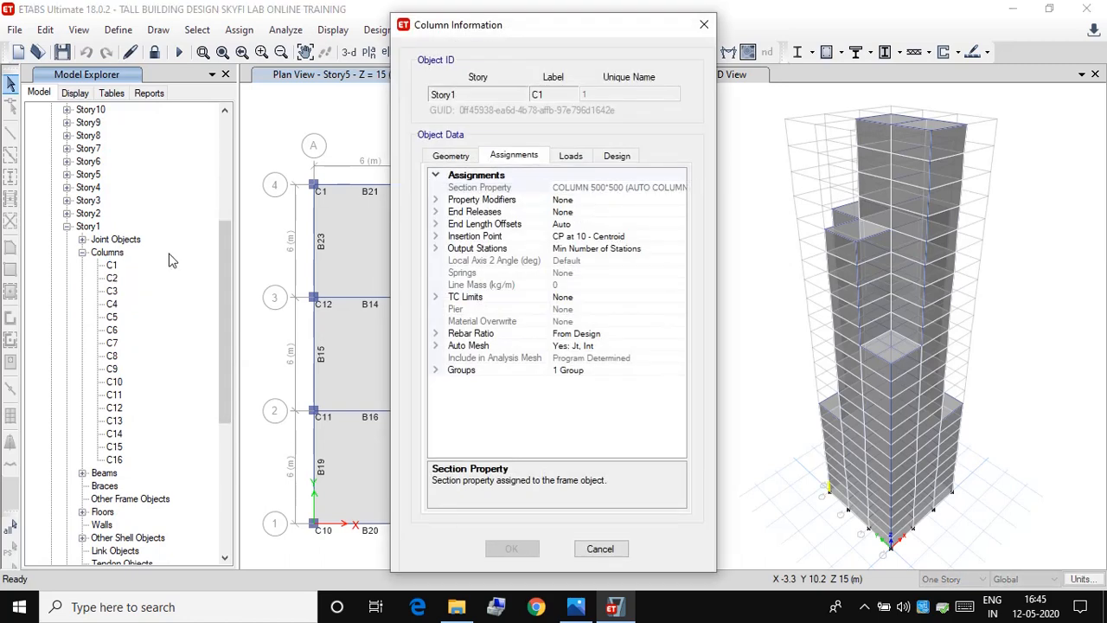
left_click(115, 279)
left_click(593, 548)
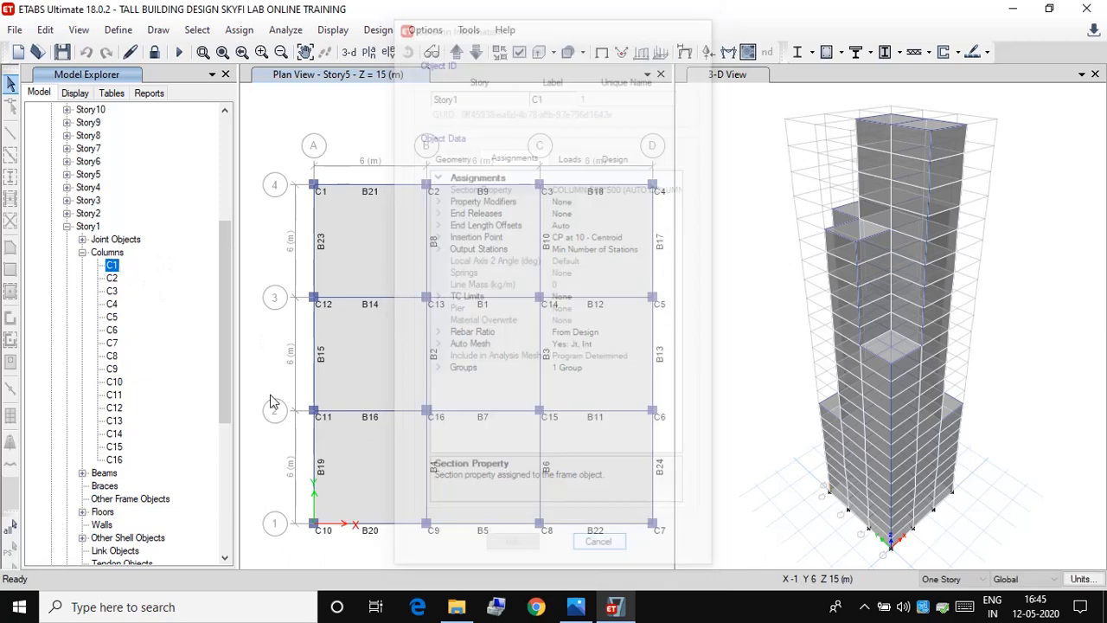
left_click(119, 283)
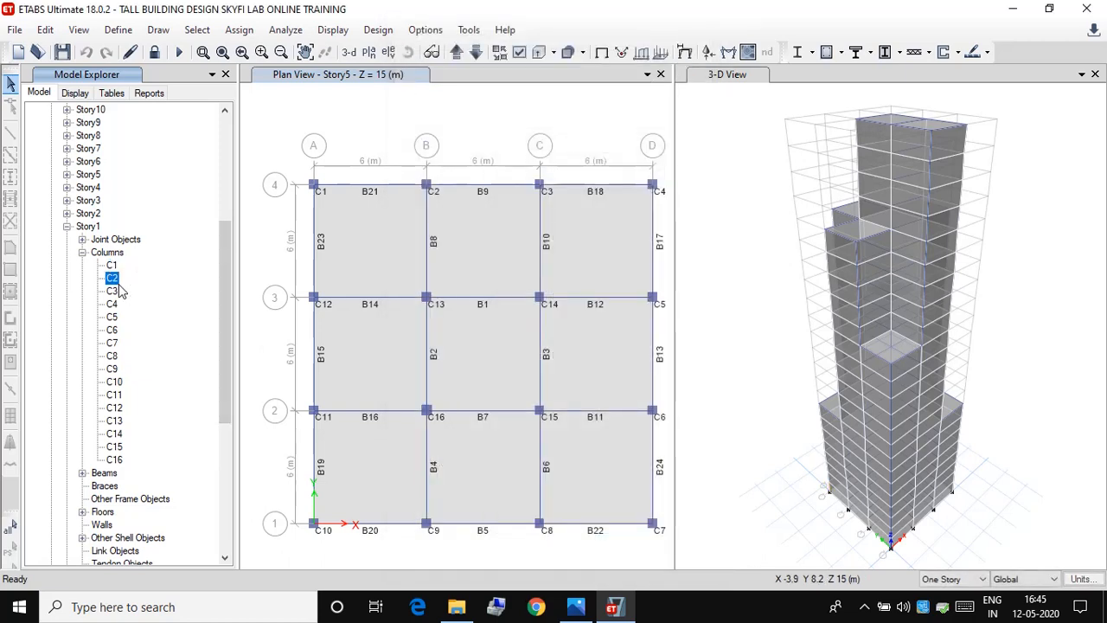
double_click(119, 284)
left_click(597, 543)
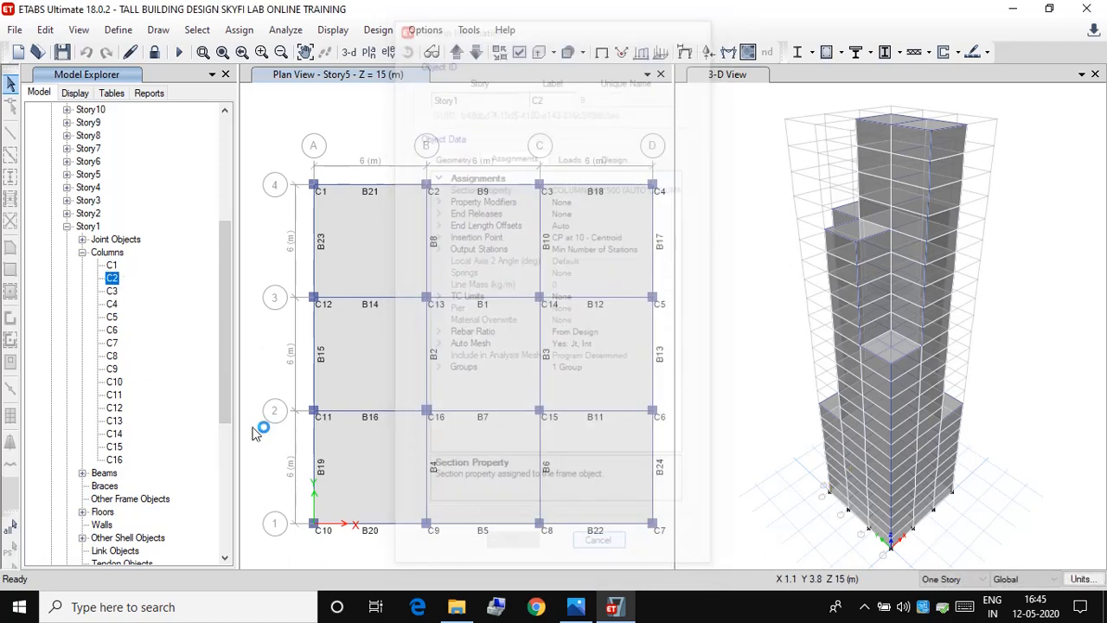
double_click(112, 290)
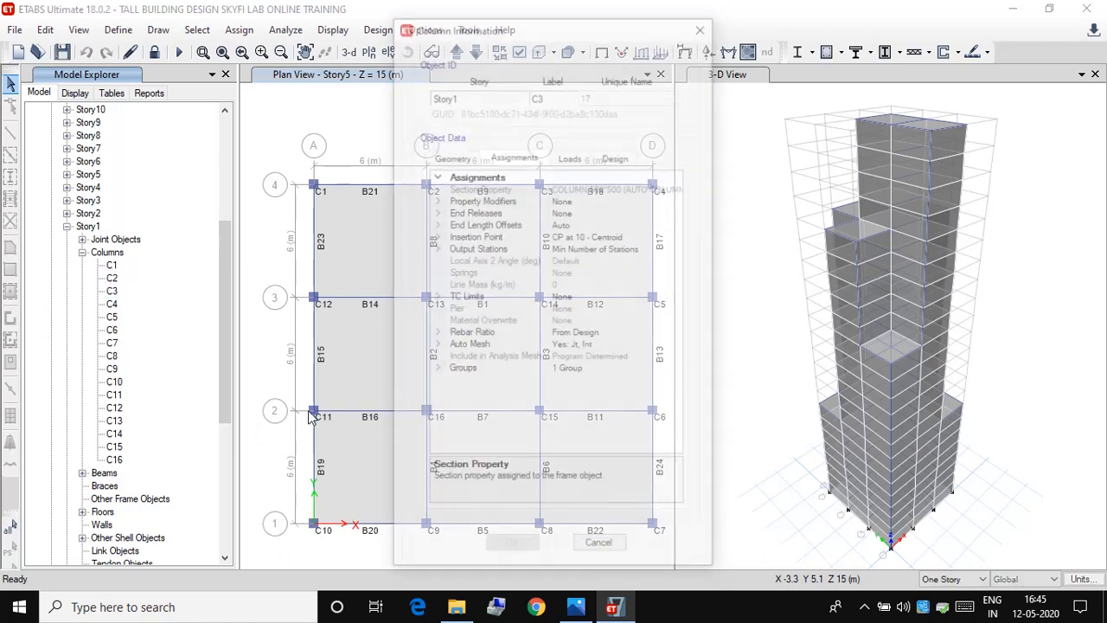
left_click(605, 544)
left_click(112, 305)
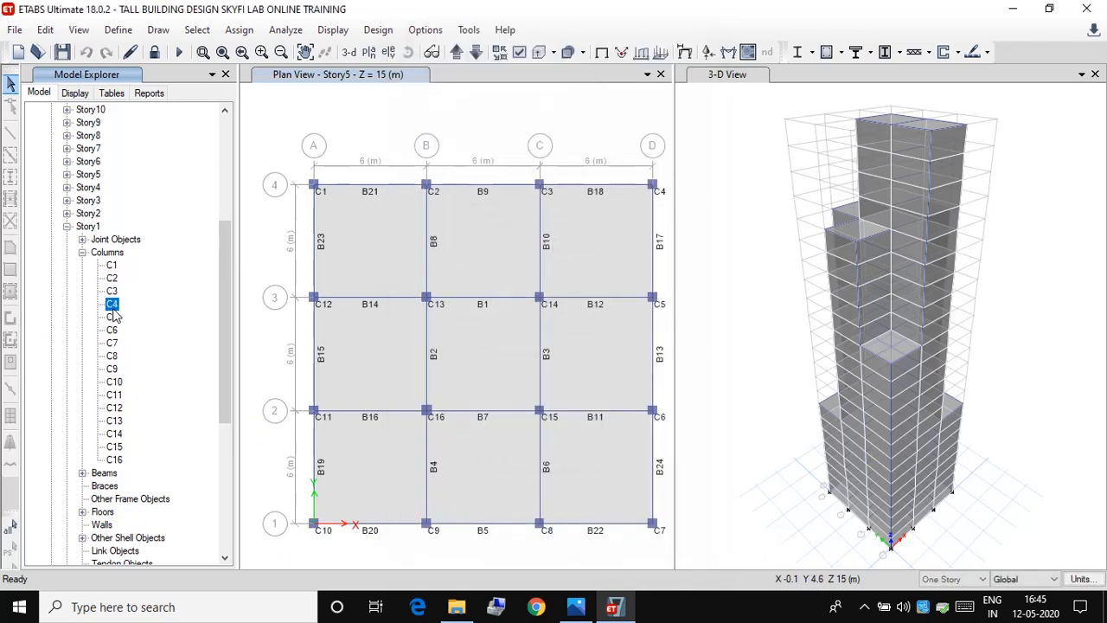
double_click(112, 305)
left_click(595, 545)
Step: Check the section property assigned to each of the Story1 columns C13, C14, C15 and C16
double_click(119, 422)
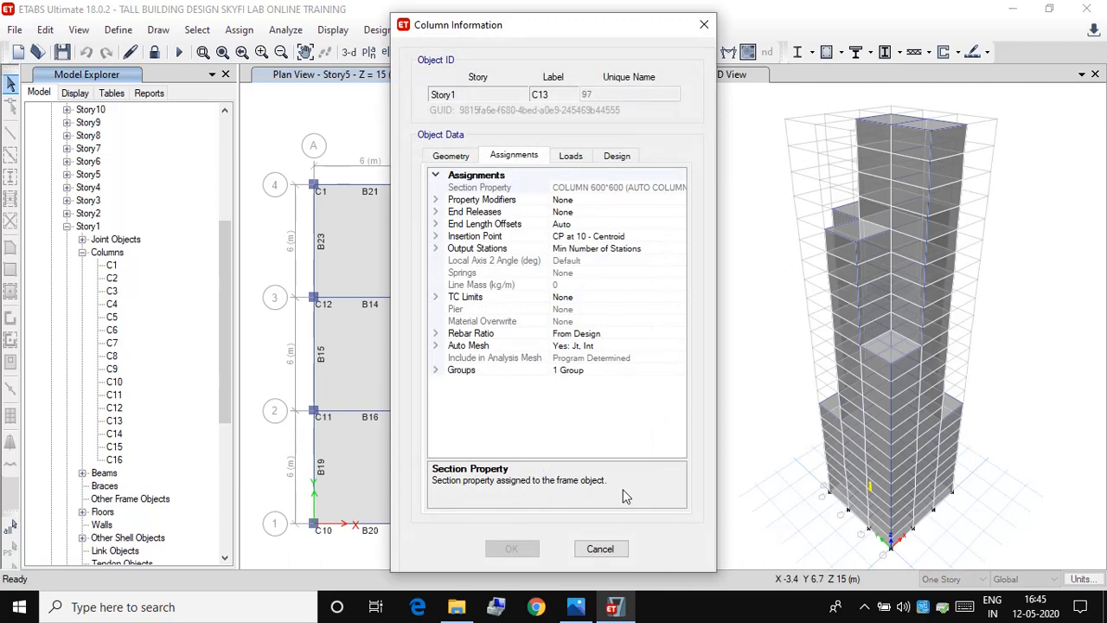
left_click(600, 548)
left_click(113, 433)
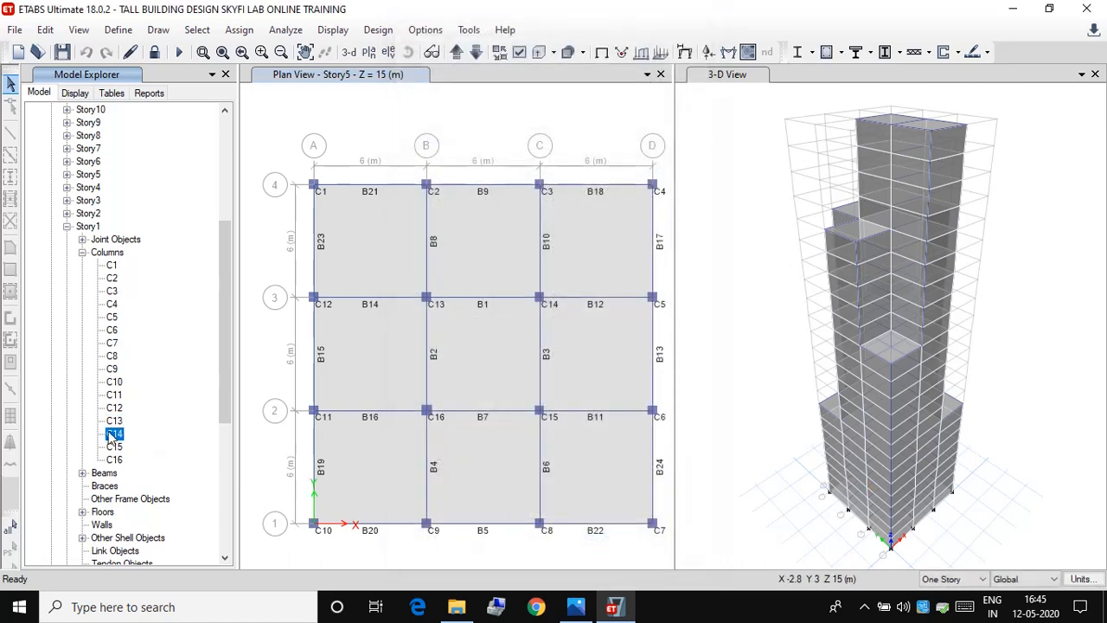
double_click(113, 434)
left_click(600, 546)
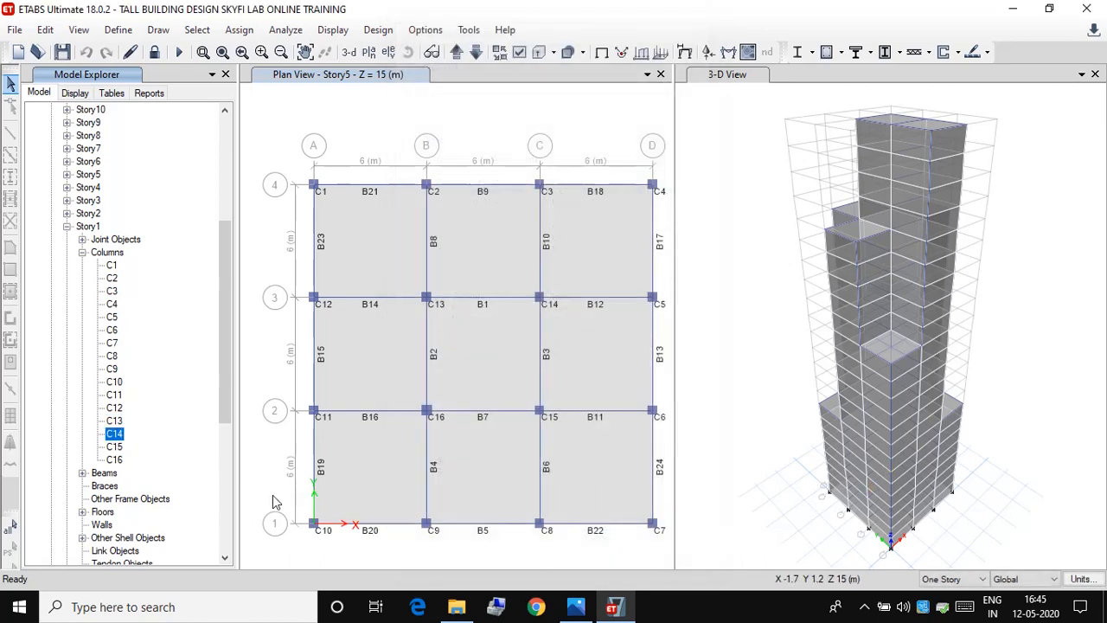
left_click(113, 446)
double_click(114, 446)
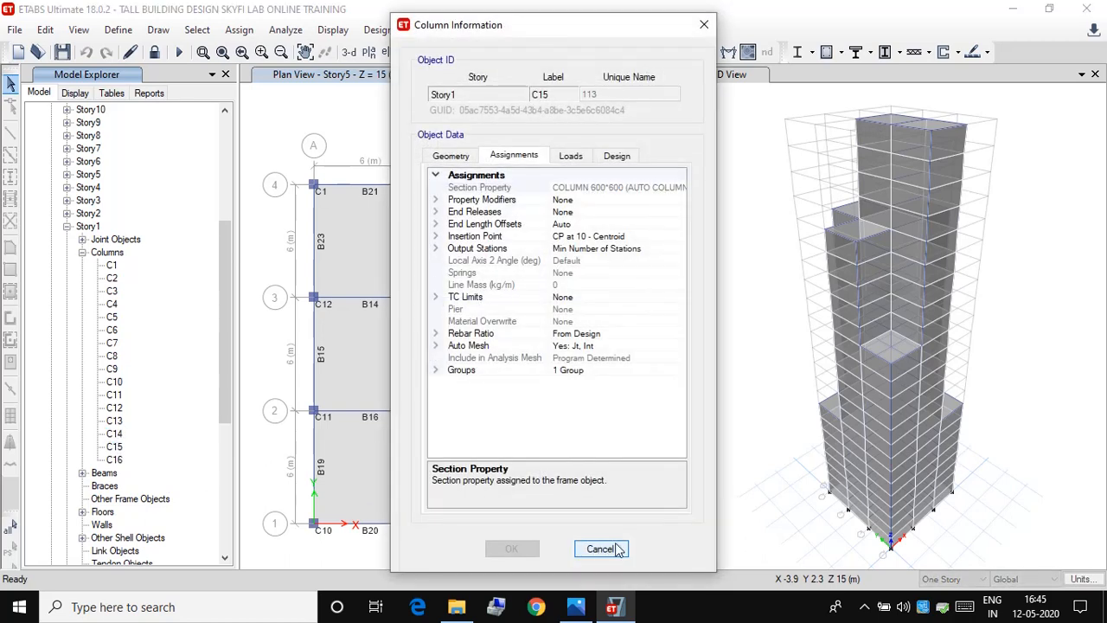
left_click(616, 549)
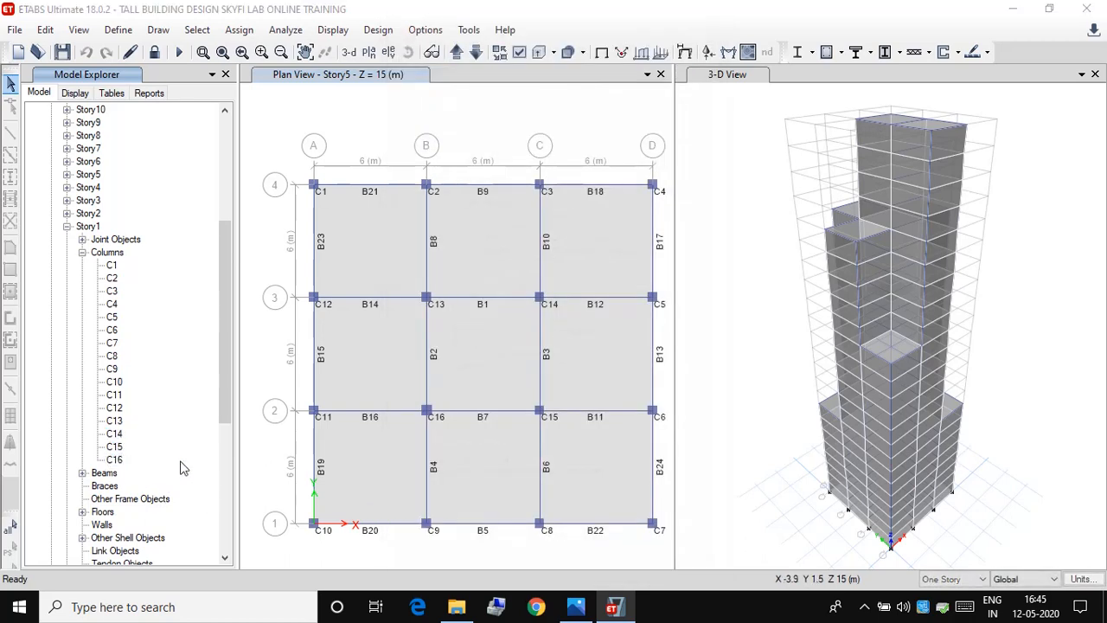
double_click(114, 459)
left_click(597, 547)
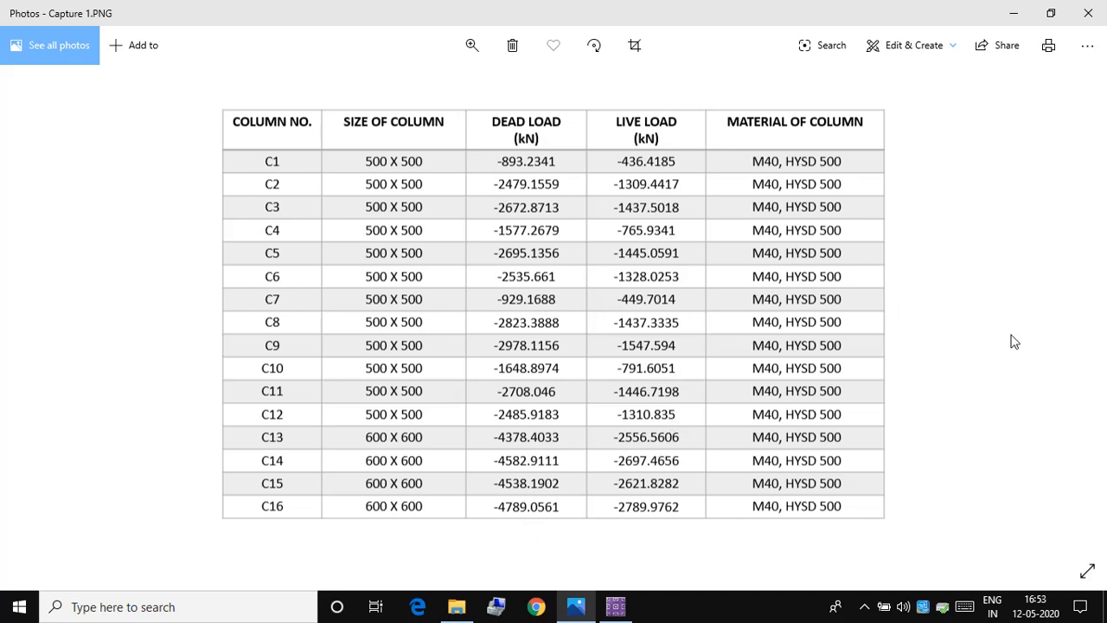
Step: Go from the column size and load table to the previous image in Photos
key("Left")
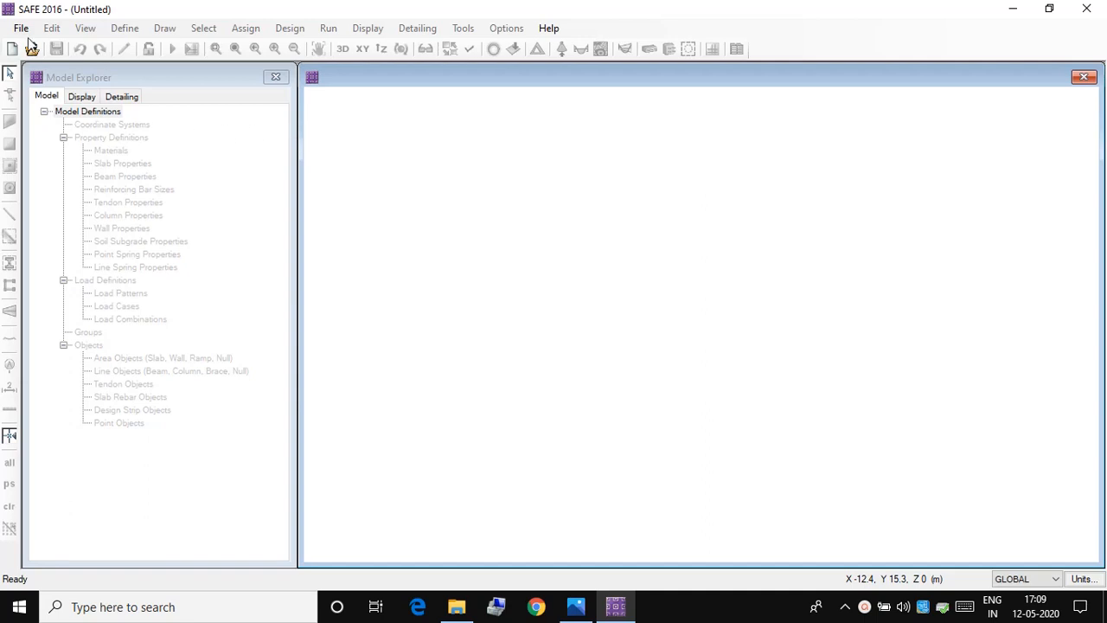
Step: Start a new model in SAFE and set its design code to IS 456-2000
left_click(21, 29)
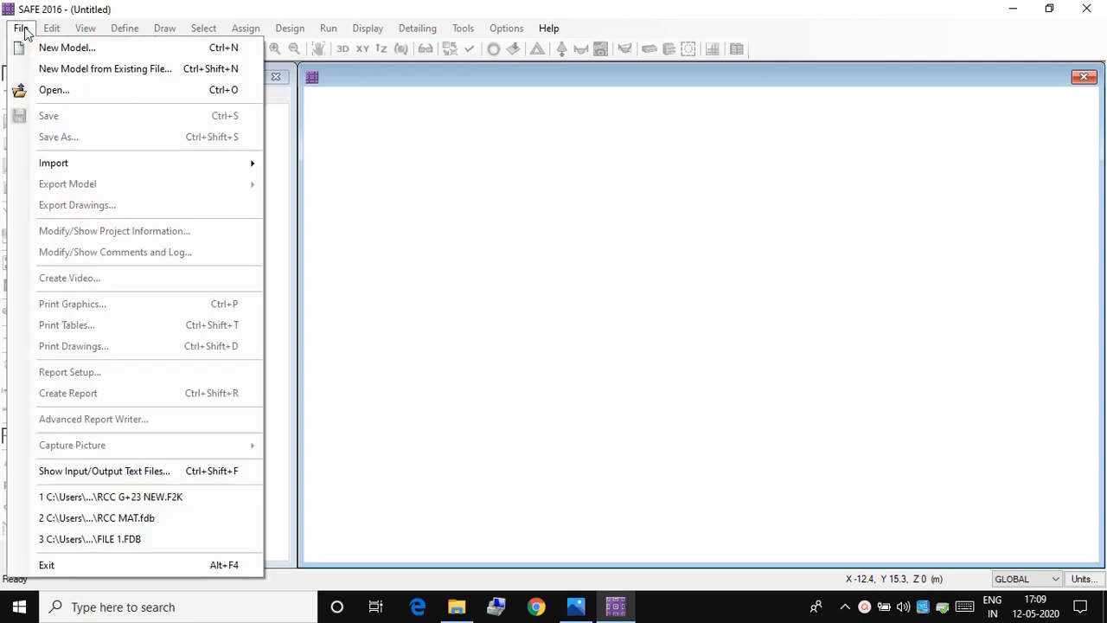
left_click(40, 49)
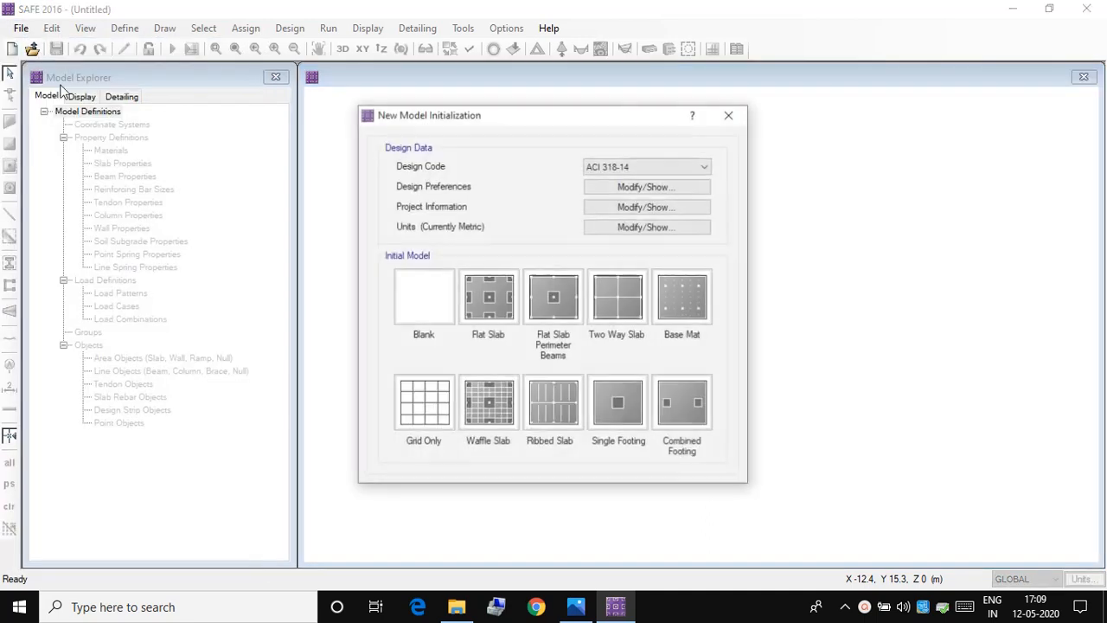
left_click(635, 167)
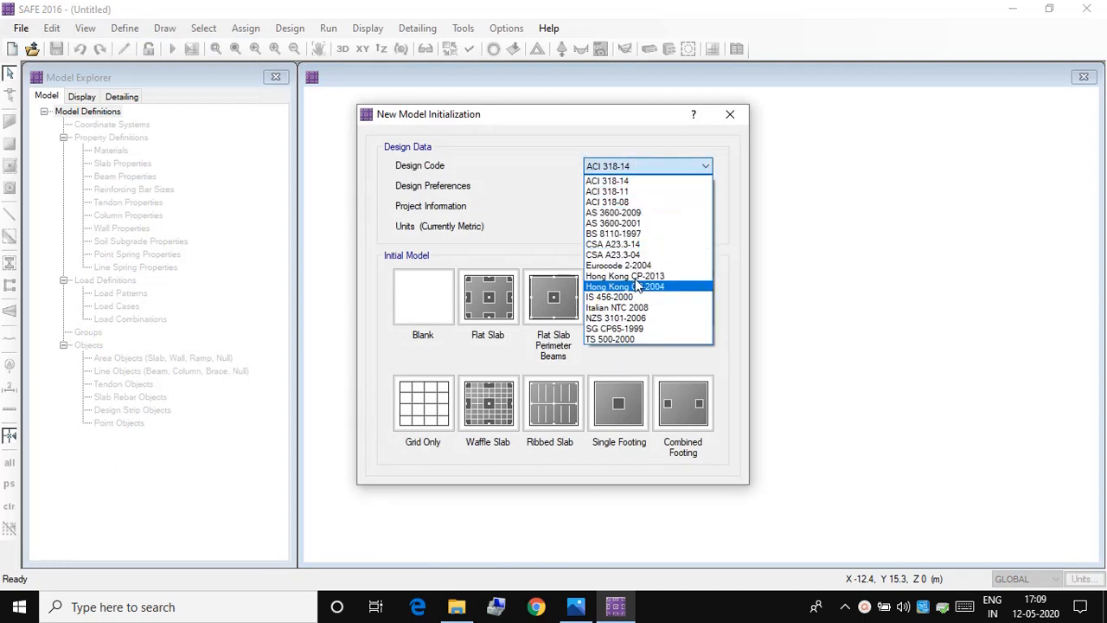
left_click(635, 298)
Step: Set the slab design preferences to 50 mm top and bottom clear cover and a preferred bar size of 20
left_click(644, 185)
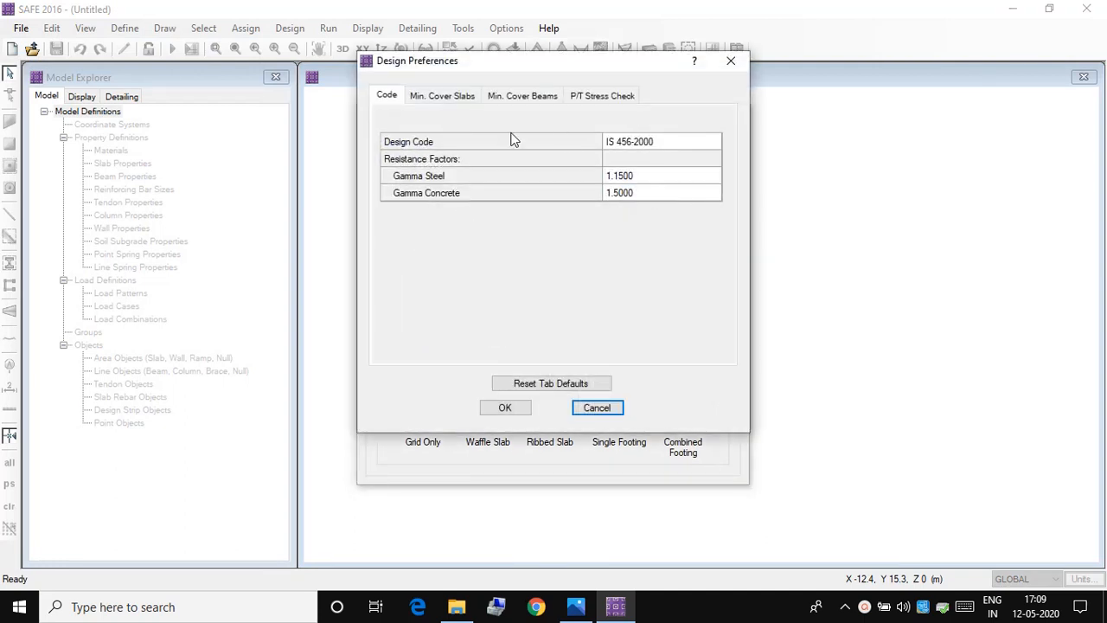
left_click(460, 98)
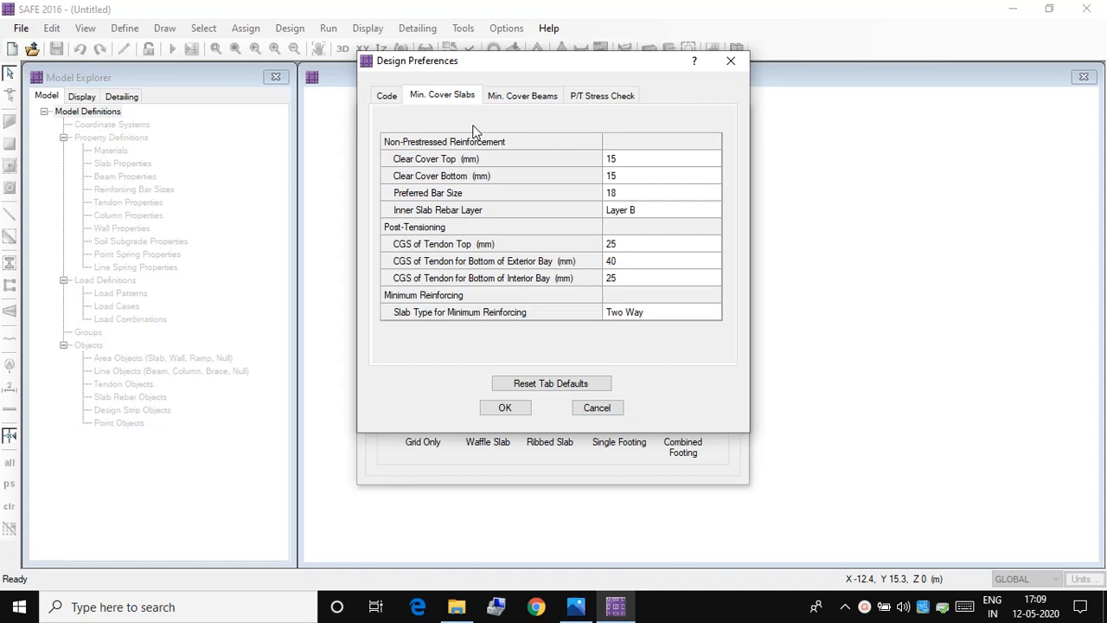
left_click(640, 159)
type("50")
left_click(618, 176)
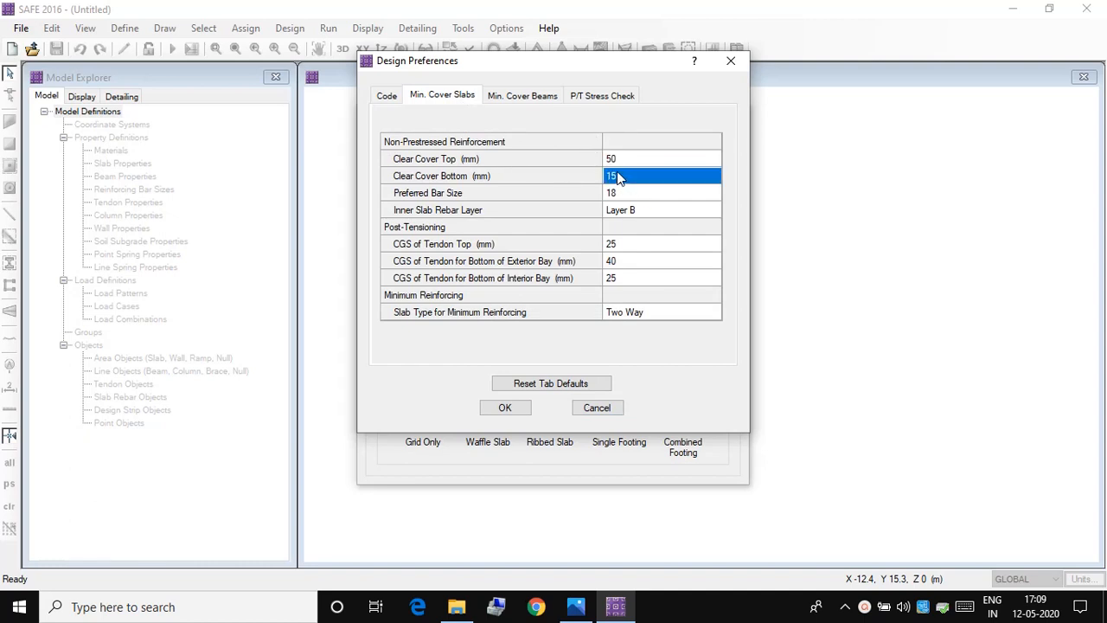
type("50")
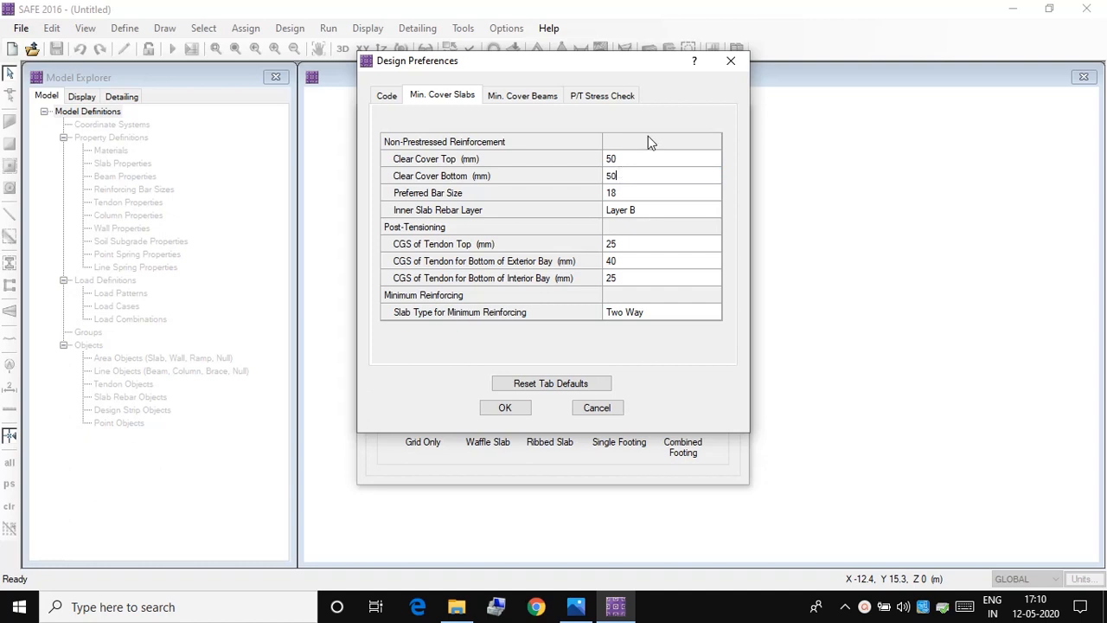
left_click(617, 190)
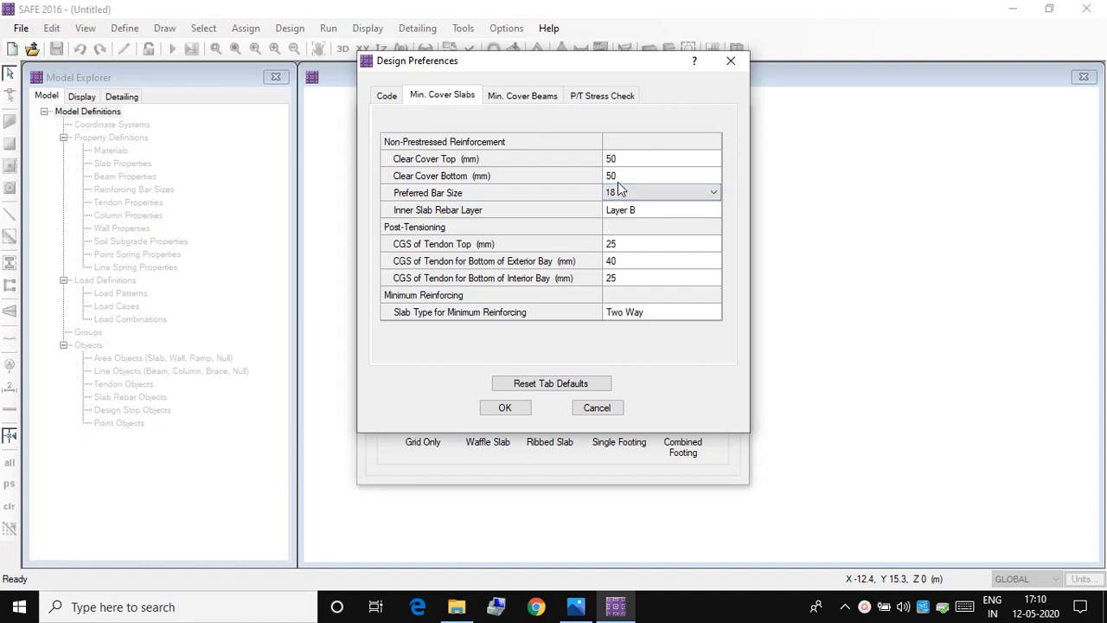
left_click(639, 193)
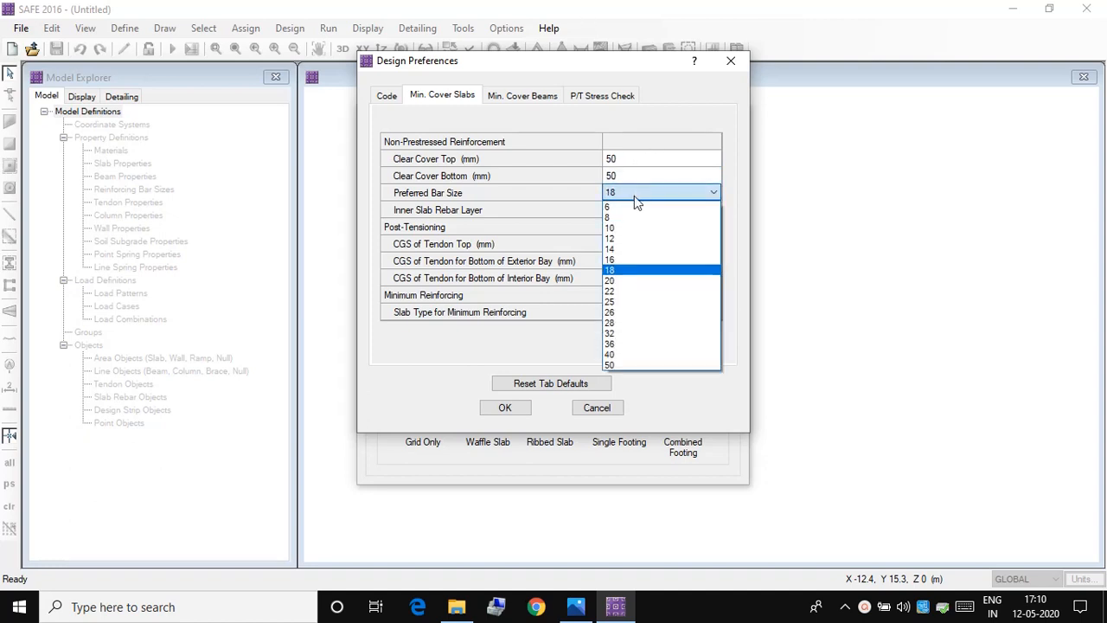
left_click(614, 279)
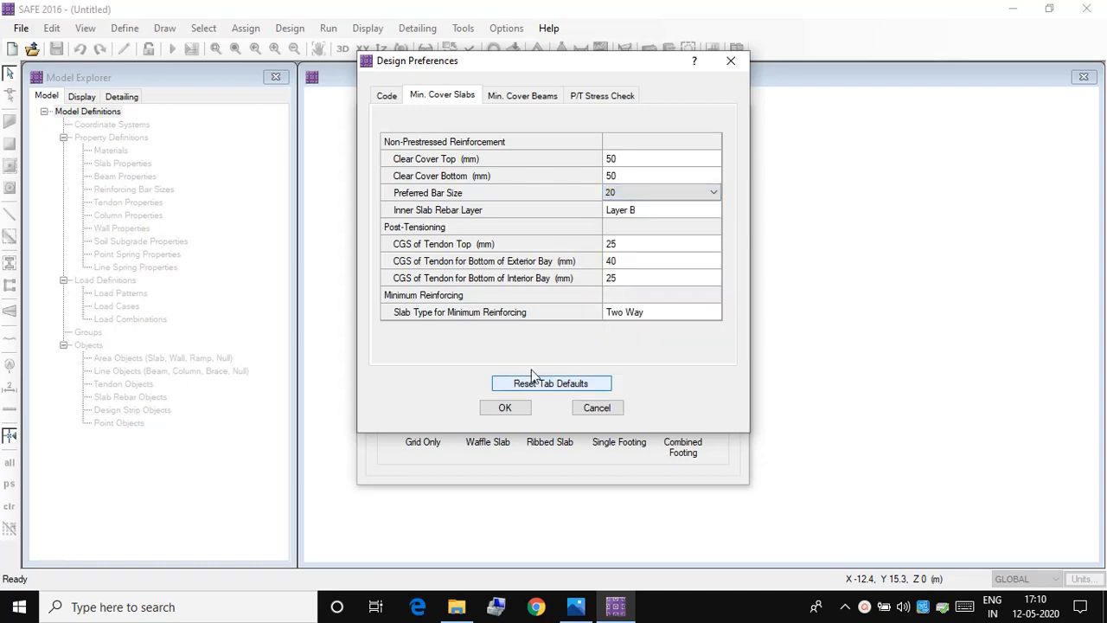
left_click(504, 407)
Step: Accept the project information as is and apply the metric default units to the new model
left_click(623, 209)
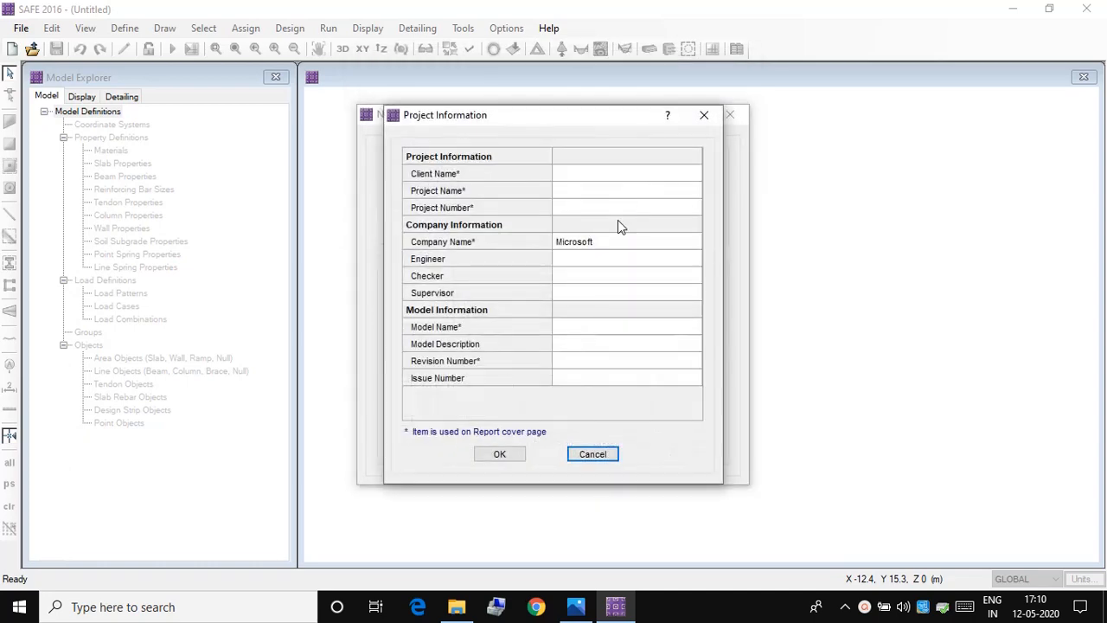
left_click(499, 453)
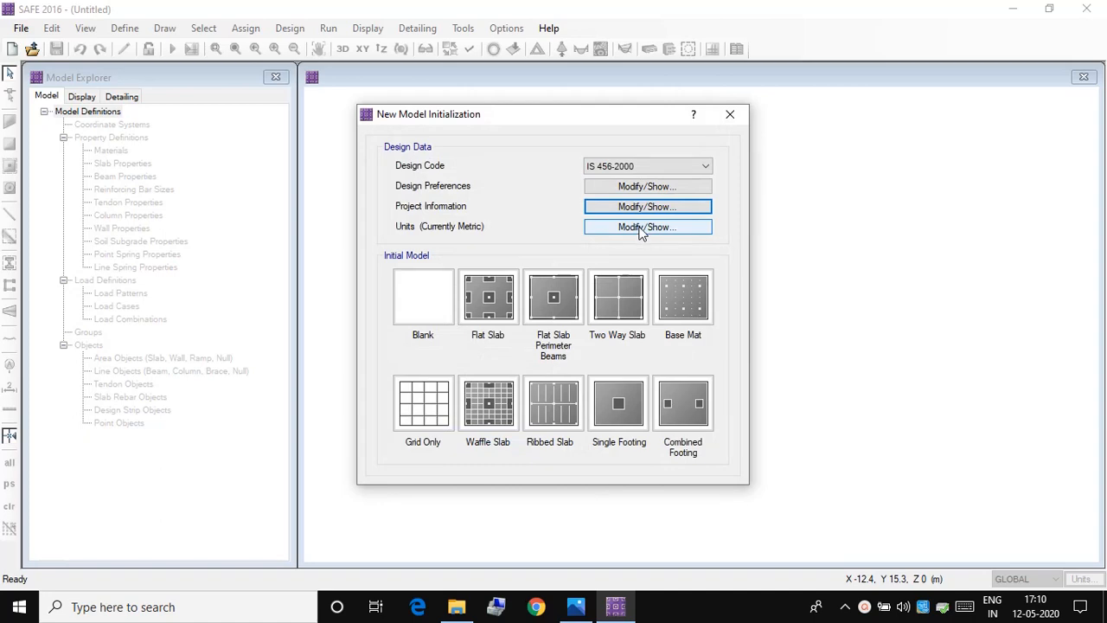
left_click(641, 226)
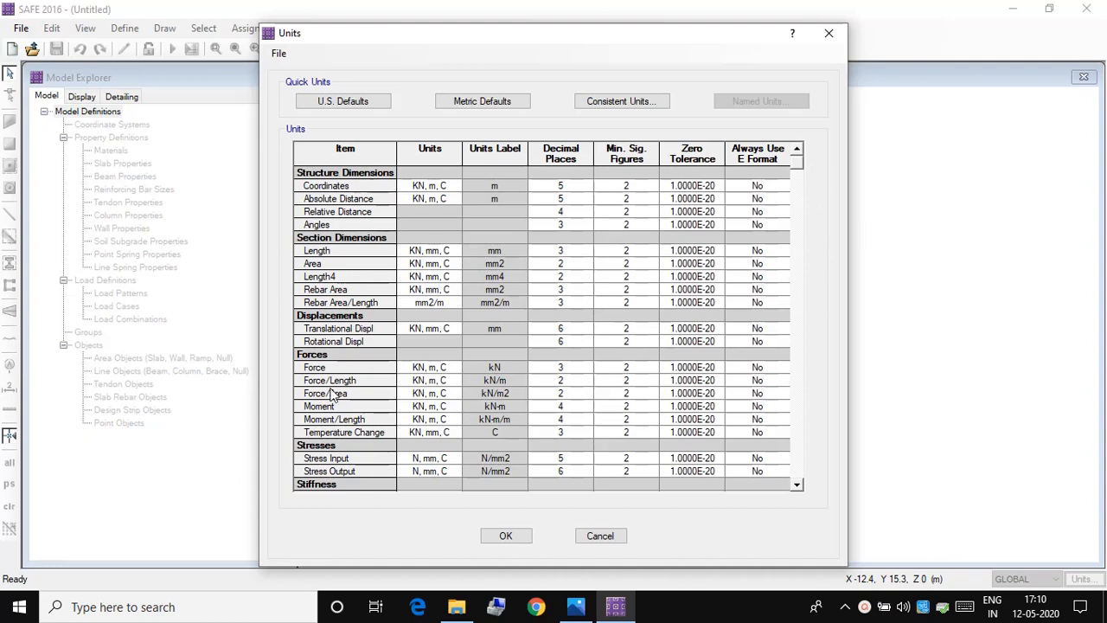
left_click(463, 101)
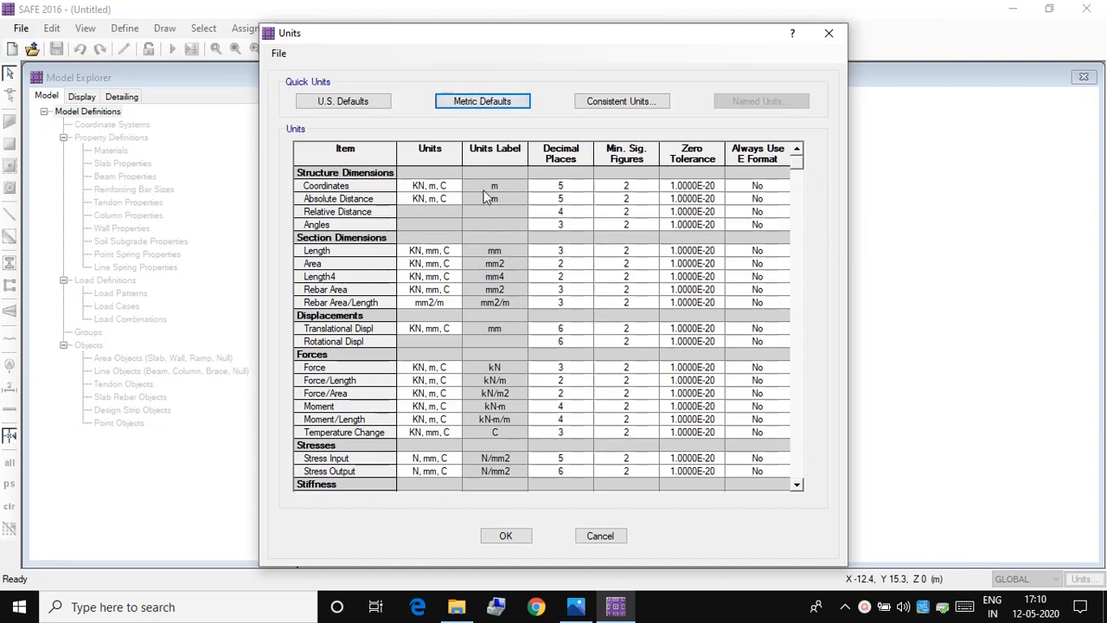
left_click(512, 537)
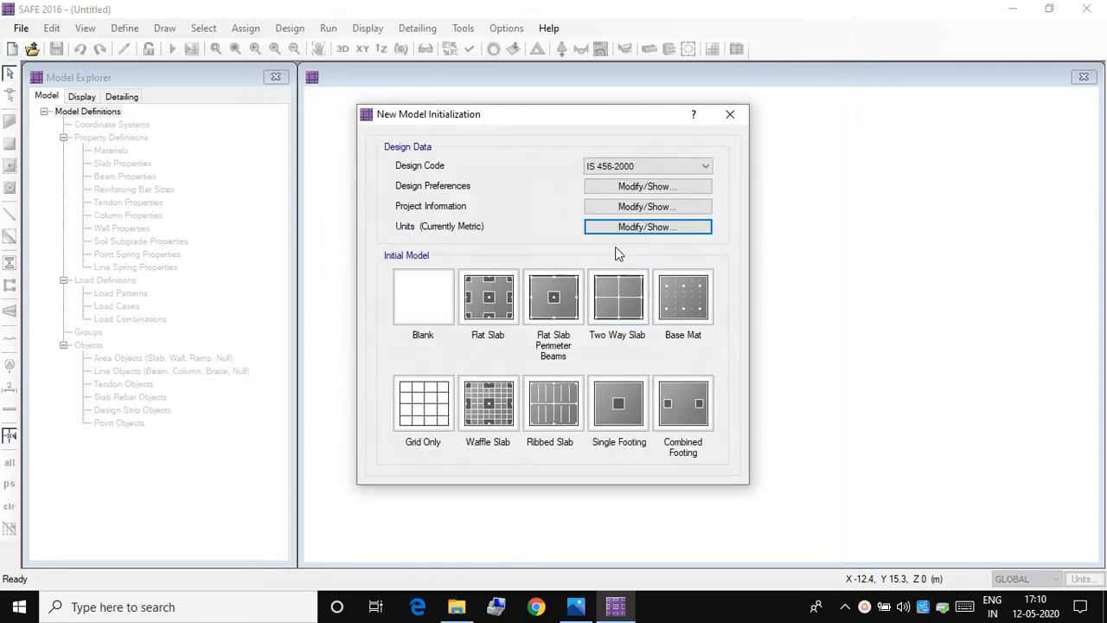
Step: Create a grid-only Cartesian model with 19 grid lines in X and Y, spaced 1 m in both directions
left_click(424, 420)
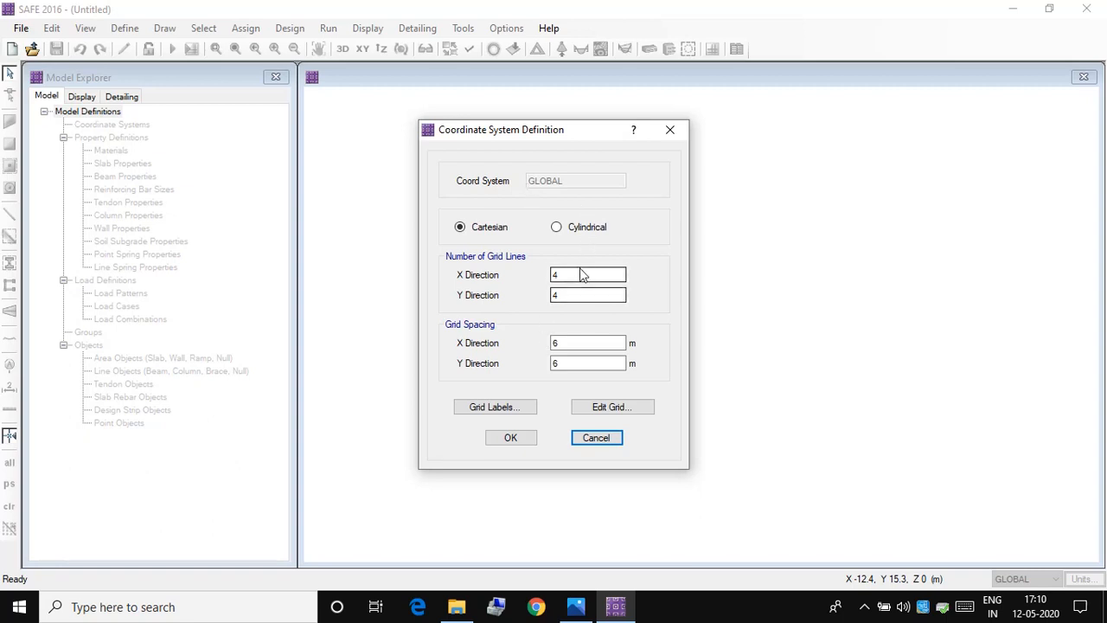
left_click_drag(571, 275, 500, 274)
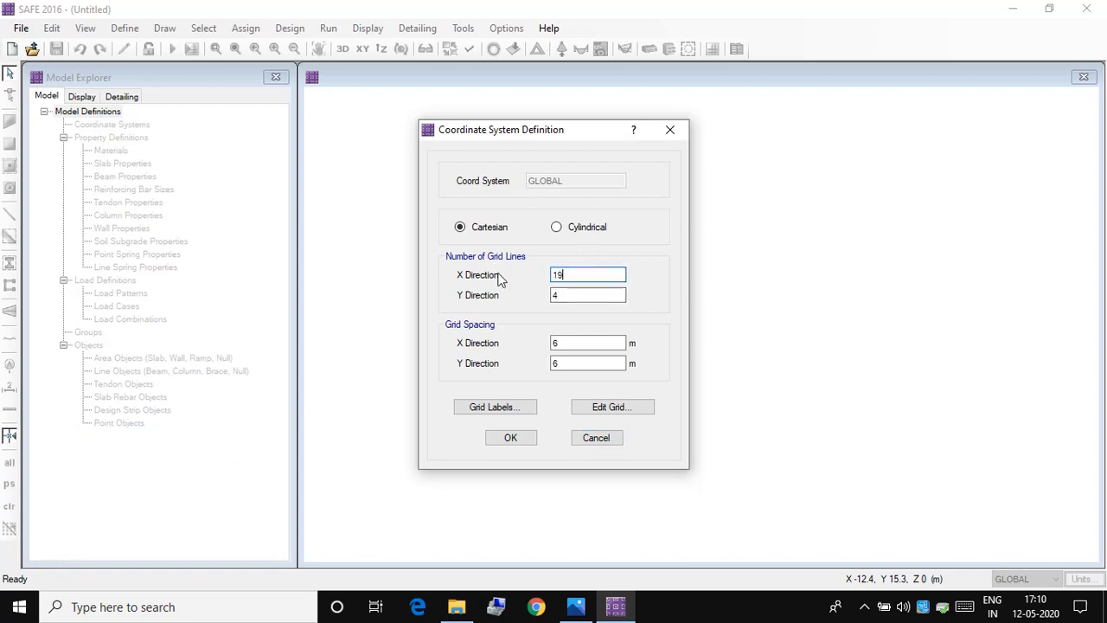
left_click_drag(571, 294, 532, 304)
type("19")
left_click_drag(567, 343, 534, 357)
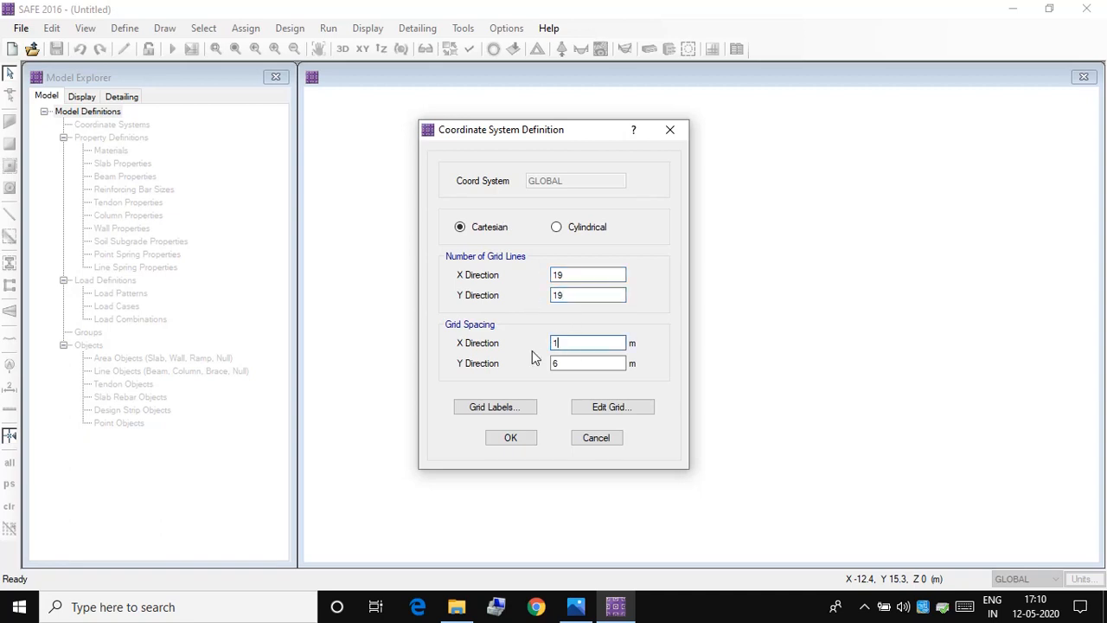
left_click_drag(597, 363, 522, 354)
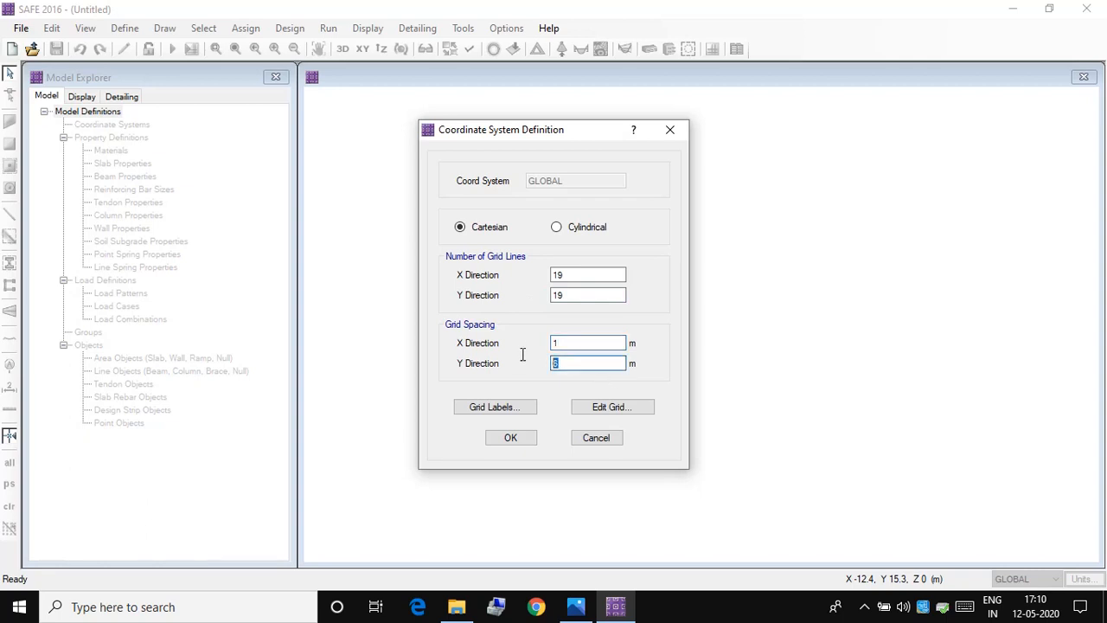
type("1")
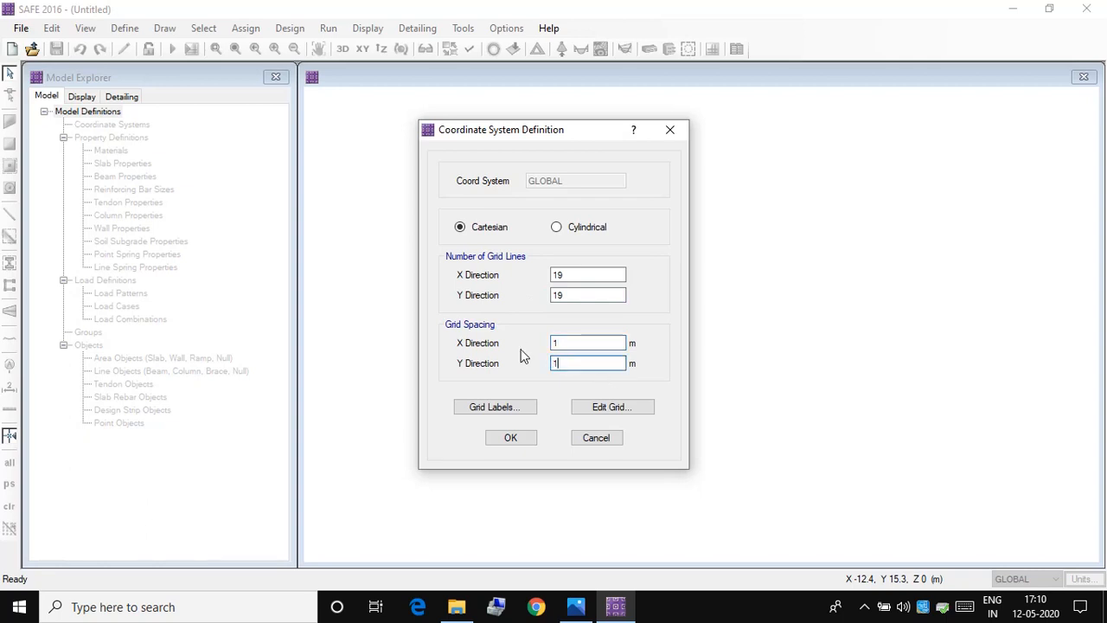
left_click(510, 437)
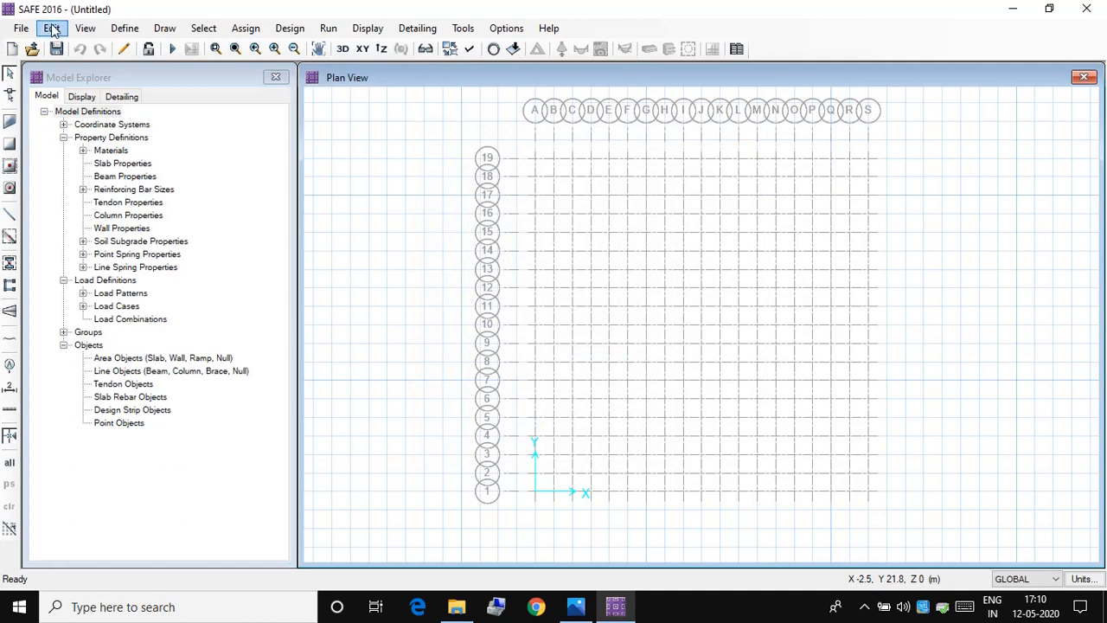
Step: Start a new material definition and edit its name, entering MAT SLAB
left_click(125, 27)
left_click(154, 46)
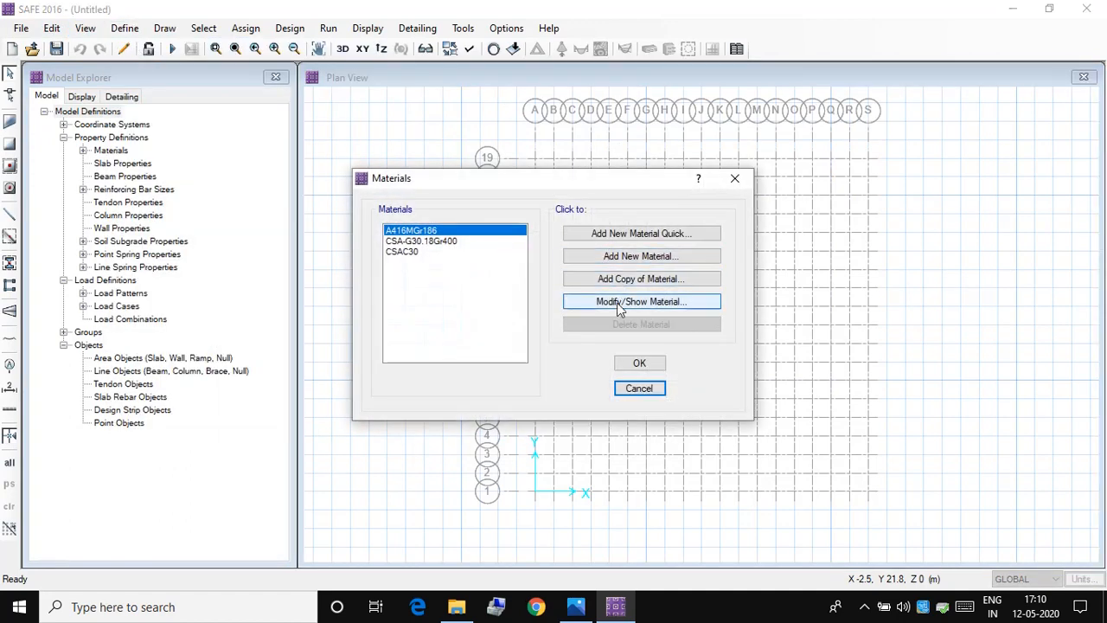
left_click(640, 256)
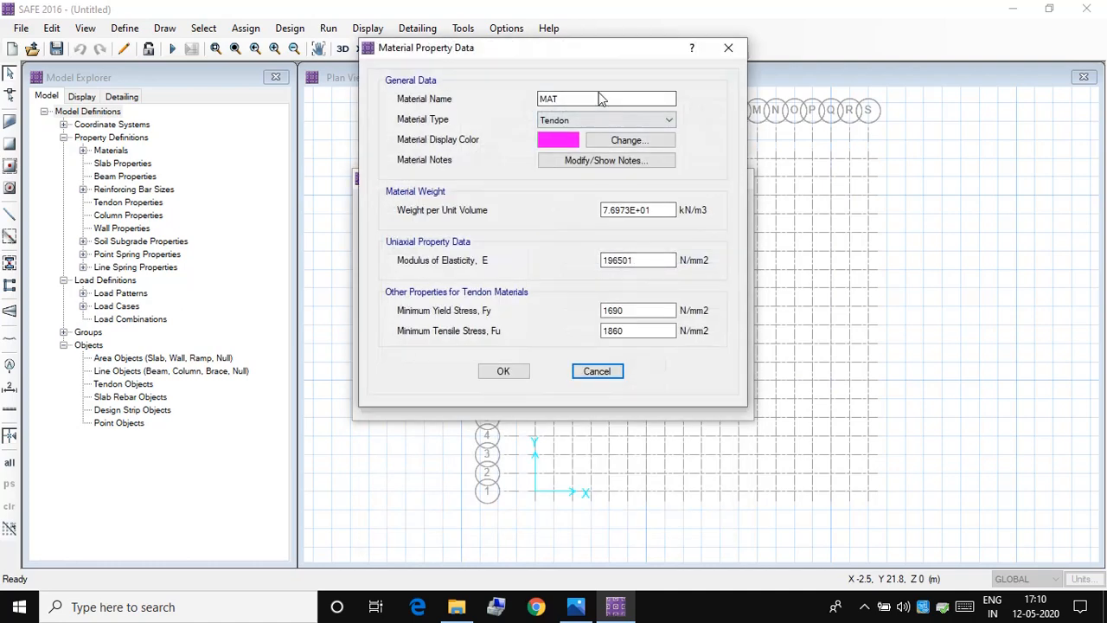
left_click(599, 97)
key("BackSpace")
type("T SLAB")
key("BackSpace")
key("BackSpace")
key("BackSpace")
key("BackSpace")
key("BackSpace")
key("BackSpace")
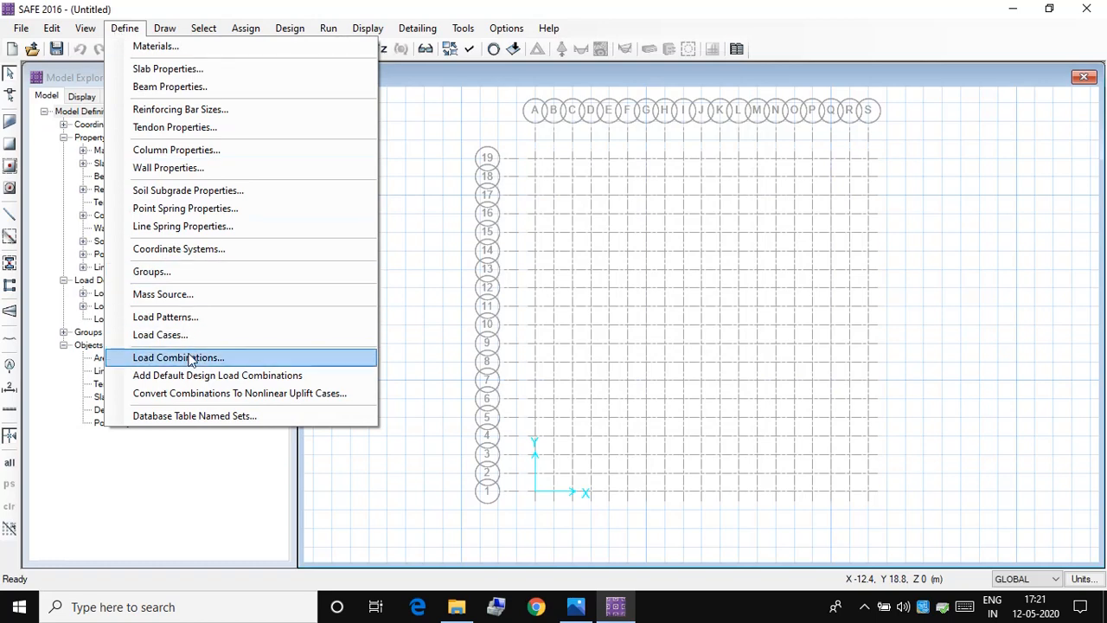
Step: Add a new load combination and name it COMBU
left_click(191, 358)
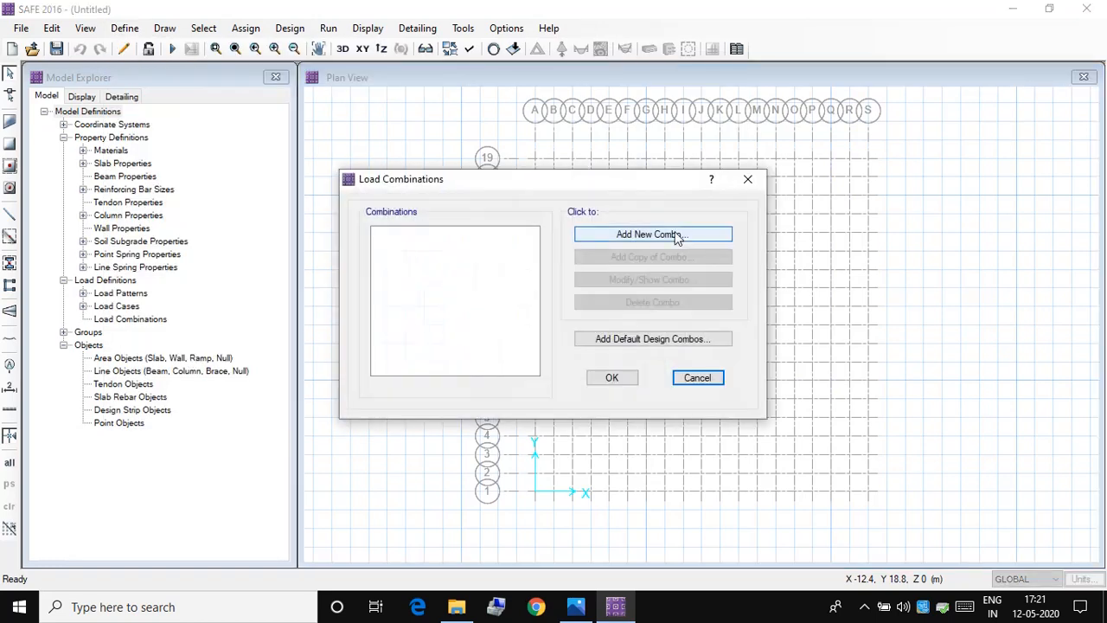
left_click(663, 236)
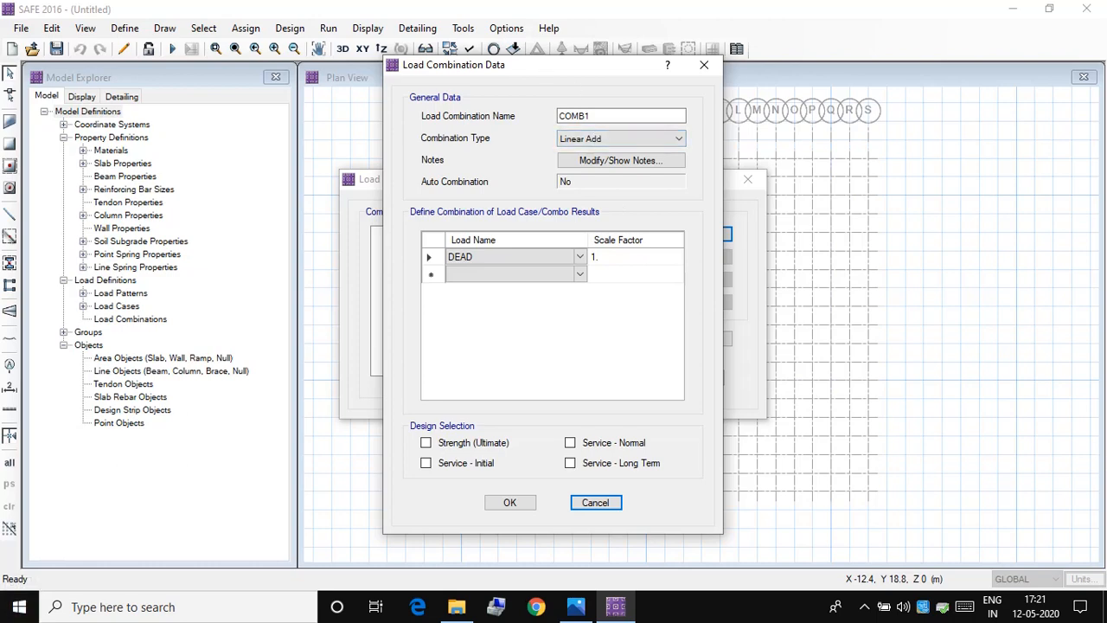
left_click(605, 115)
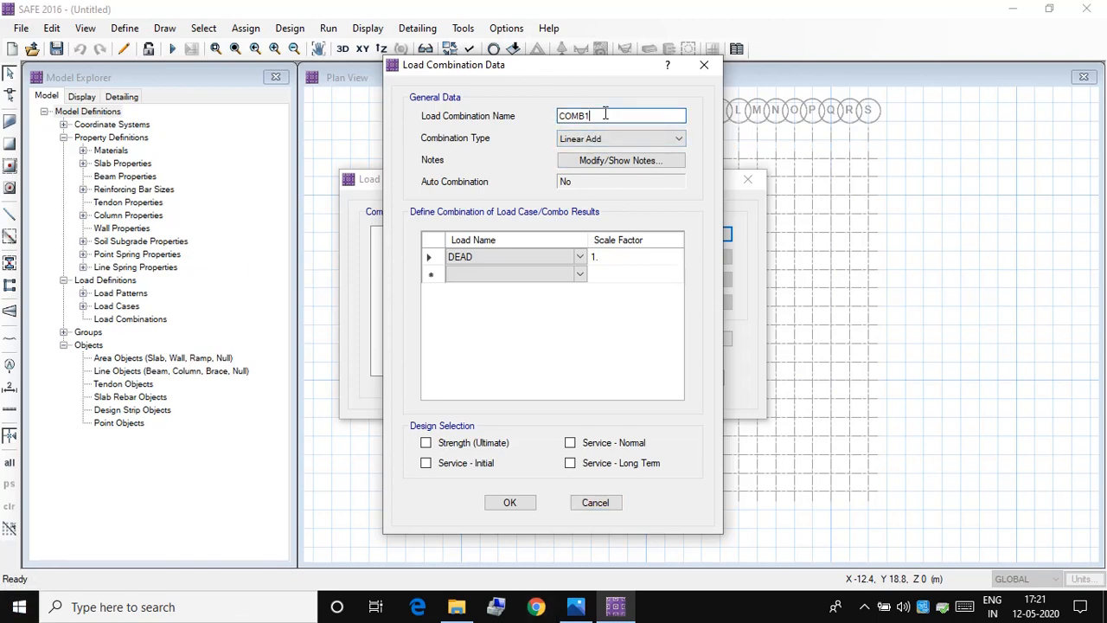
key("BackSpace")
type("Y")
key("BackSpace")
key("BackSpace")
type("U")
Step: Combine DEAD and LIVE in COMBU with a scale factor of 1.5 each and select it for Strength (Ultimate) design
left_click(568, 274)
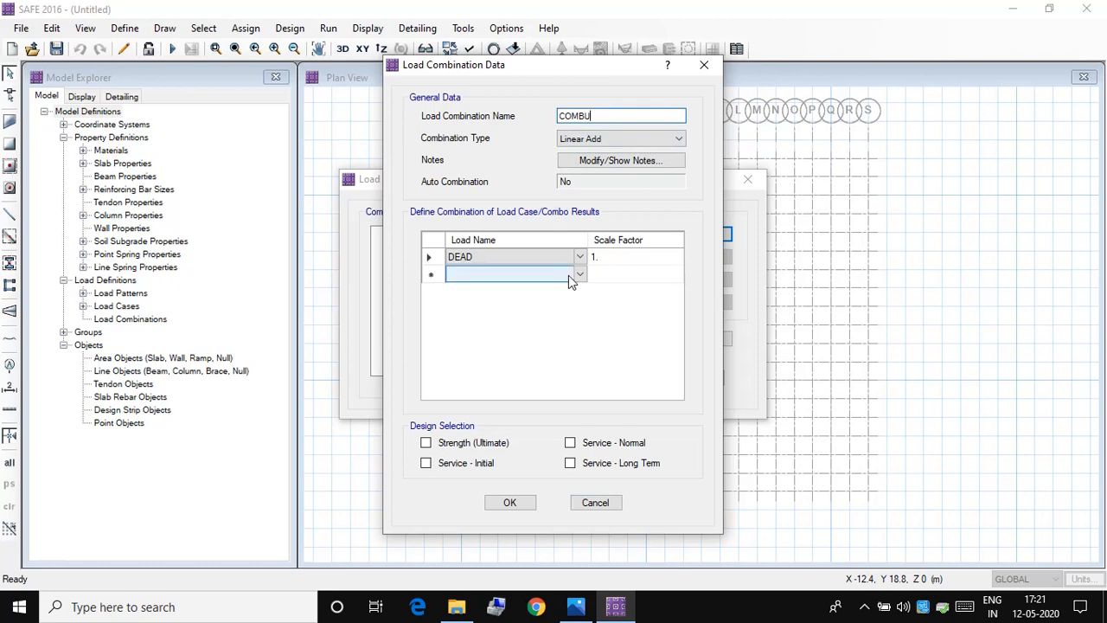
left_click(581, 277)
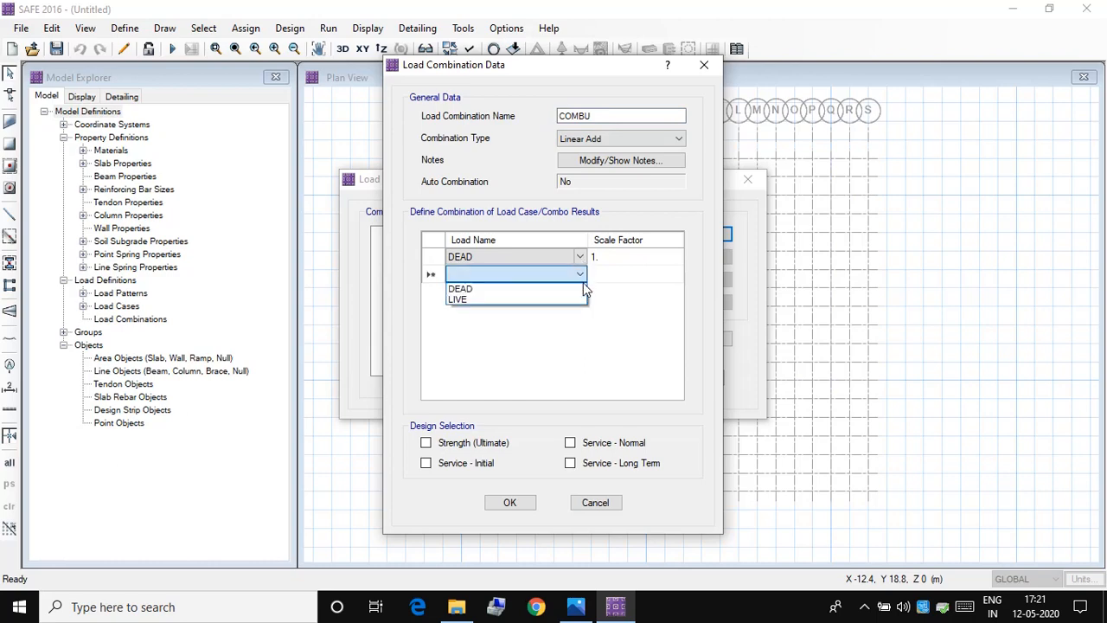
left_click(484, 301)
left_click(619, 273)
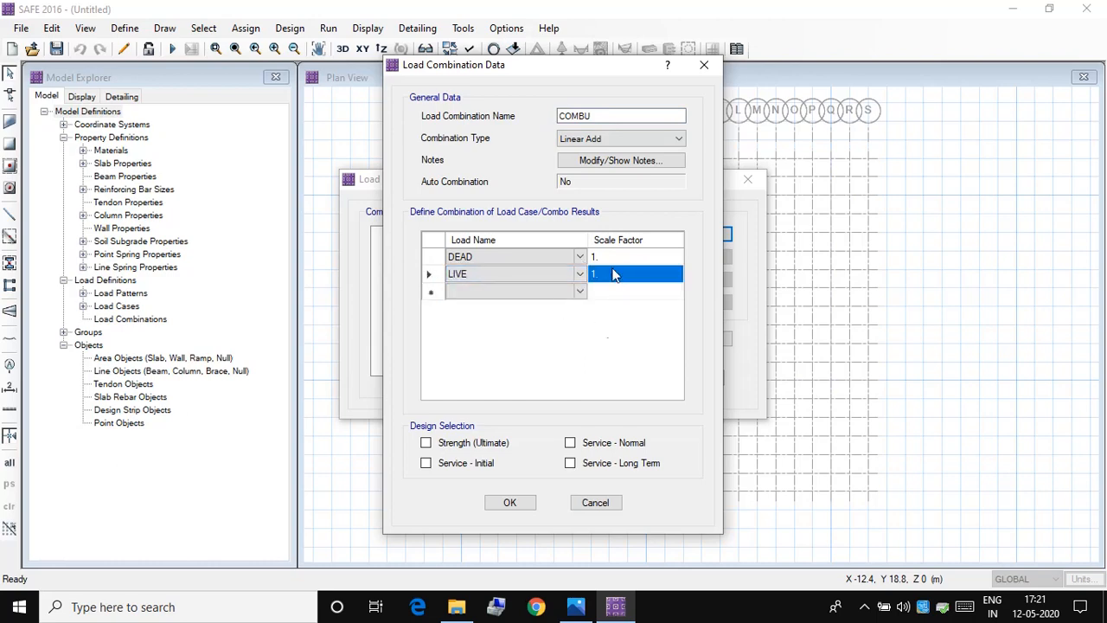
left_click(622, 253)
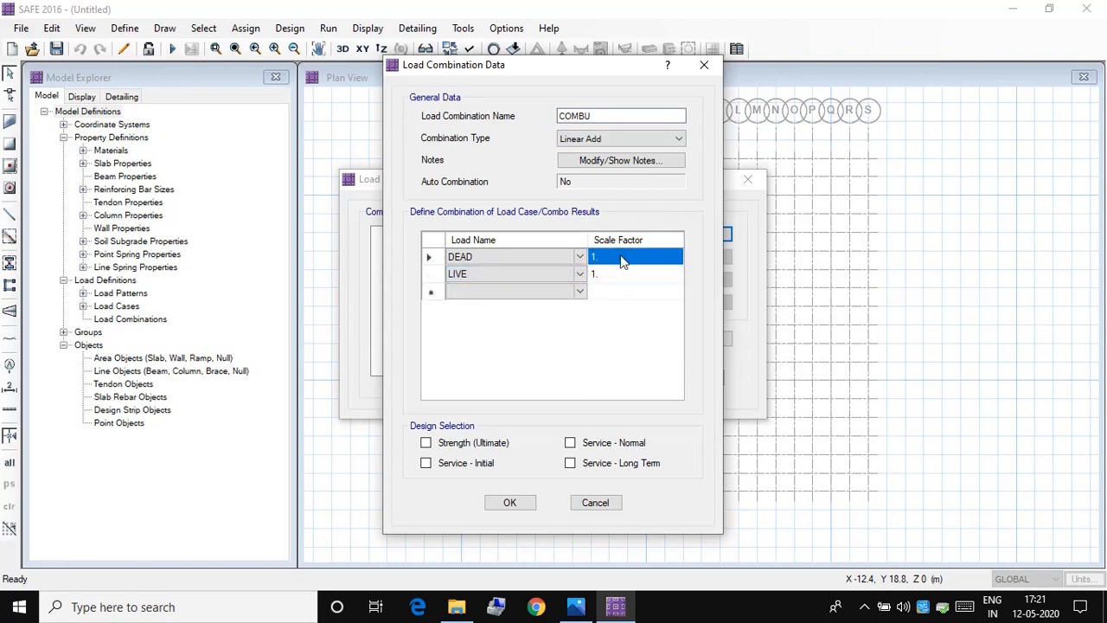
type("1.5")
left_click(608, 273)
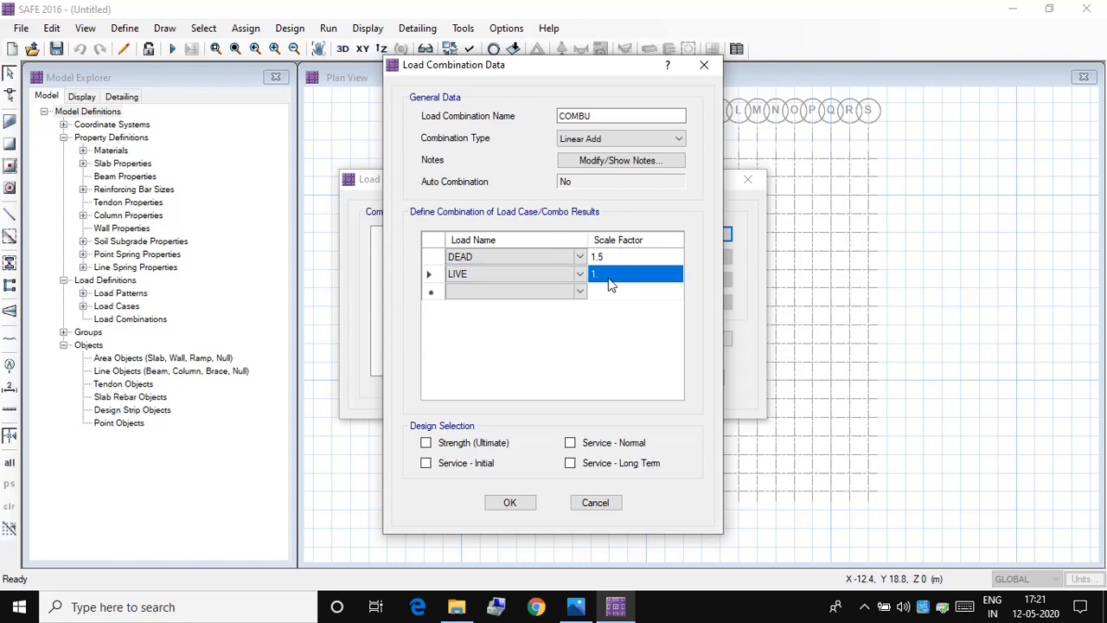
type("1.5")
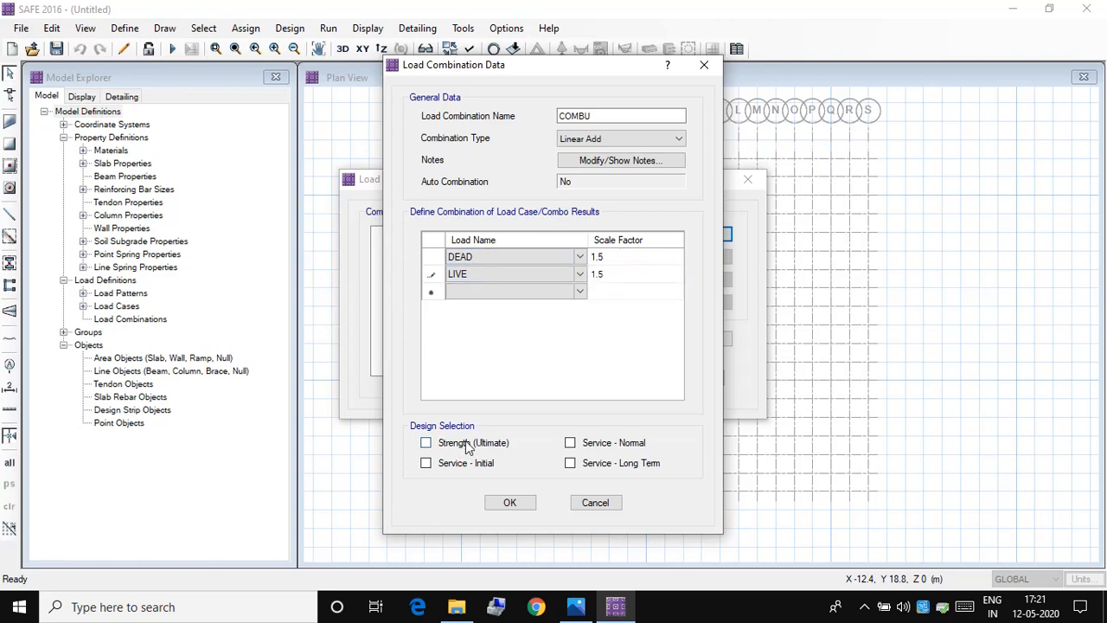
left_click(467, 444)
left_click(510, 503)
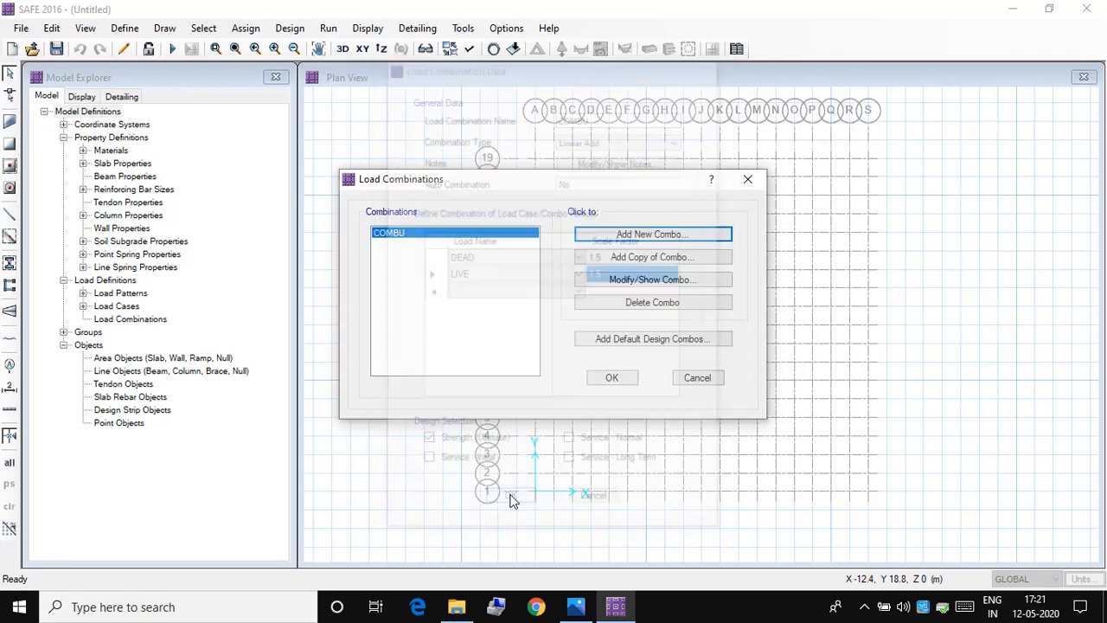
Step: Add a second load combination named COMBS that combines DEAD and LIVE with a scale factor of 1 each
left_click(637, 233)
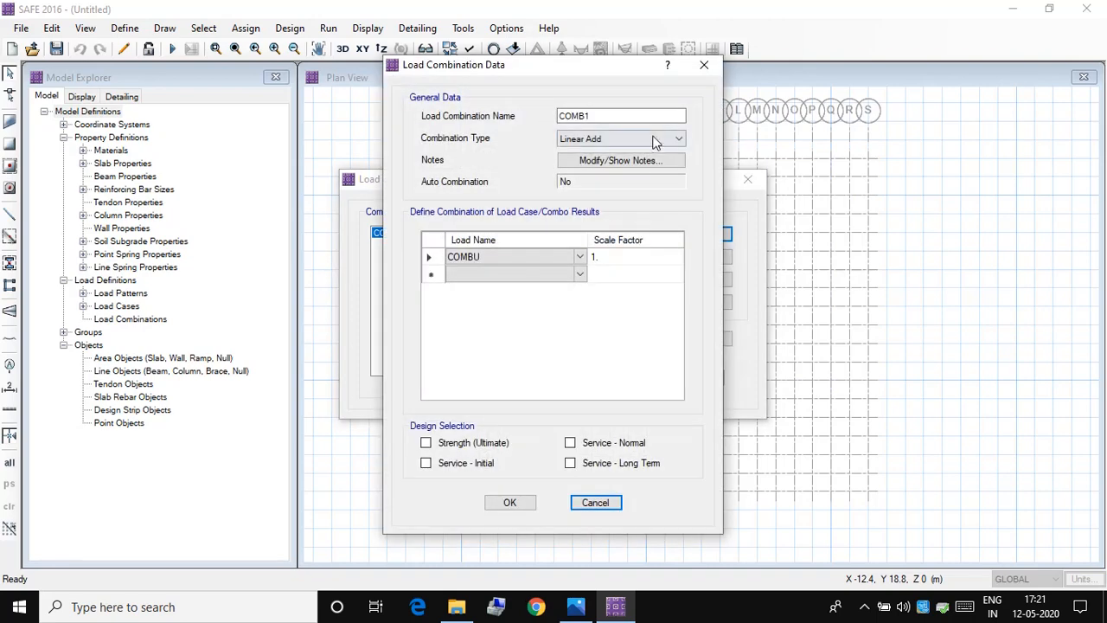
left_click(625, 116)
key("BackSpace")
type("S")
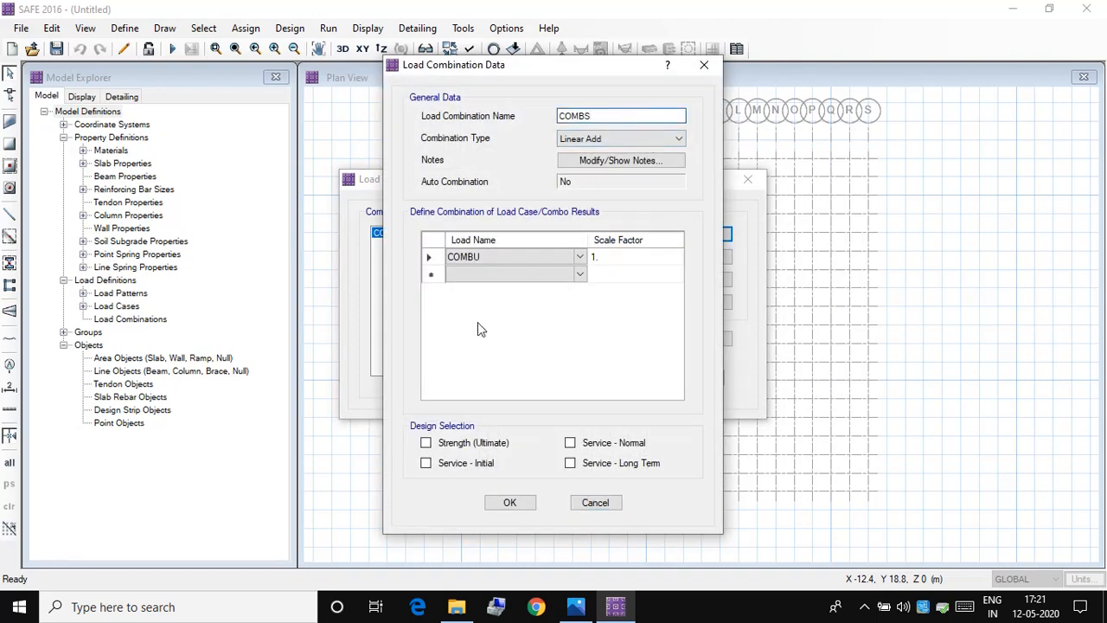
left_click(579, 258)
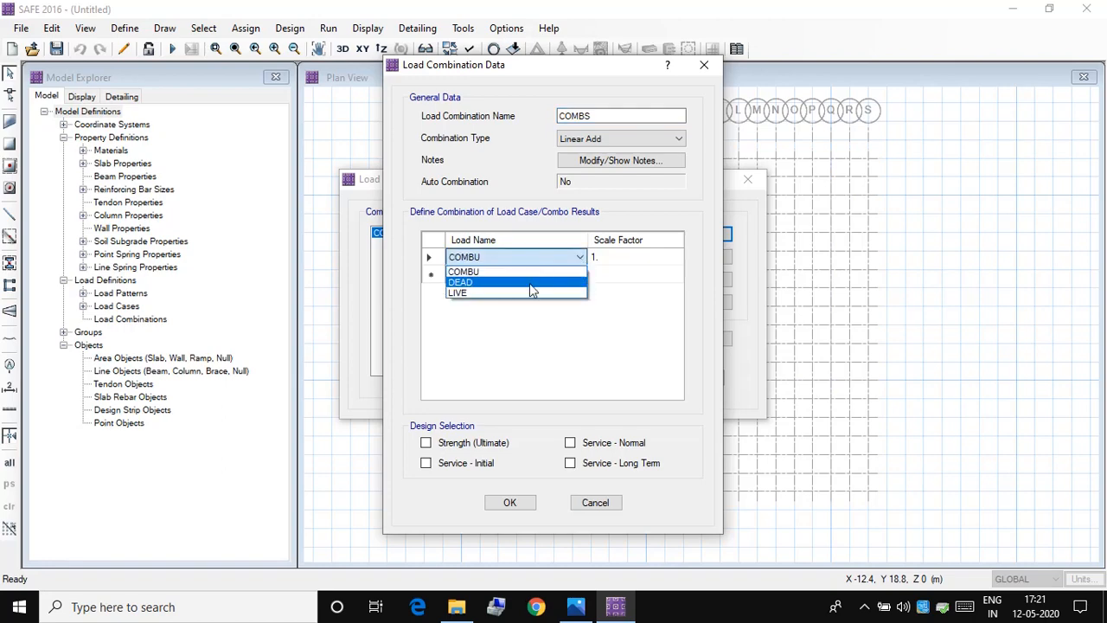
left_click(529, 282)
left_click(583, 274)
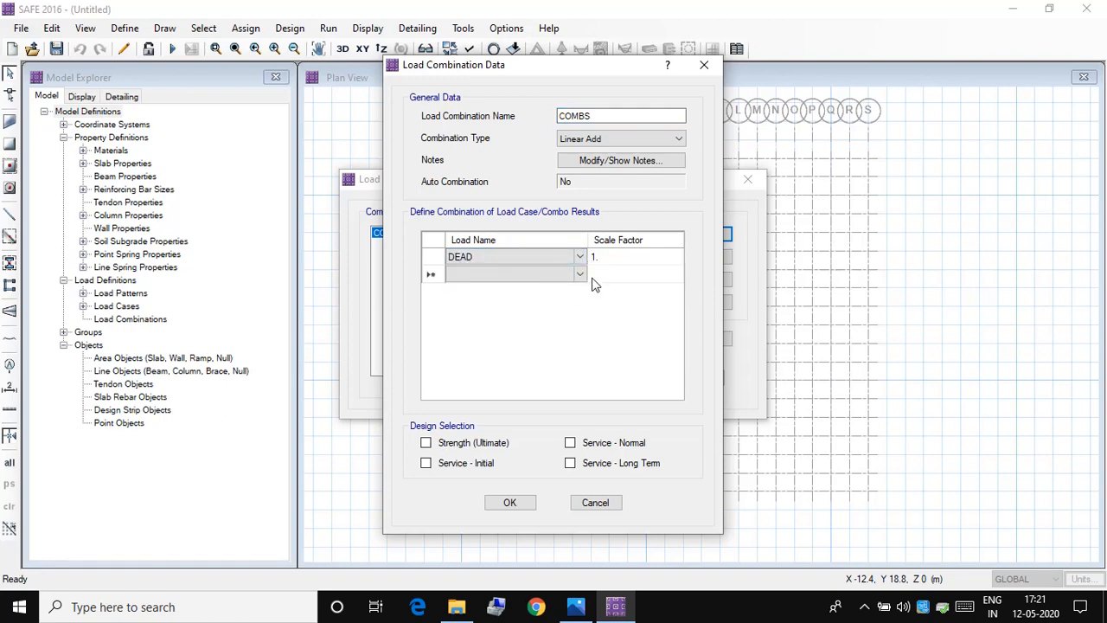
left_click(580, 274)
left_click(542, 311)
left_click(604, 273)
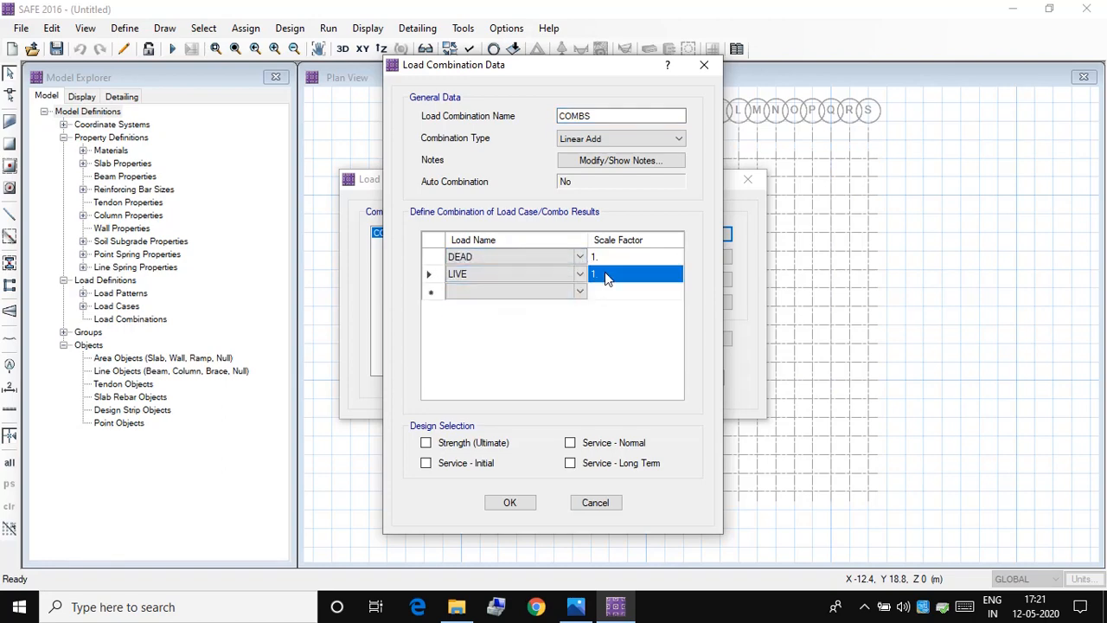
Step: Select COMBS for Service - Initial, Service - Long Term and Service - Normal design, and accept the load combinations
left_click(446, 463)
left_click(572, 464)
left_click(590, 444)
left_click(510, 502)
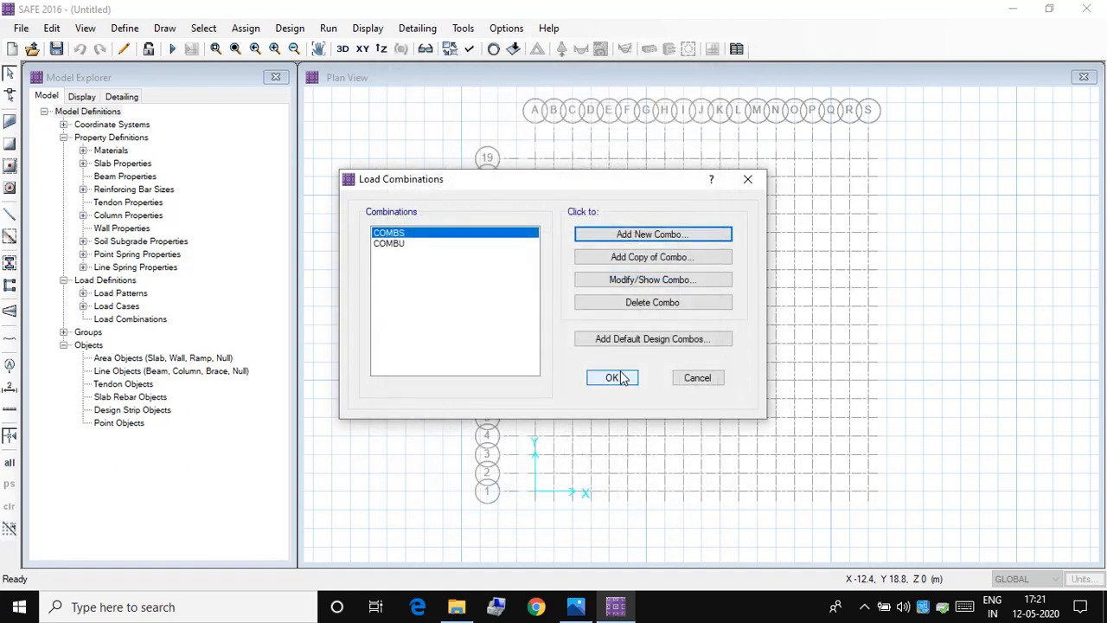
left_click(623, 377)
Step: Draw a straight-edged slab with the MAT property through grid points A19, S19, S1 and A1
left_click(136, 31)
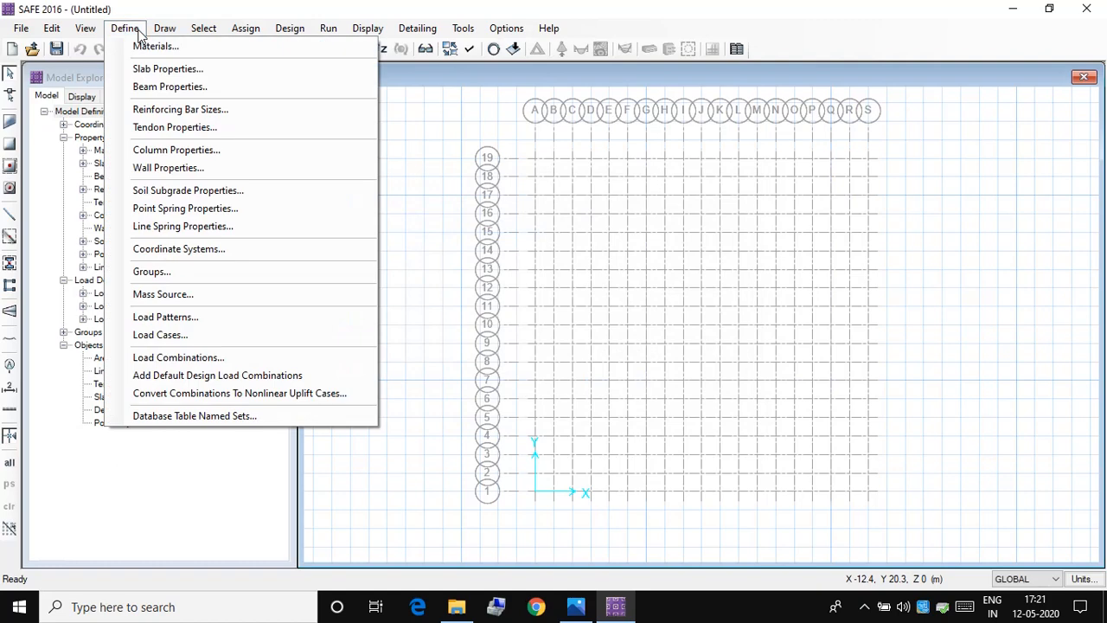
left_click(136, 31)
left_click(165, 30)
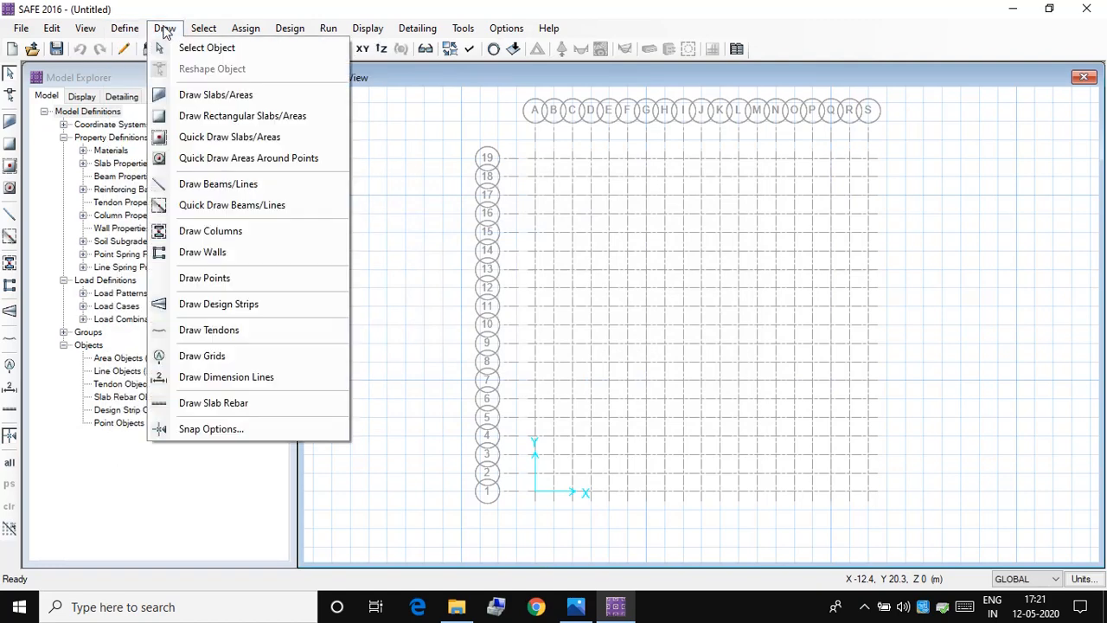
left_click(184, 100)
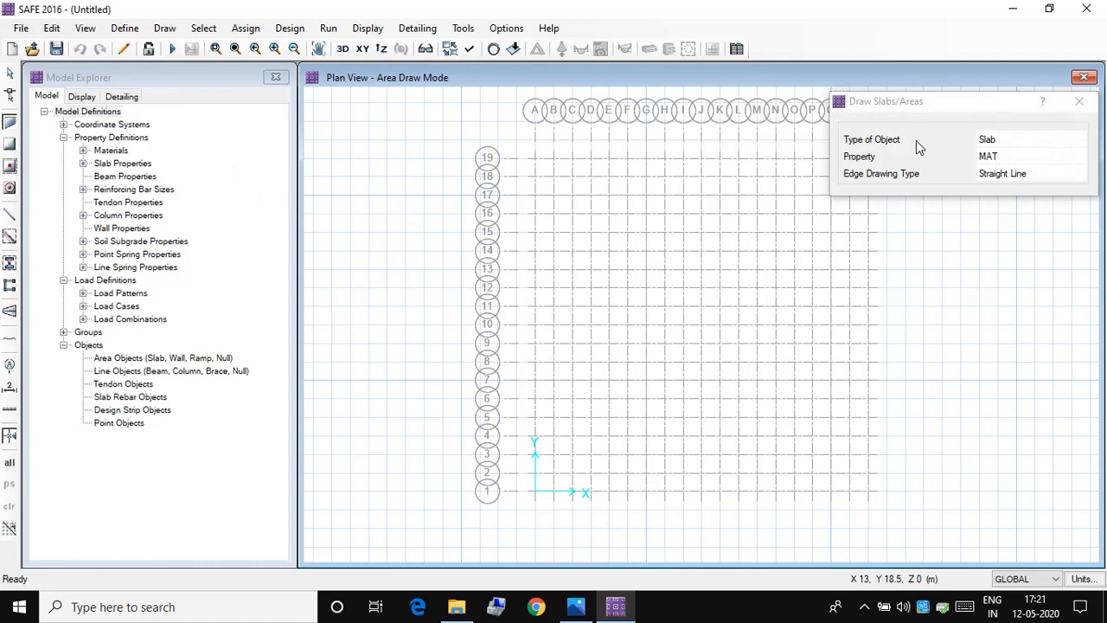
left_click(1071, 159)
left_click(1078, 157)
left_click(1057, 170)
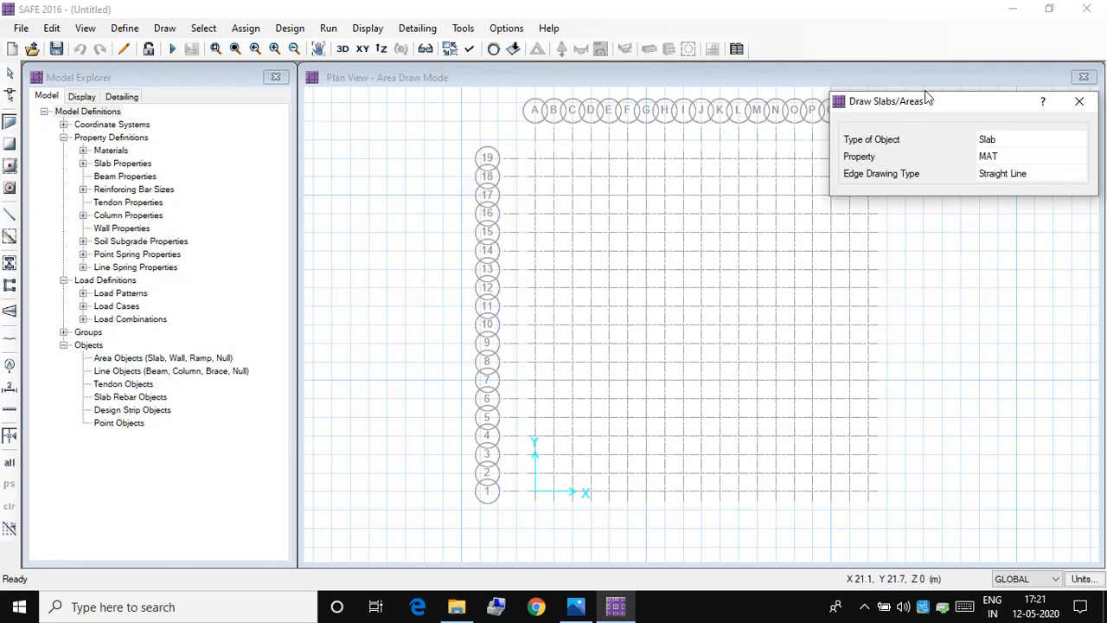
mouse_move(925, 101)
left_mouse_down()
mouse_move(9, 410)
mouse_move(99, 393)
left_mouse_up()
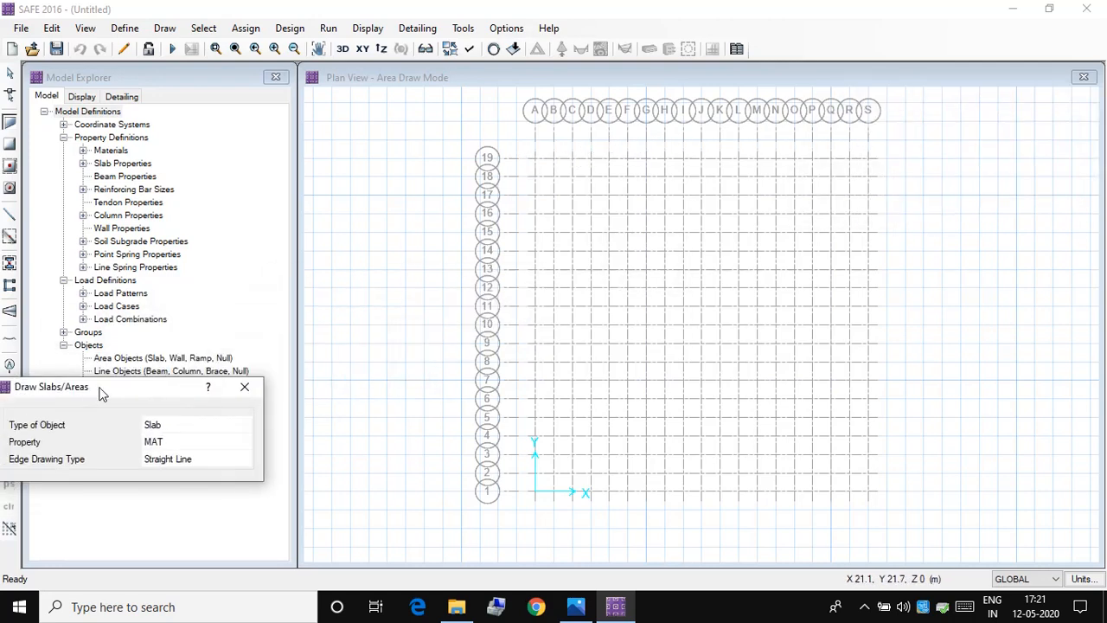
left_click(533, 158)
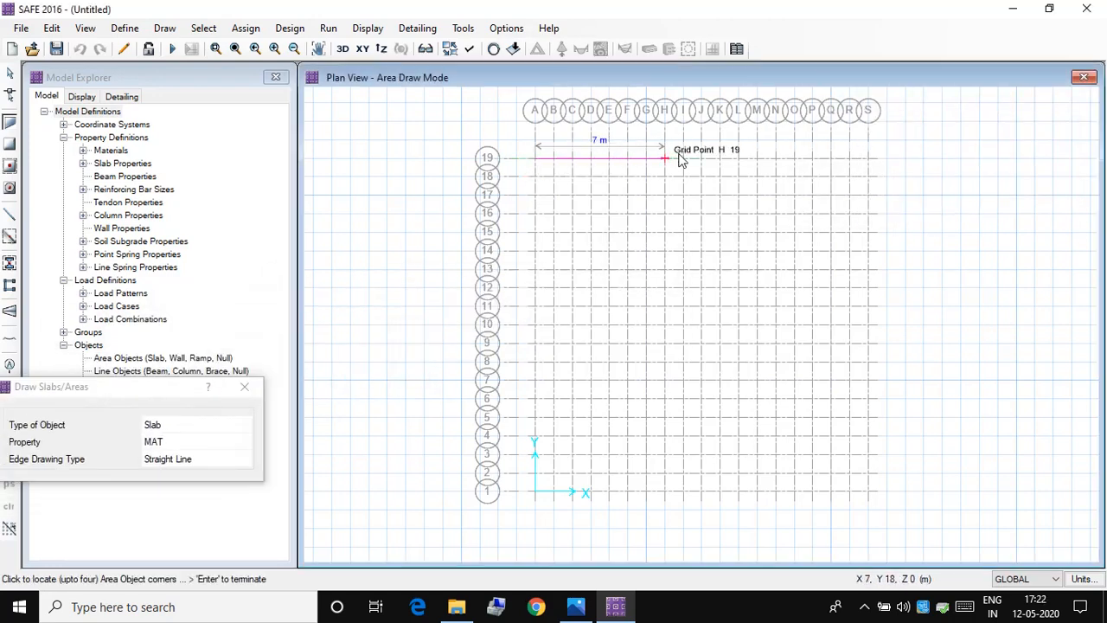
left_click(869, 158)
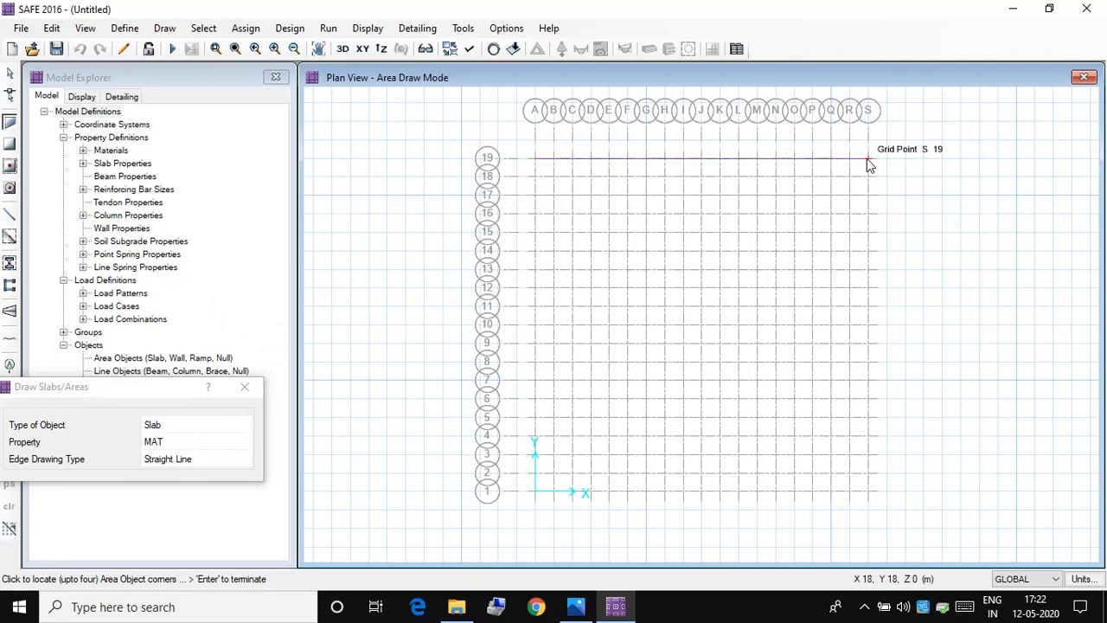
left_click(869, 491)
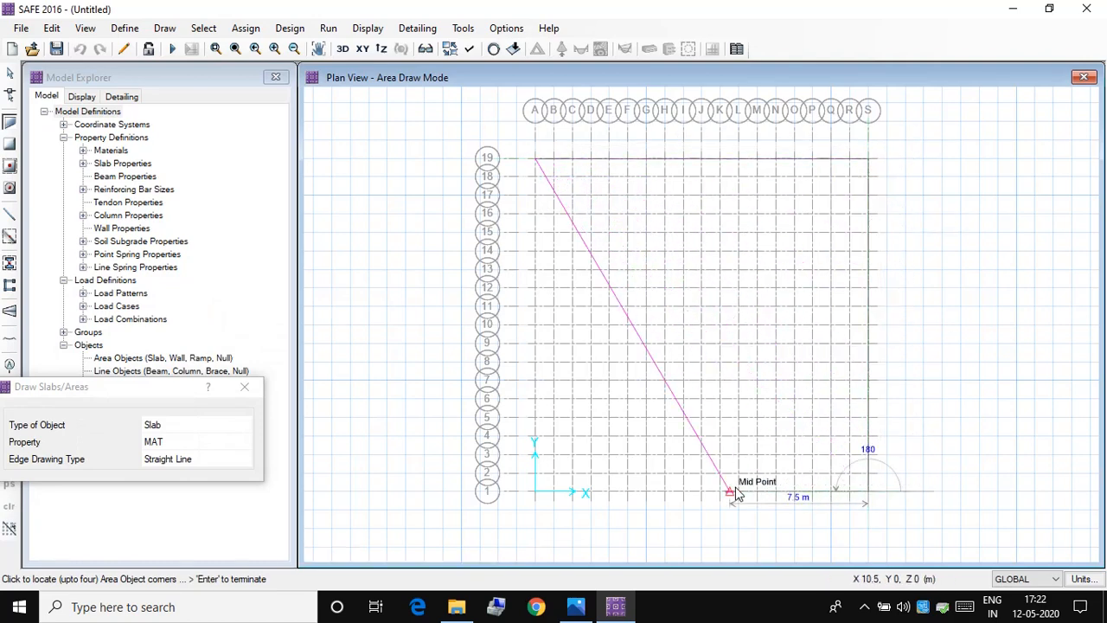
left_click(533, 491)
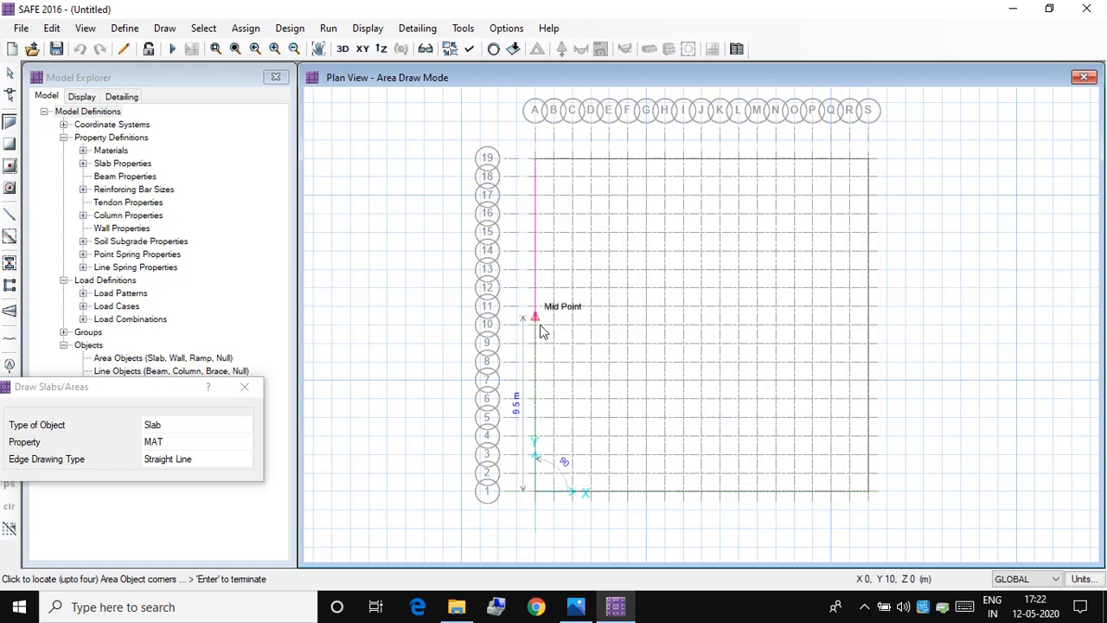
left_click(533, 160)
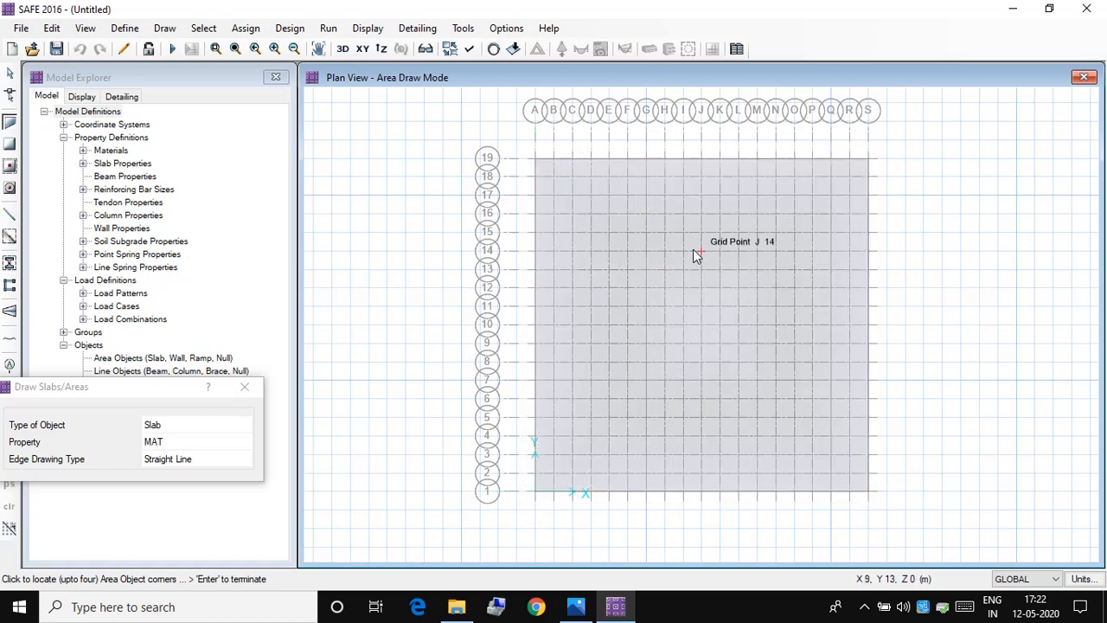
left_click(247, 389)
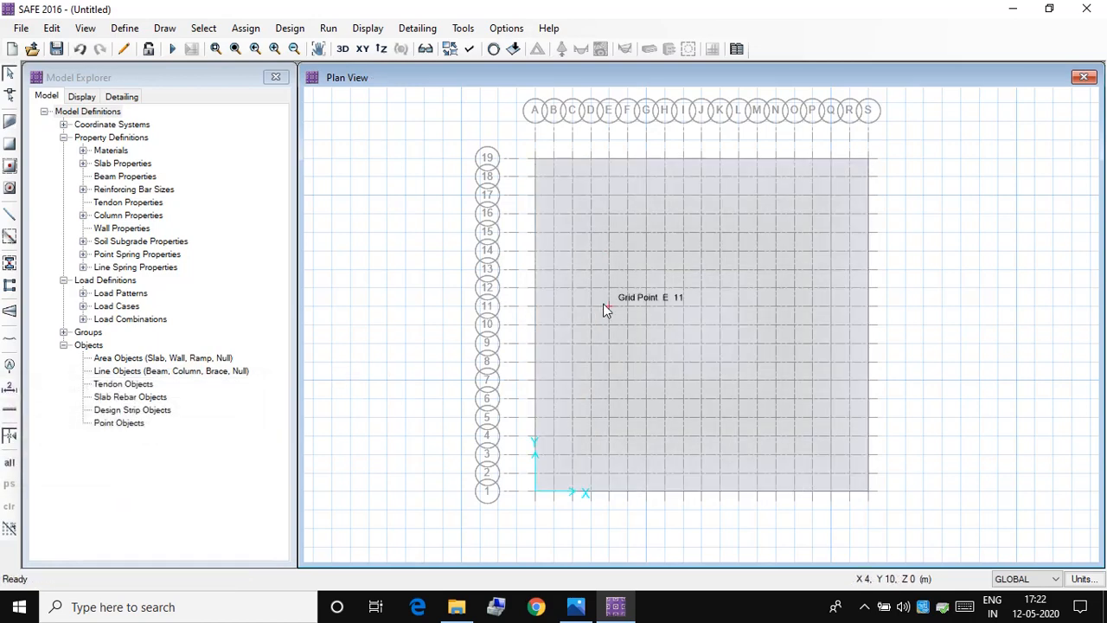
Step: Expand the MAT slab area outward with an offset of 2000 mm
left_click(604, 308)
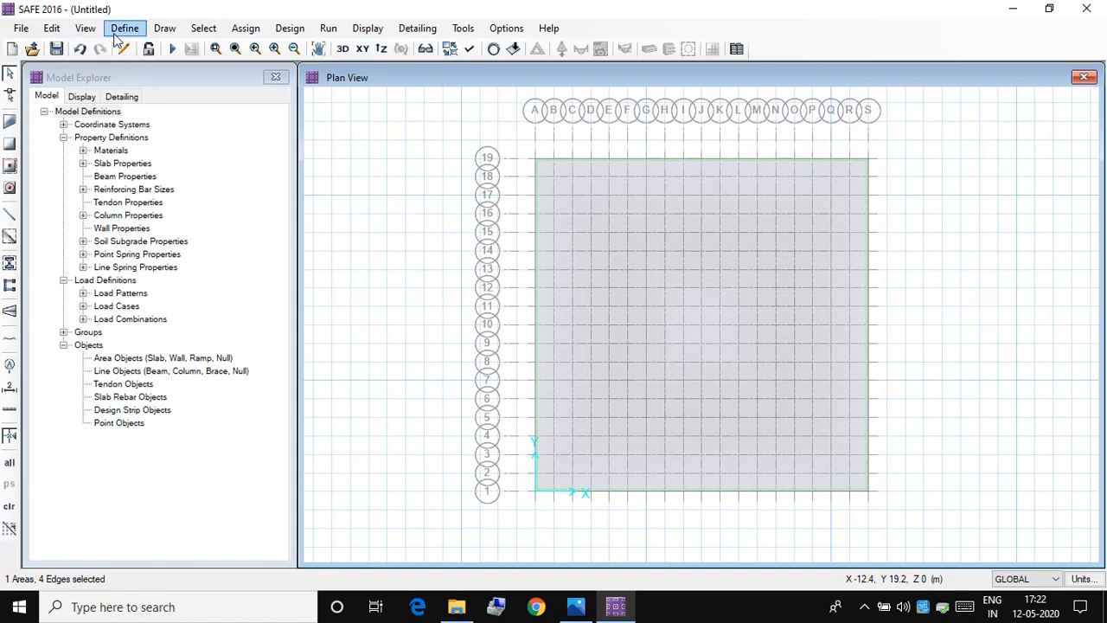
left_click(54, 29)
mouse_move(117, 364)
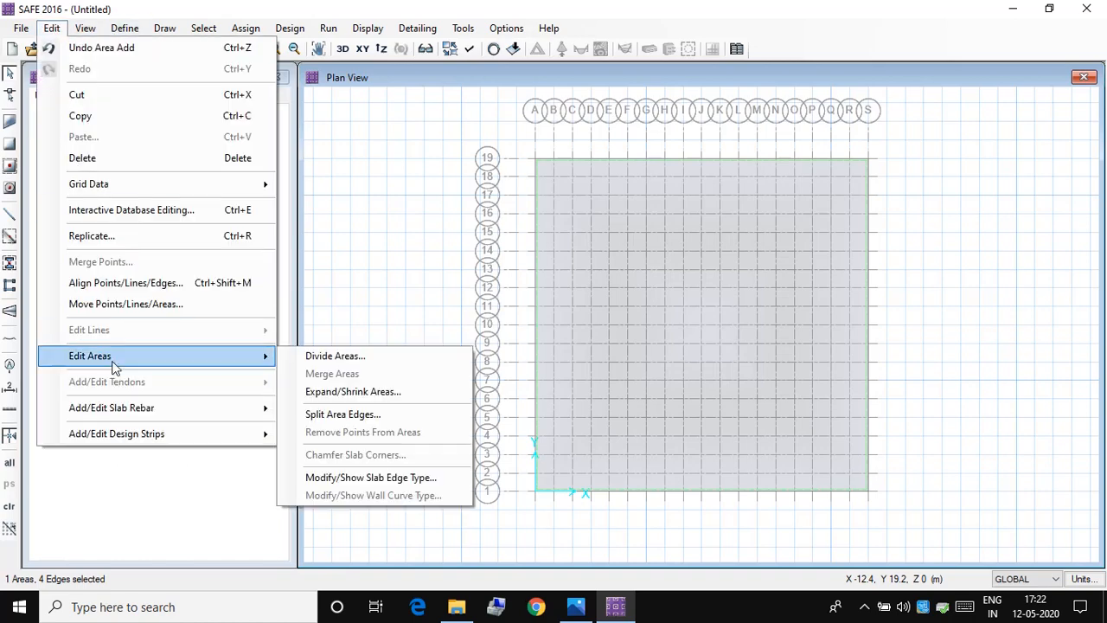
left_click(363, 391)
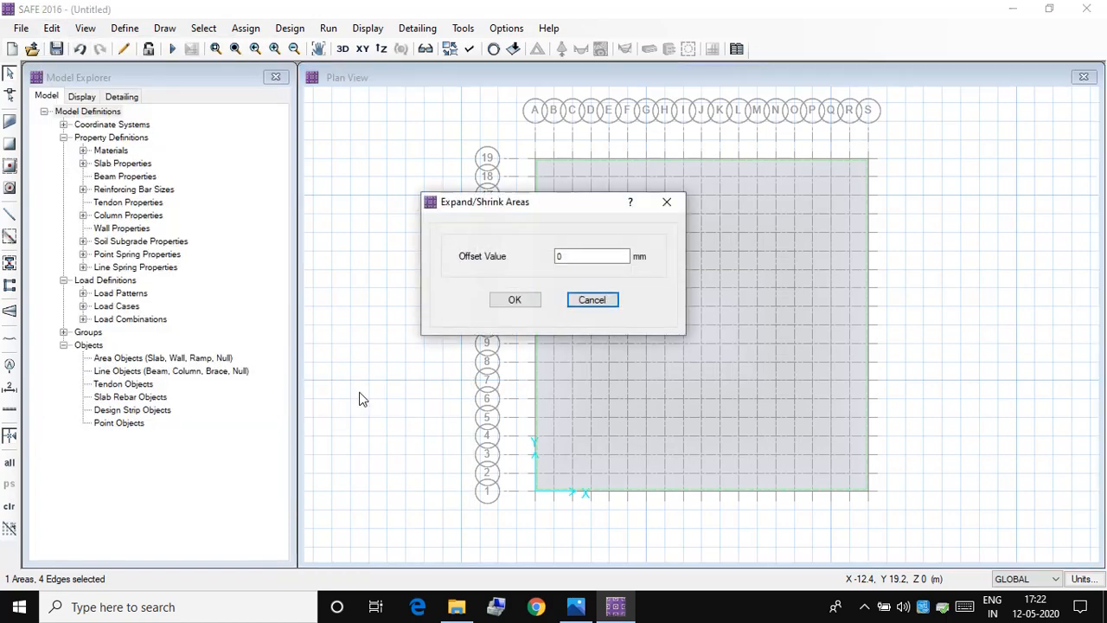
double_click(562, 256)
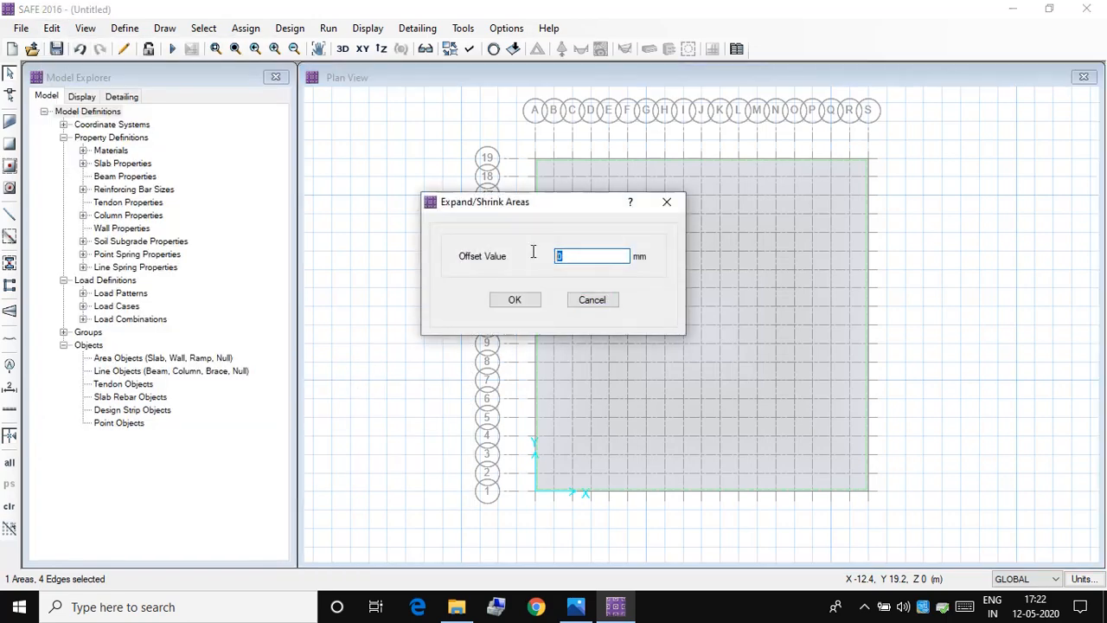
type("2000")
left_click(514, 299)
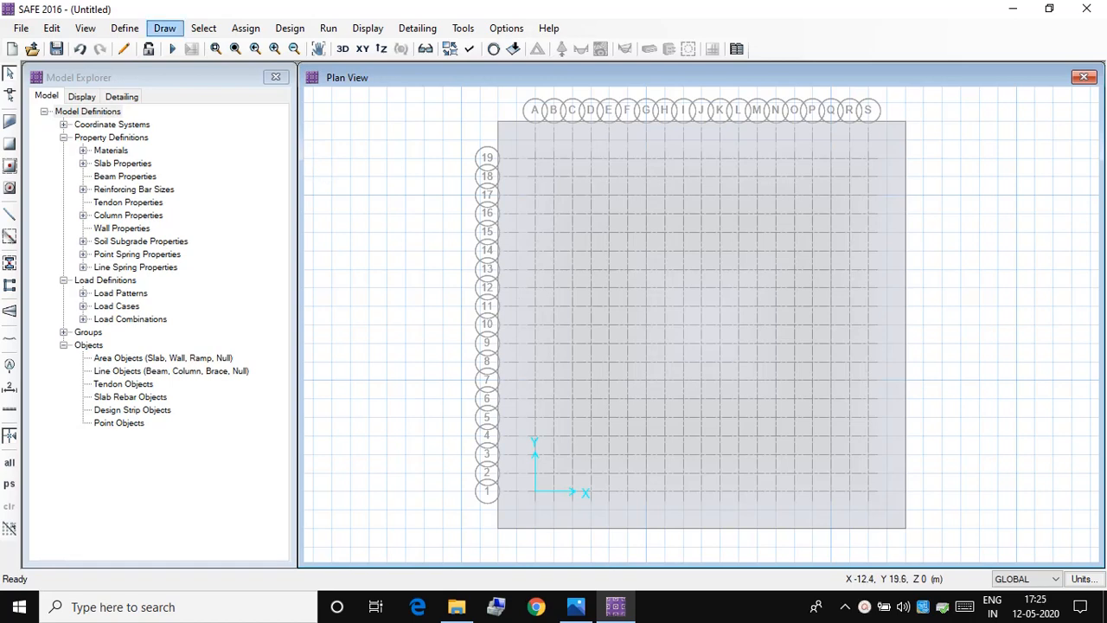
Step: Start drawing columns with COL 500*500 as the property above, a height below of 0 m and a height above of 3 m
left_click(164, 28)
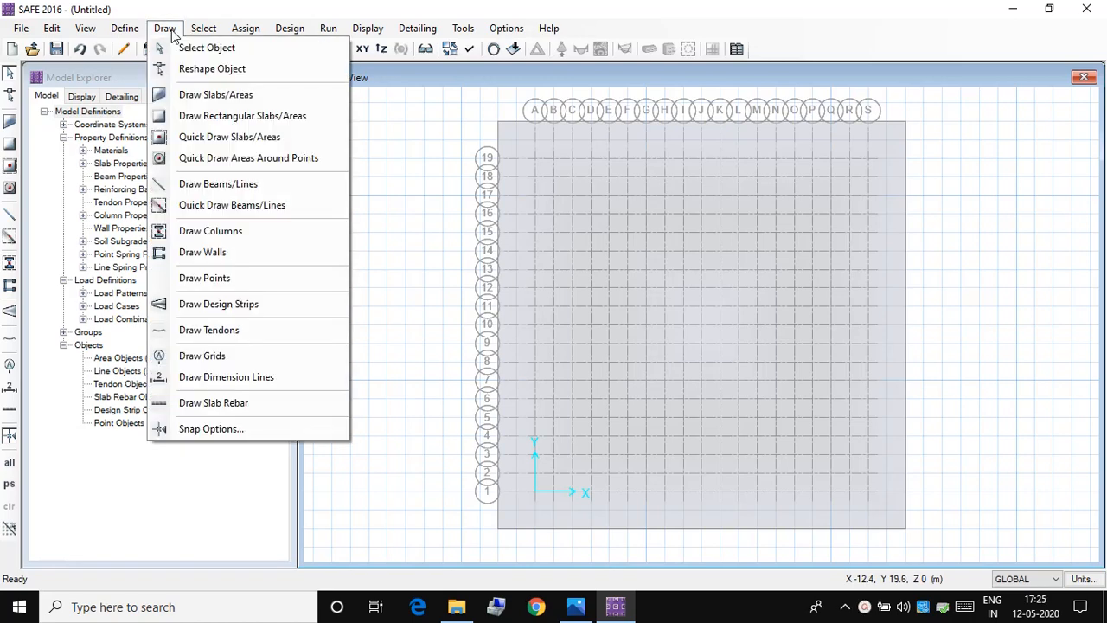
left_click(242, 231)
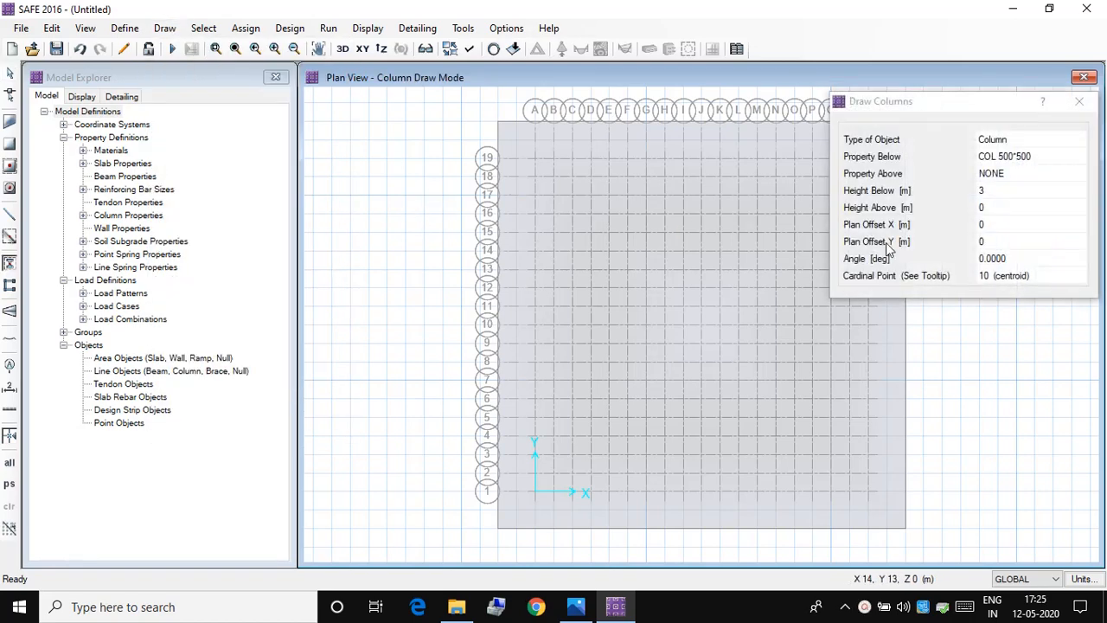
left_click(1058, 154)
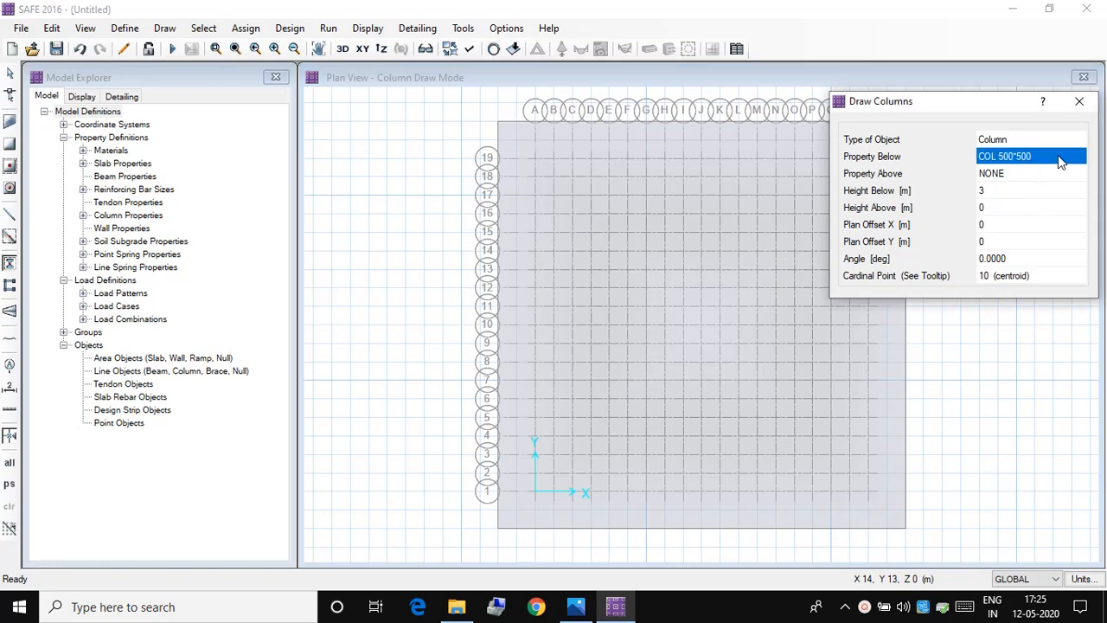
left_click(1008, 177)
left_click(1009, 177)
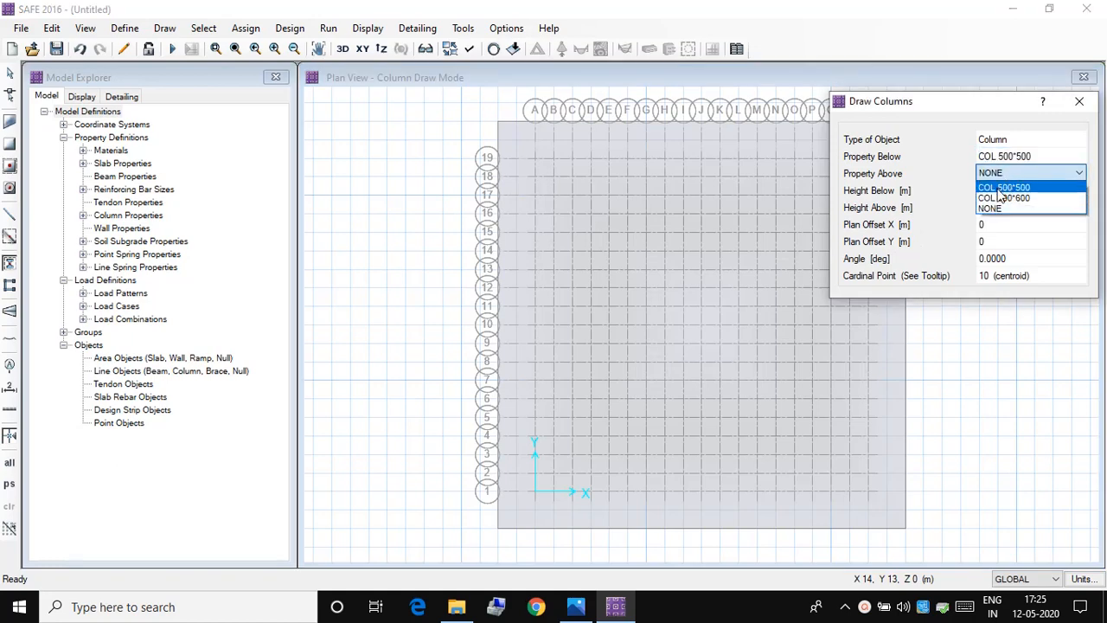
left_click(1000, 188)
left_click(1001, 190)
left_click(1000, 190)
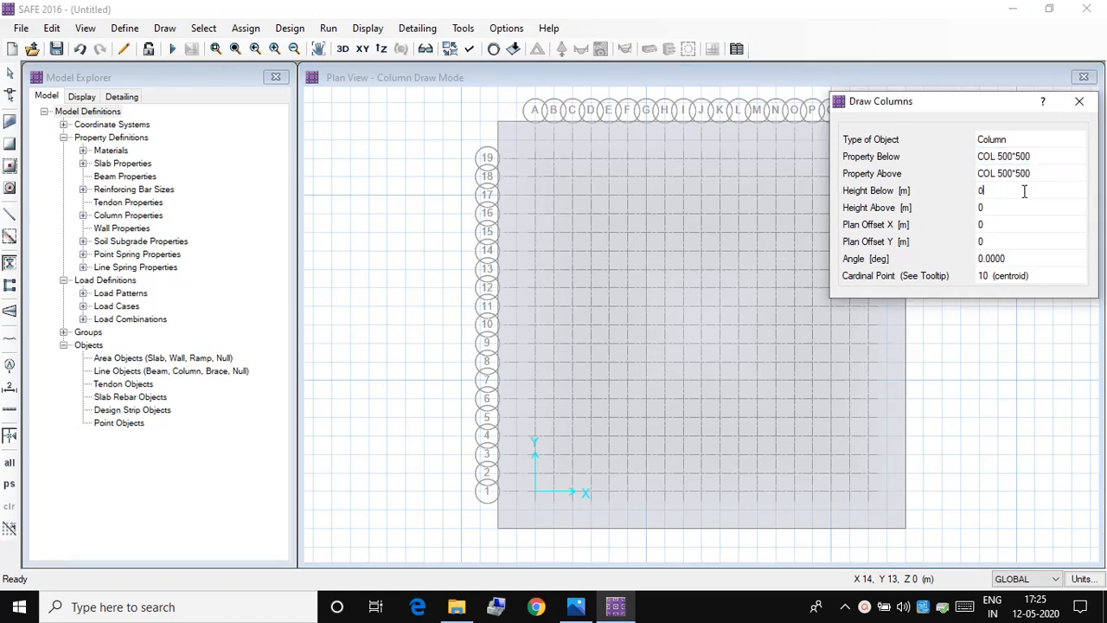
left_click(1009, 215)
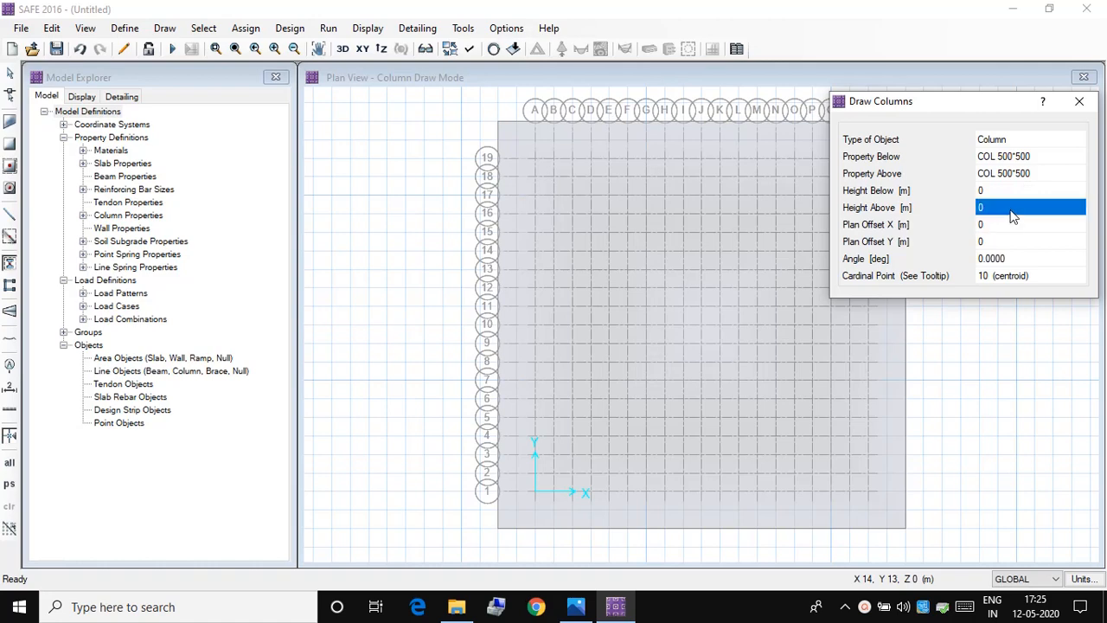
type("2")
key("Return")
type("3")
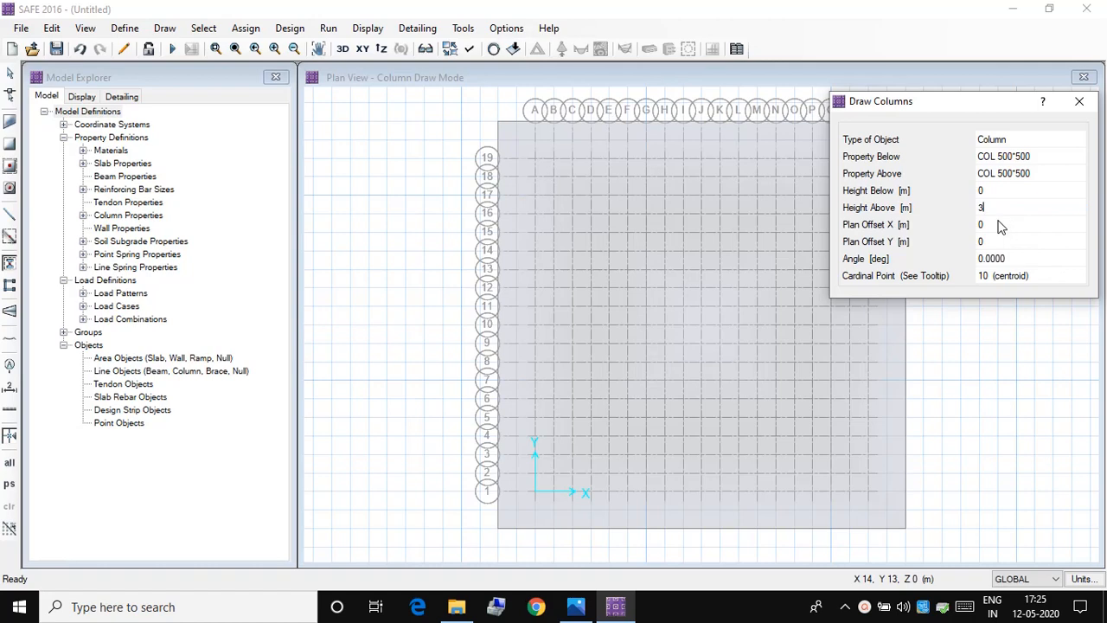
Step: Set the property below the slab to NONE for the columns being drawn
left_click(1038, 176)
left_click(1035, 156)
left_click(1036, 157)
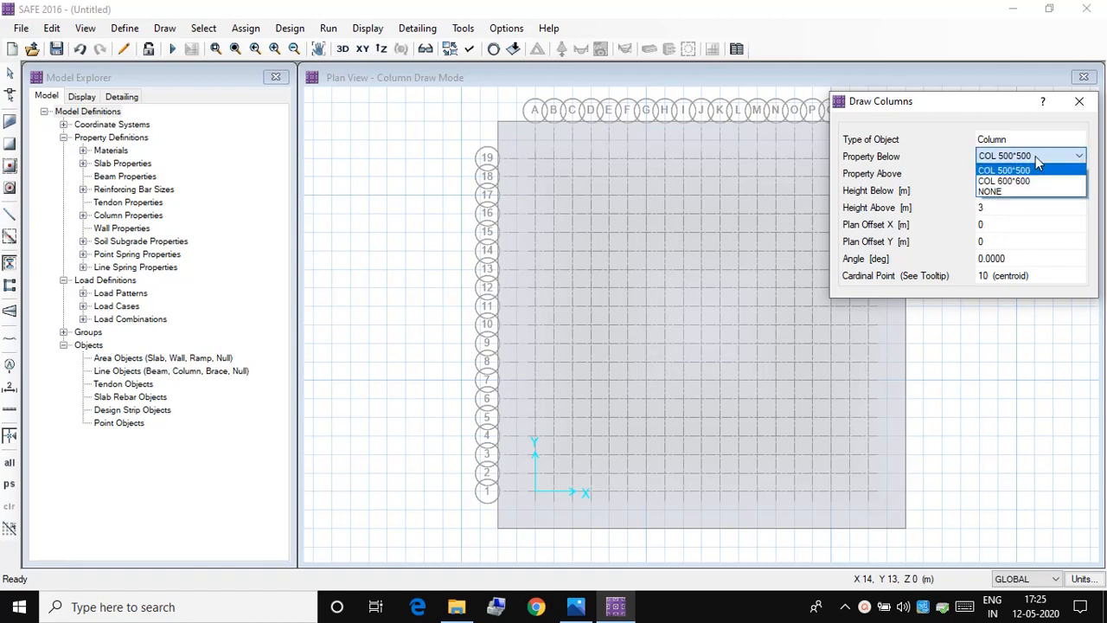
left_click(1025, 179)
left_click(1025, 161)
left_click(1032, 161)
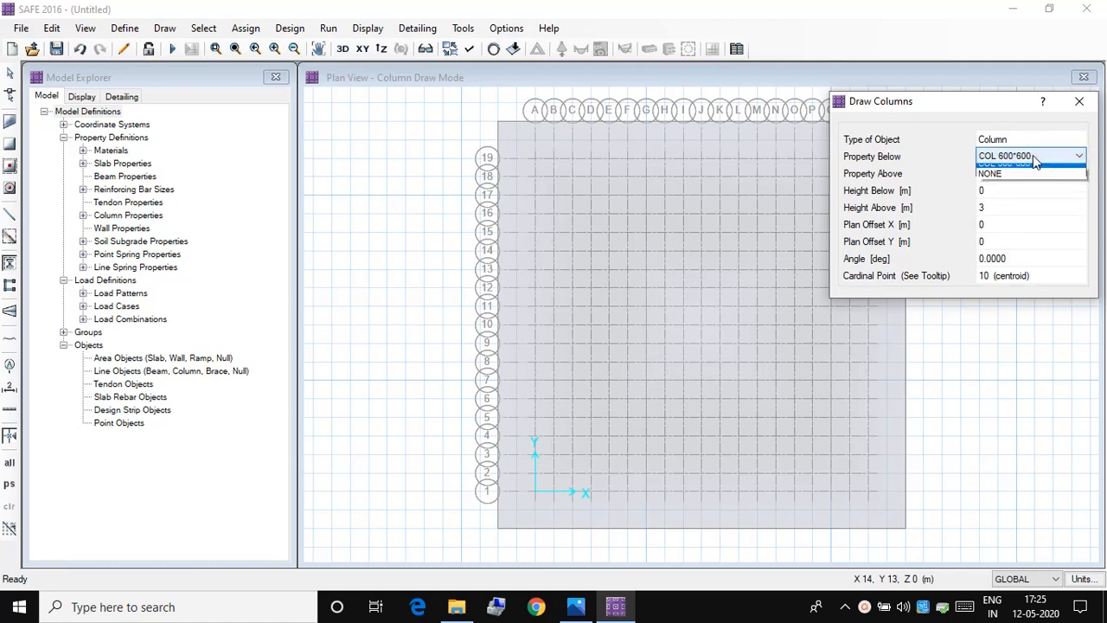
left_click(1027, 191)
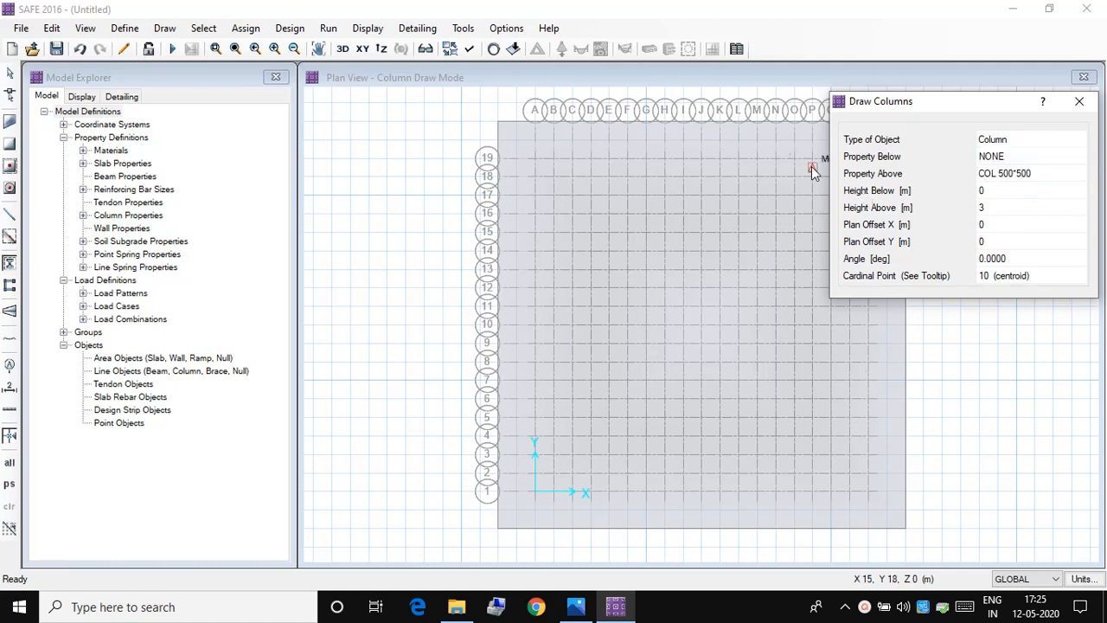
Step: Place 500*500 columns along grid line 19 at grid points A19, G19, M19 and S19
mouse_move(883, 108)
left_mouse_down()
mouse_move(348, 211)
mouse_move(106, 243)
mouse_move(123, 241)
left_mouse_up()
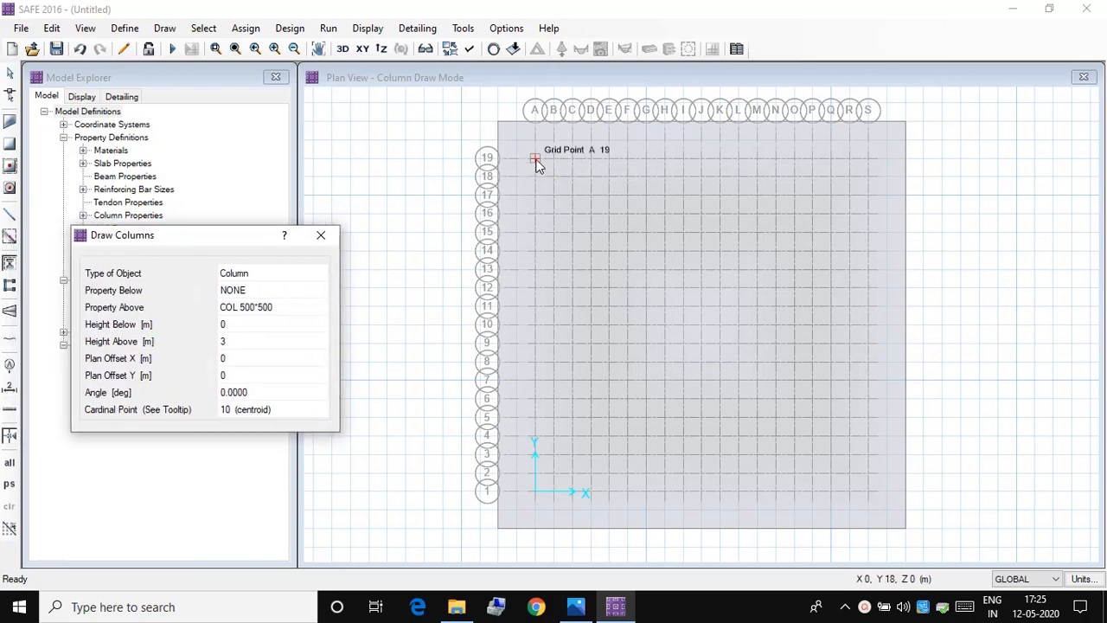
left_click(537, 160)
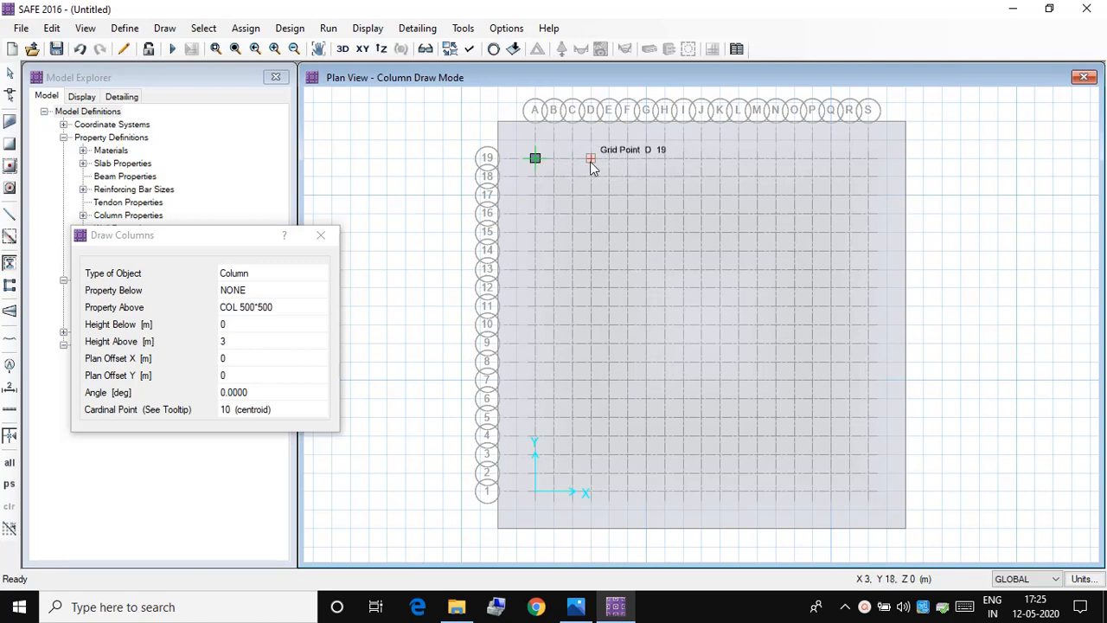
left_click(644, 160)
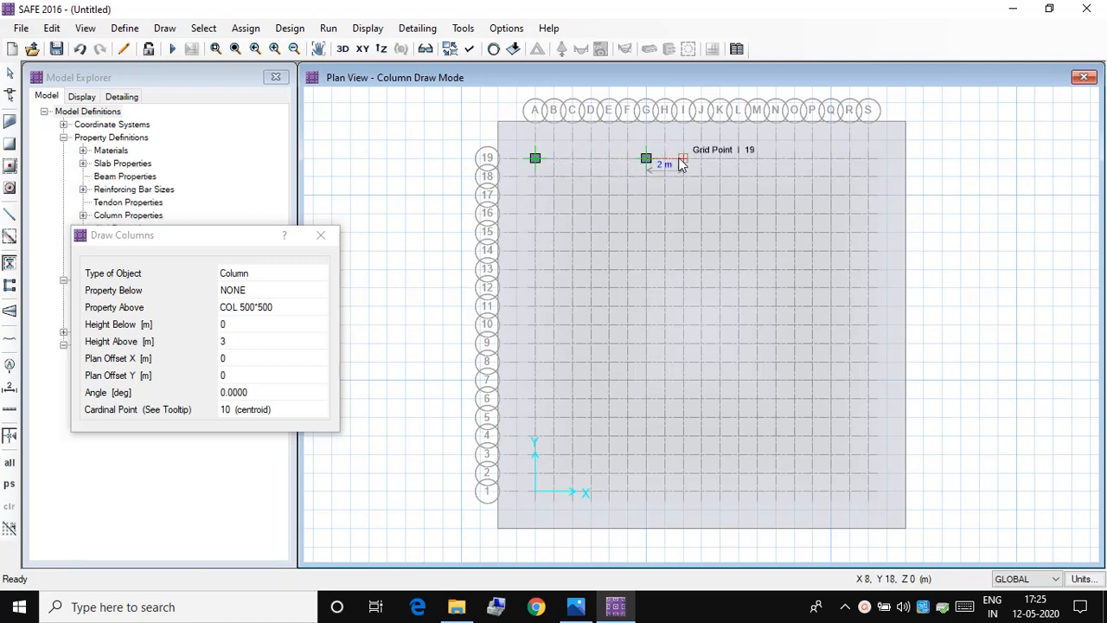
left_click(756, 160)
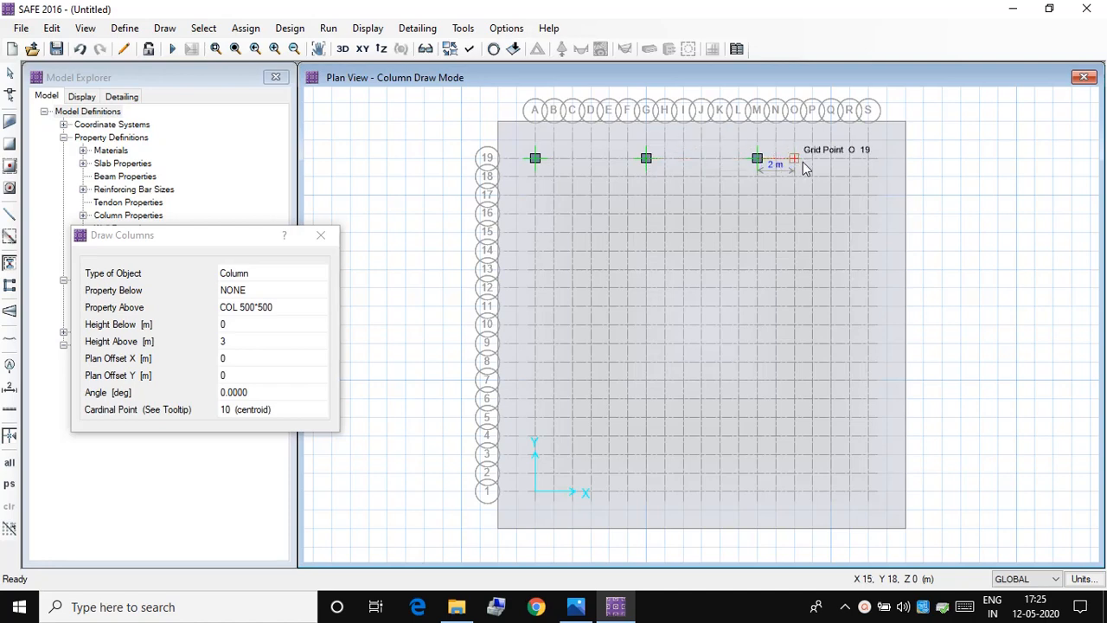
left_click(866, 160)
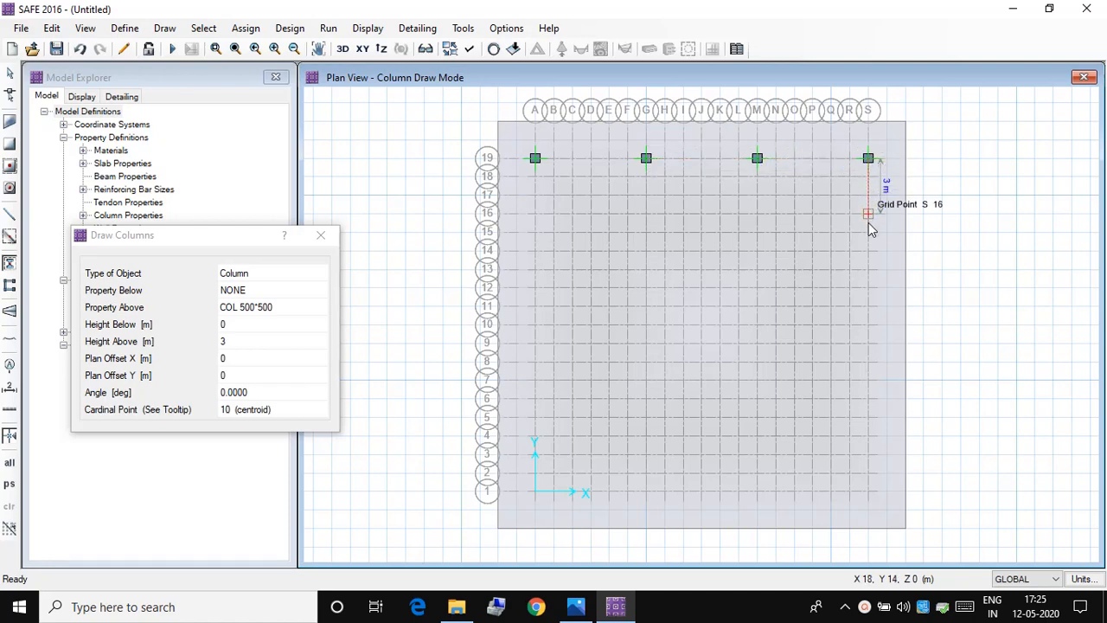
Step: Place 500*500 columns around the mat perimeter at grid points S13, S7, S1, M1, G1, A1 and A7
left_click(868, 269)
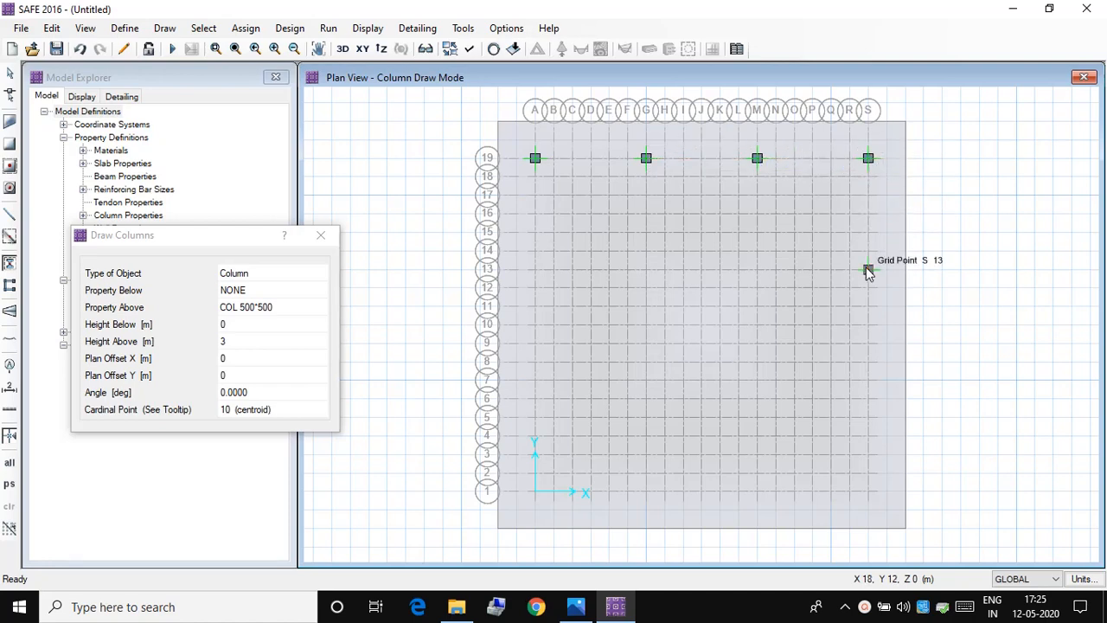
left_click(868, 381)
left_click(868, 491)
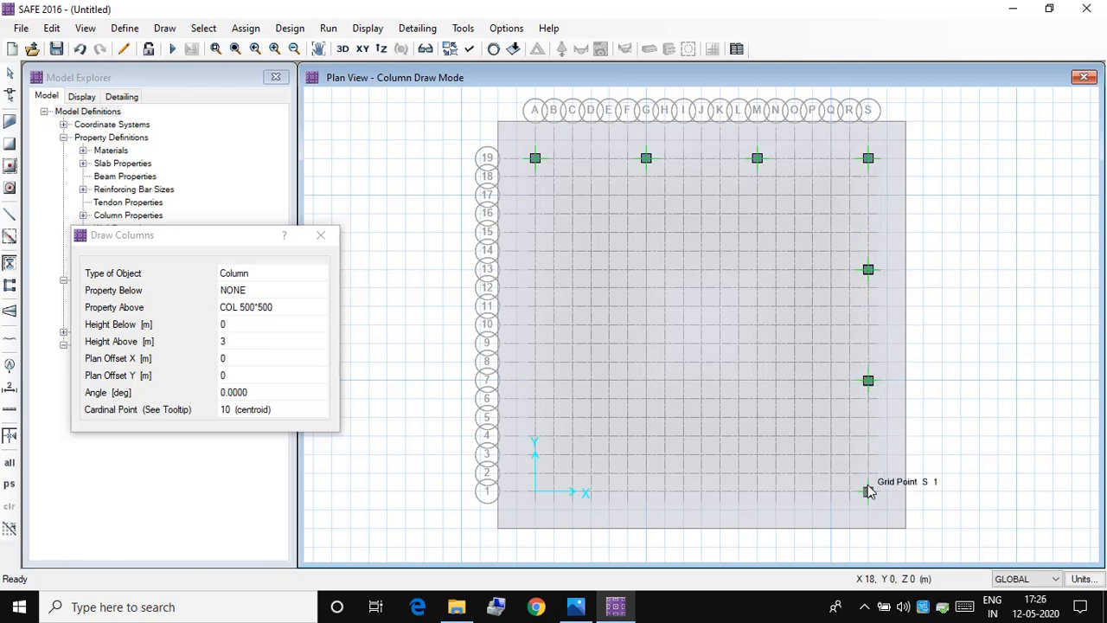
left_click(757, 491)
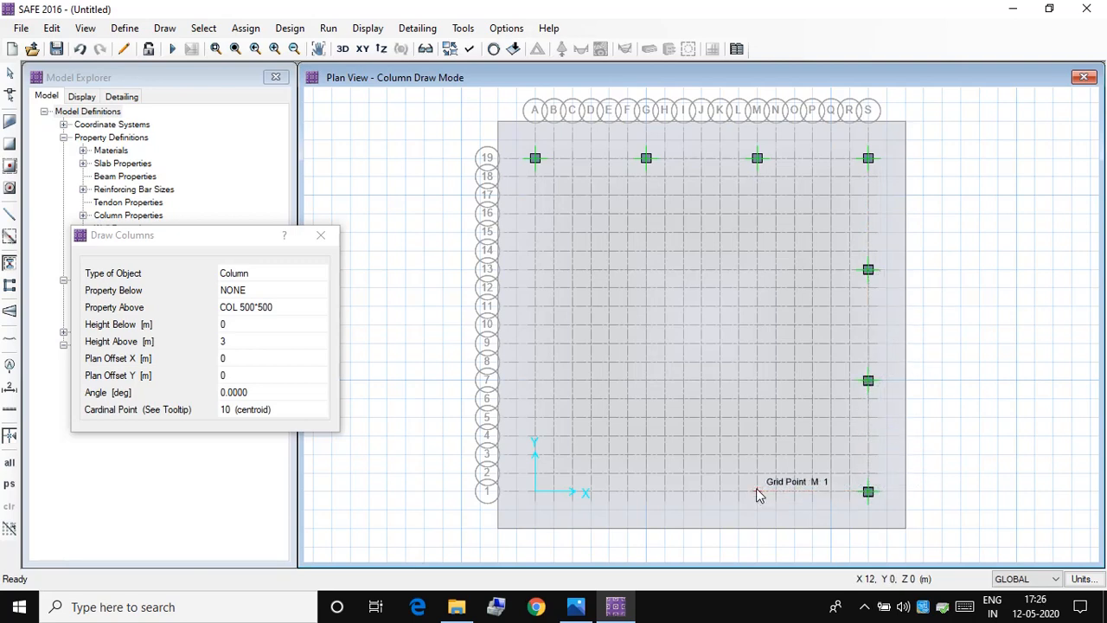
left_click(650, 495)
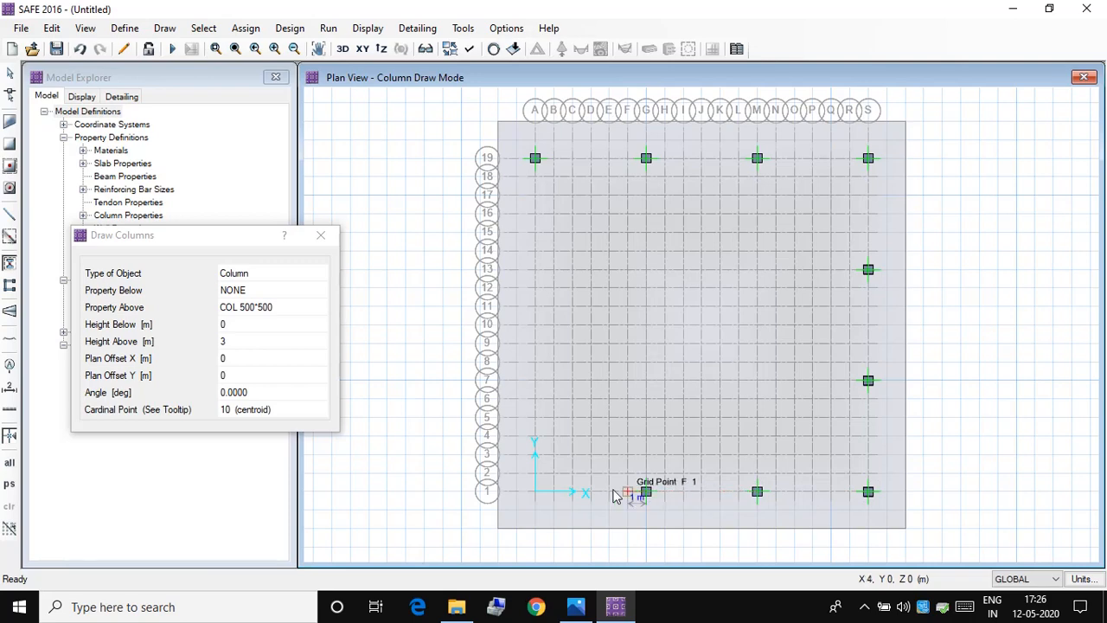
left_click(535, 492)
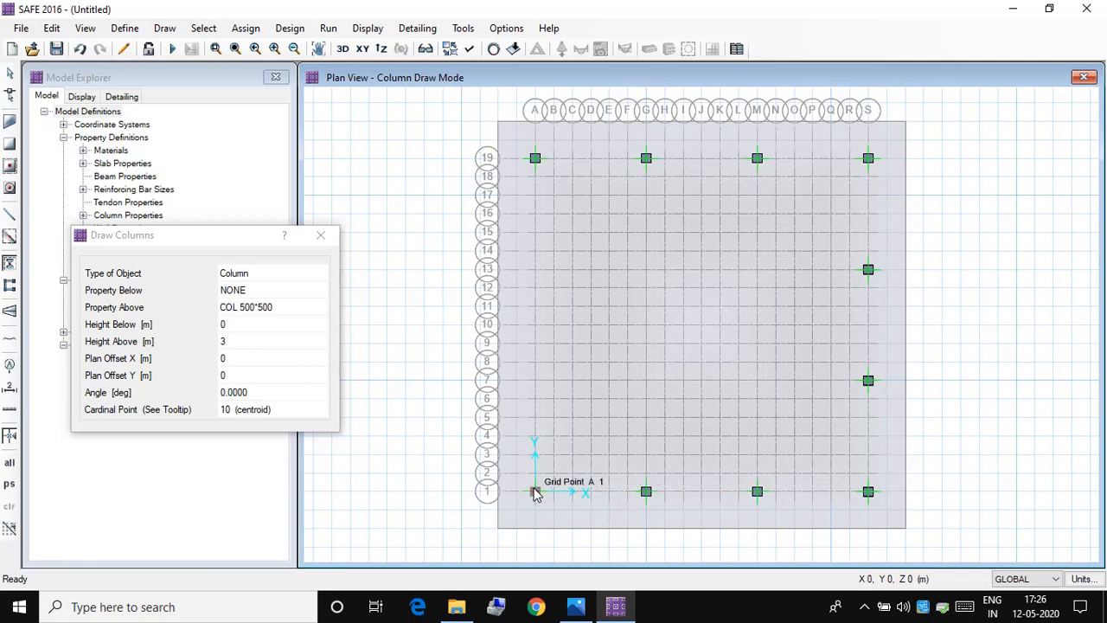
left_click(535, 381)
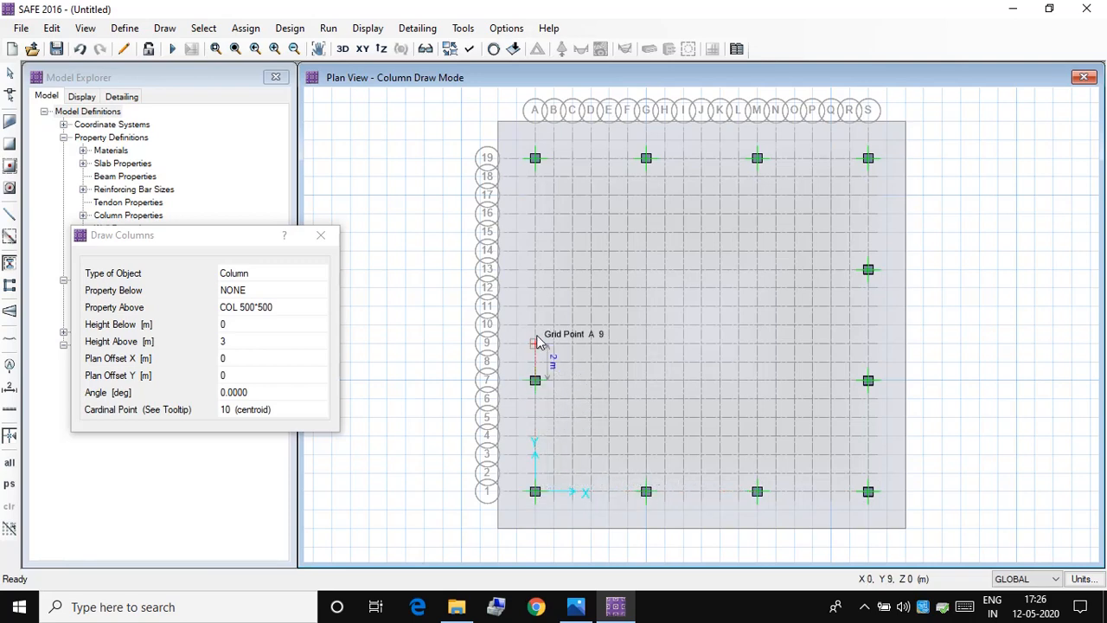
left_click(535, 251)
left_click(309, 308)
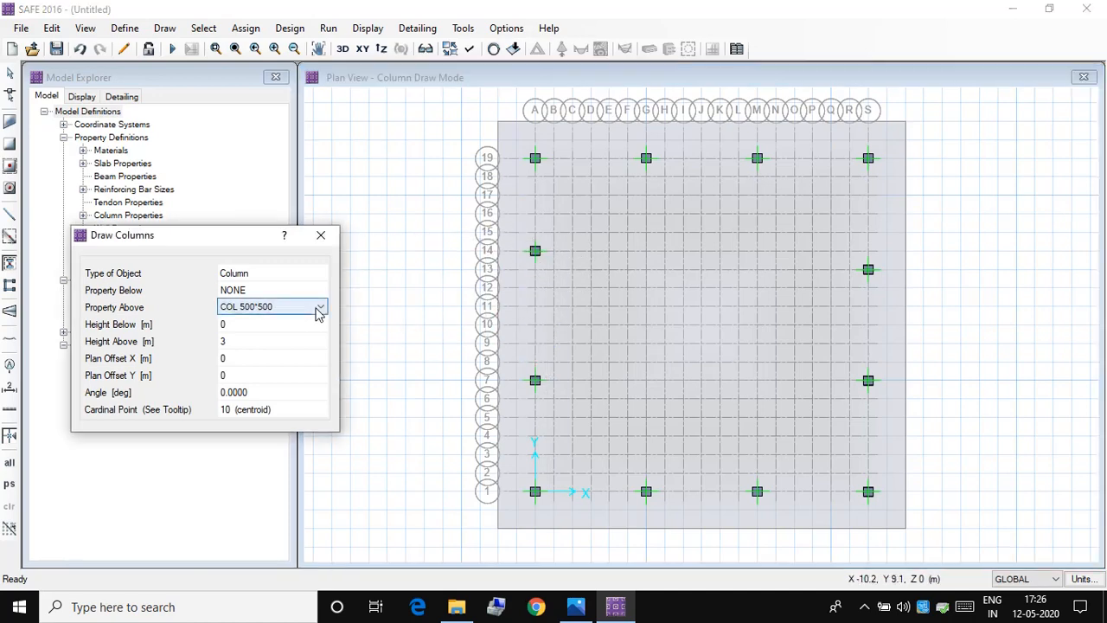
left_click(309, 309)
left_click(303, 331)
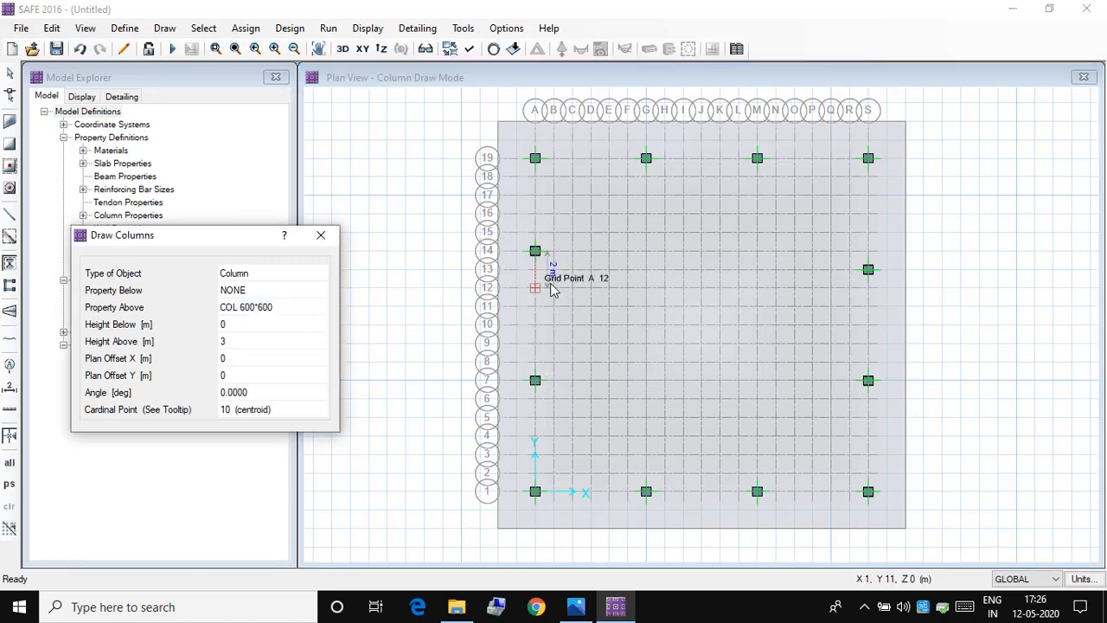
left_click(645, 251)
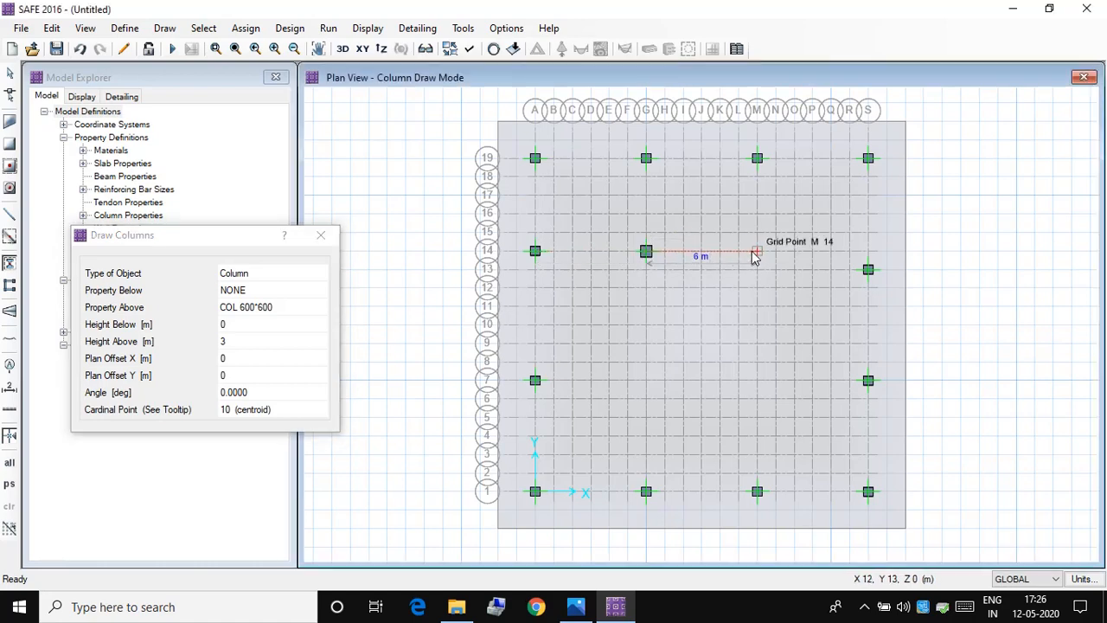
key("ctrl+z")
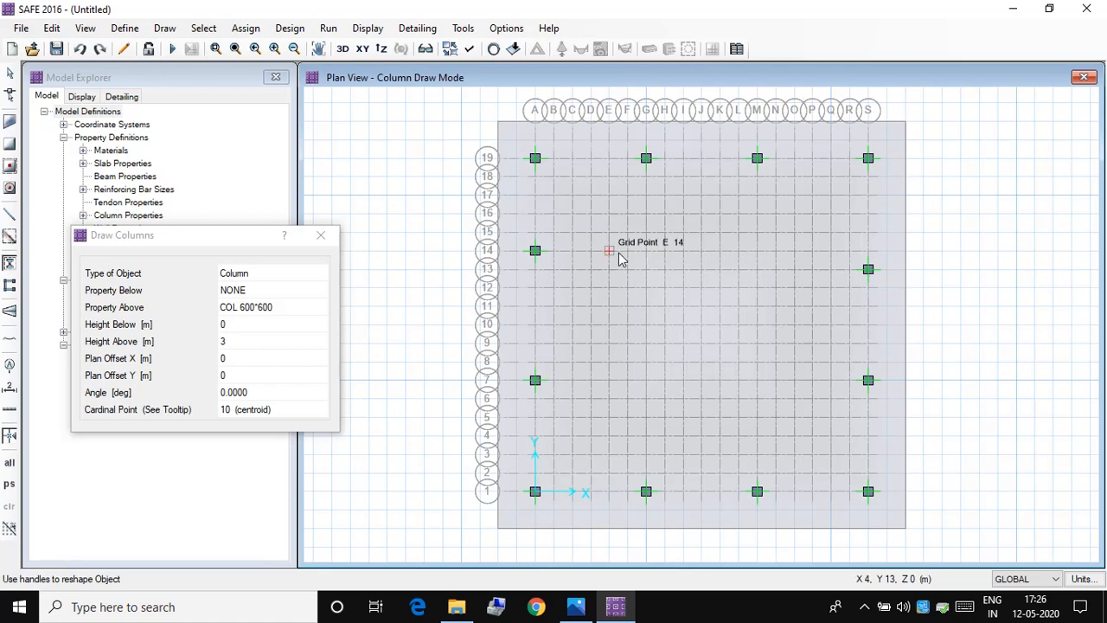
Step: Set the column property above to COL 500*500 and place a column at grid point A13
left_click(314, 307)
left_click(294, 321)
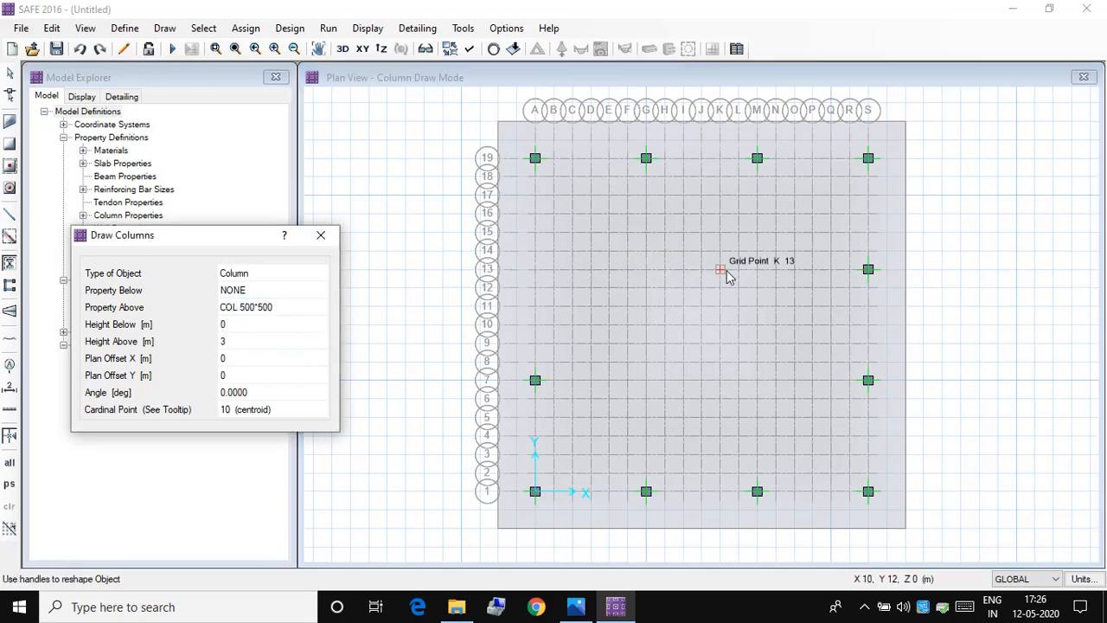
left_click(535, 270)
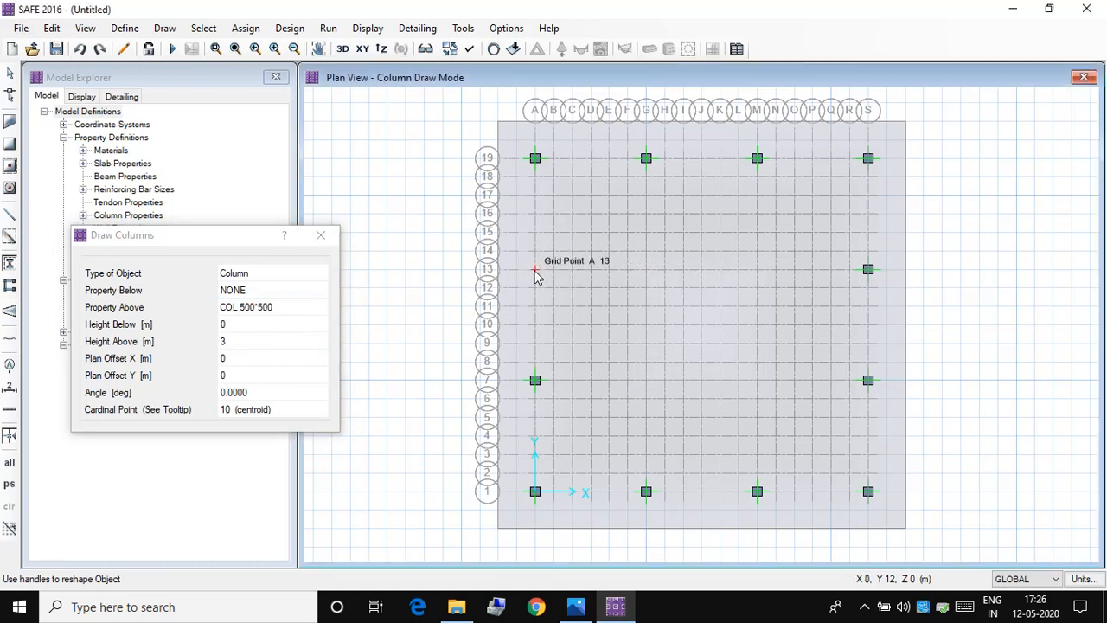
Step: Set the column property above to COL 600*600, place columns at grid points G13, M13, M7 and G7, and finish column drawing
left_click(311, 314)
left_click(314, 308)
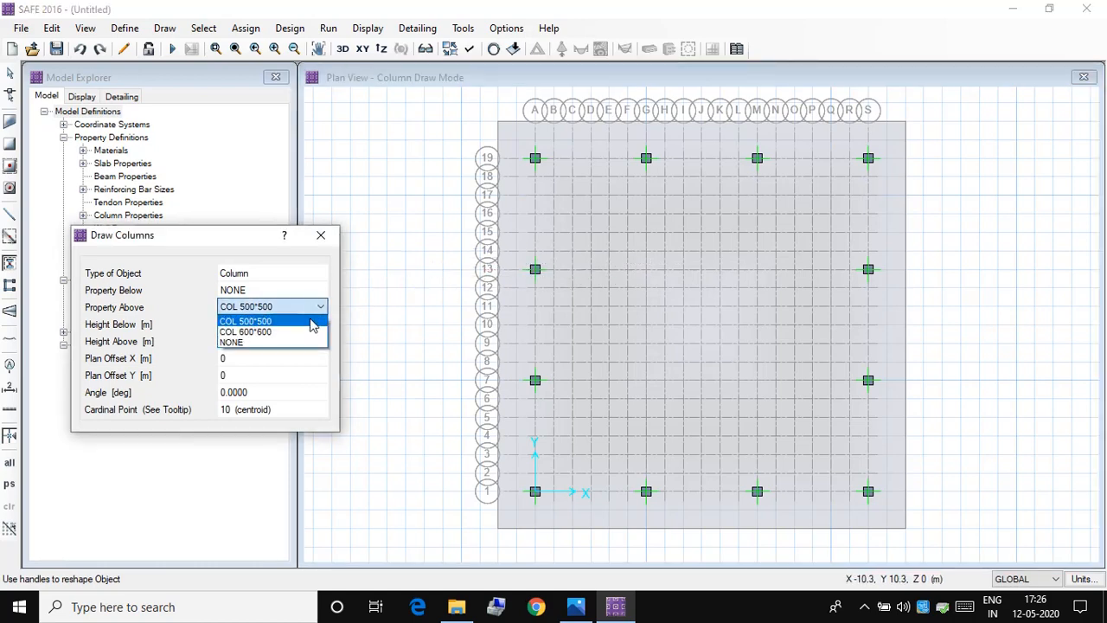
left_click(313, 323)
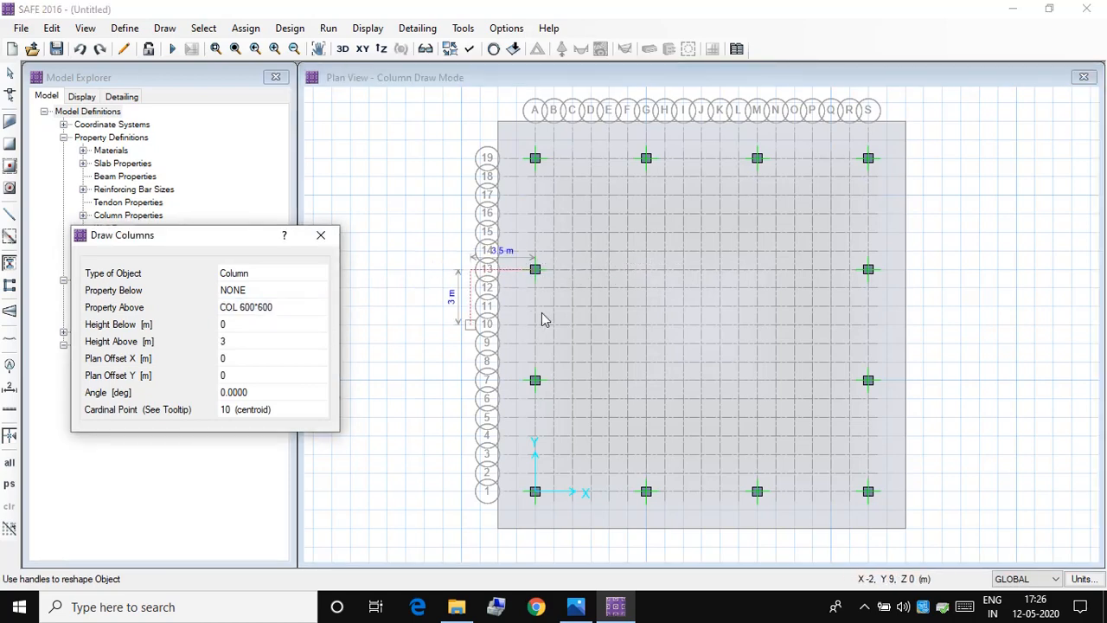
left_click(646, 271)
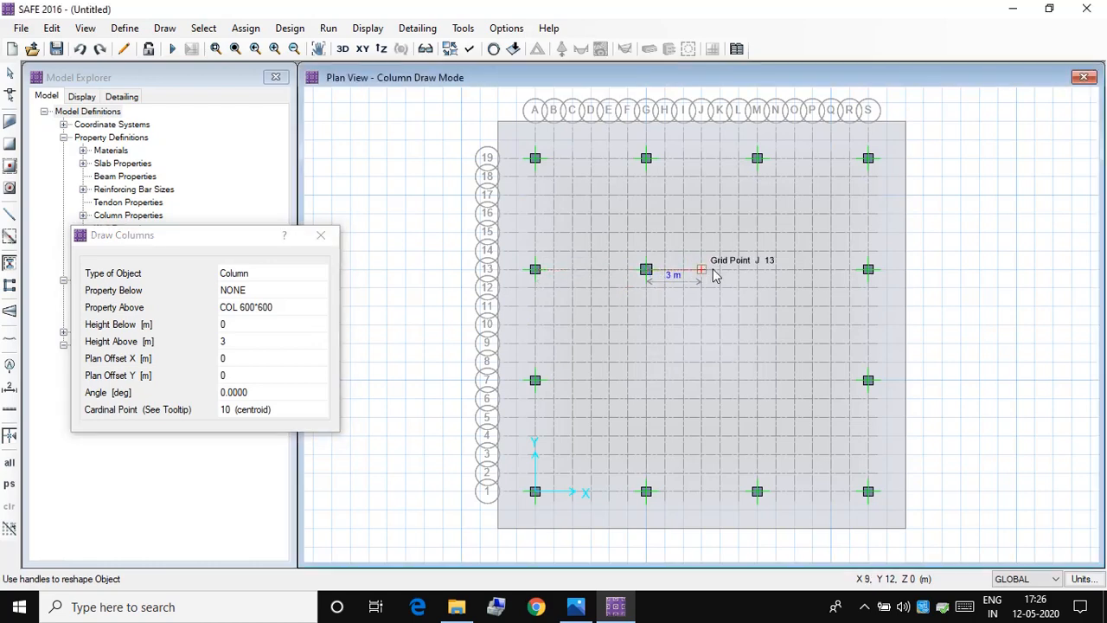
left_click(757, 271)
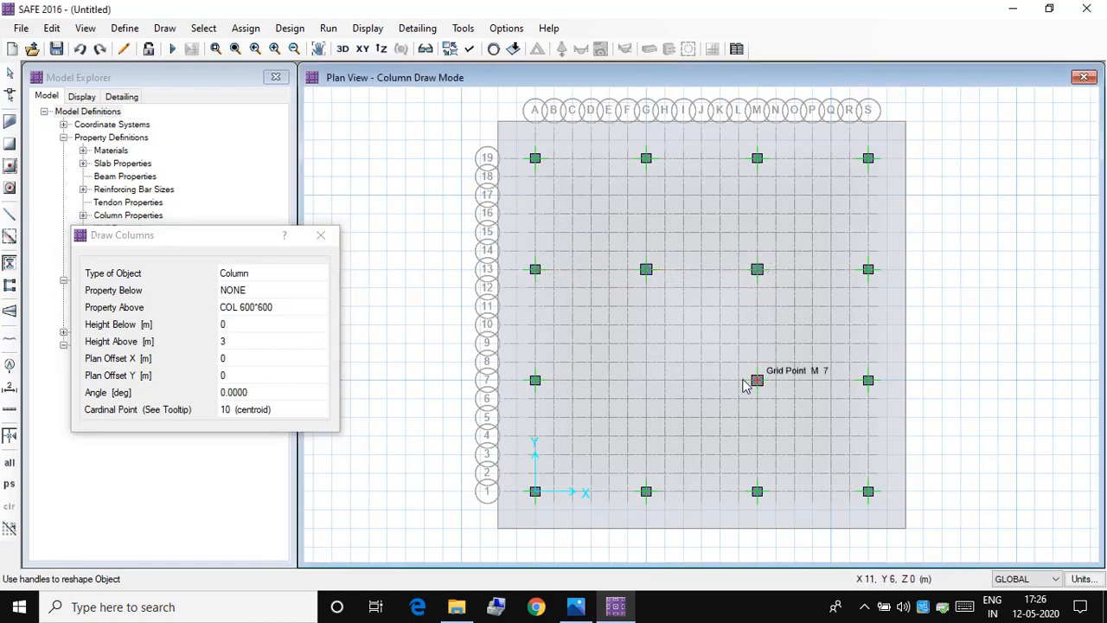
left_click(746, 384)
left_click(648, 381)
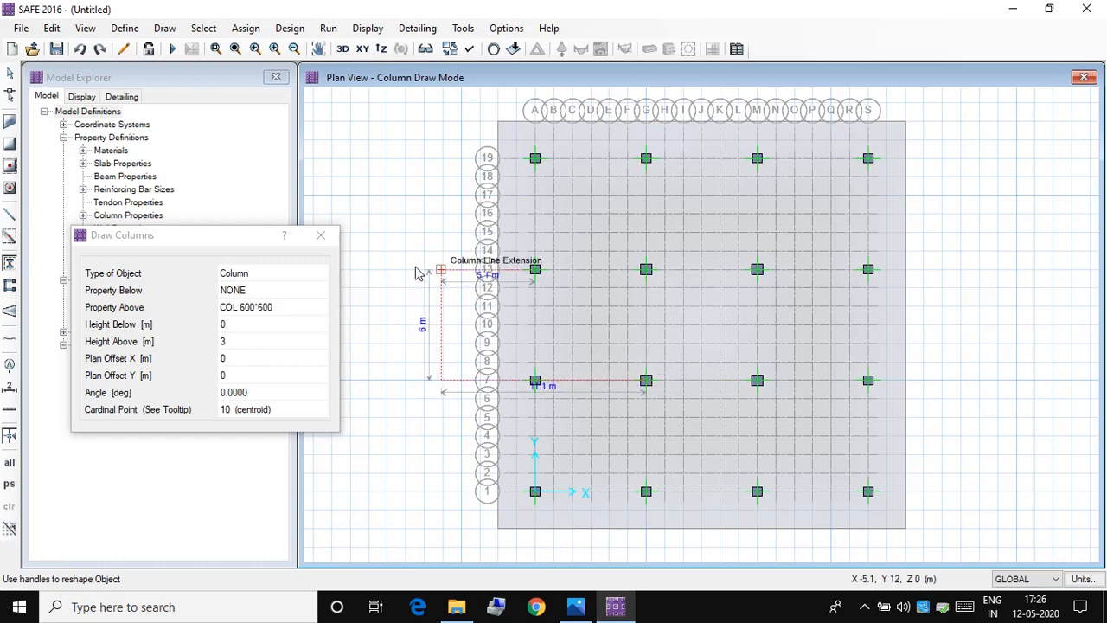
left_click(319, 235)
key("Escape")
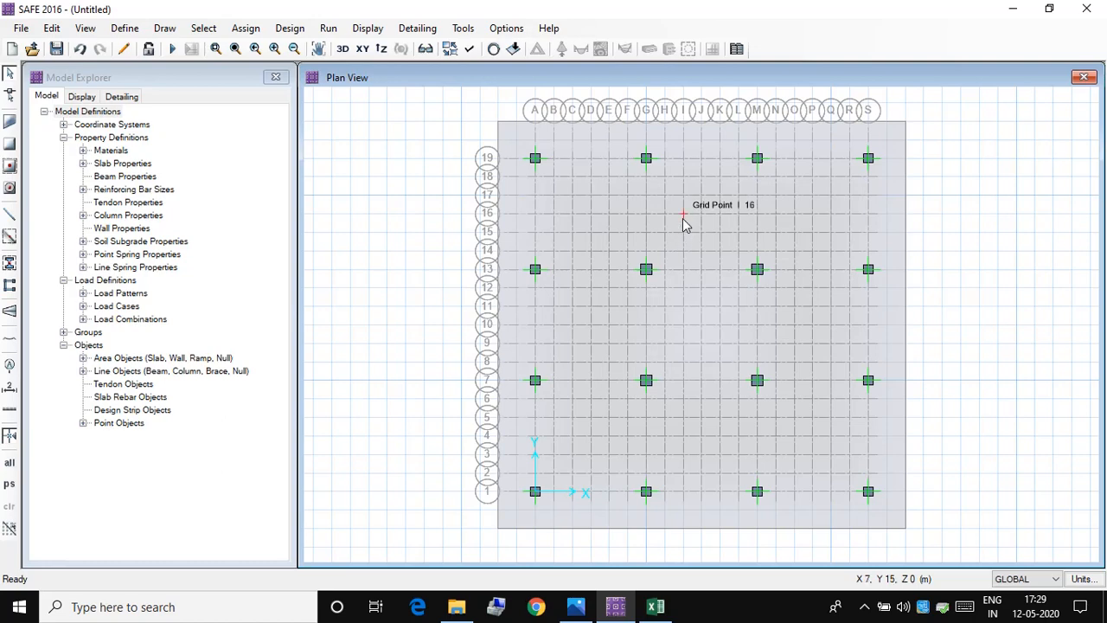
Step: Start drawing layer A column design strips with the left and right widths set to 3 m at both start and end
left_click(164, 29)
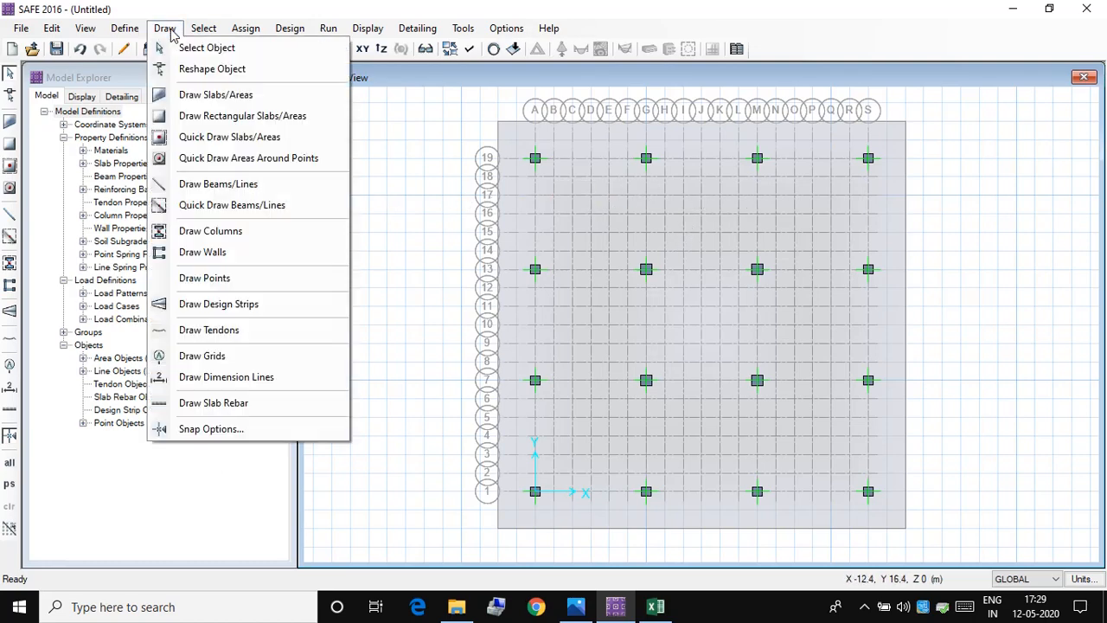
left_click(221, 305)
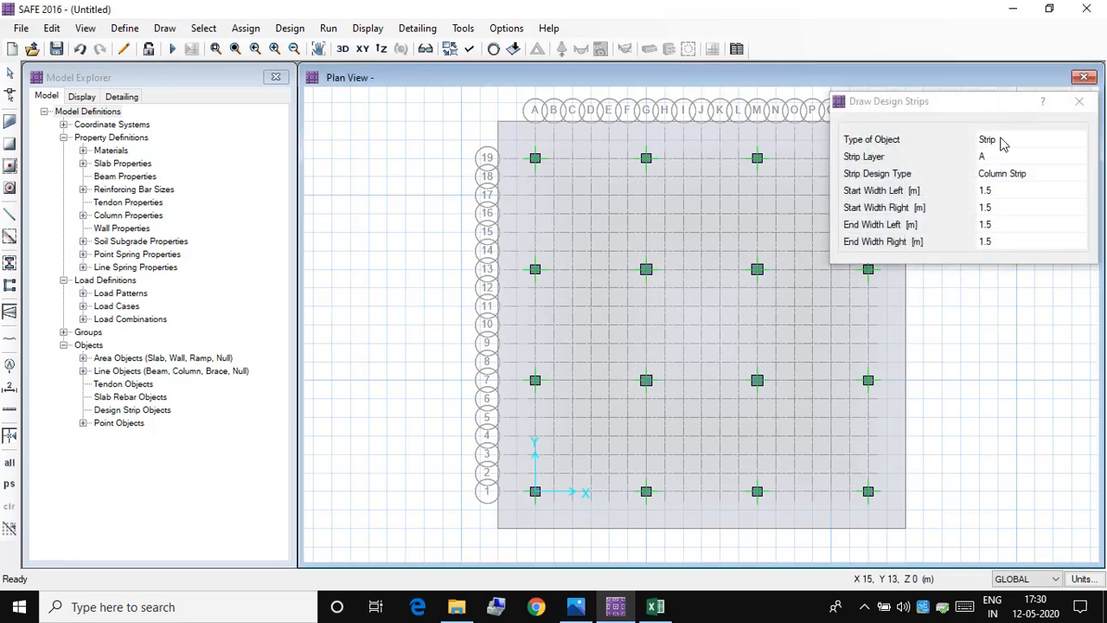
left_click_drag(996, 107, 291, 147)
left_click(304, 233)
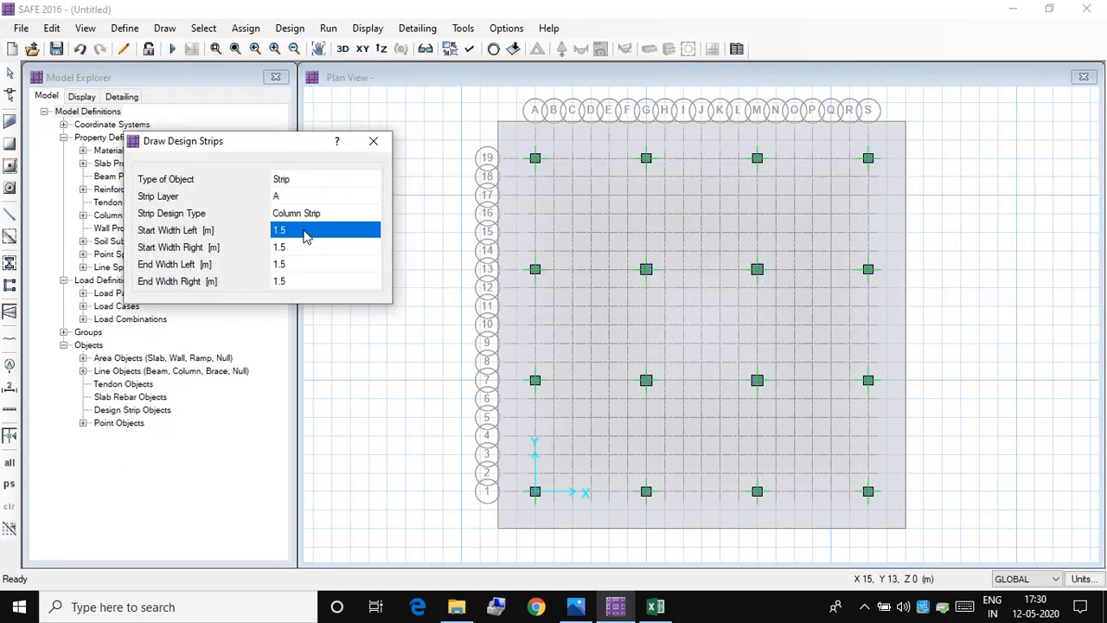
type("3")
key("Return")
type("3")
key("Return")
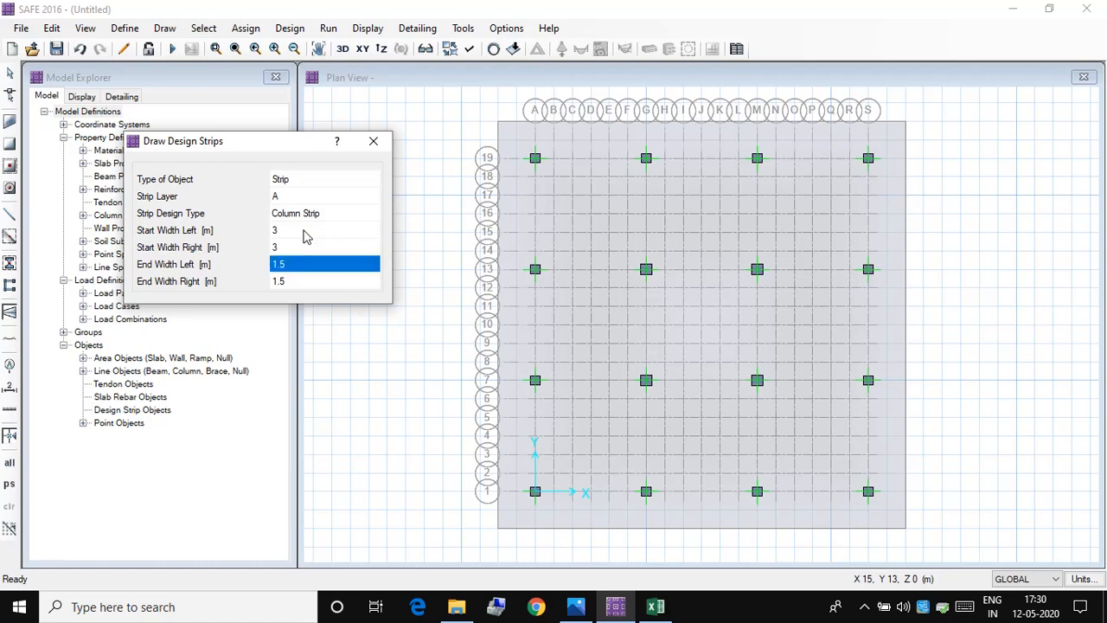
type("3")
key("Return")
type("22")
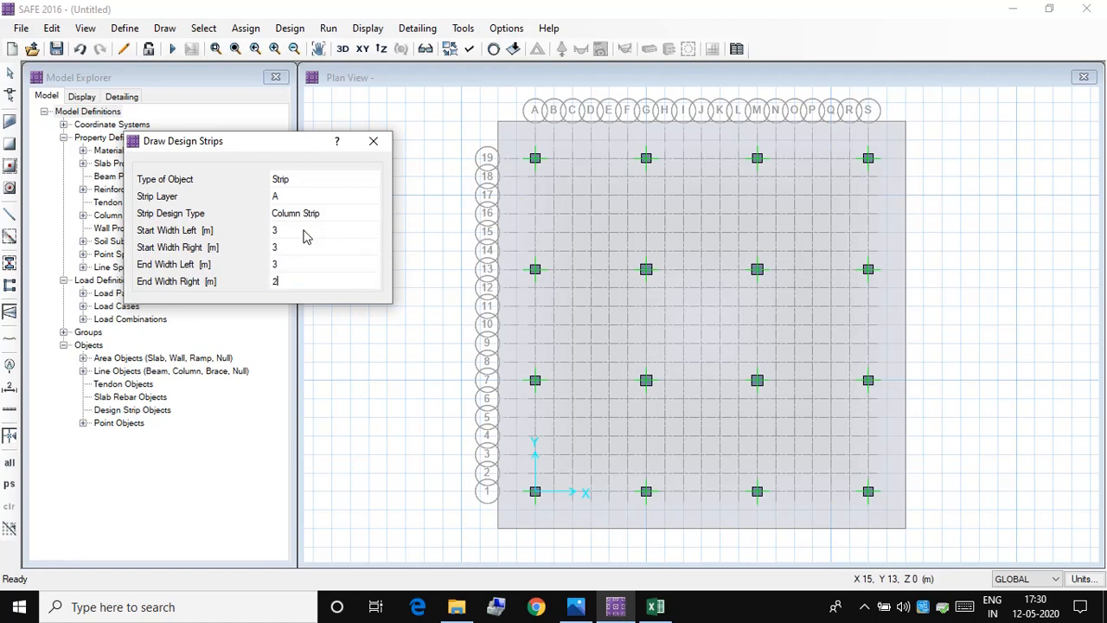
Step: Draw layer A column strips from edge to edge of the mat along grid lines 19, 13, 7 and 1
left_click(500, 159)
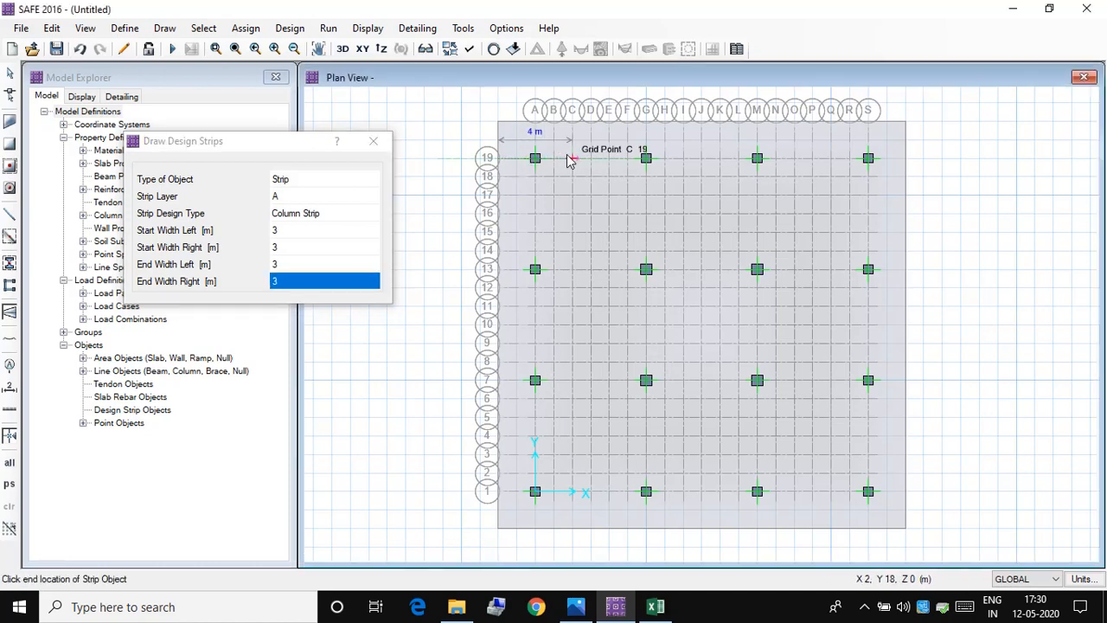
left_click(904, 165)
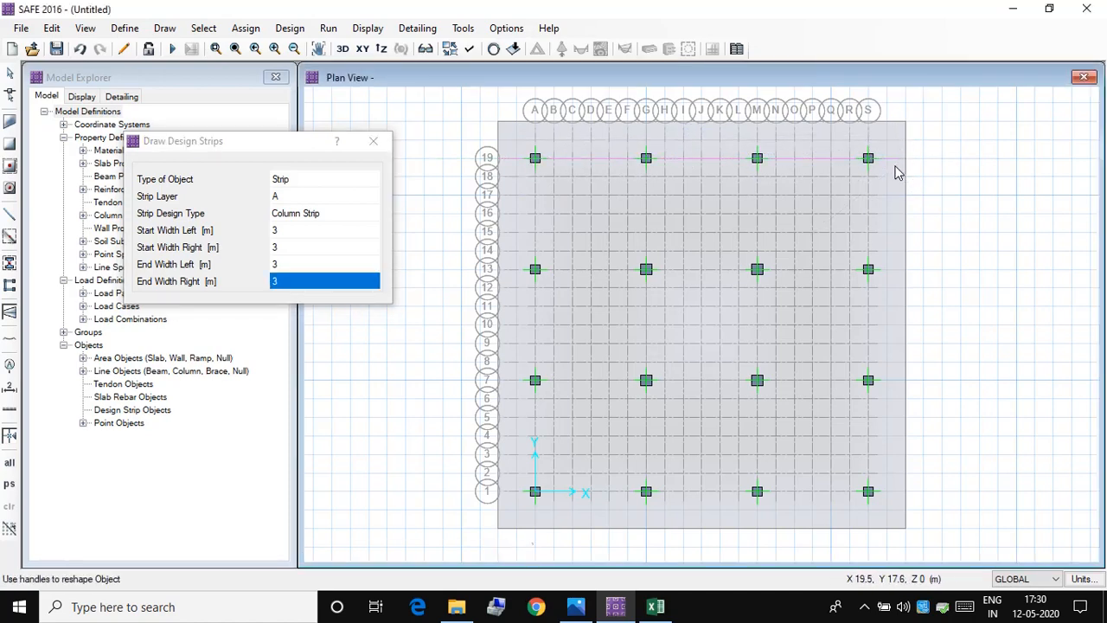
left_click(502, 271)
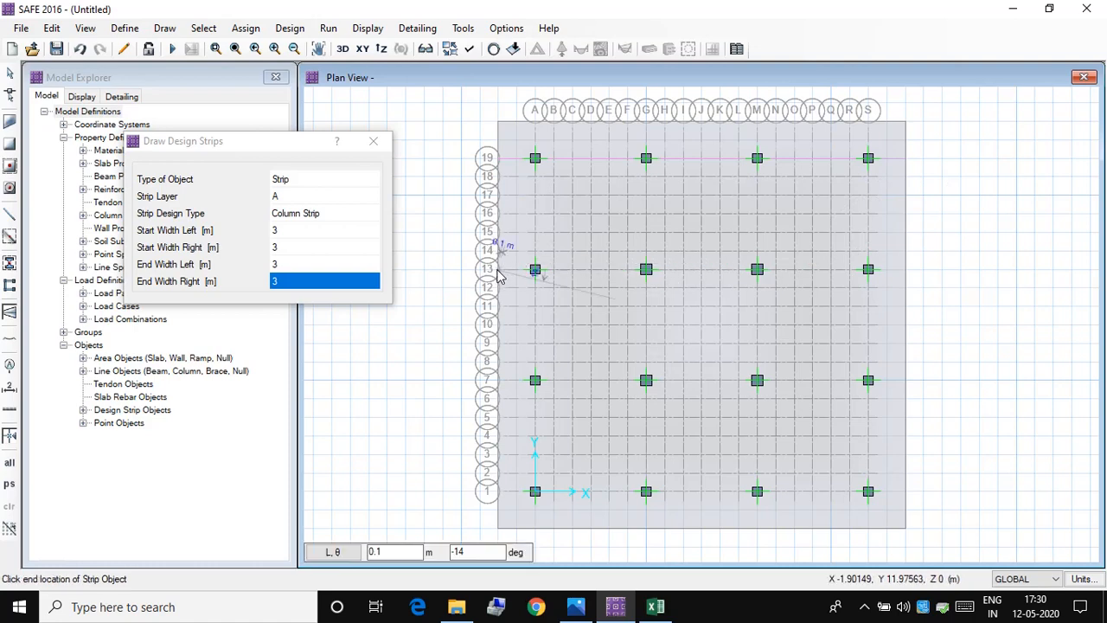
left_click(906, 272)
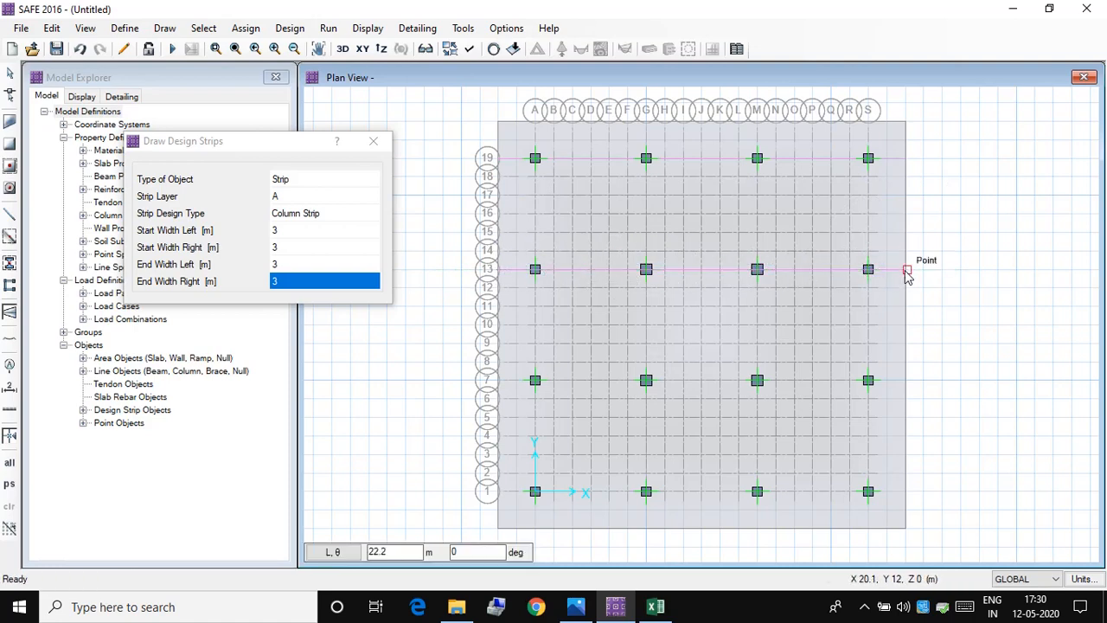
left_click(498, 382)
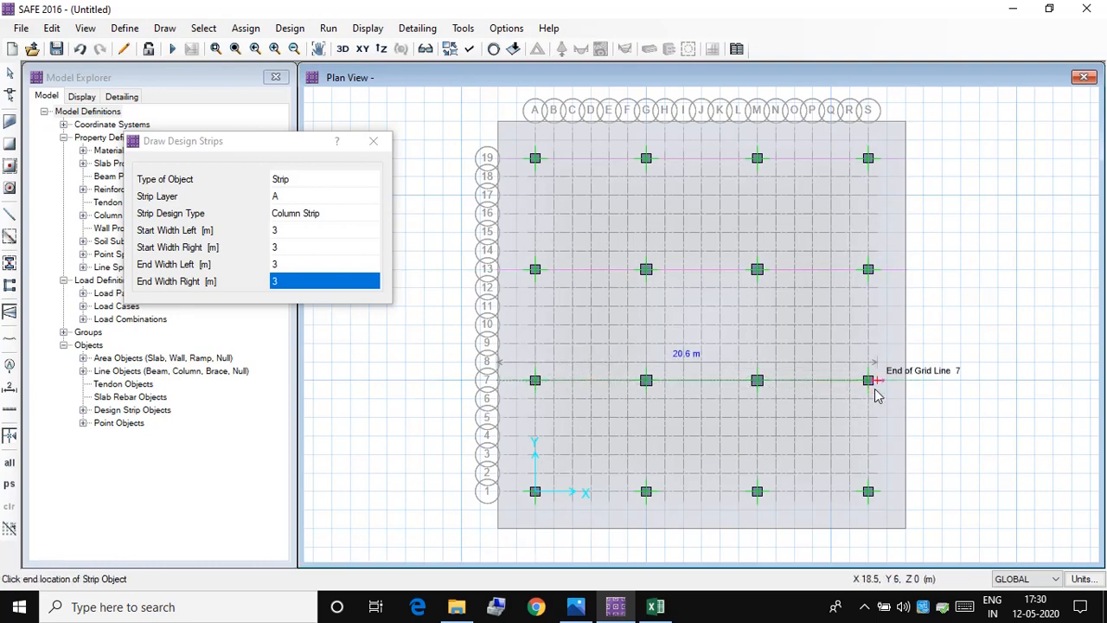
left_click(907, 383)
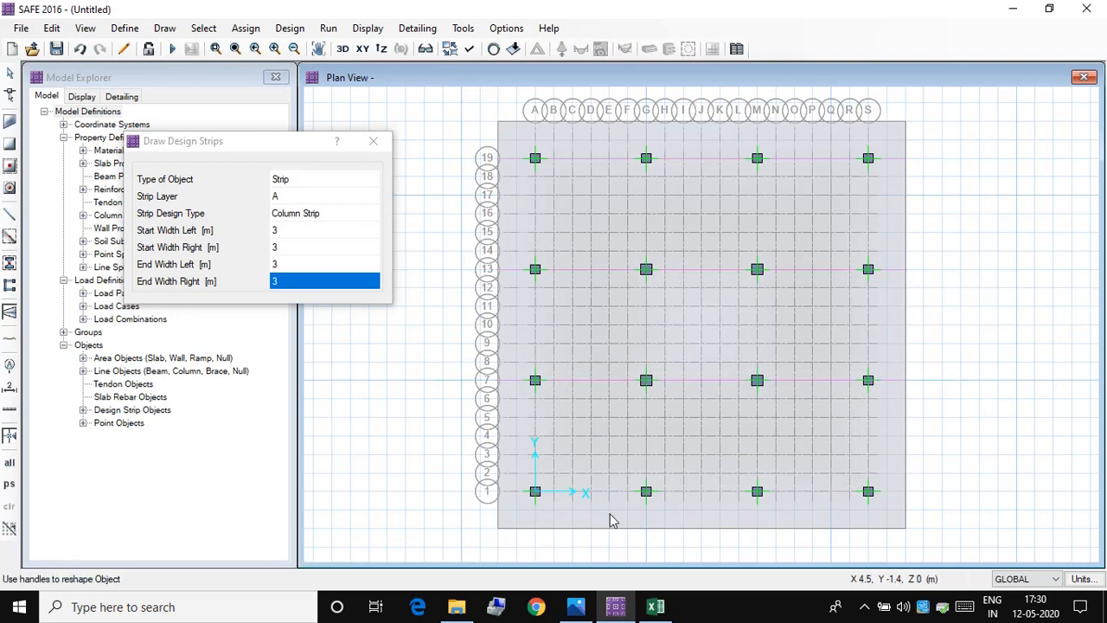
left_click(499, 494)
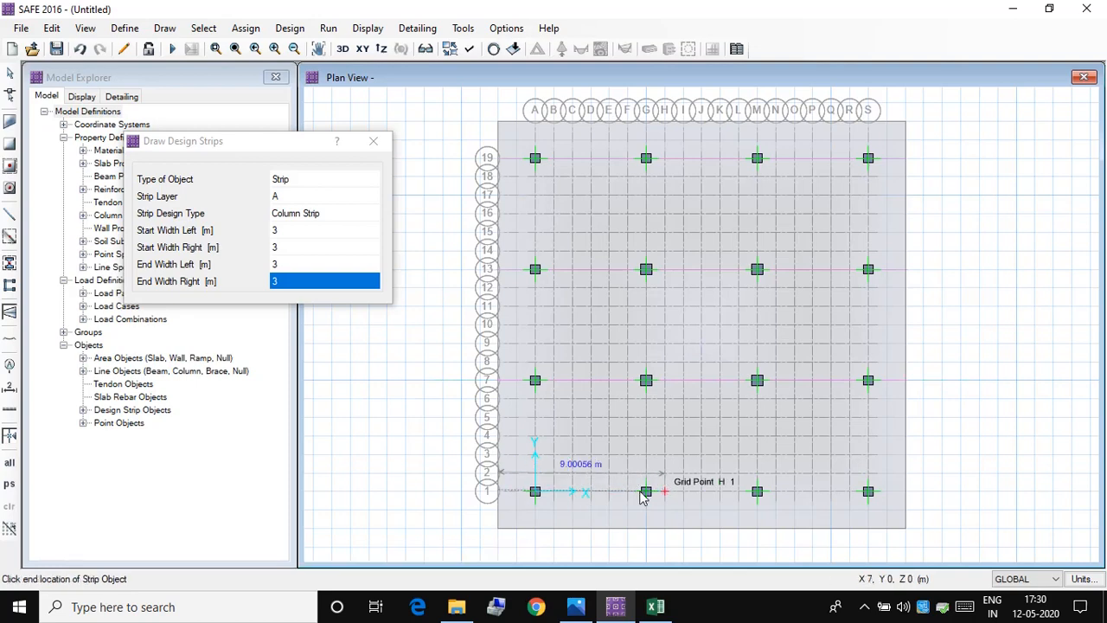
left_click(907, 493)
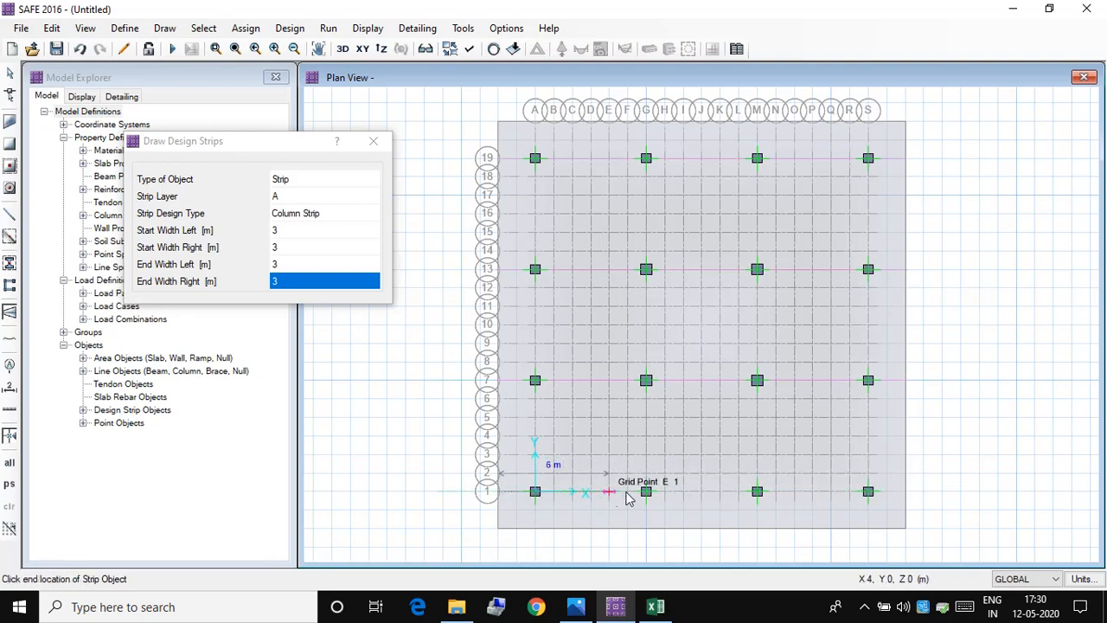
left_click(904, 493)
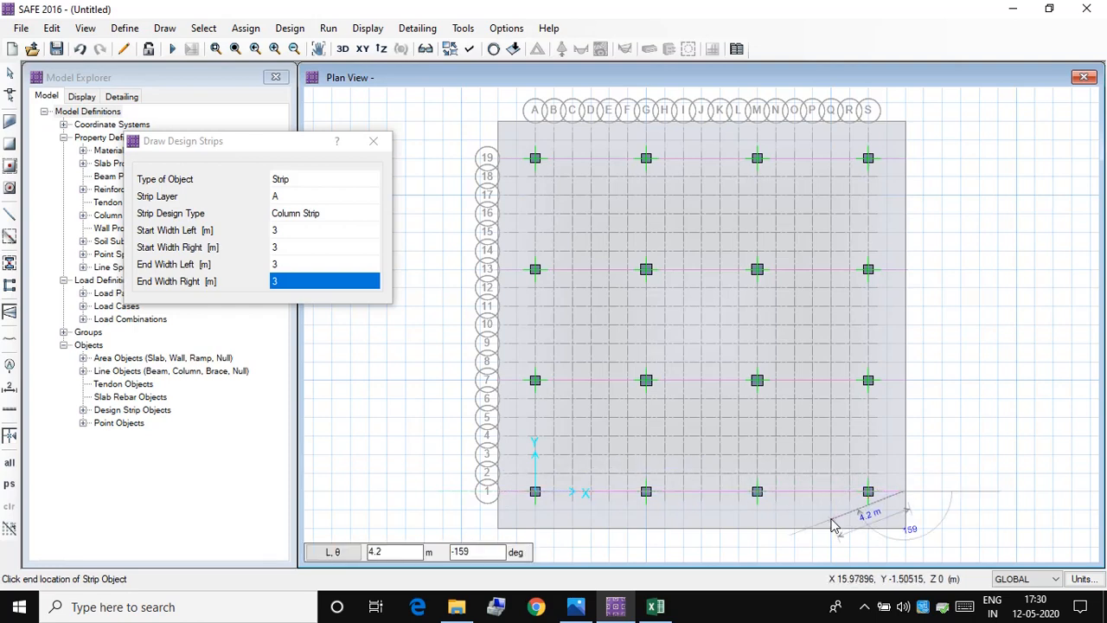
right_click(911, 497)
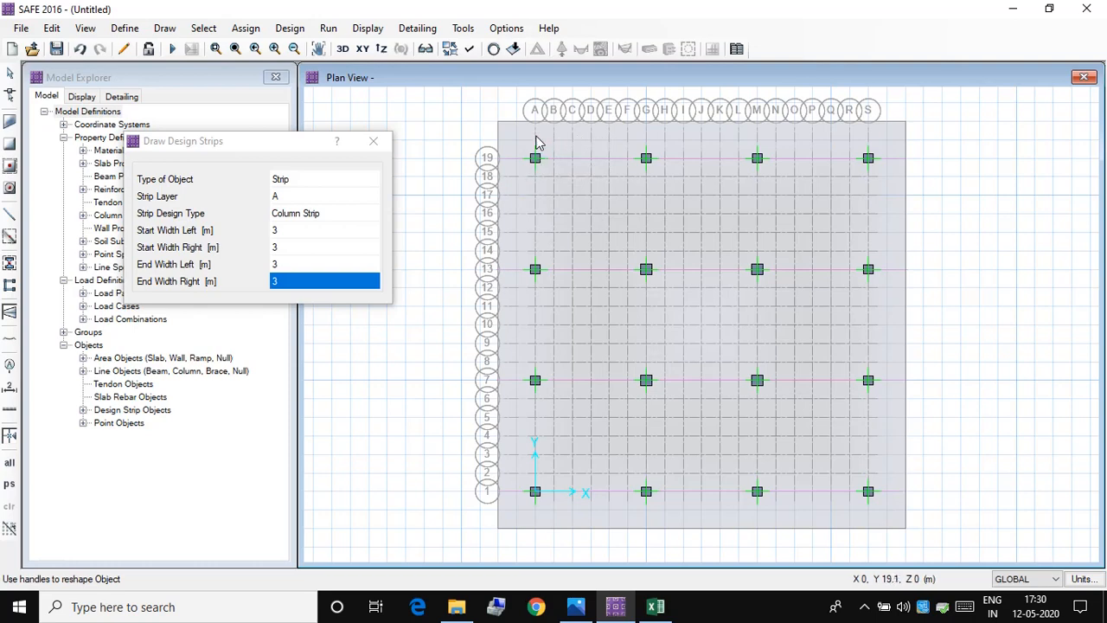
Step: Set the strip layer to B and draw column strips along grid lines A and G from the mat's upper edge to its lower edge
left_click(377, 195)
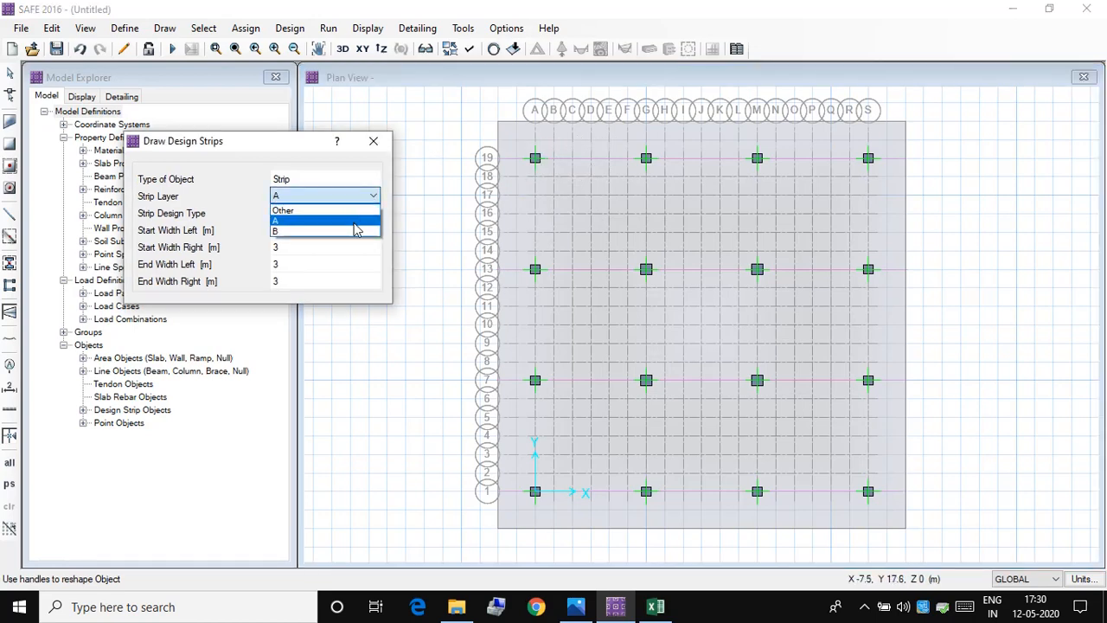
left_click(355, 236)
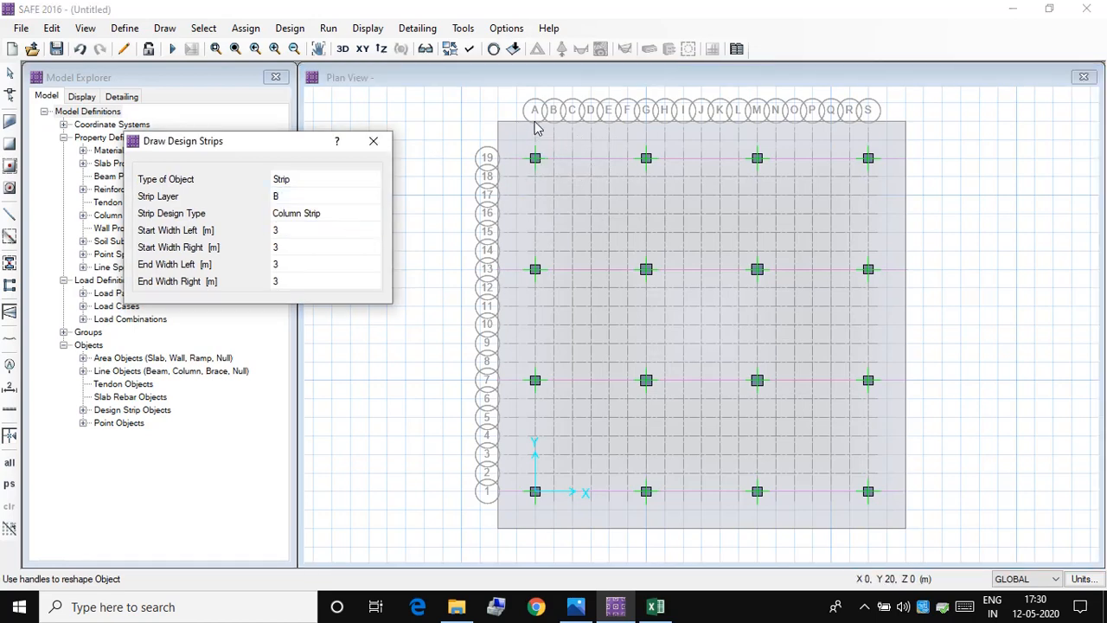
left_click(535, 125)
left_click(535, 124)
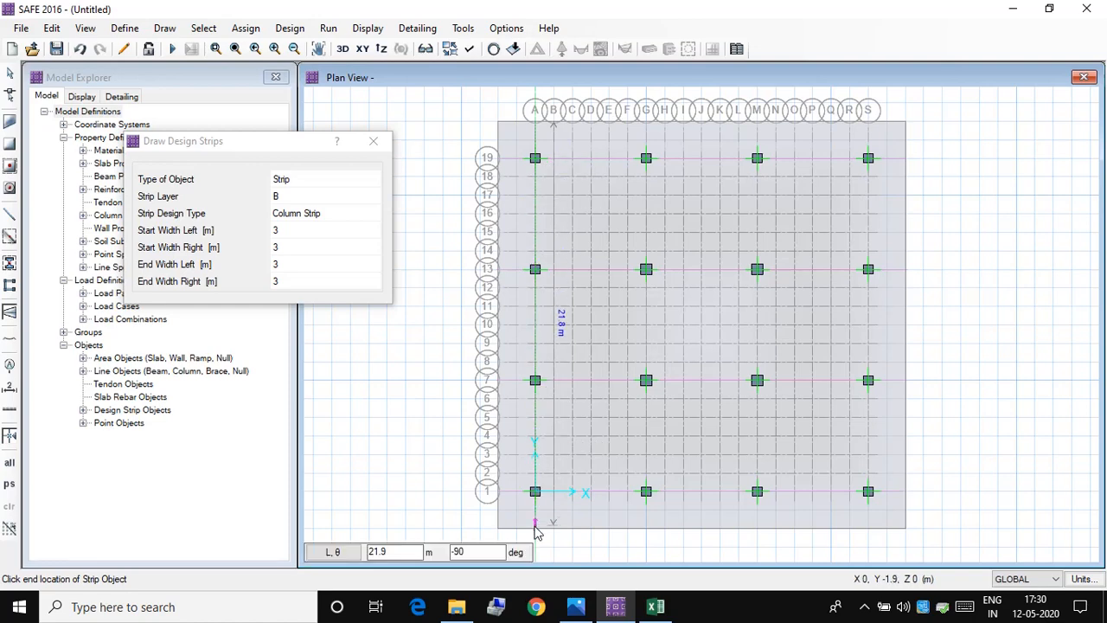
left_click(534, 528)
right_click(568, 463)
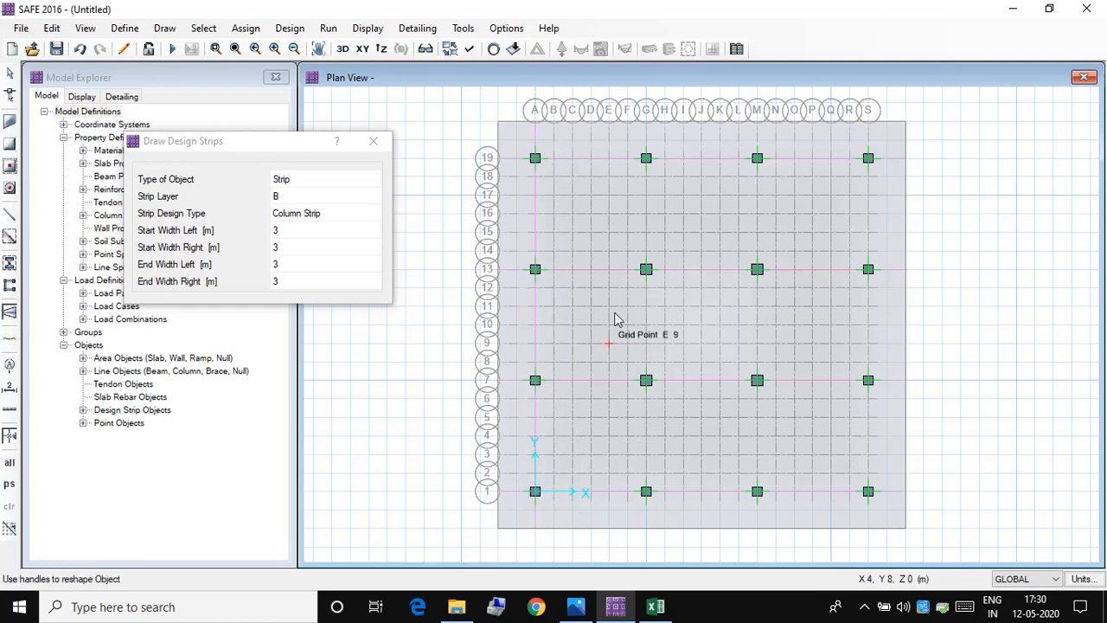
left_click(646, 124)
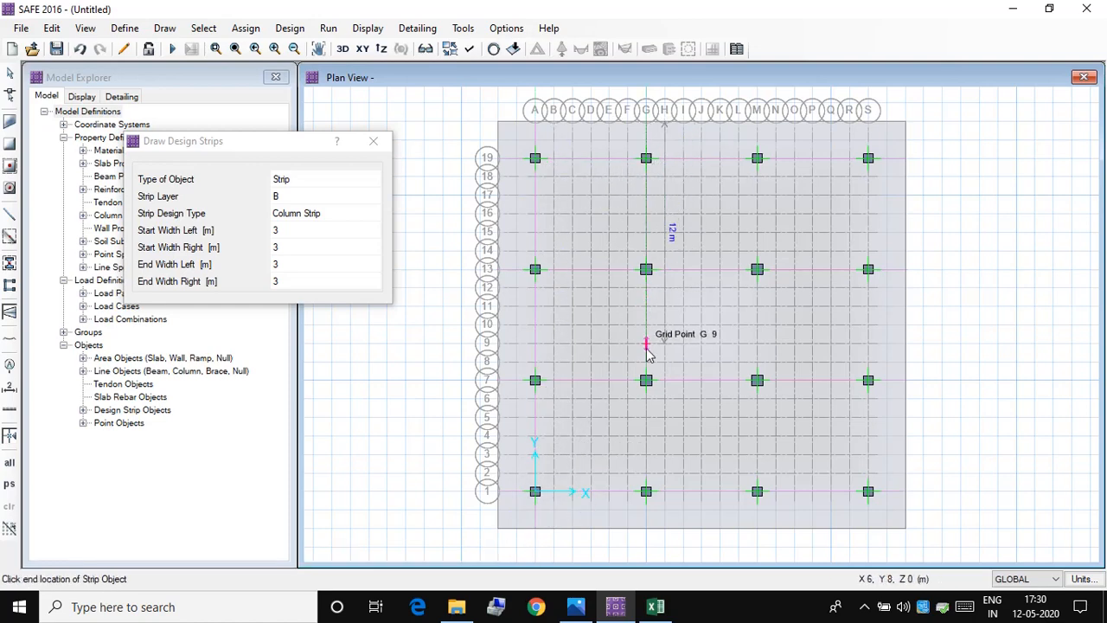
left_click(647, 528)
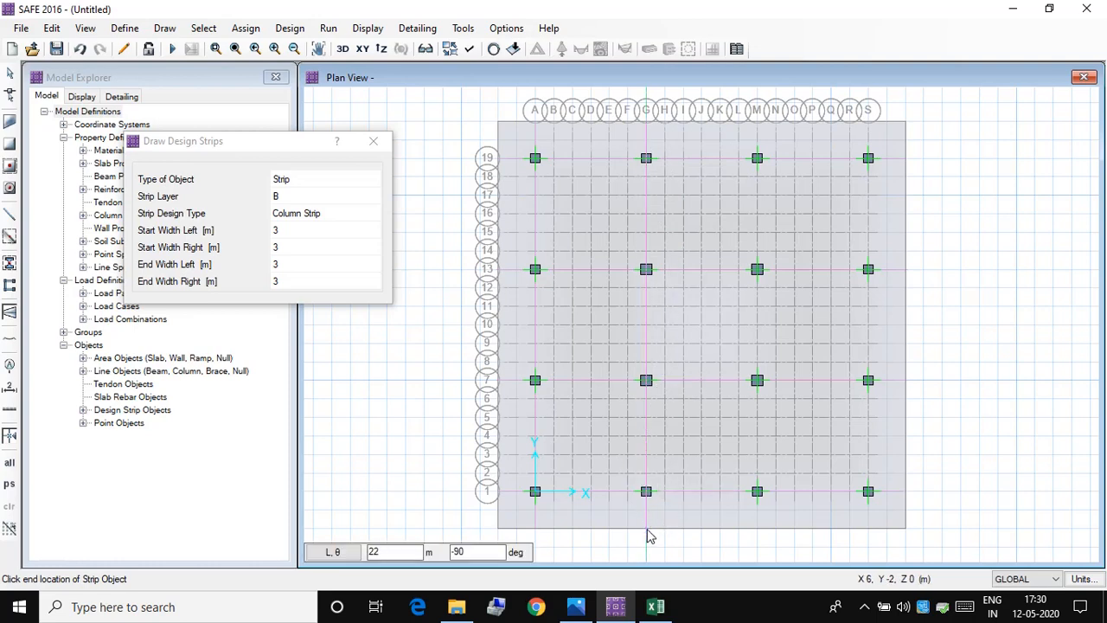
right_click(648, 530)
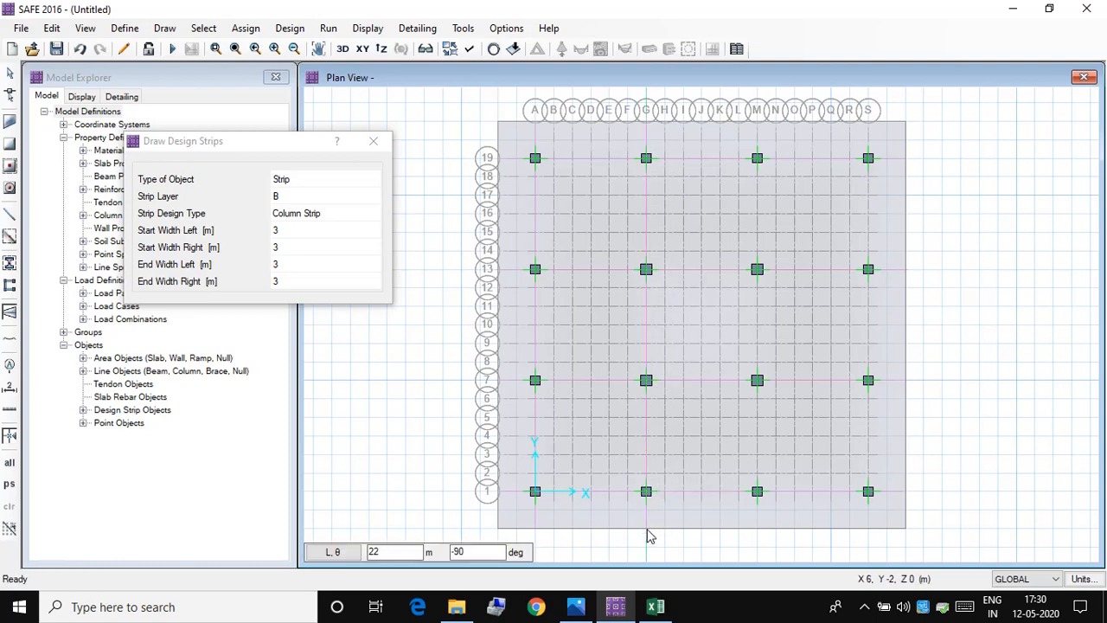
Step: Draw layer B column strips along grid lines M and S across the full mat, and finish strip drawing
left_click(759, 124)
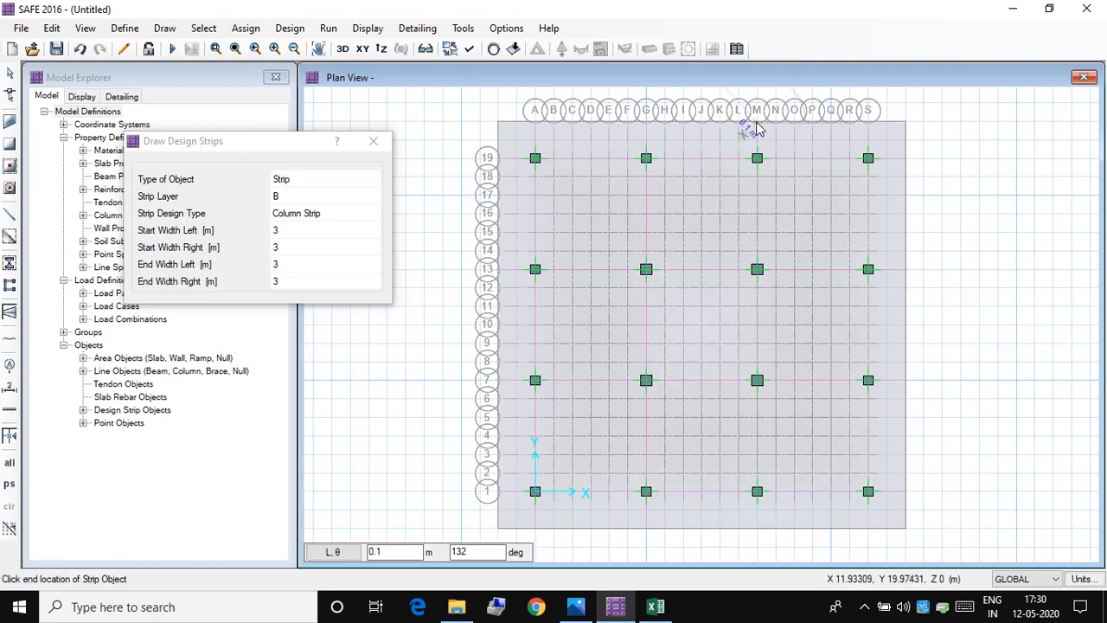
left_click(757, 528)
right_click(758, 528)
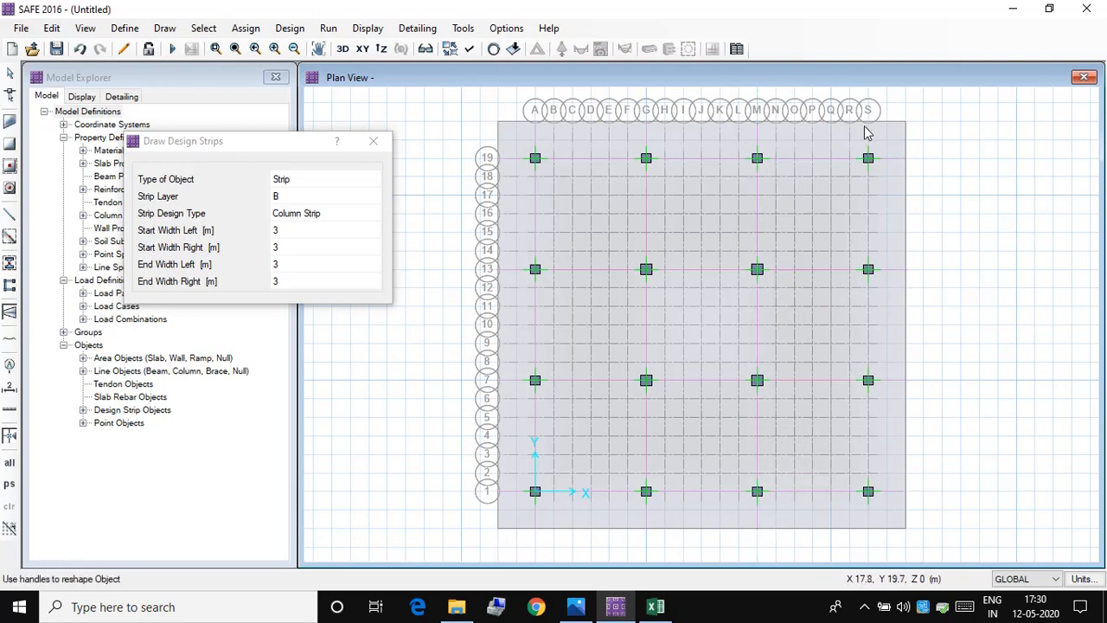
left_click(869, 127)
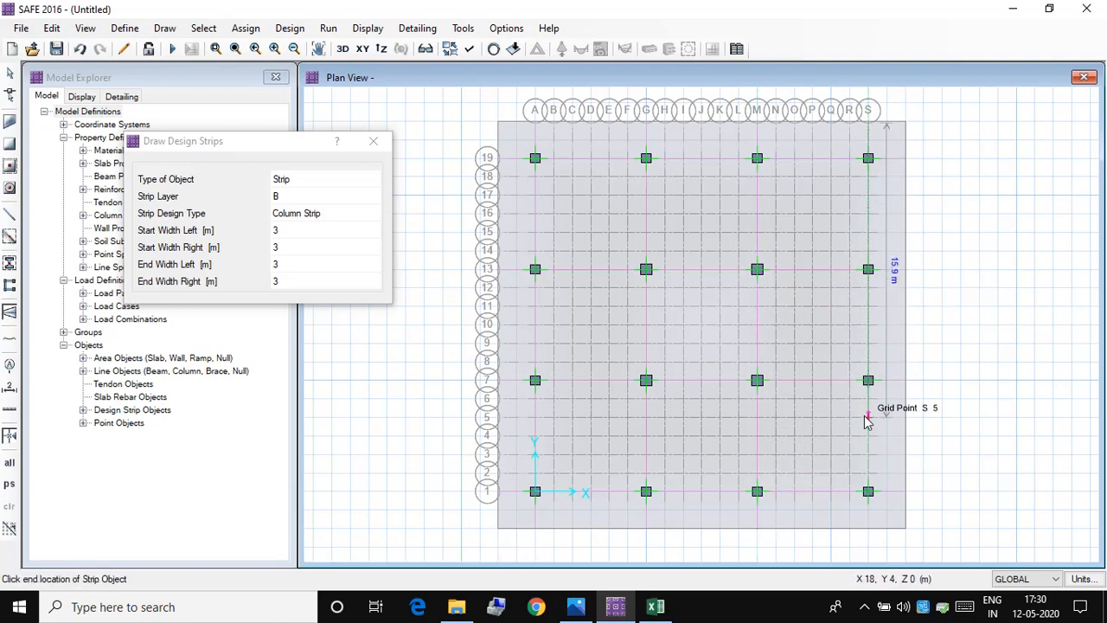
left_click(869, 533)
right_click(859, 536)
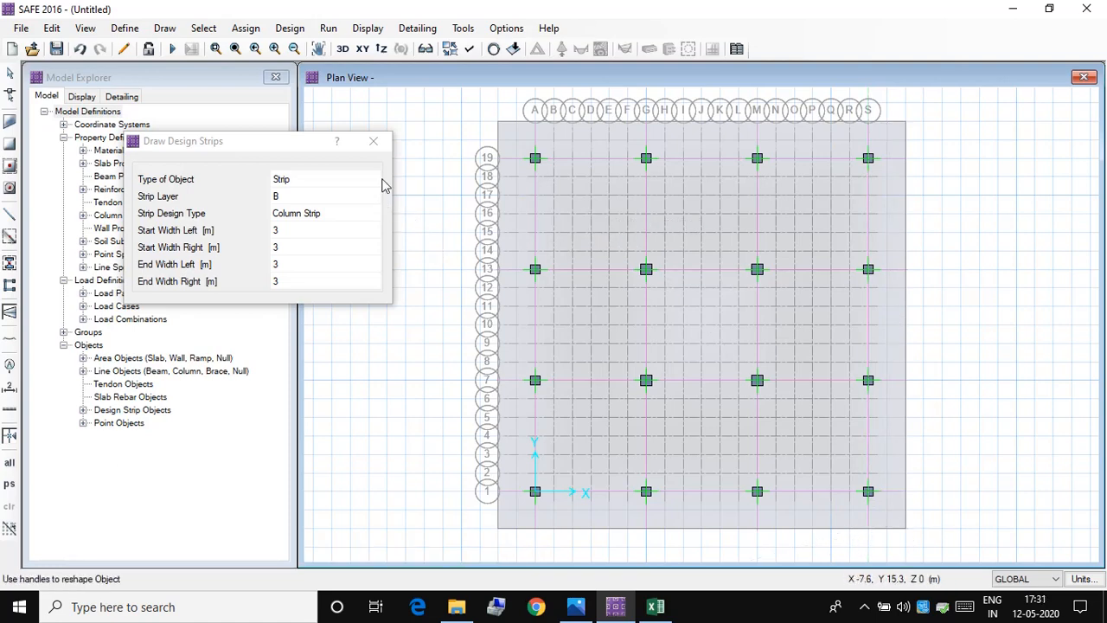
left_click(373, 140)
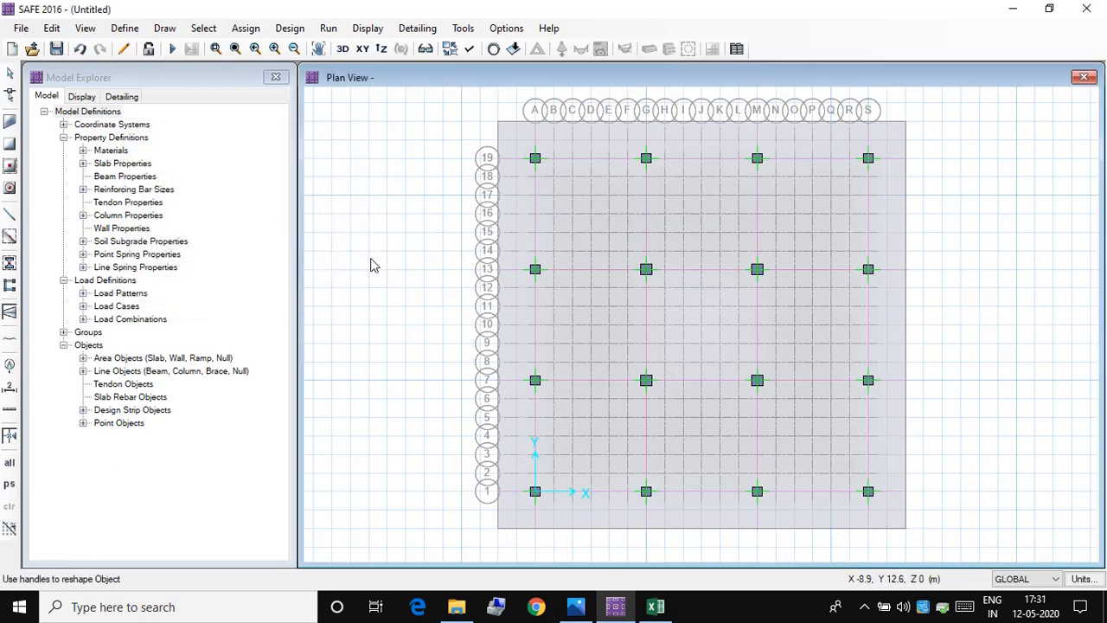
Step: Set the design rebar material of the mat slab object to HYSD500
right_click(588, 207)
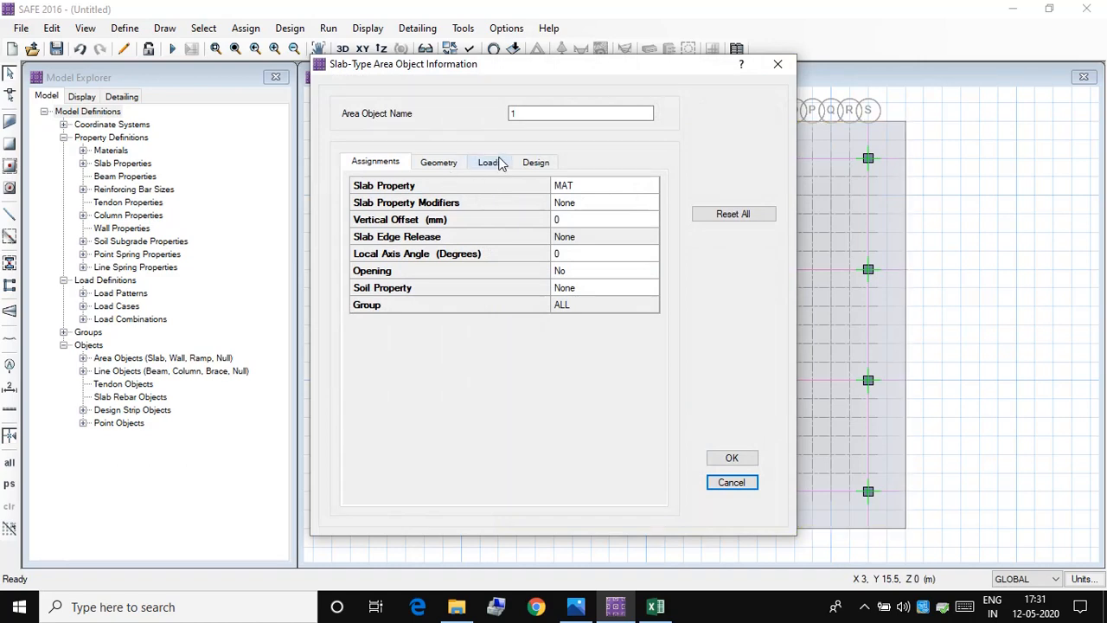
left_click(535, 162)
left_click(595, 220)
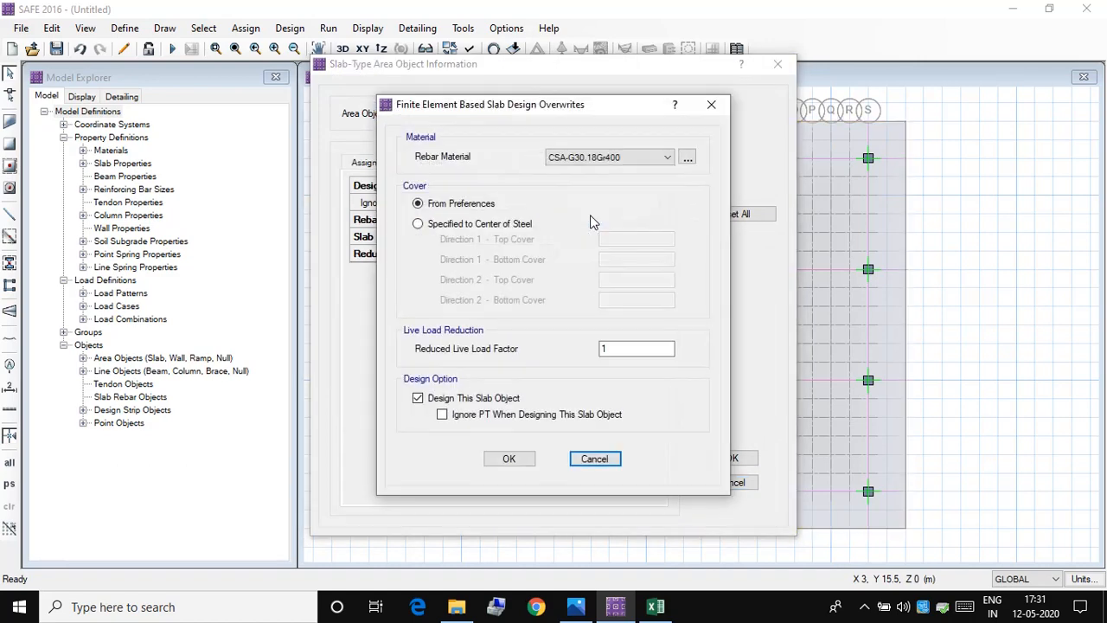
left_click(621, 158)
left_click(605, 180)
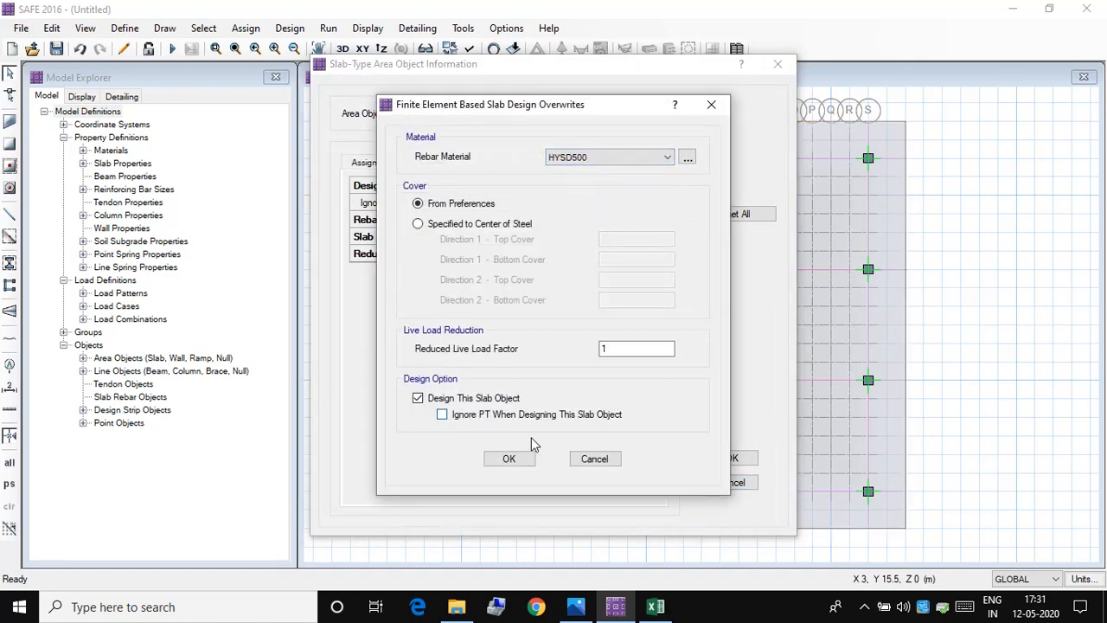
left_click(510, 456)
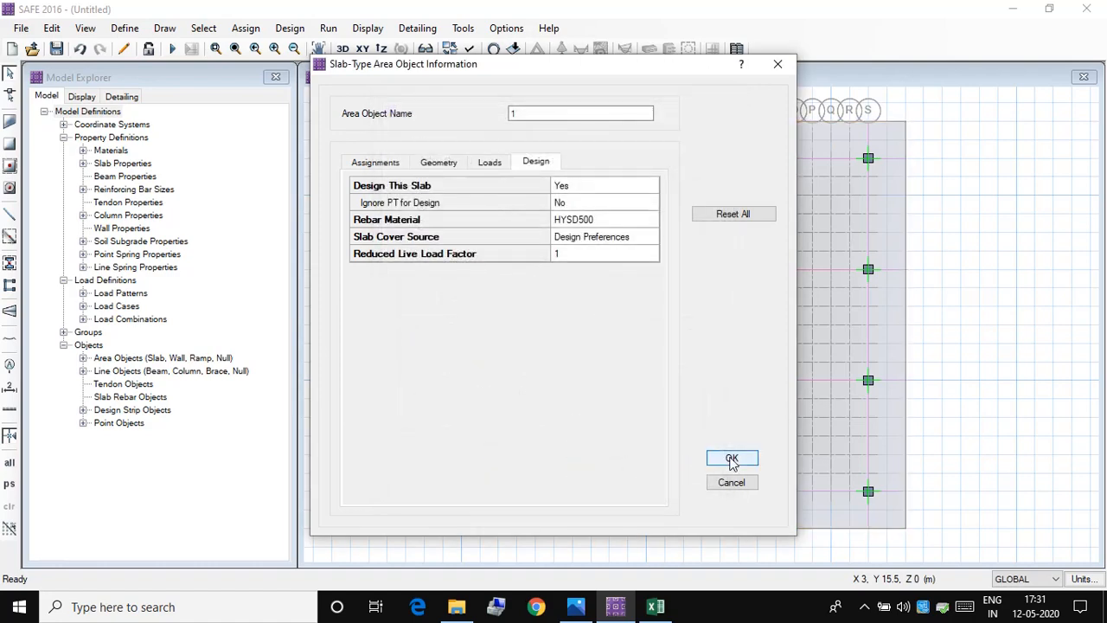
left_click(735, 457)
Step: Set the rebar material of the layer A column strip along grid line 19 to HYSD500
right_click(568, 165)
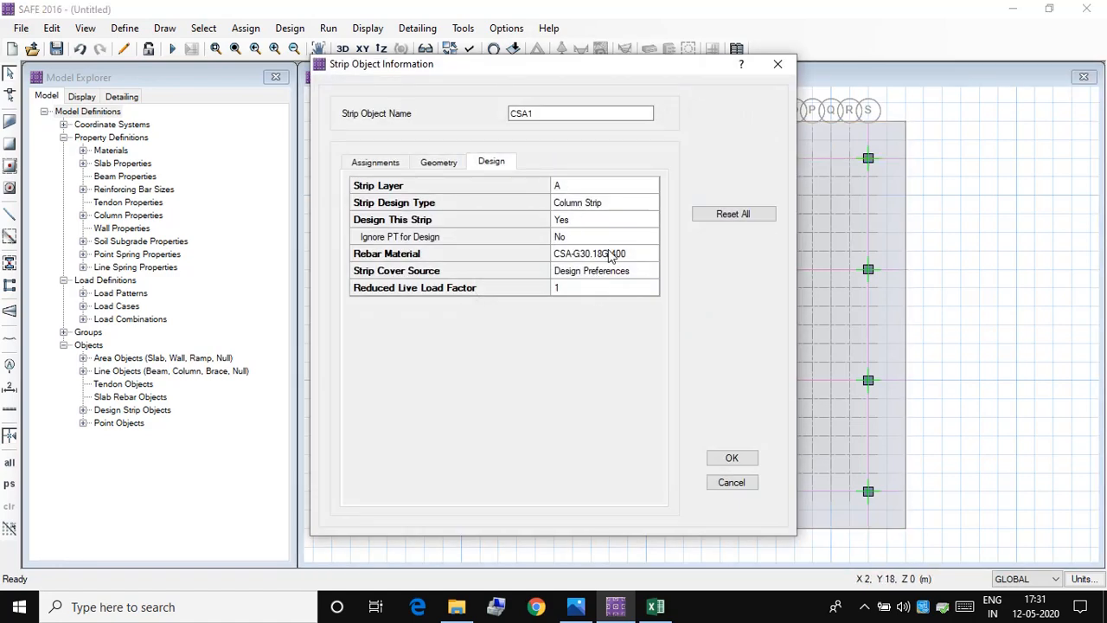
left_click(610, 252)
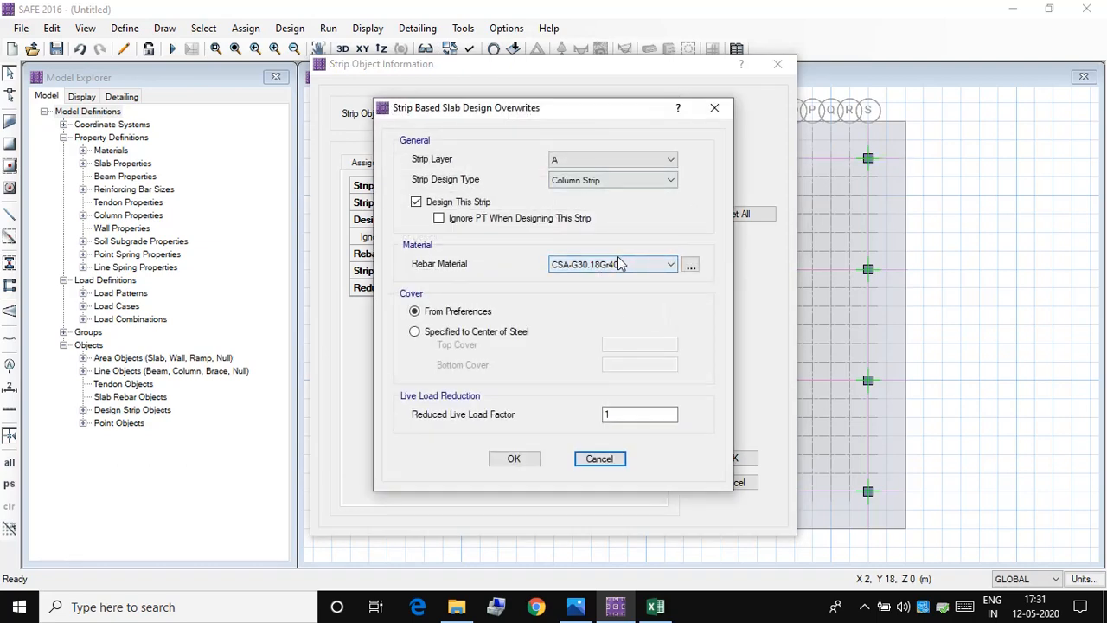
left_click(618, 264)
left_click(605, 288)
left_click(514, 458)
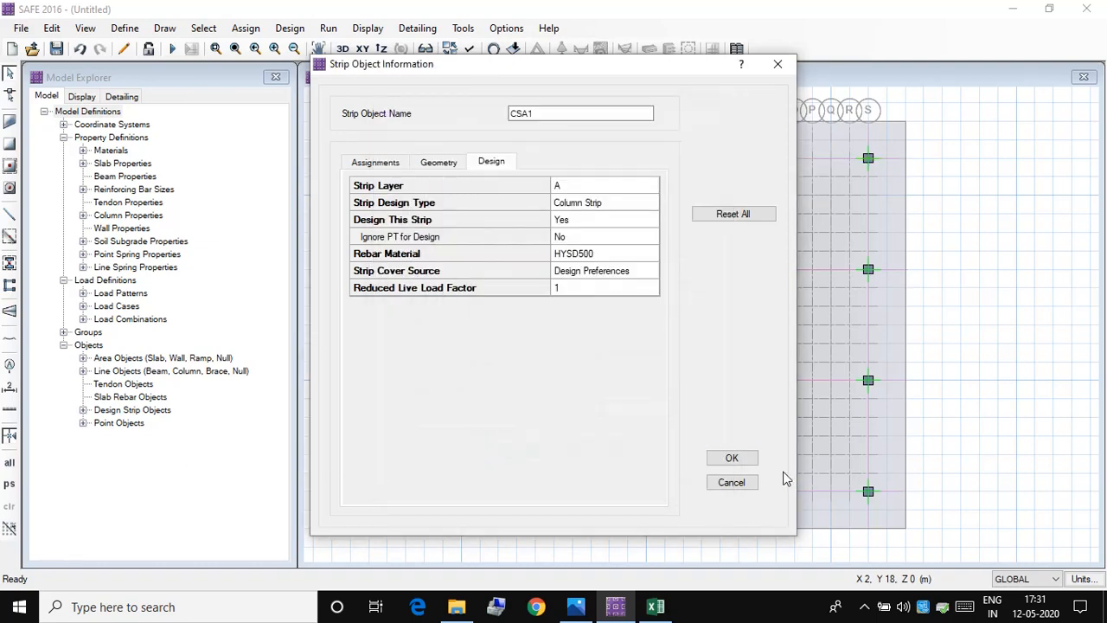
left_click(733, 458)
Step: Set the rebar material of the layer A column strip along grid line 13 to HYSD500
right_click(601, 270)
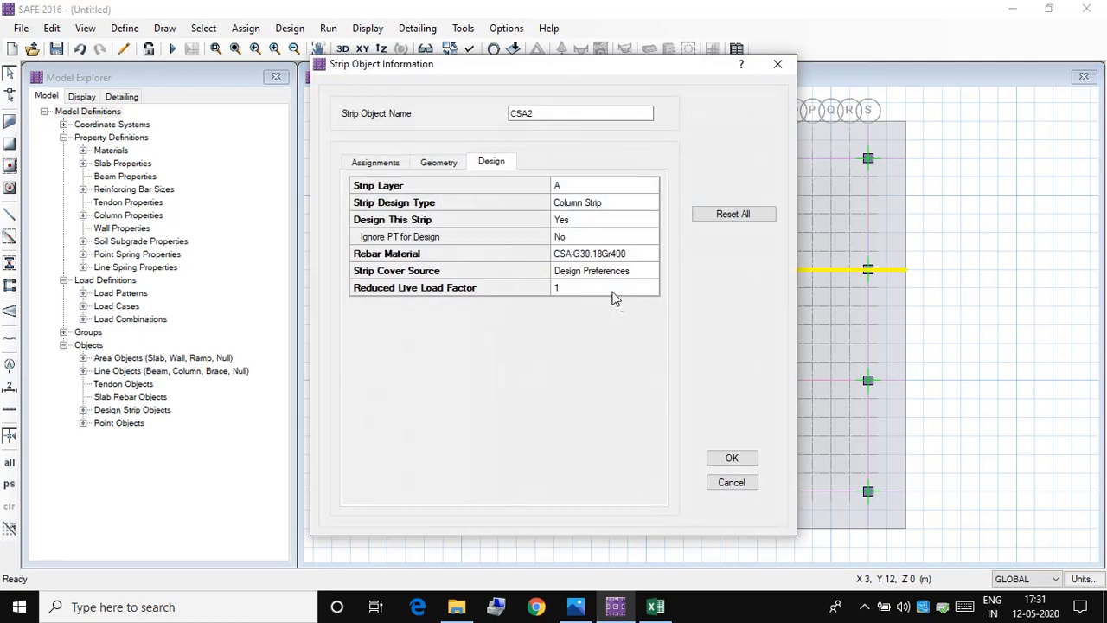
left_click(619, 251)
left_click(615, 264)
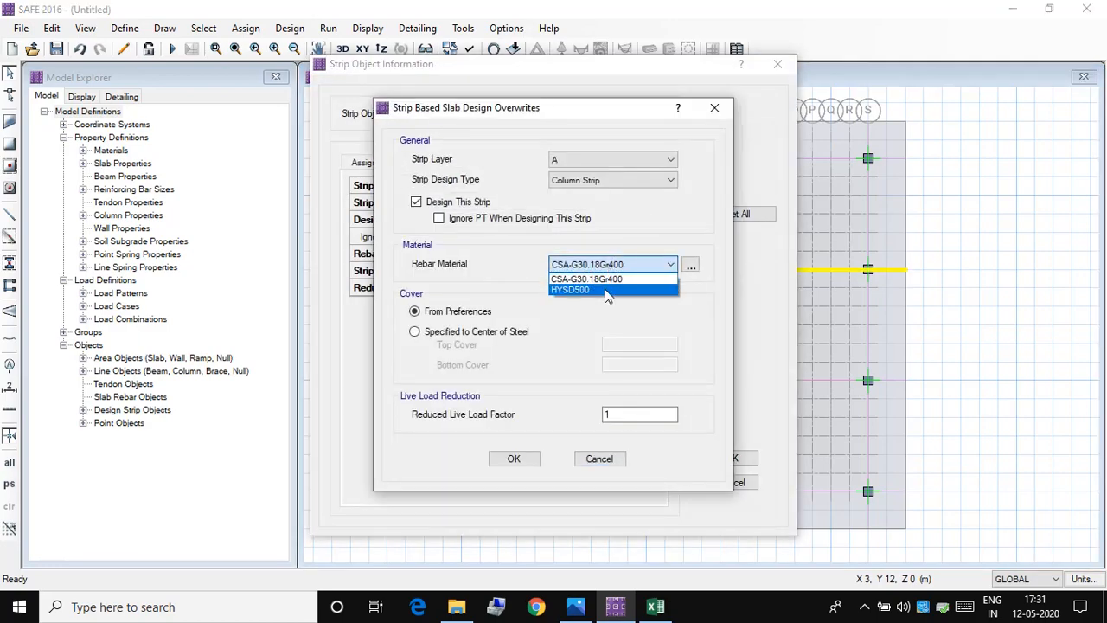
left_click(605, 289)
left_click(514, 458)
left_click(732, 458)
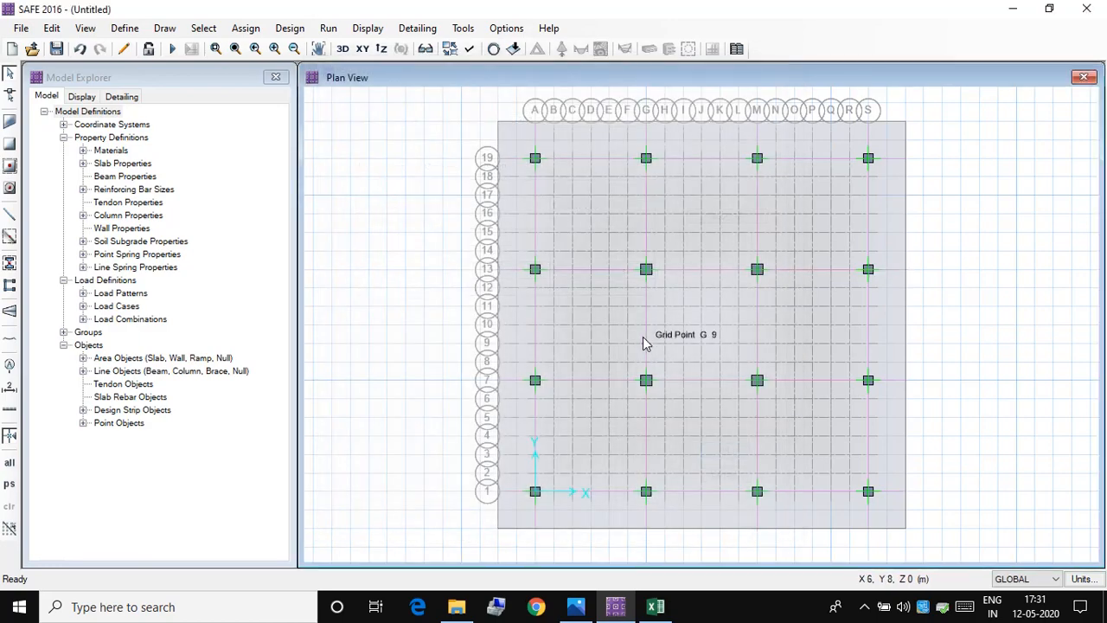
Step: Set the rebar material of the layer A column strip along grid line 7 to HYSD500
right_click(623, 383)
left_click(632, 253)
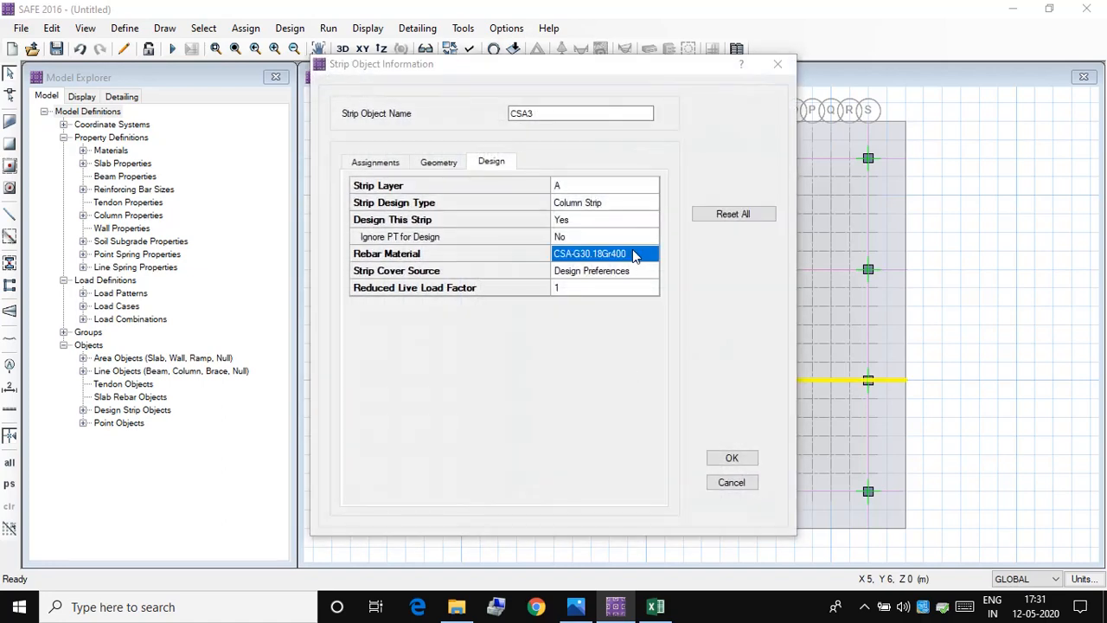
left_click(615, 266)
left_click(605, 289)
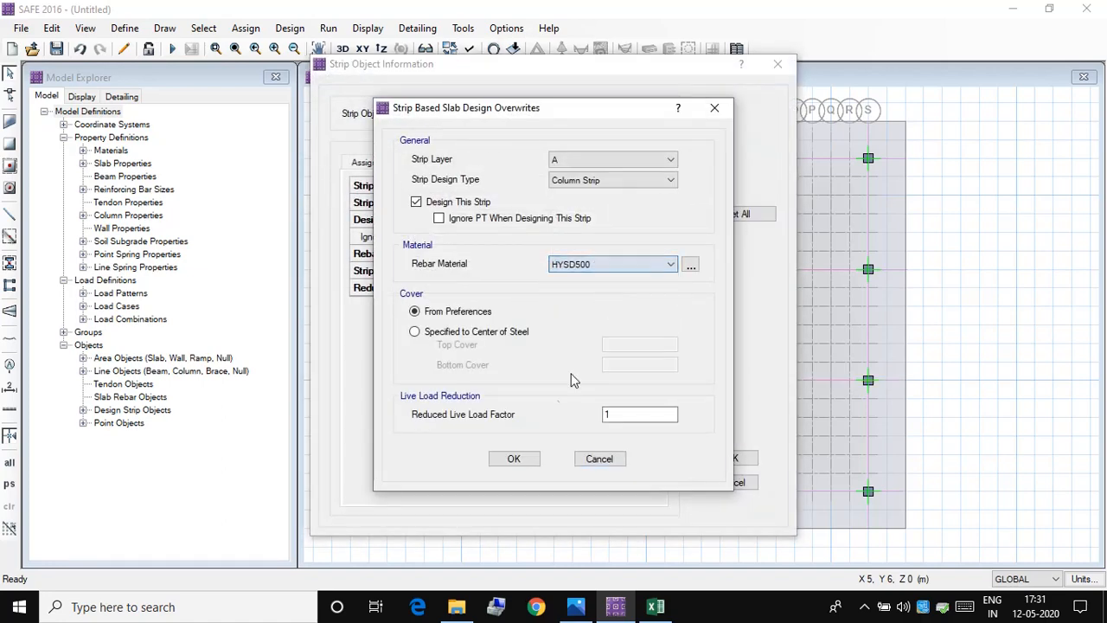
left_click(515, 458)
left_click(731, 458)
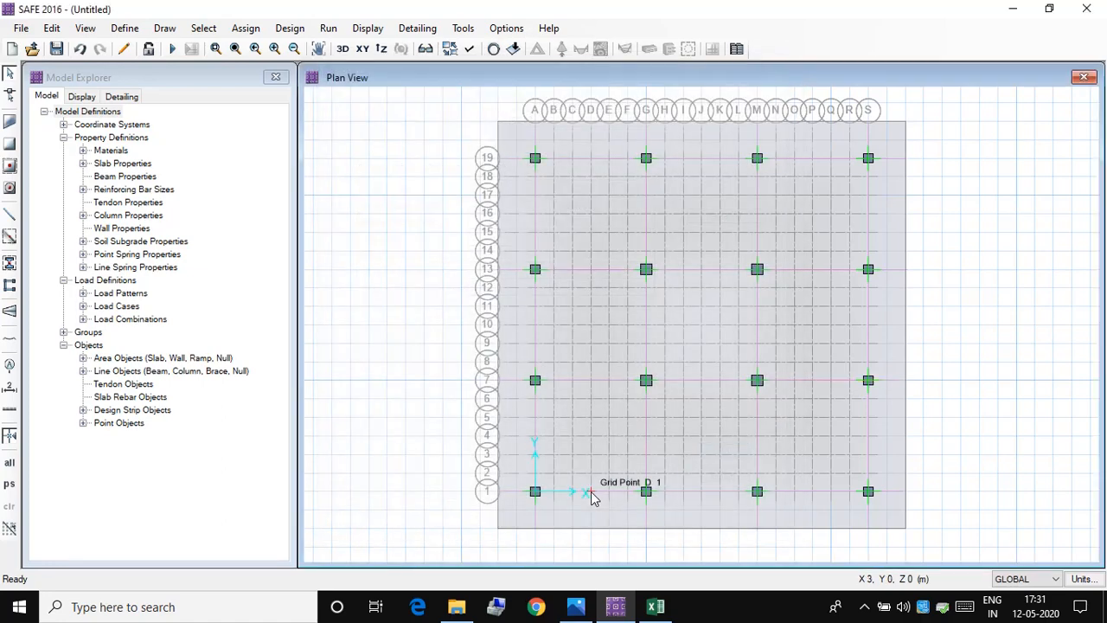
Step: Set the rebar material of the layer A column strip along grid line 1 to HYSD500
right_click(643, 361)
left_click(624, 255)
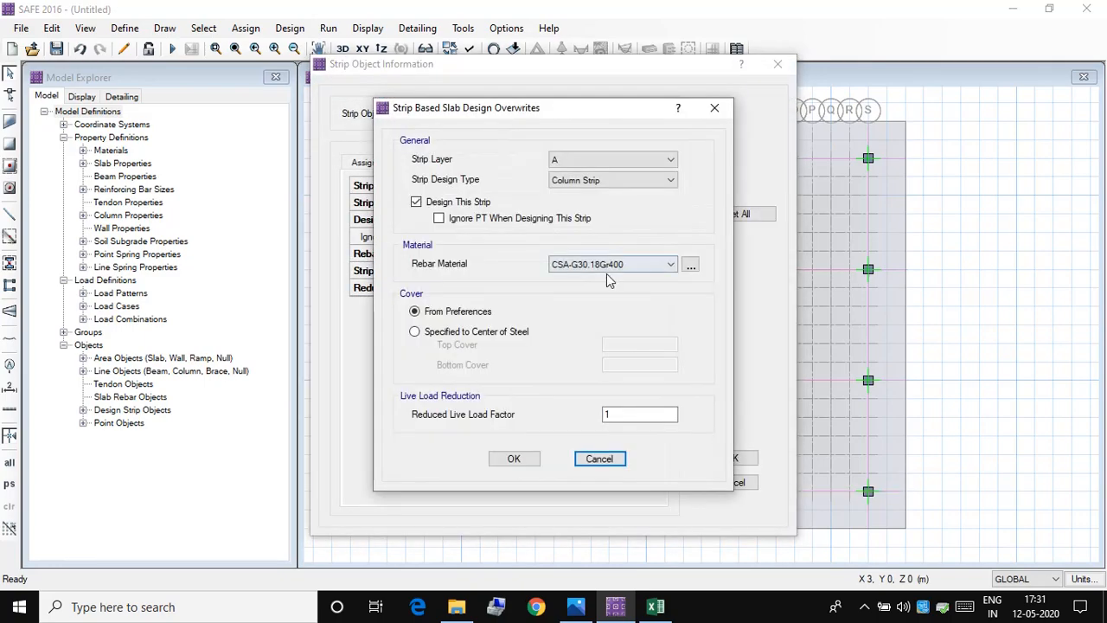
left_click(610, 265)
left_click(595, 289)
left_click(511, 458)
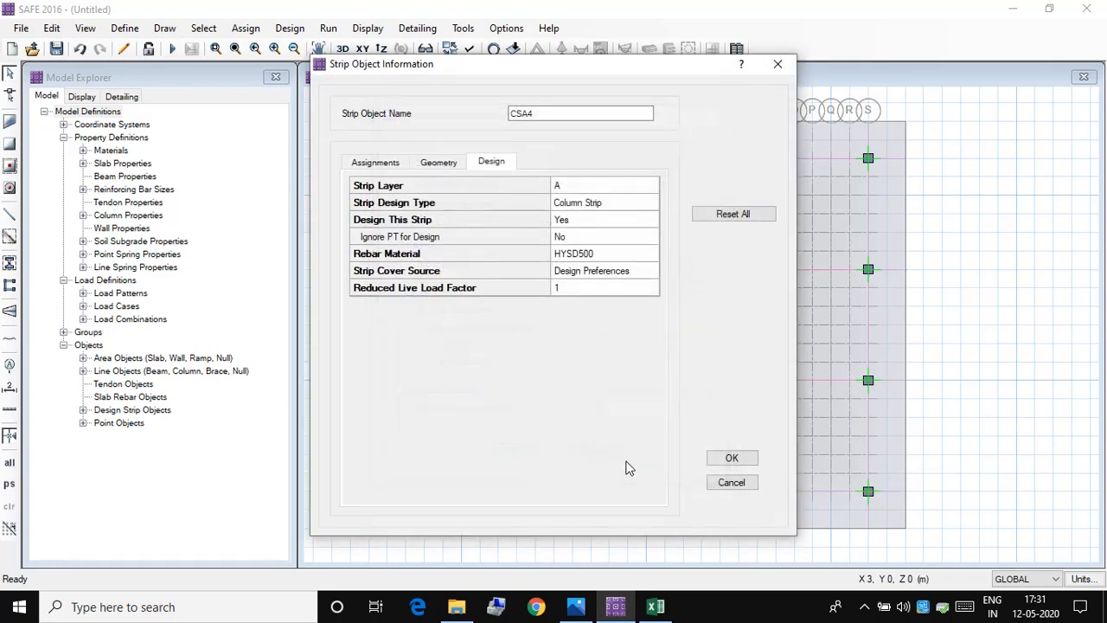
left_click(730, 458)
Step: Set the rebar material of the layer B column strip along grid line A to HYSD500
right_click(536, 204)
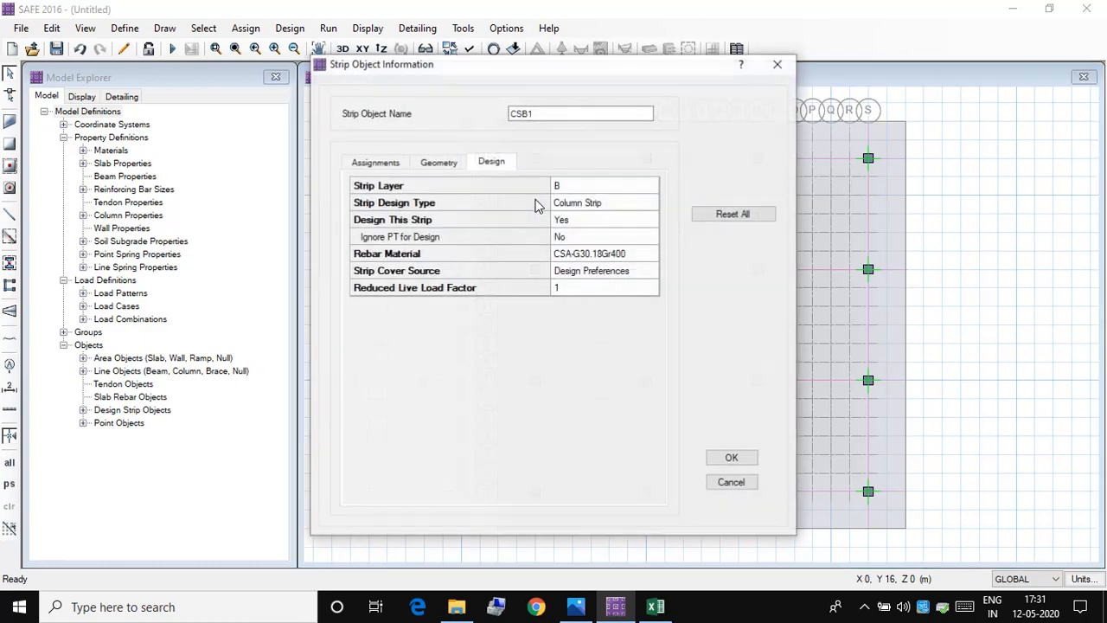
left_click(608, 267)
left_click(610, 264)
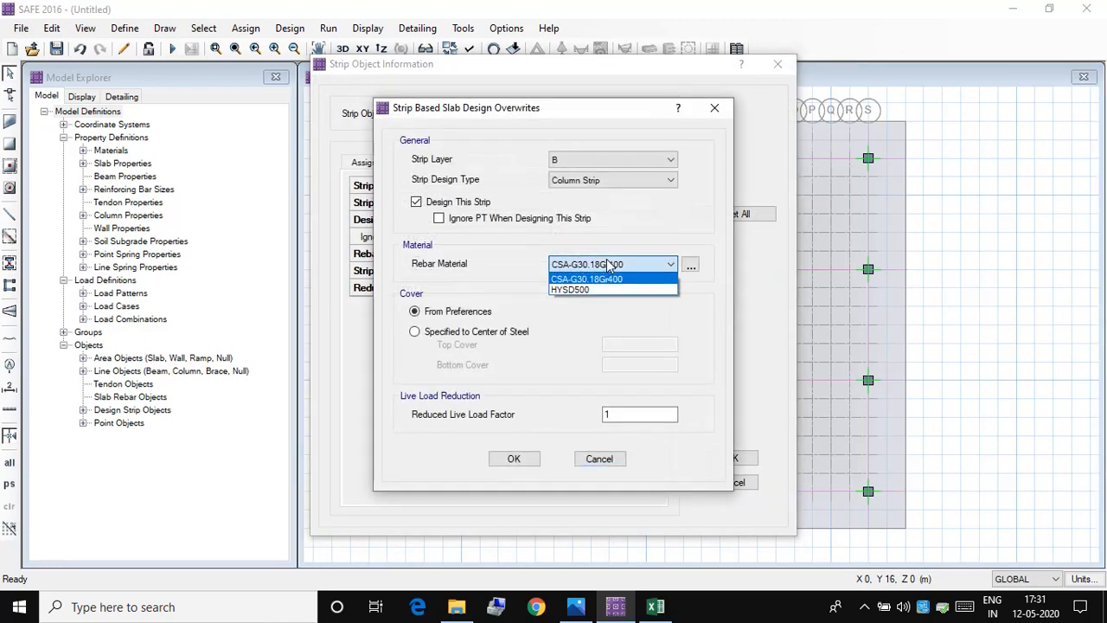
left_click(595, 290)
left_click(523, 461)
left_click(728, 459)
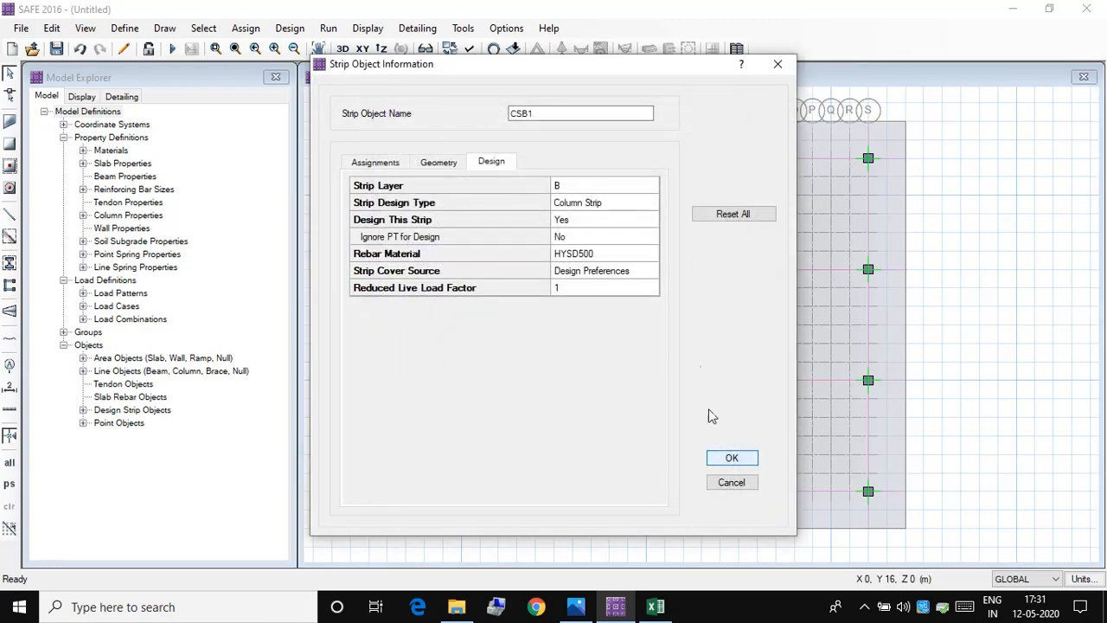
Step: Set the rebar material of the layer B column strip along grid line G to HYSD500
right_click(645, 226)
left_click(607, 253)
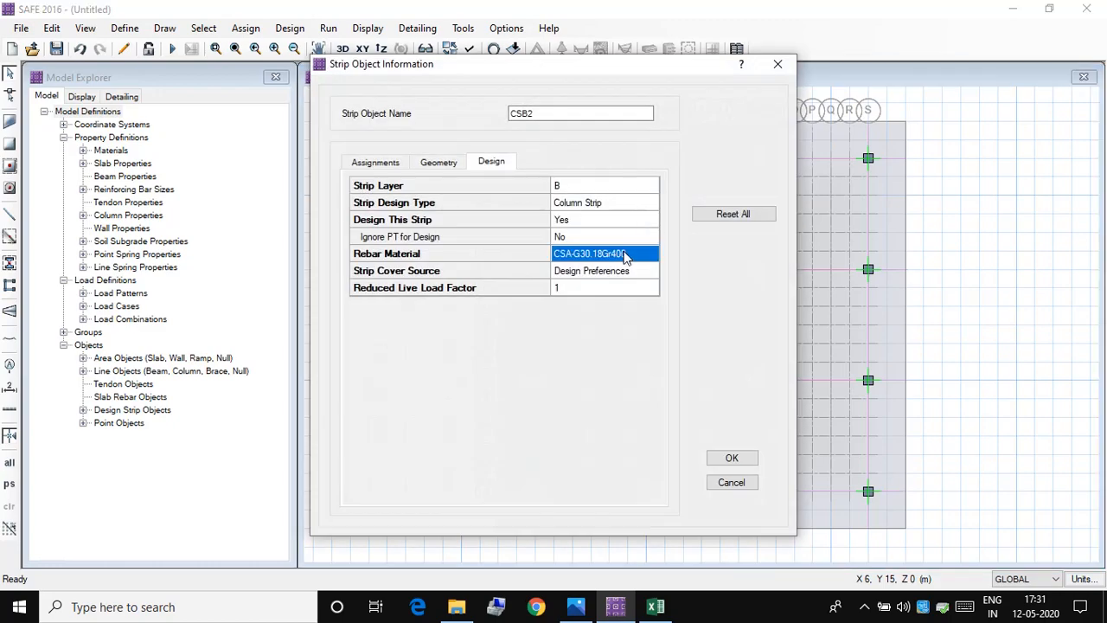
left_click(607, 254)
left_click(600, 266)
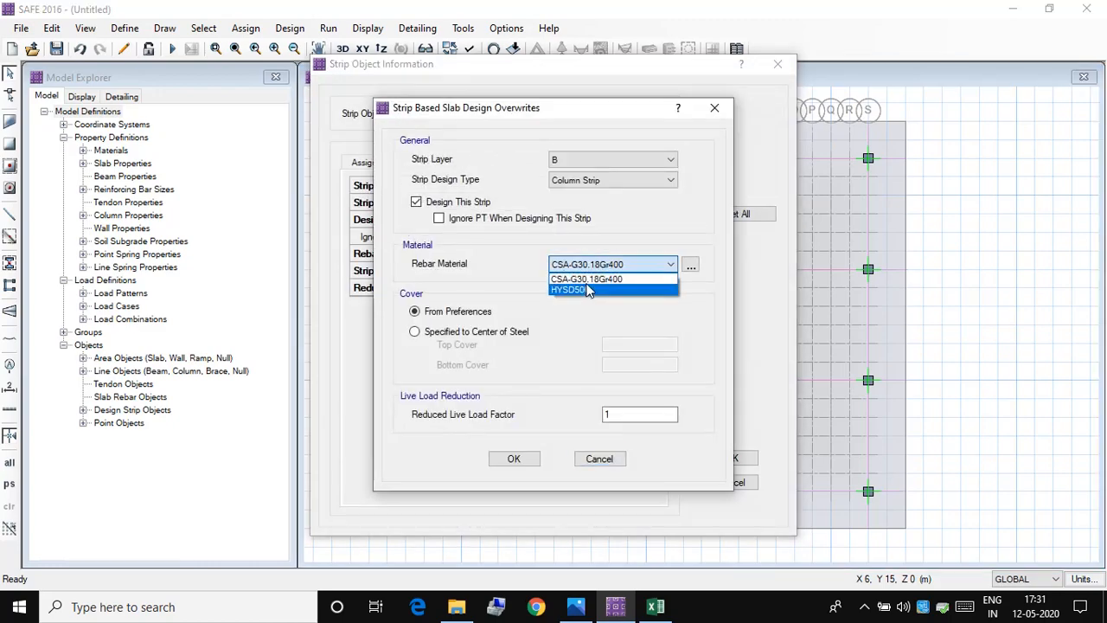
left_click(595, 290)
left_click(523, 459)
left_click(737, 460)
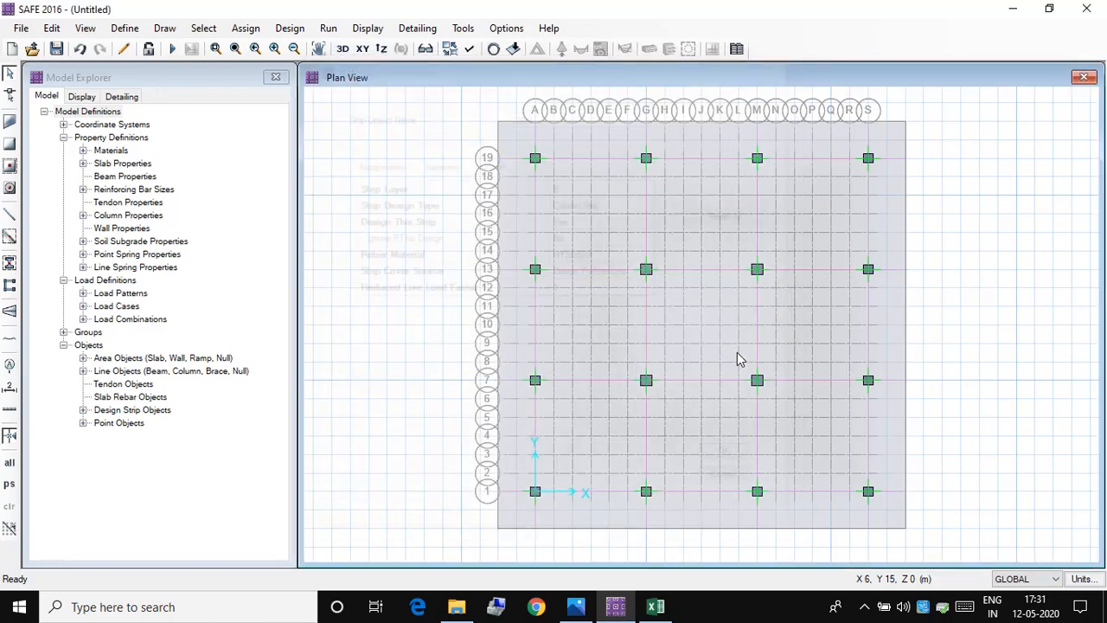
Step: Set the rebar material of the layer B column strip along grid line M to HYSD500
right_click(758, 212)
left_click(645, 261)
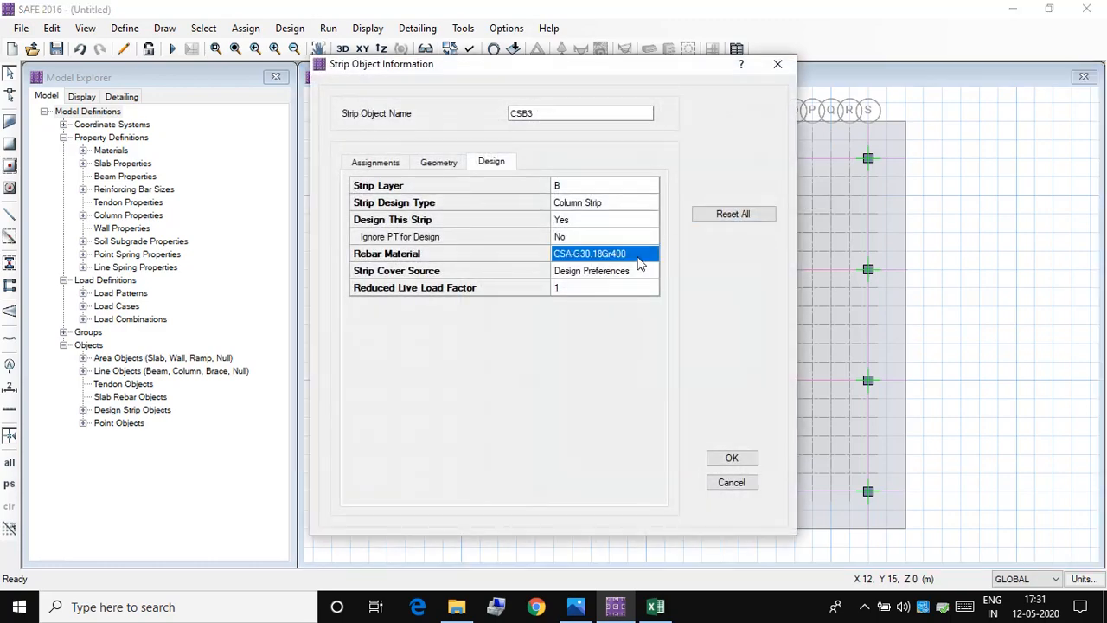
left_click(645, 262)
left_click(644, 265)
left_click(622, 290)
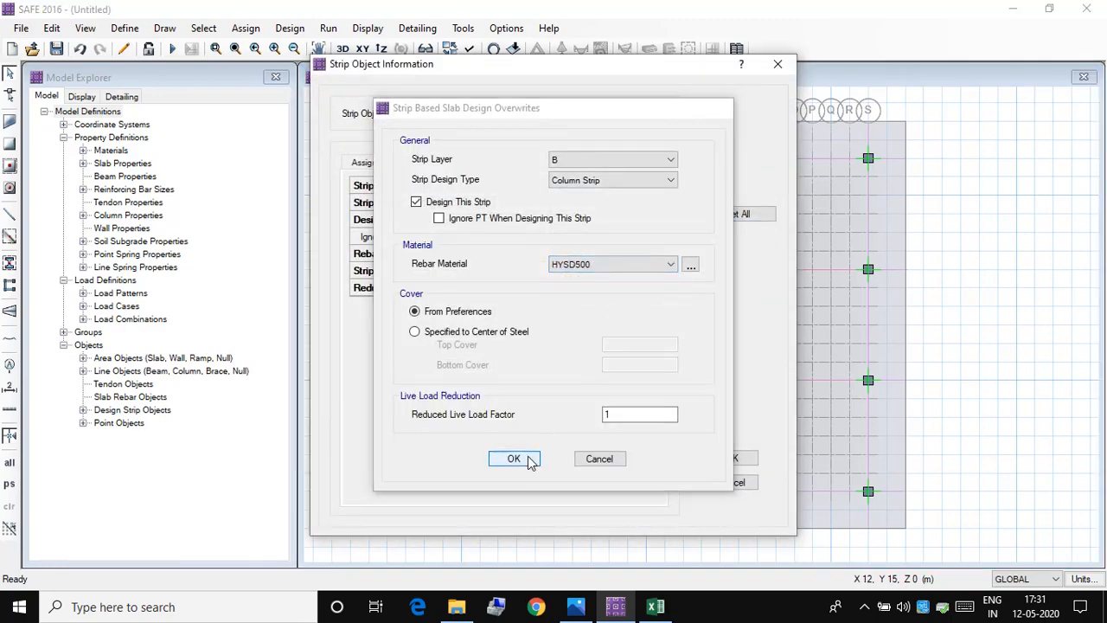
left_click(512, 459)
left_click(735, 459)
Step: Set the rebar material of the layer B column strip along grid line S to HYSD500
right_click(872, 224)
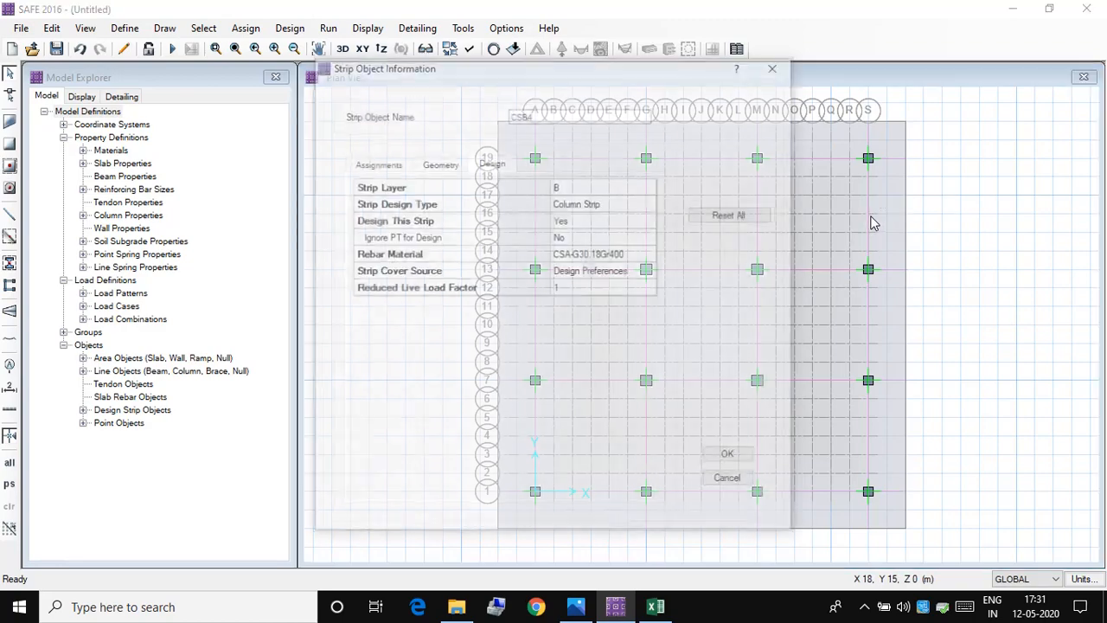
double_click(632, 255)
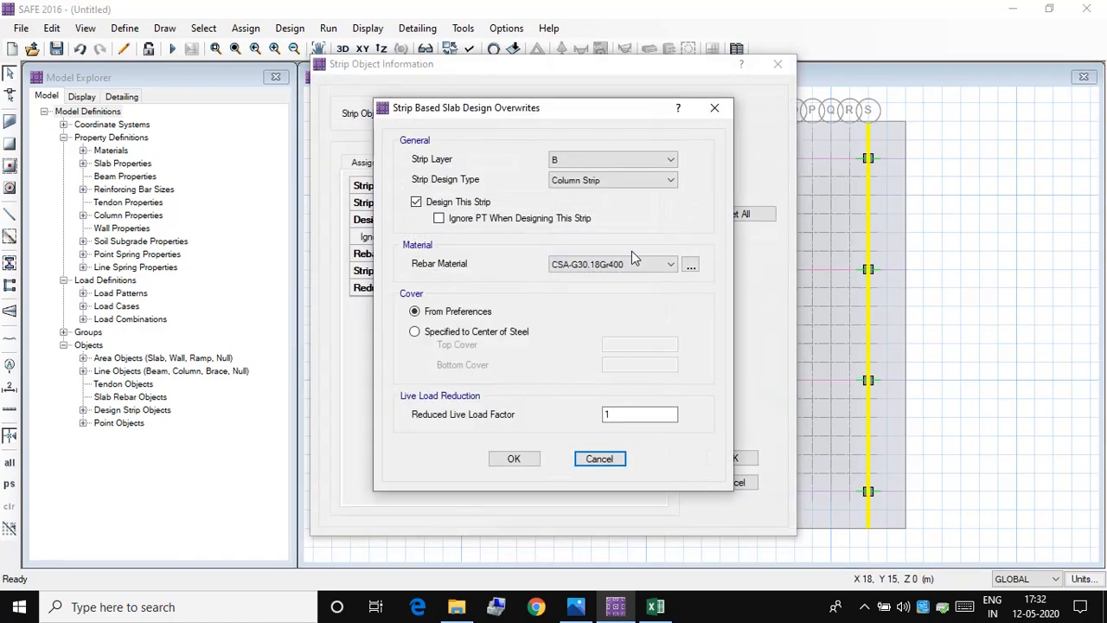
left_click(632, 264)
left_click(619, 287)
left_click(535, 456)
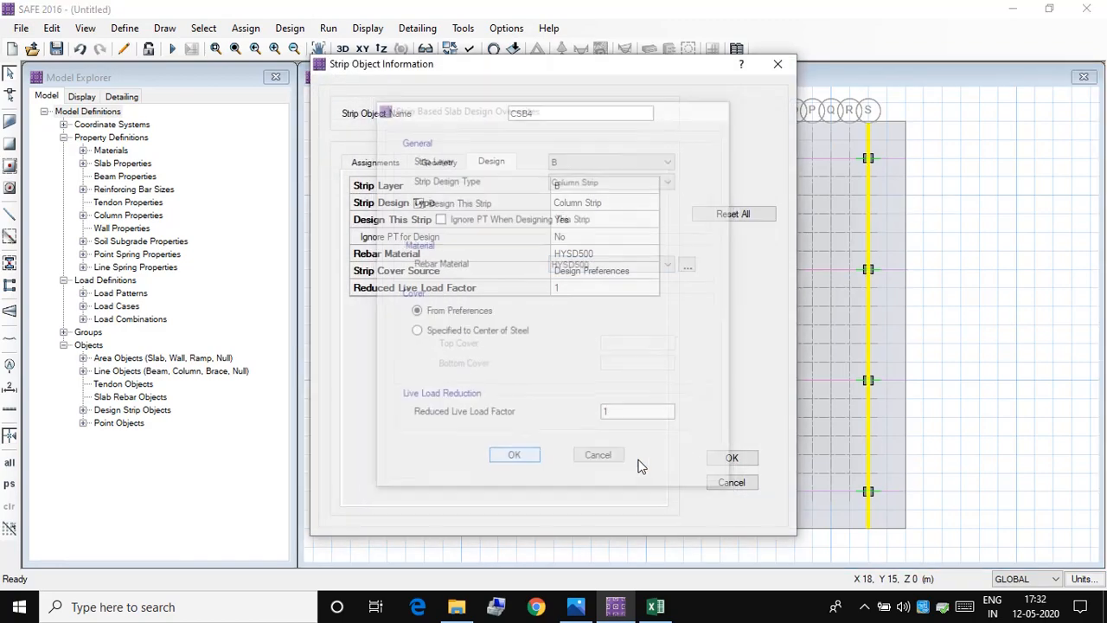
left_click(731, 460)
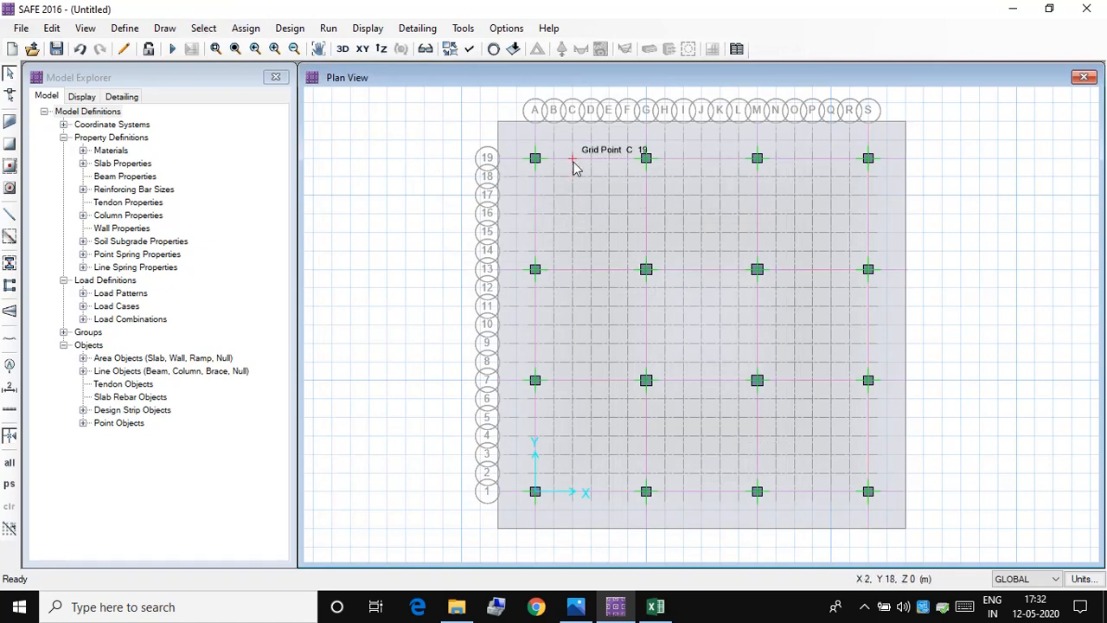
Step: Assign the SOIL subgrade property to the mat slab area
left_click(238, 28)
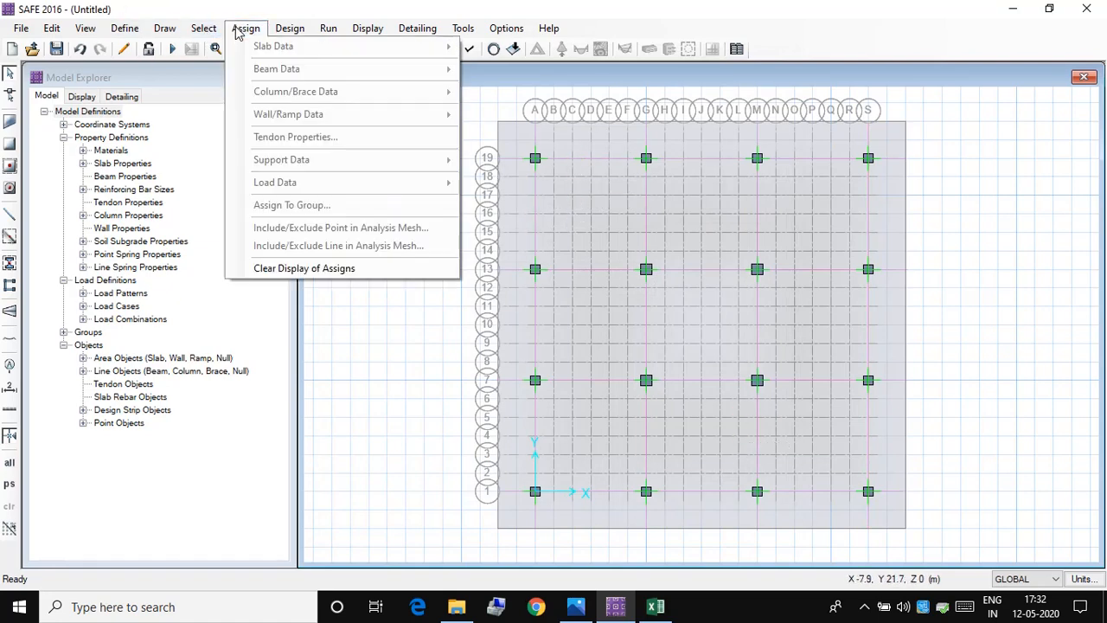
left_click(406, 502)
left_click(570, 226)
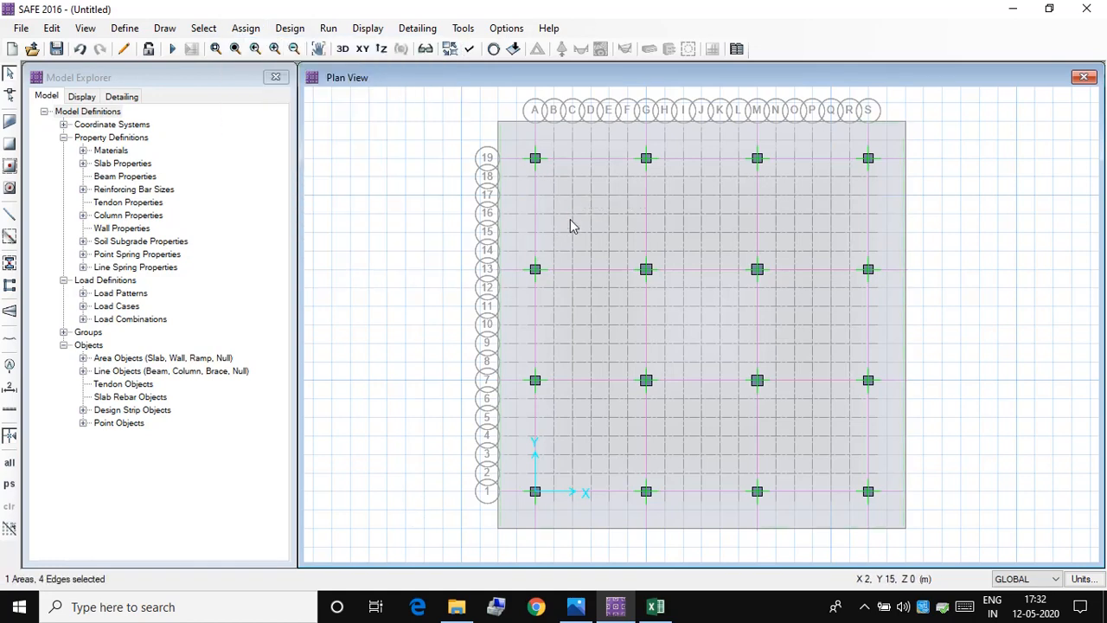
left_click(246, 27)
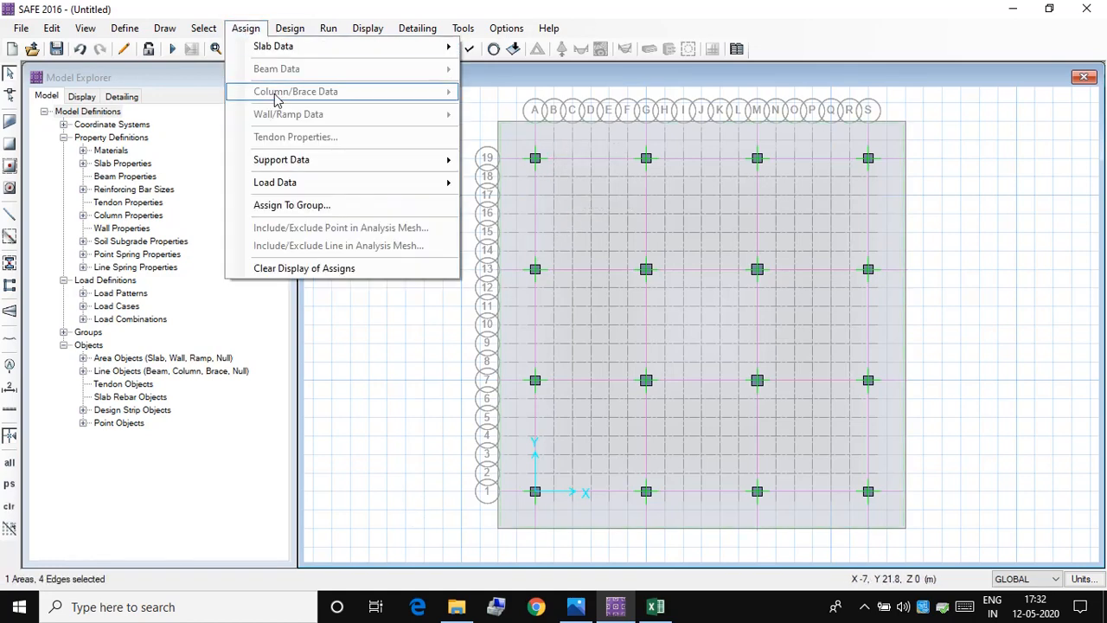
mouse_move(299, 160)
left_click(484, 161)
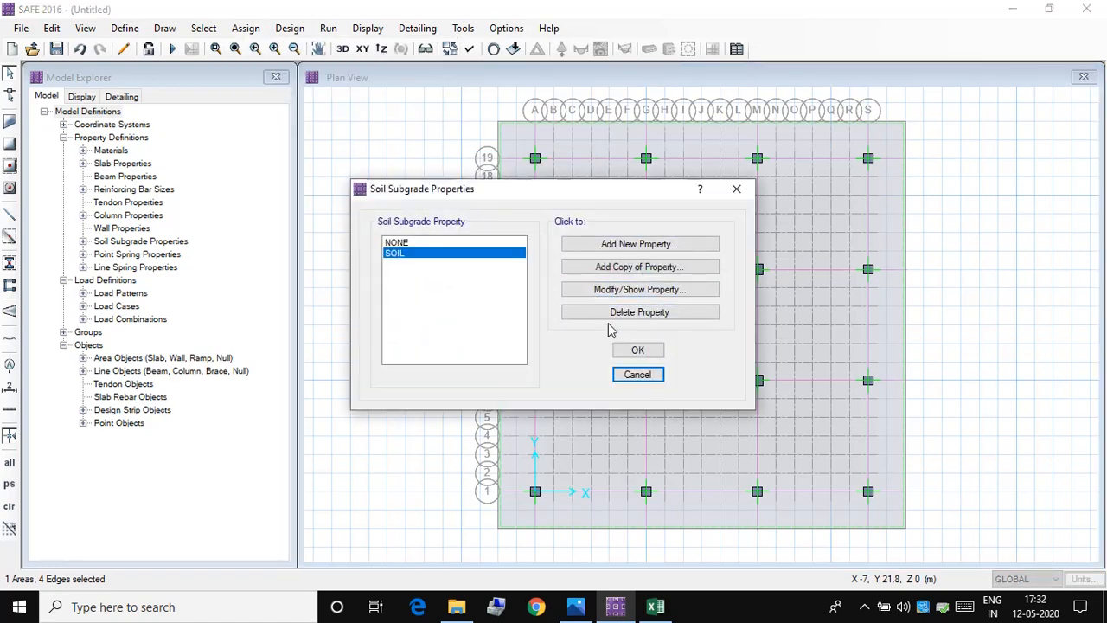
left_click(637, 350)
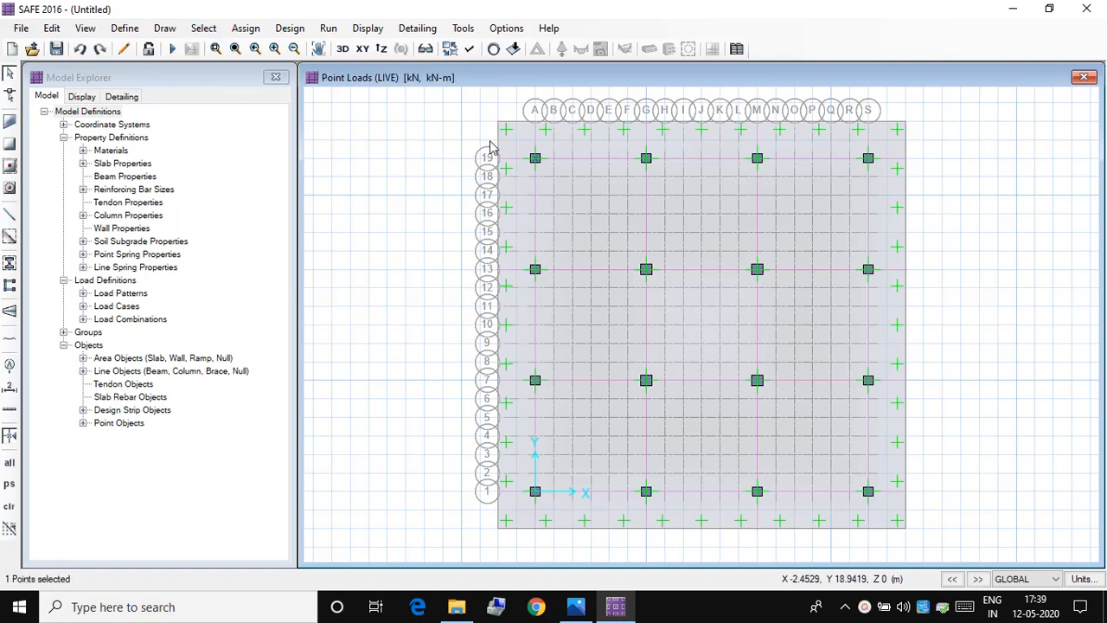
left_click(533, 160)
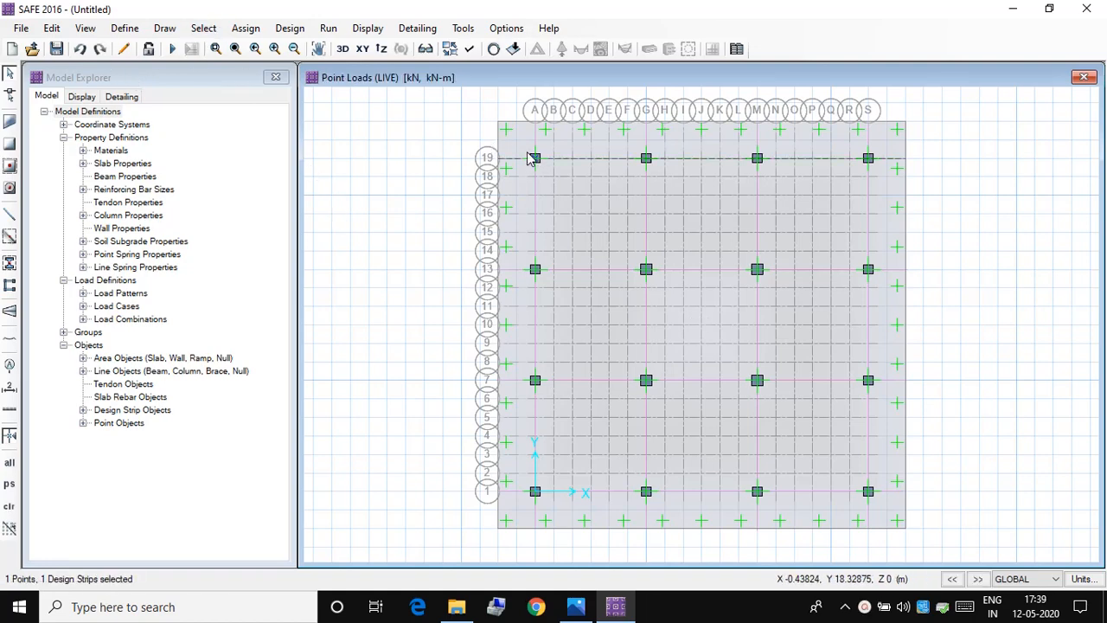
left_click(534, 163)
left_click(537, 166)
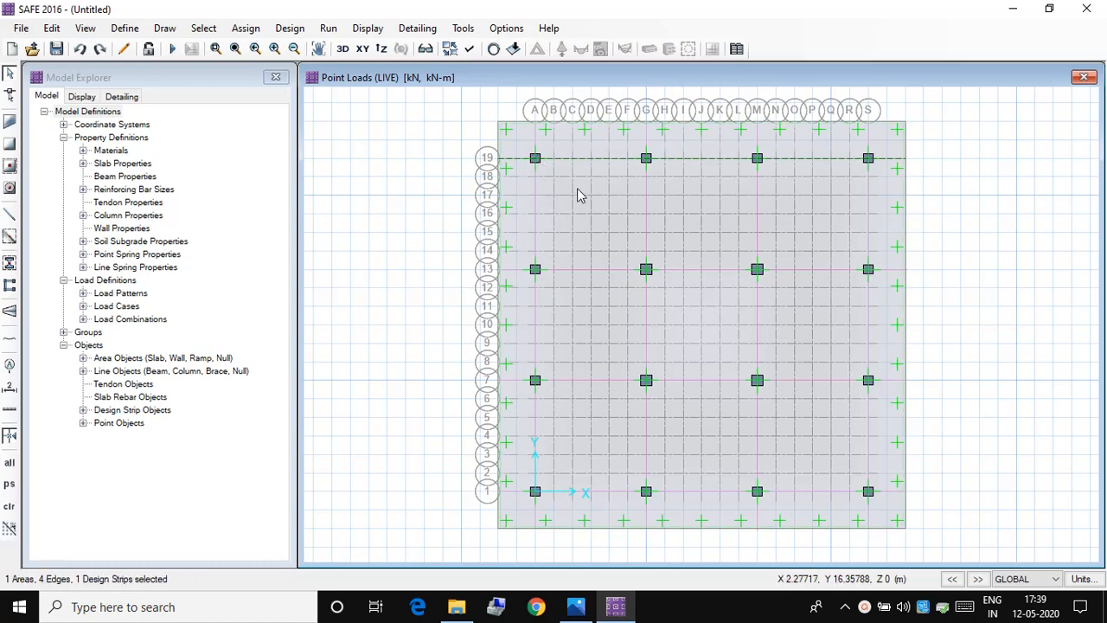
key("Escape")
Step: Assign a DEAD gravity point load of 894 kN with a 500 by 500 mm punching shear size to the column point at grid A-19
left_click(534, 160)
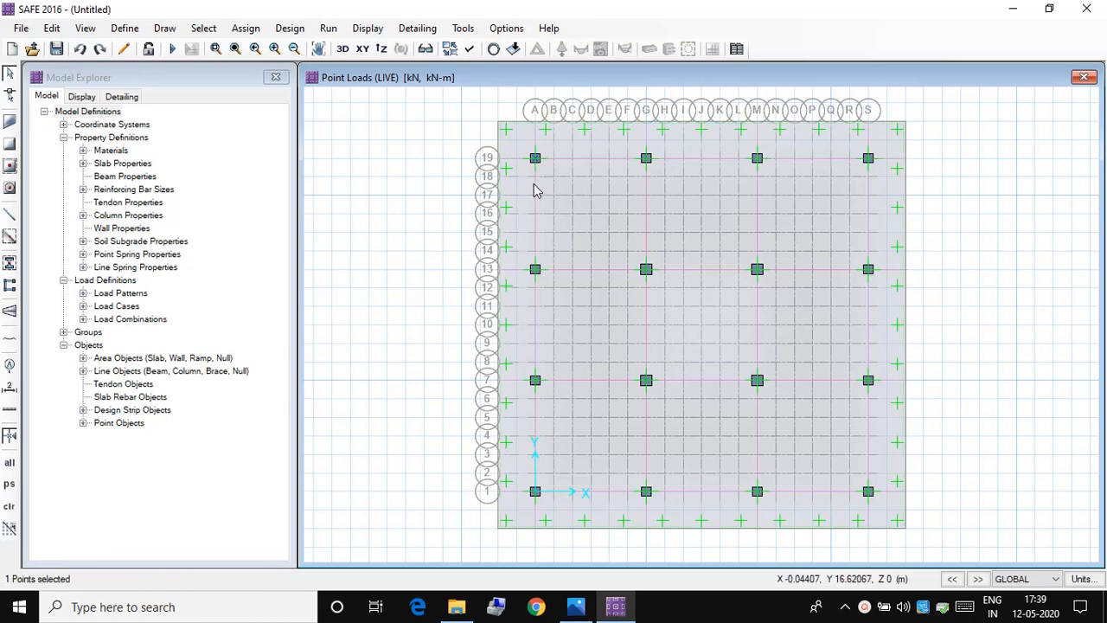
left_click(247, 29)
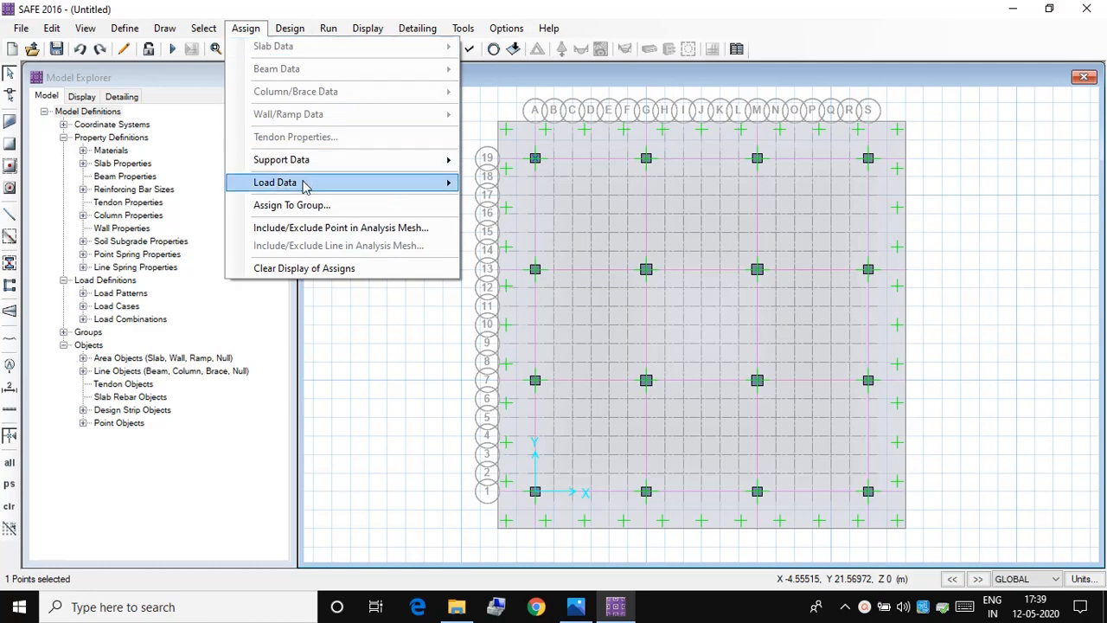
mouse_move(430, 186)
left_click(558, 266)
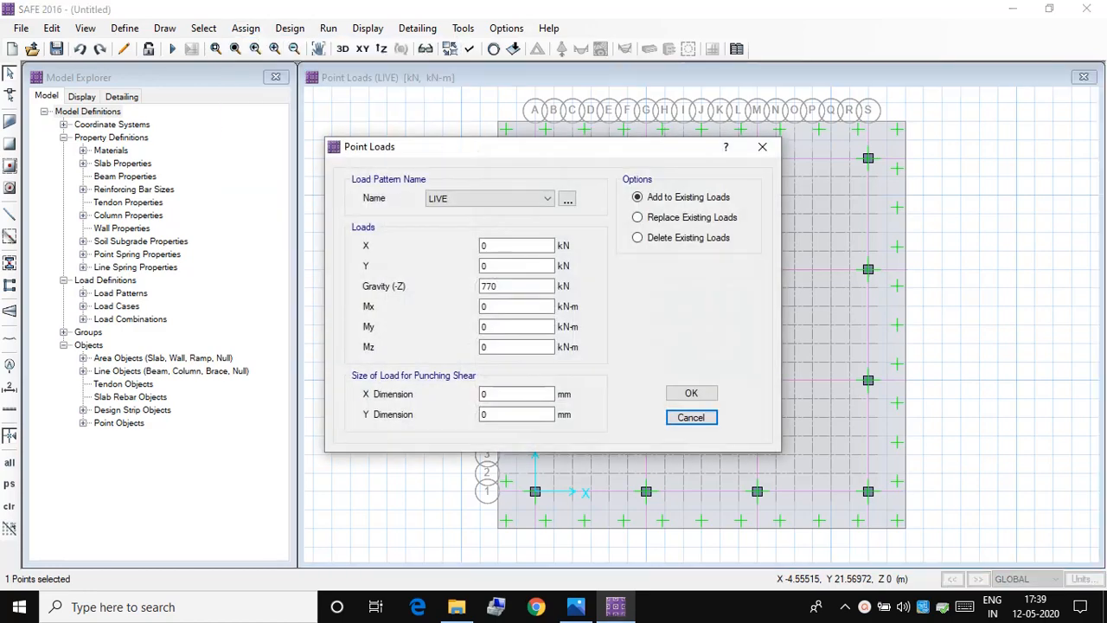
left_click(588, 611)
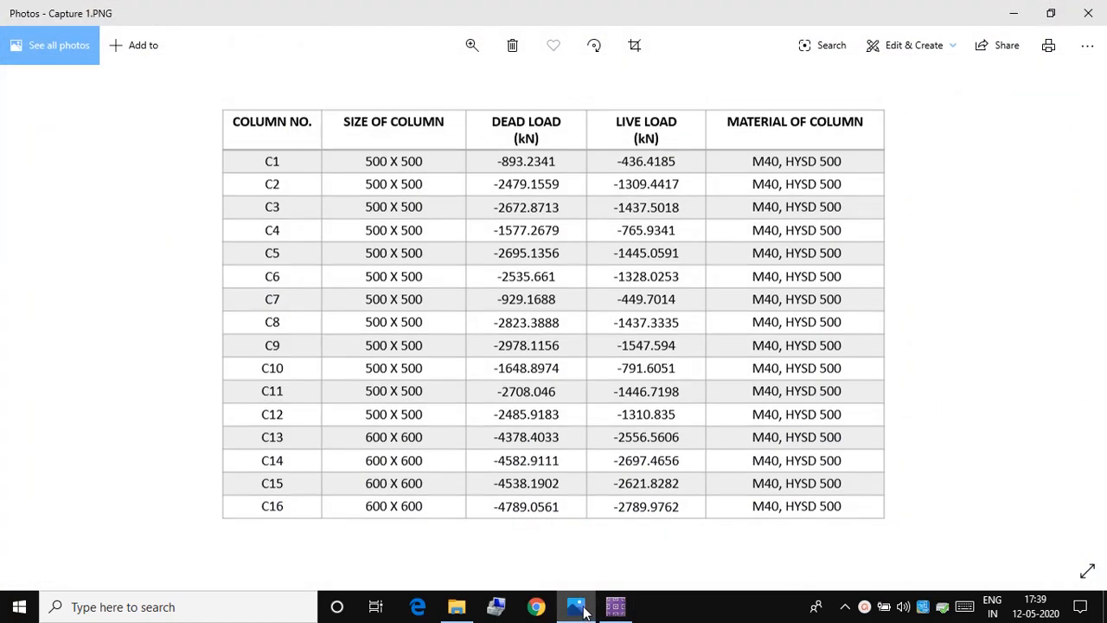
left_click(616, 606)
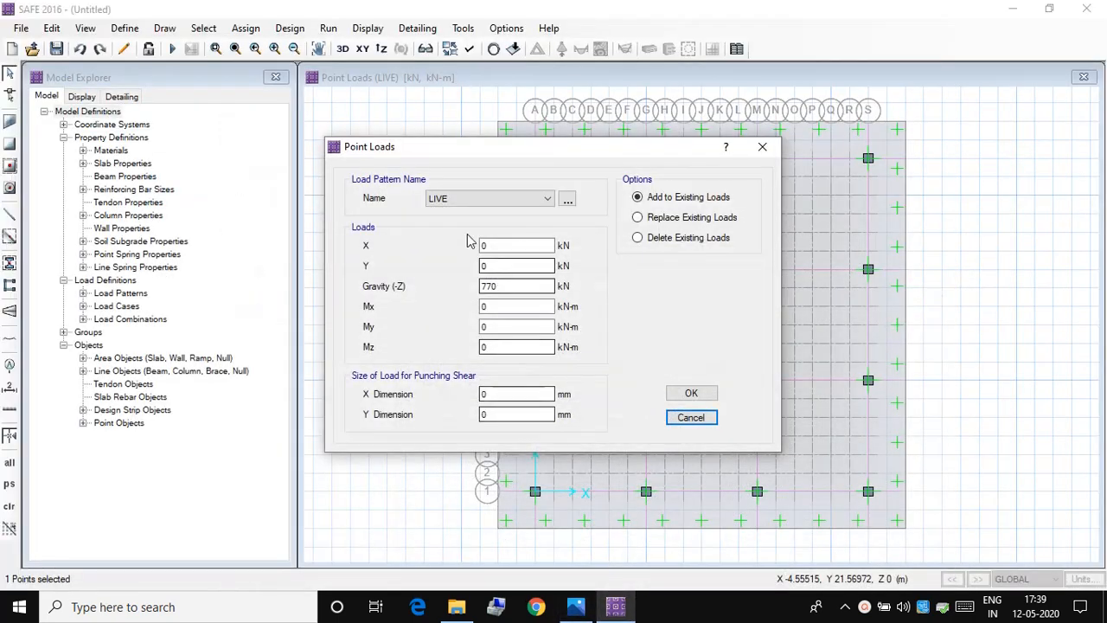
left_click(519, 198)
left_click(467, 212)
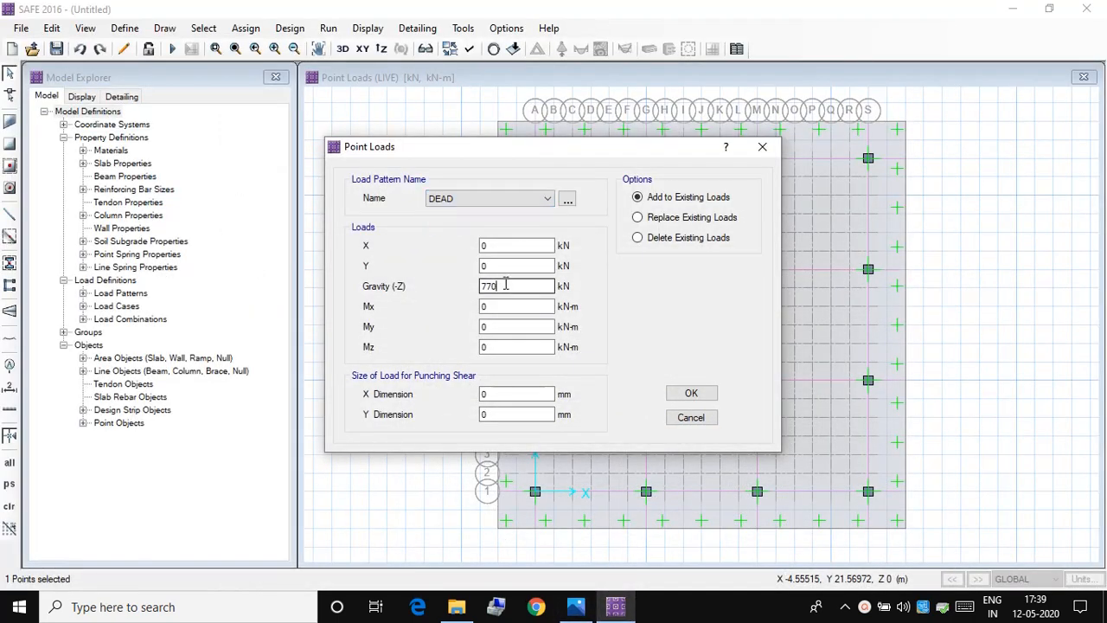
left_click_drag(500, 287, 425, 283)
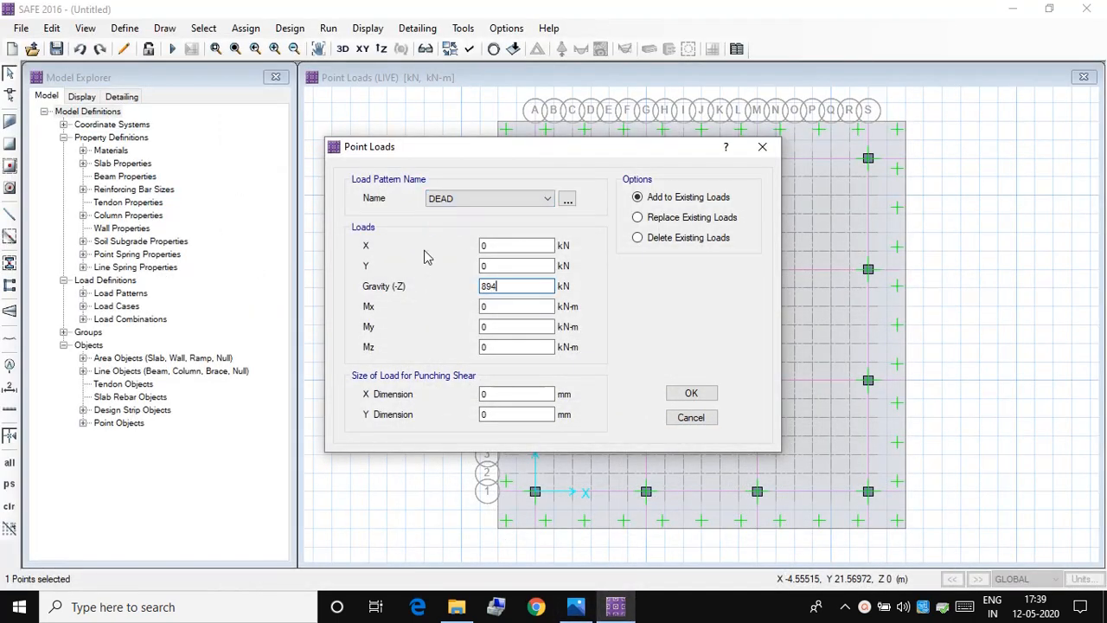
left_click(488, 395)
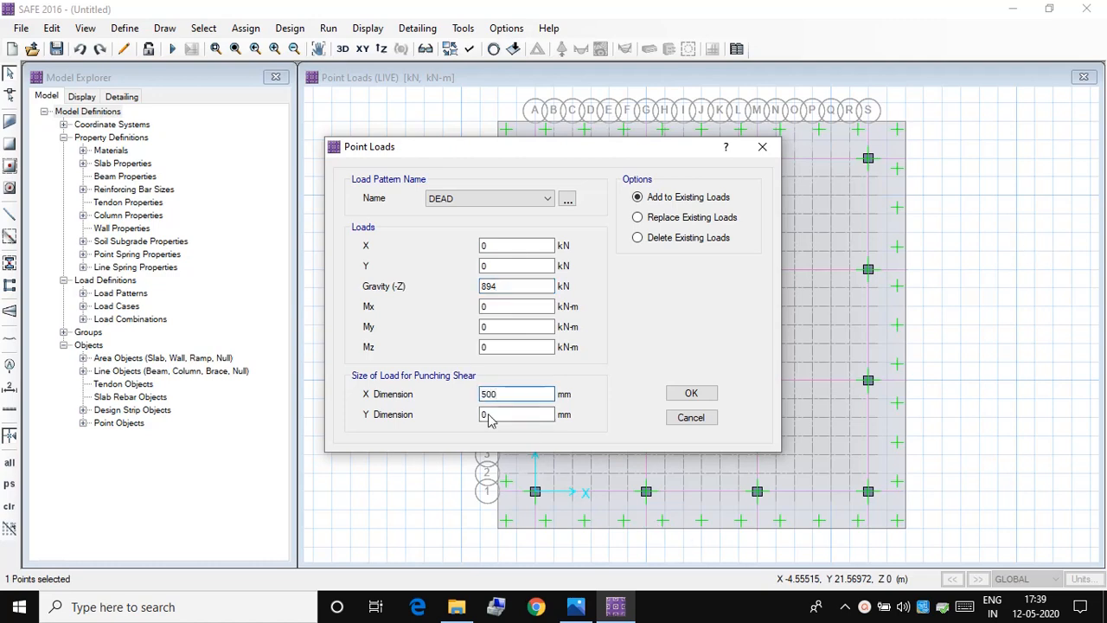
left_click_drag(489, 418, 466, 415)
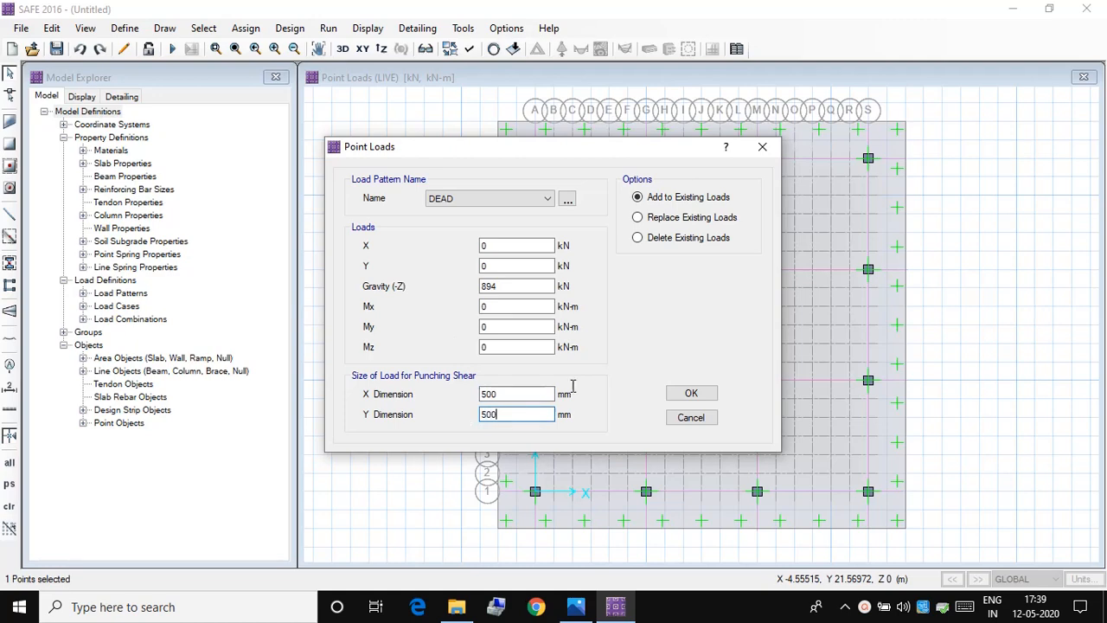
left_click(692, 395)
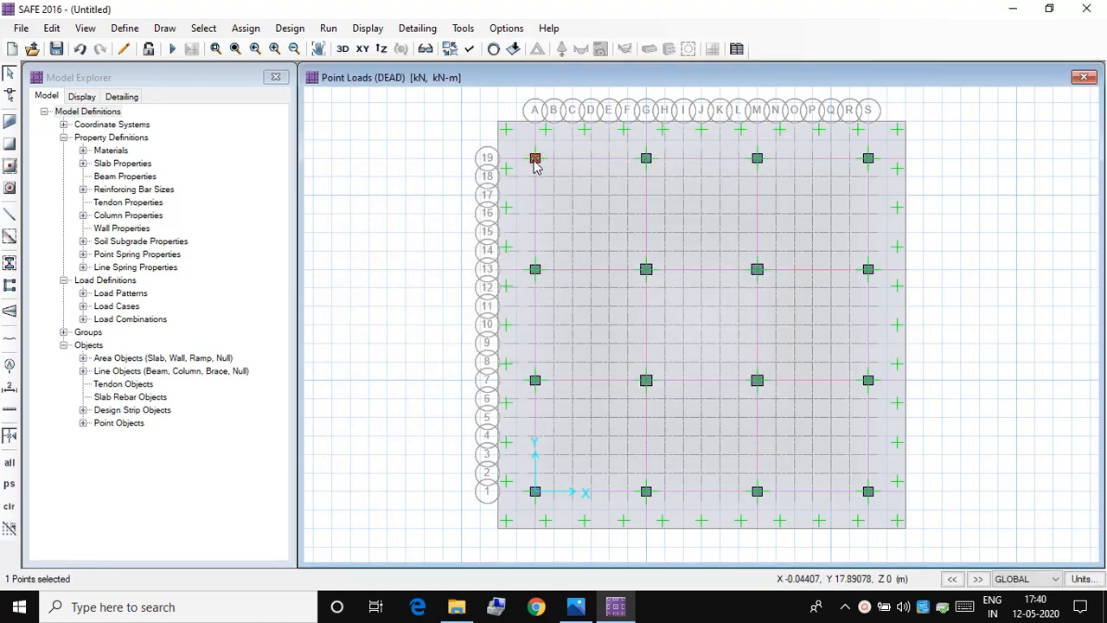
Step: Add a LIVE gravity point load of 436 kN to the column point at grid A-19, taking the value from the column load table
left_click(245, 28)
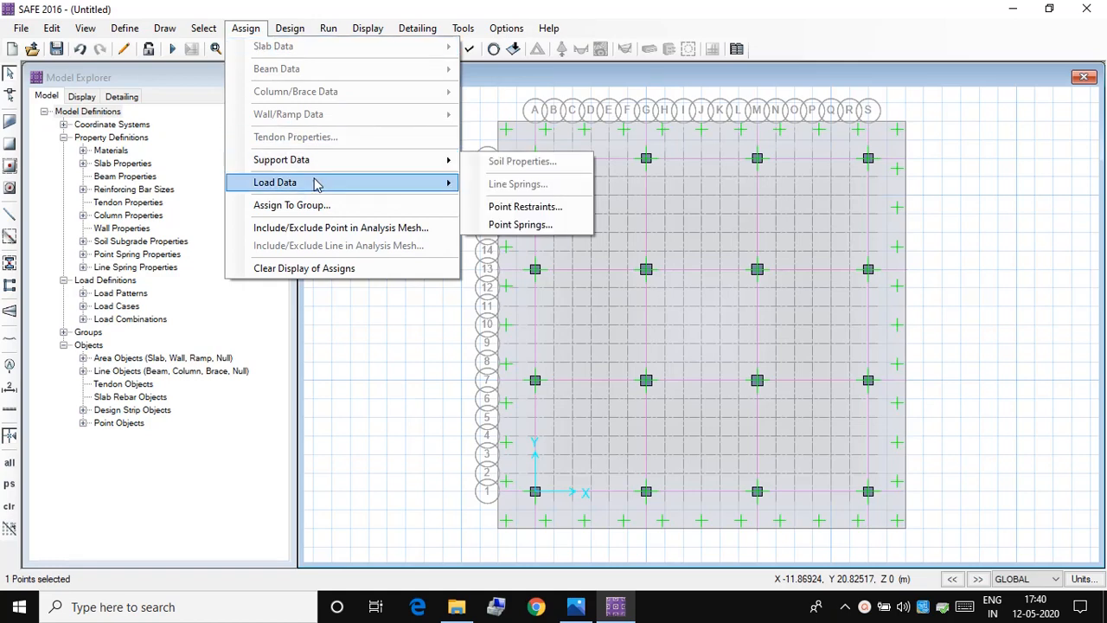
mouse_move(358, 185)
left_click(507, 264)
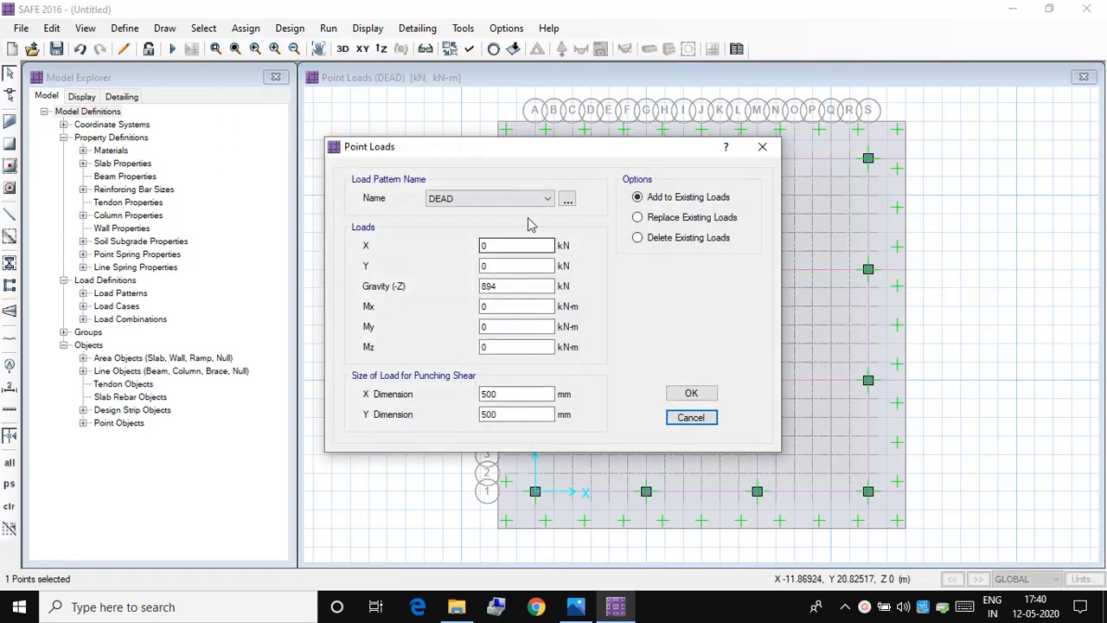
left_click(539, 198)
left_click(525, 225)
left_click(510, 285)
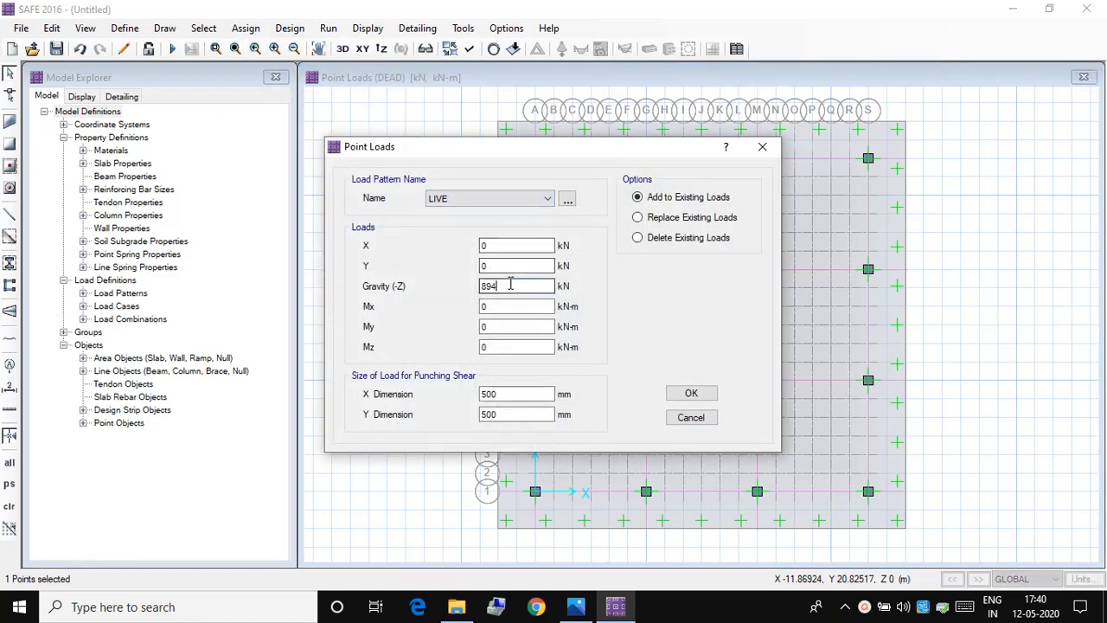
double_click(511, 285)
left_click(576, 607)
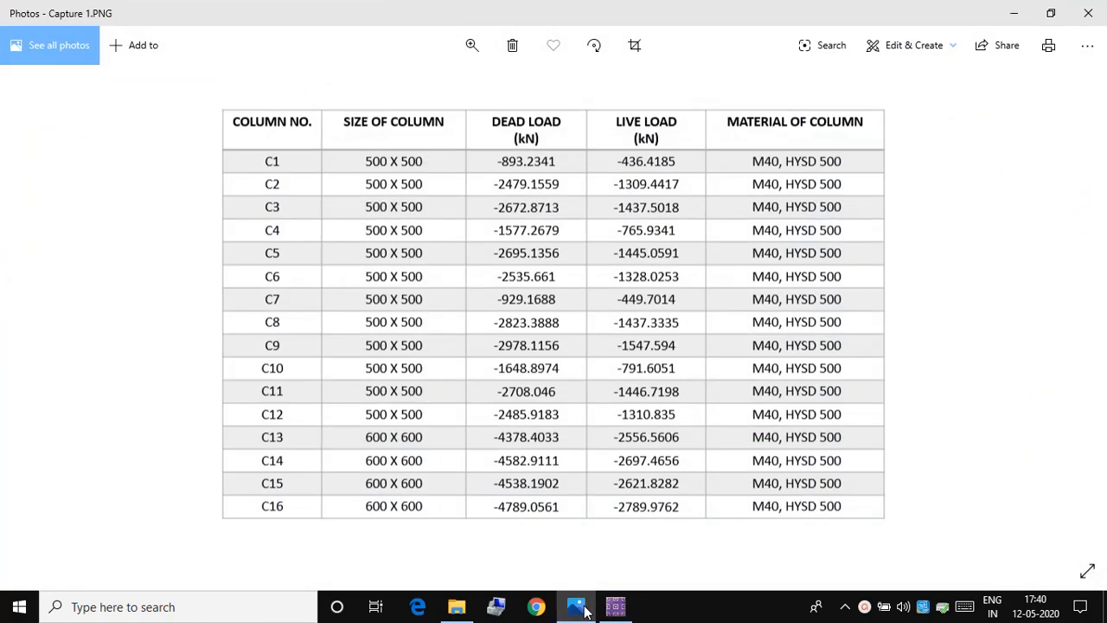
left_click(584, 609)
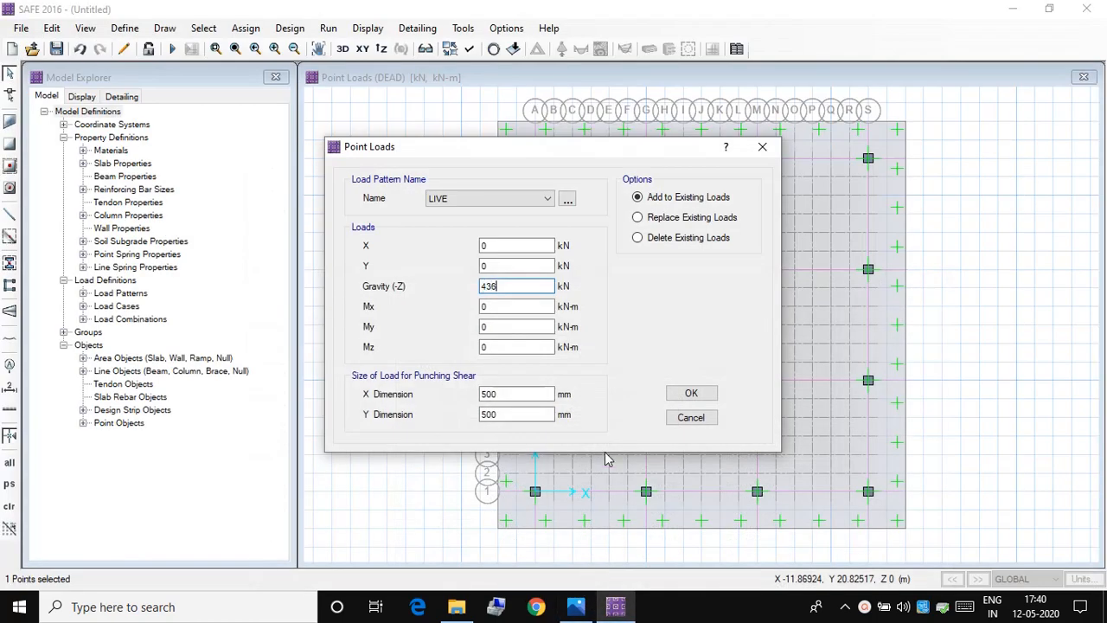
left_click(692, 394)
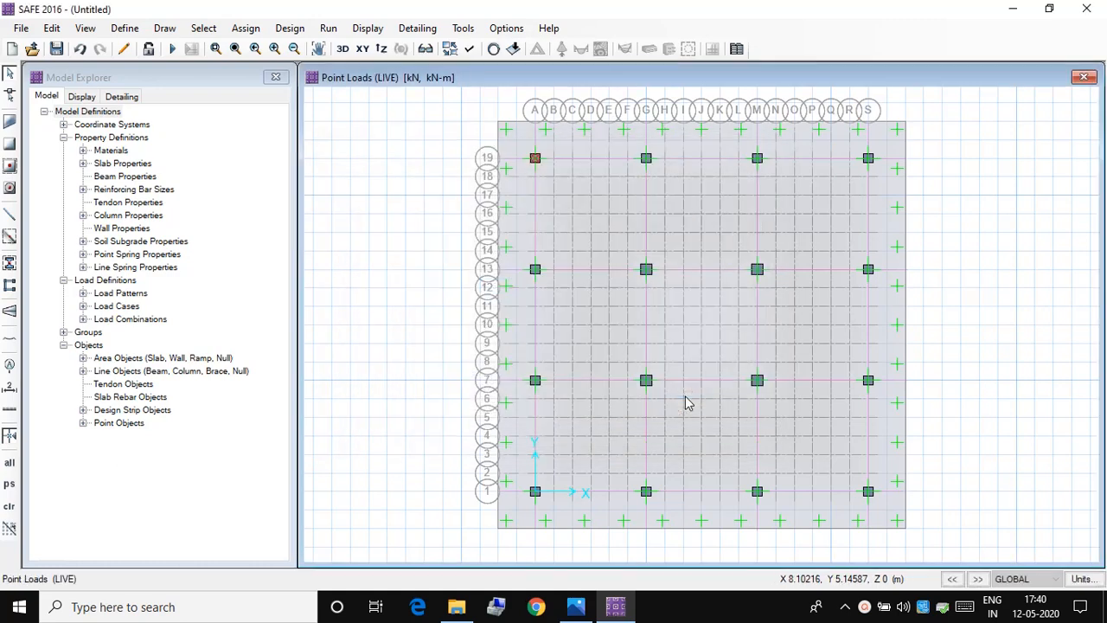
Step: Assign a DEAD gravity point load of 2480 kN to the column point at grid G-19, based on the column load table
left_click(646, 159)
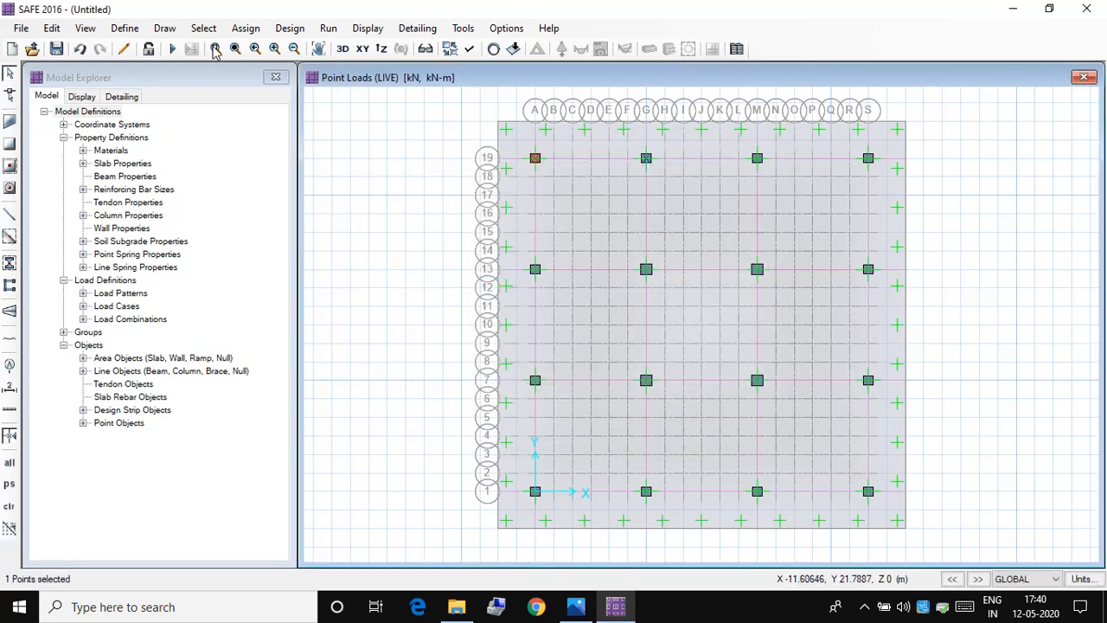
left_click(246, 28)
mouse_move(363, 182)
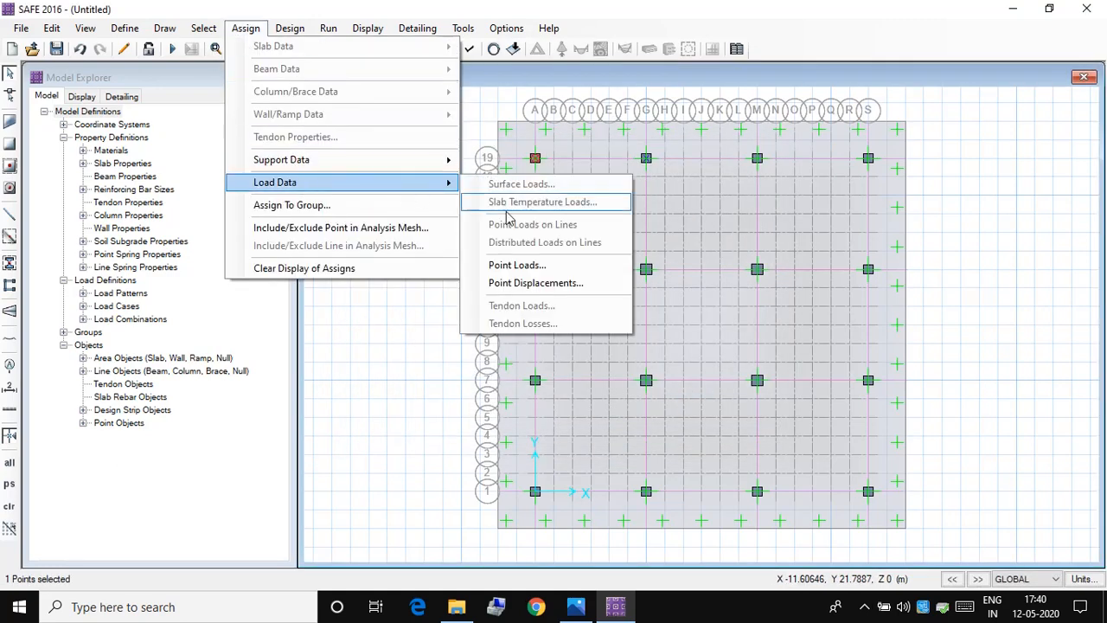
left_click(515, 265)
left_click(524, 201)
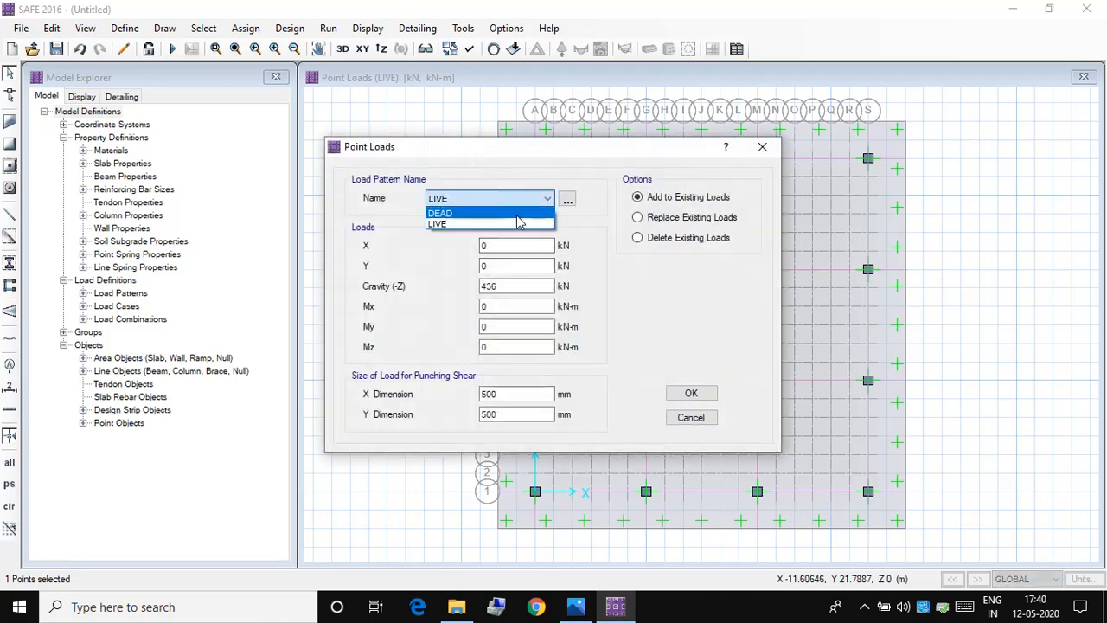
left_click(484, 213)
left_click(576, 606)
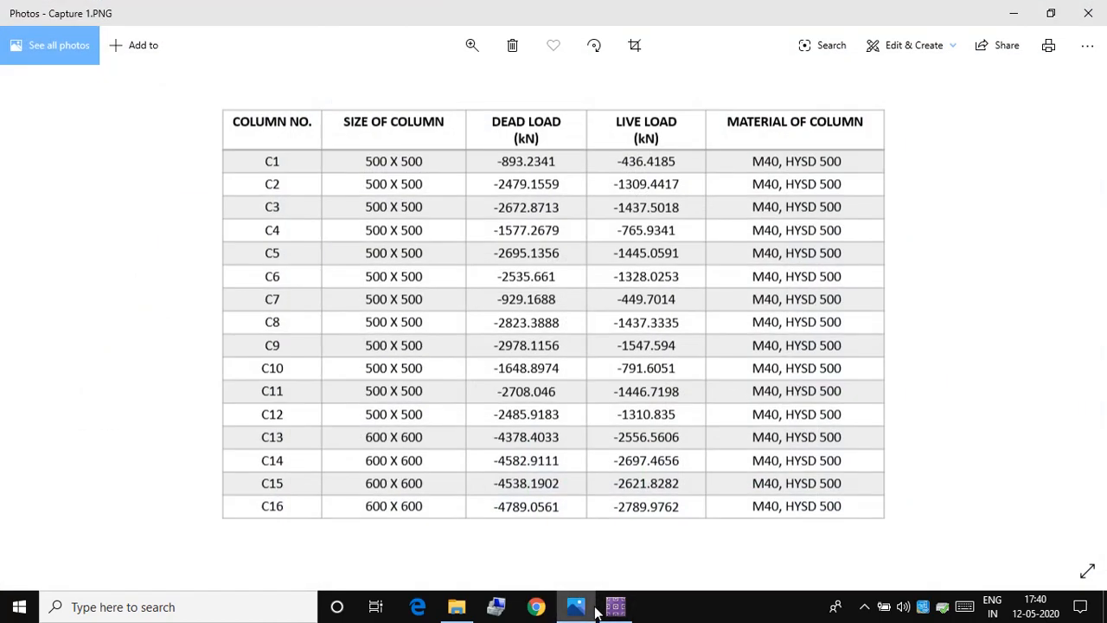
left_click(599, 610)
left_click_drag(512, 287, 418, 283)
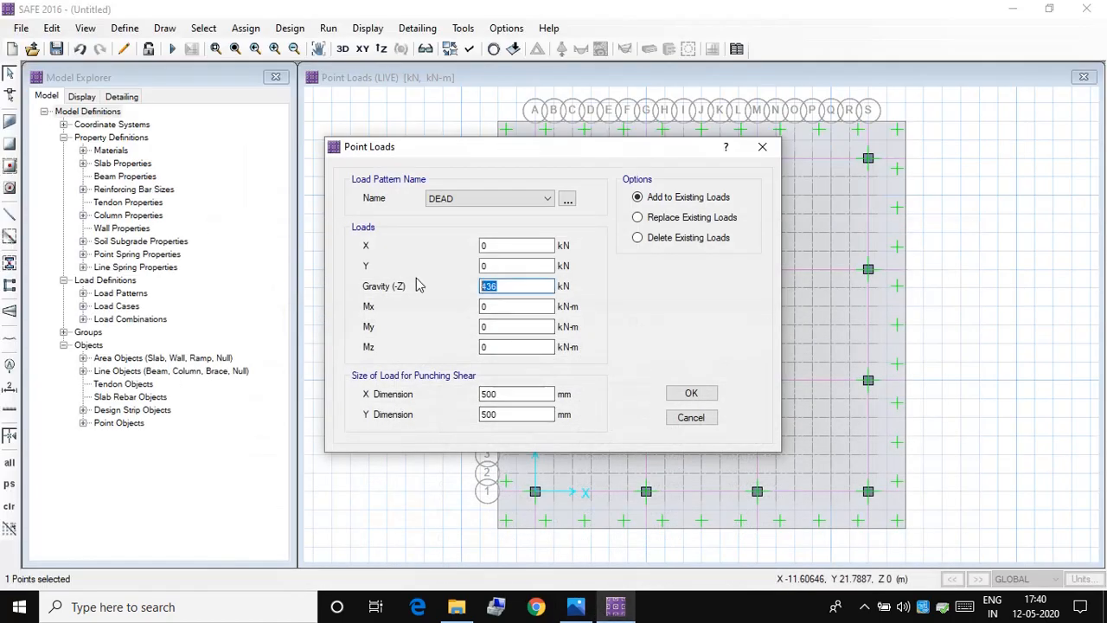
left_click(691, 394)
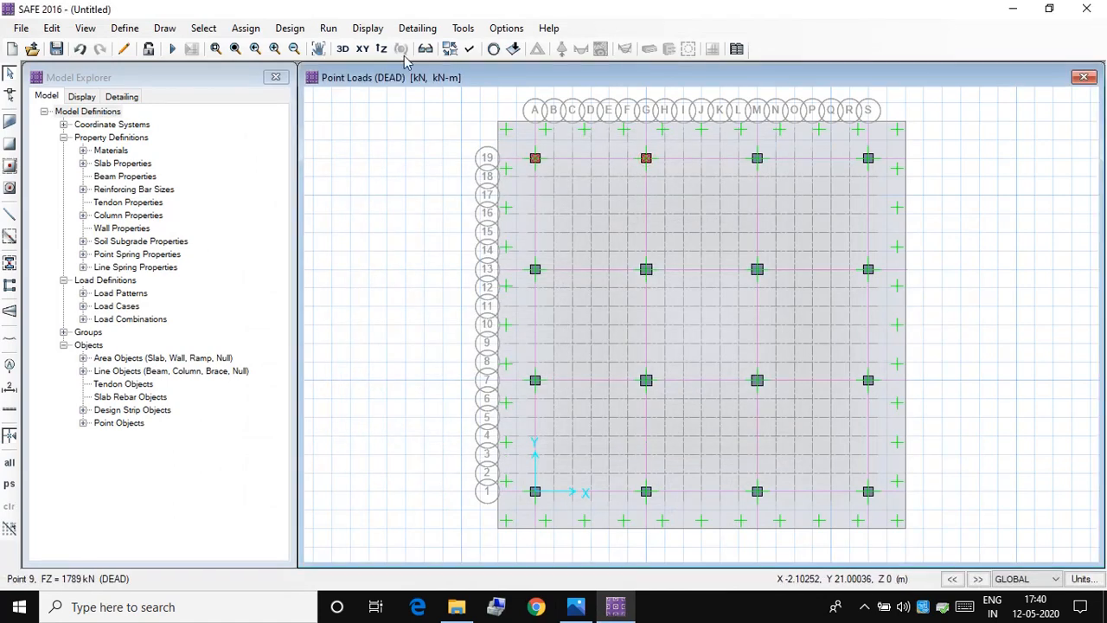
Step: Add a LIVE gravity point load of 1310 kN to the column point at grid G-19, based on the column load table
left_click(645, 159)
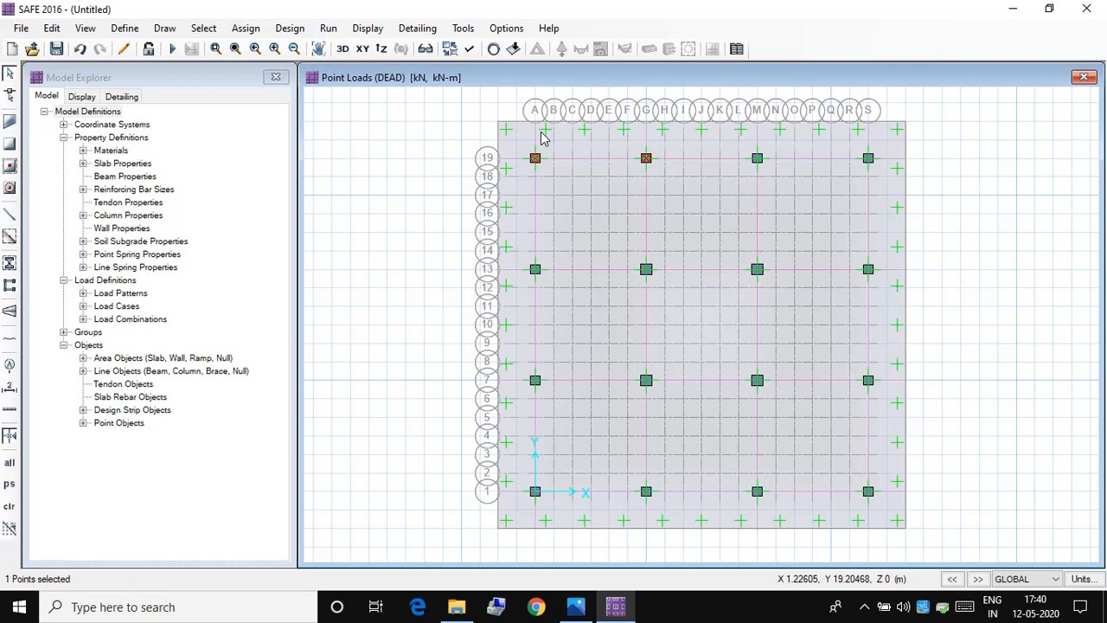
left_click(246, 28)
mouse_move(294, 186)
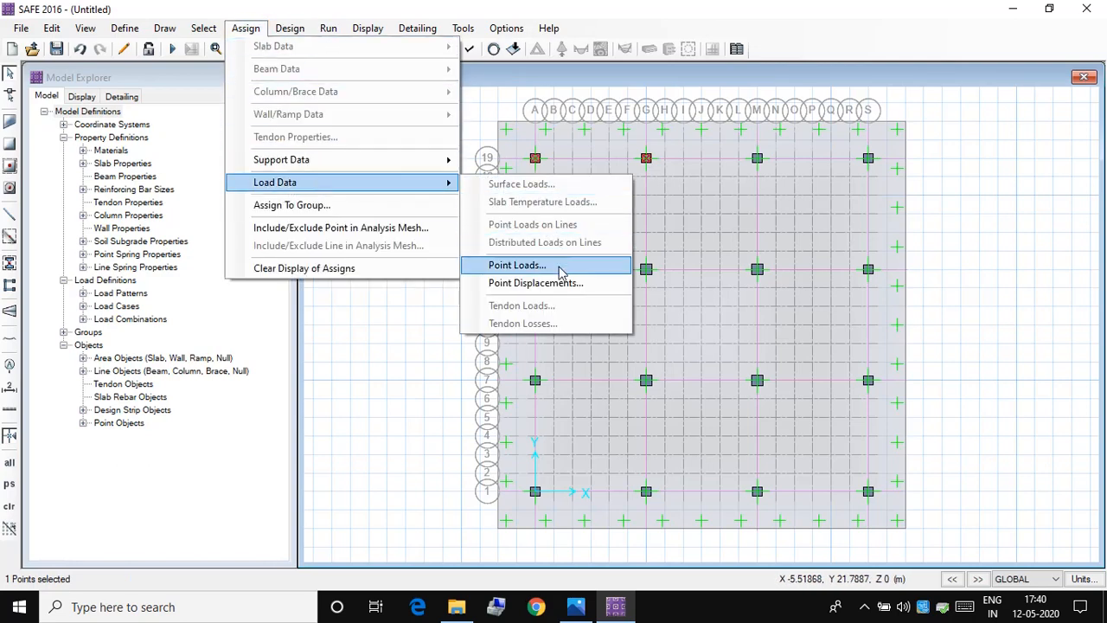
left_click(517, 265)
left_click(481, 199)
left_click(472, 225)
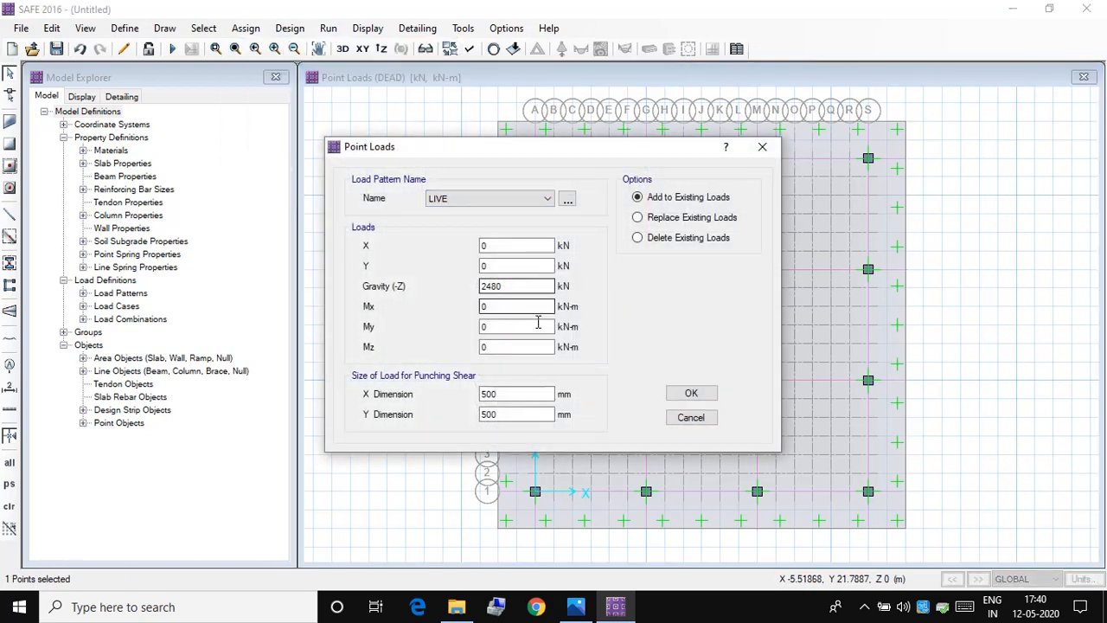
left_click(576, 609)
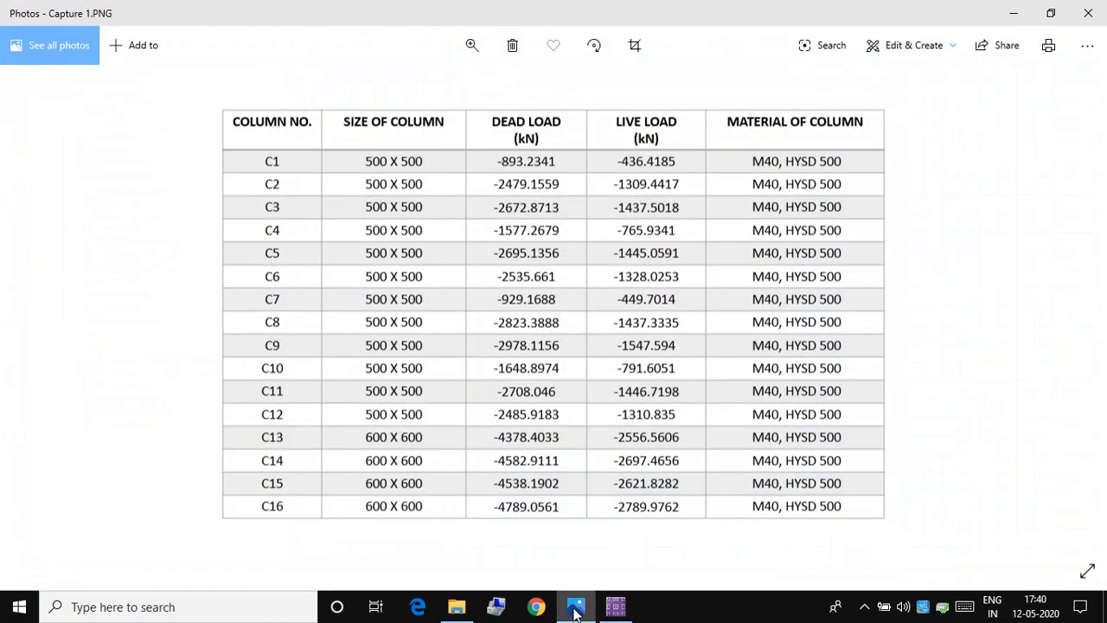
left_click(576, 608)
left_click_drag(524, 285, 367, 274)
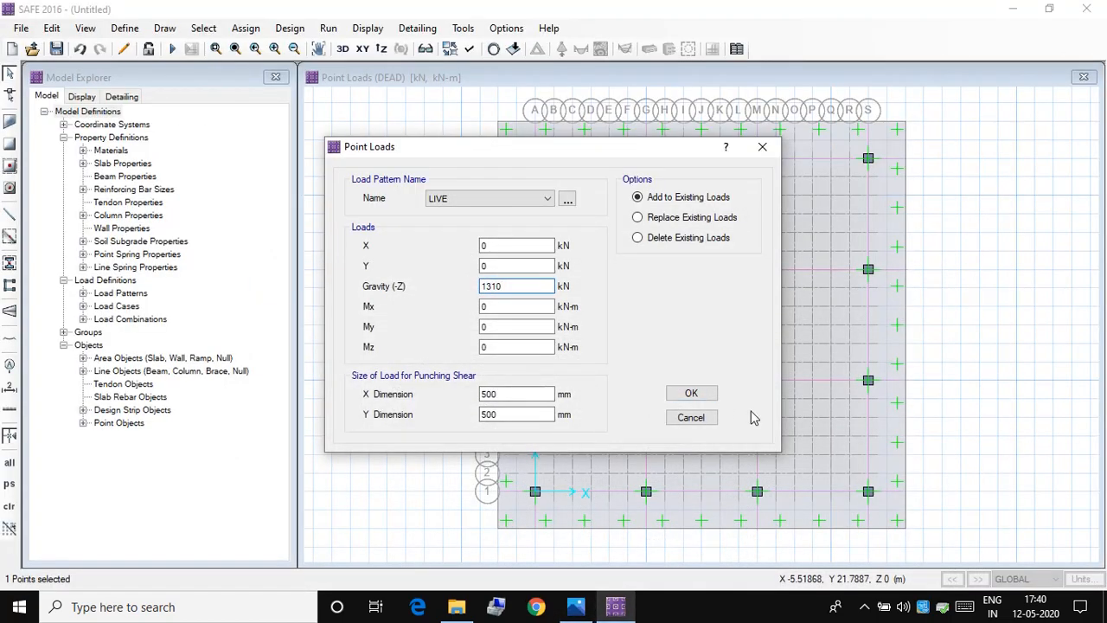
type("1310")
left_click(691, 394)
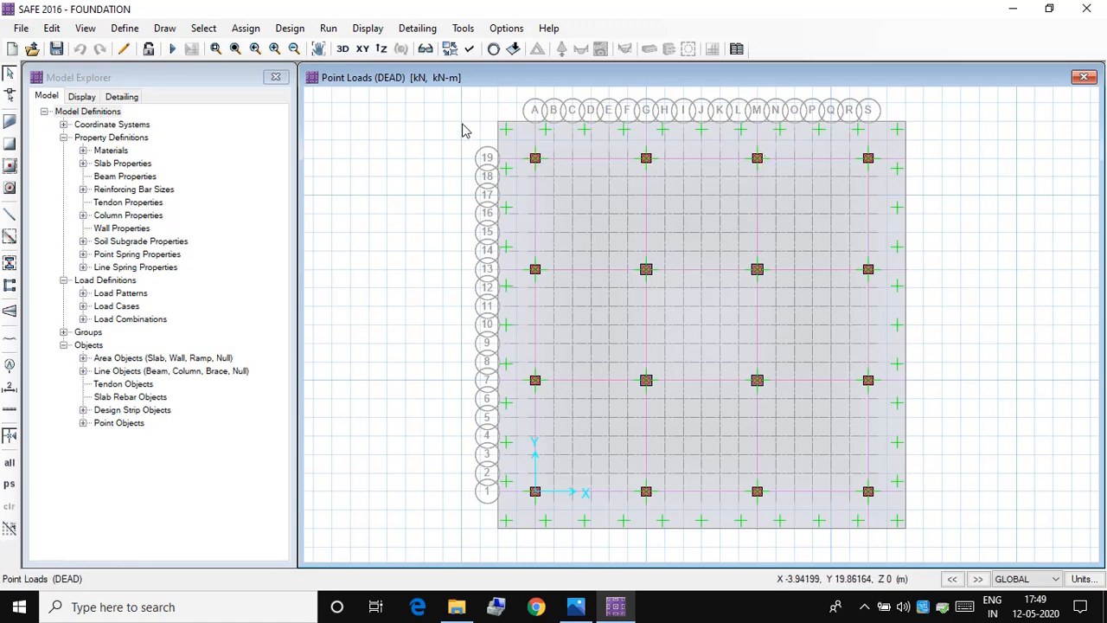
Step: Show the DEAD point loads on the mat in a 3D view without loading values
left_click(343, 50)
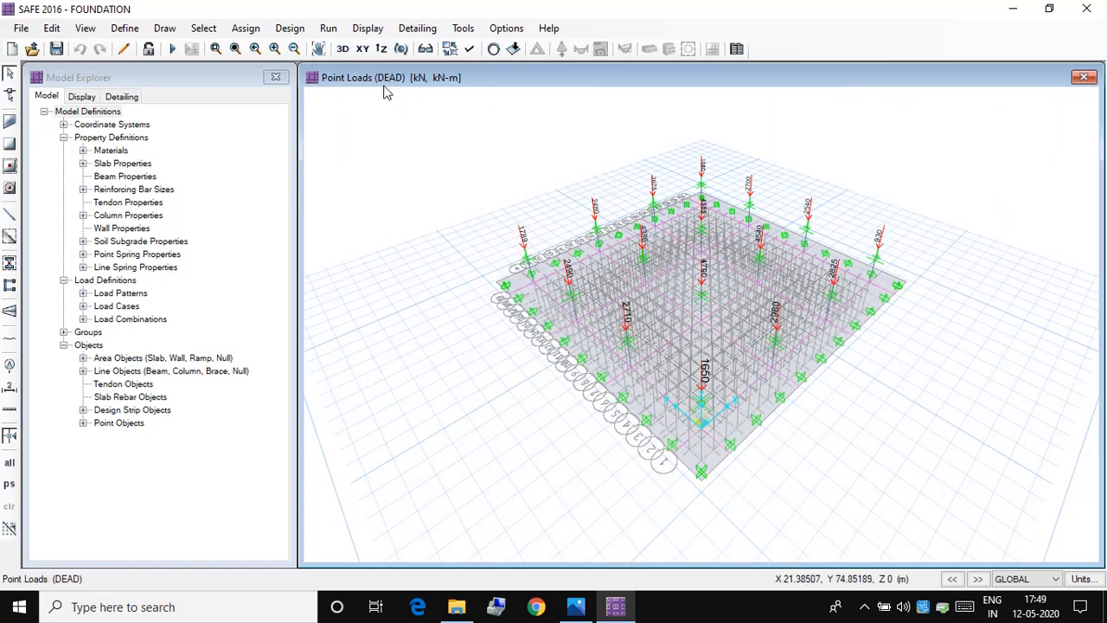
left_click(368, 29)
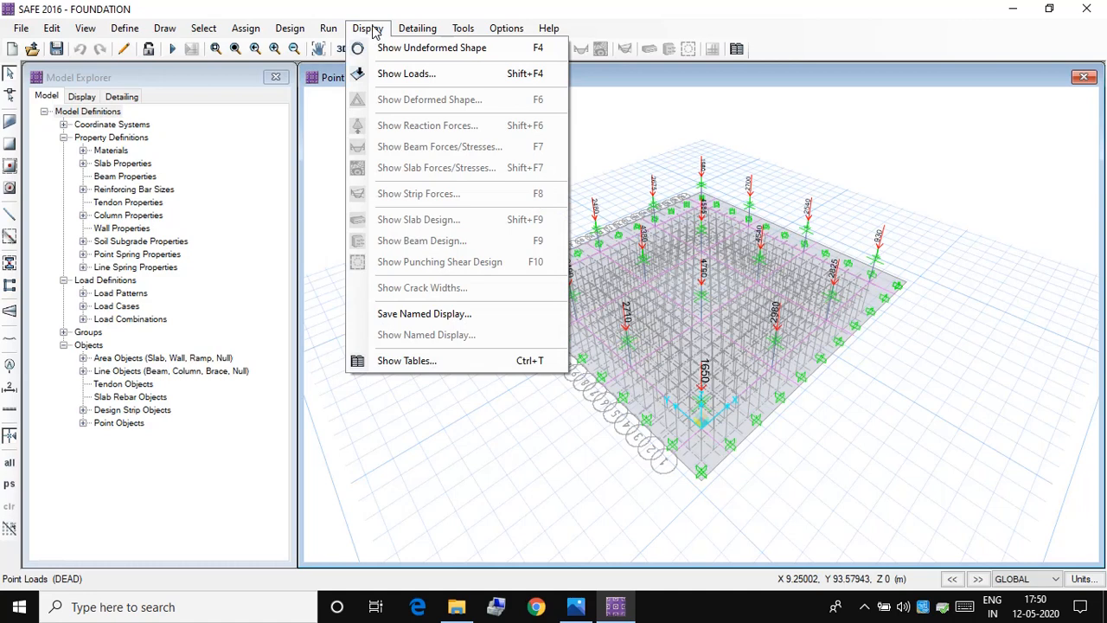
left_click(385, 74)
left_click(605, 167)
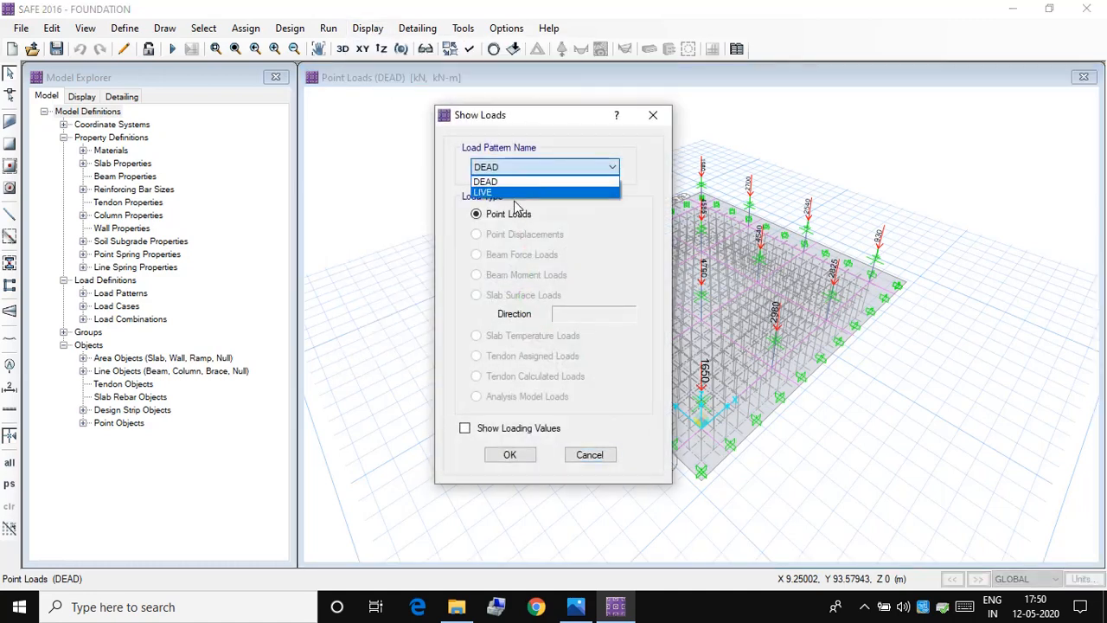
left_click(501, 182)
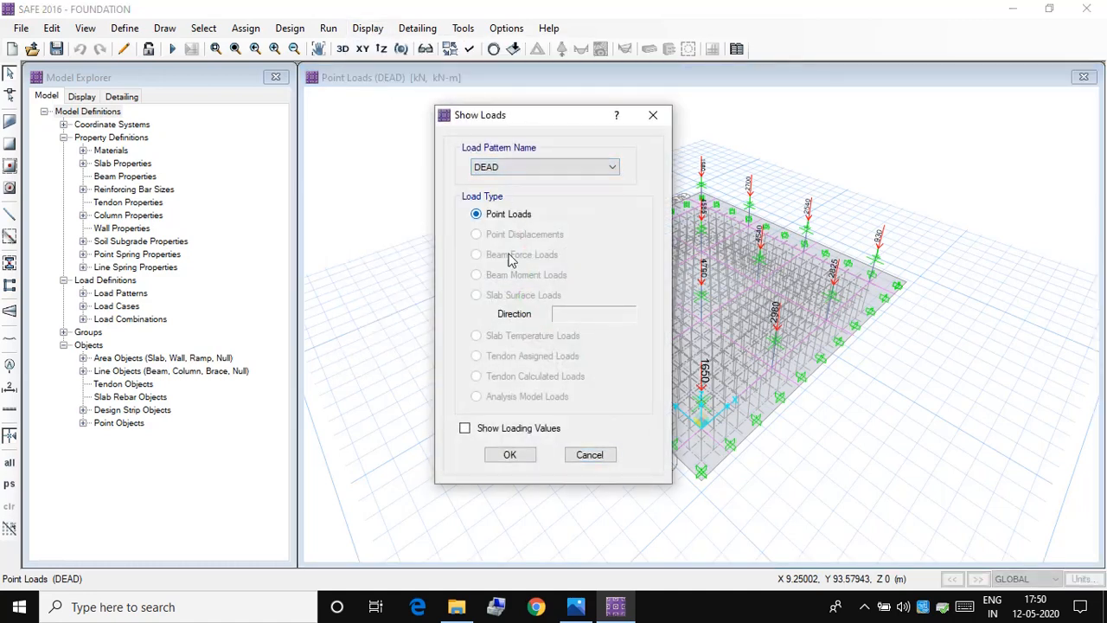
left_click(507, 456)
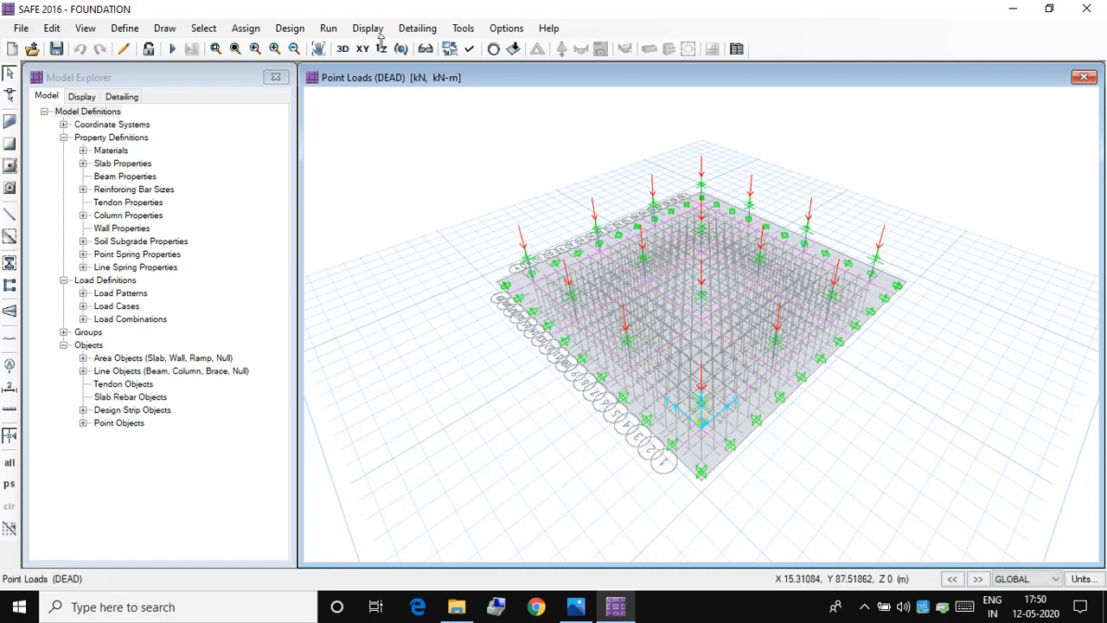
Step: Display the loading values on the DEAD point loads in the 3D view
left_click(374, 28)
left_click(398, 74)
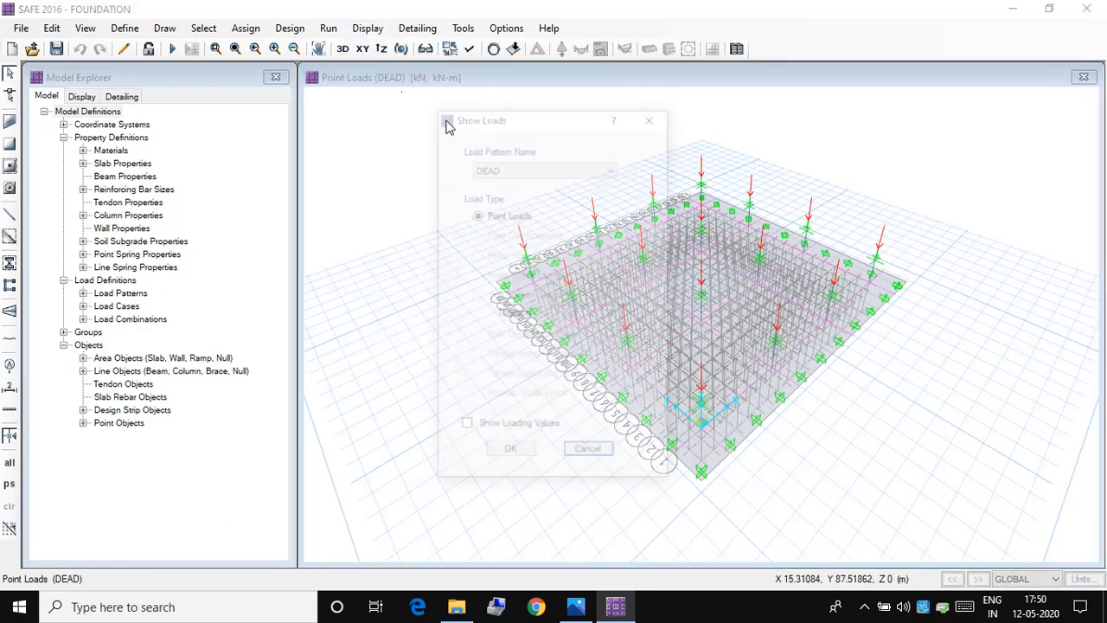
left_click(465, 428)
left_click(510, 455)
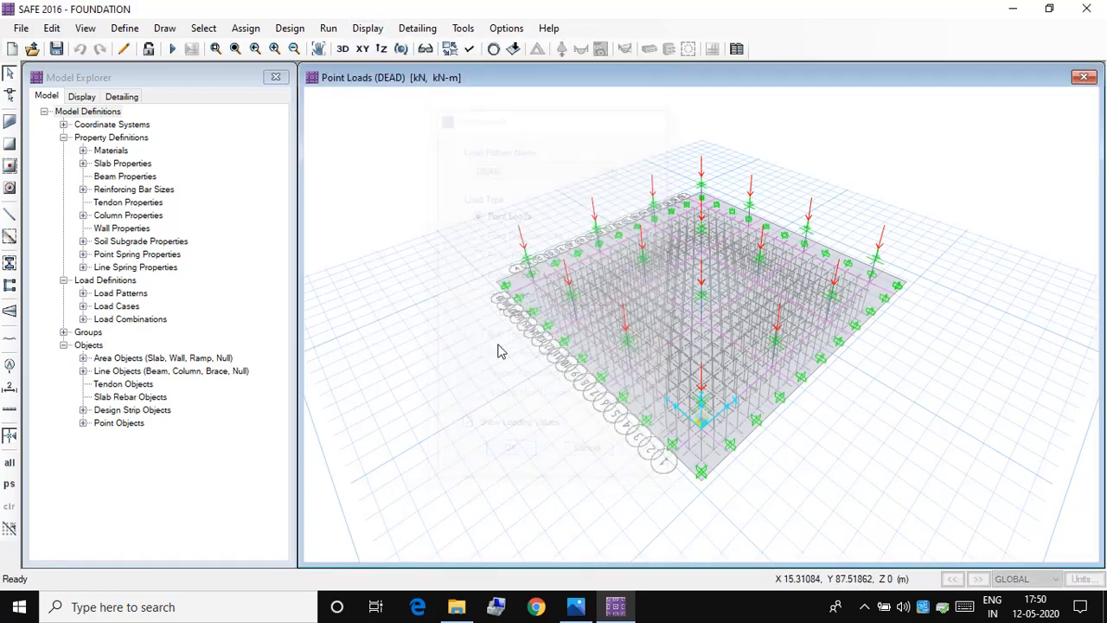
Step: Switch the 3D load display to the LIVE point loads with their loading values
left_click(368, 28)
left_click(380, 76)
left_click(572, 167)
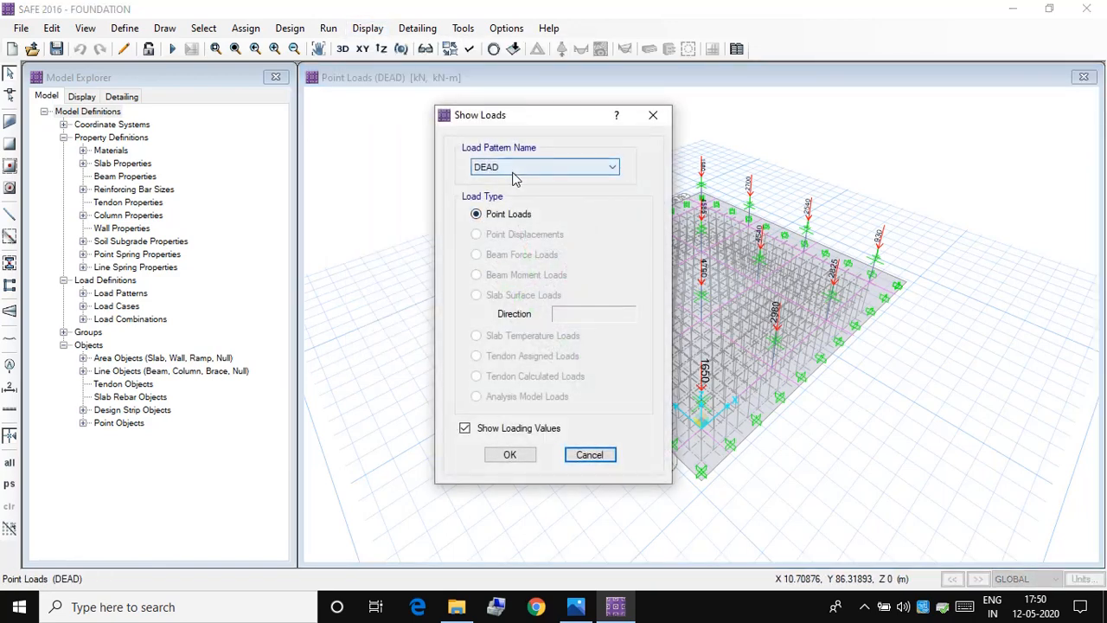
left_click(509, 195)
left_click(510, 455)
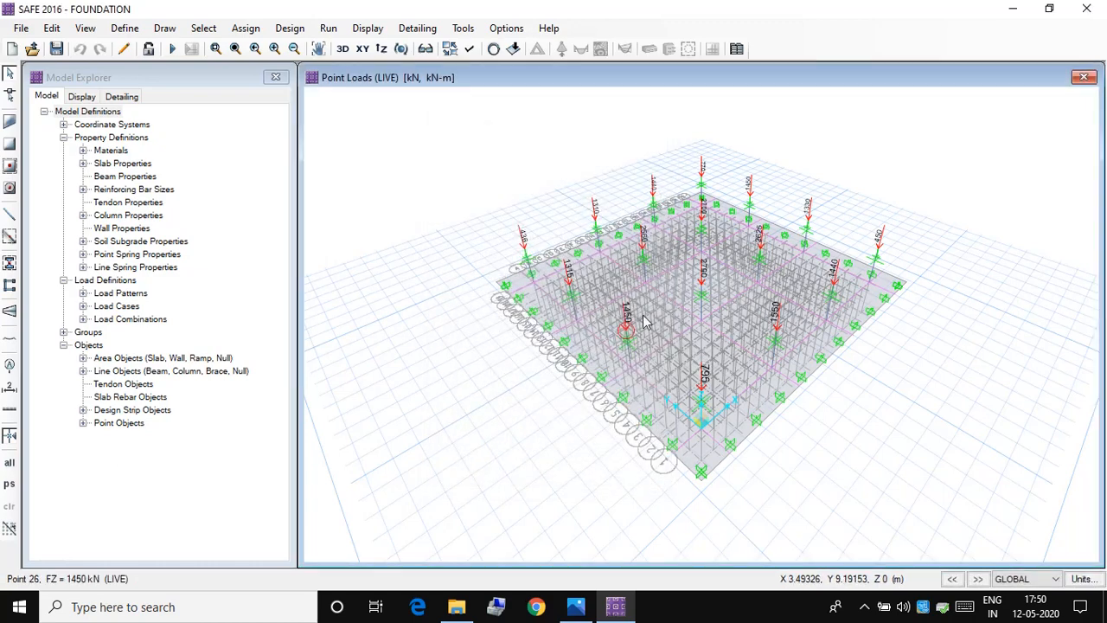
Step: Return the model to the XY plan view and run the analysis without design
left_click(361, 48)
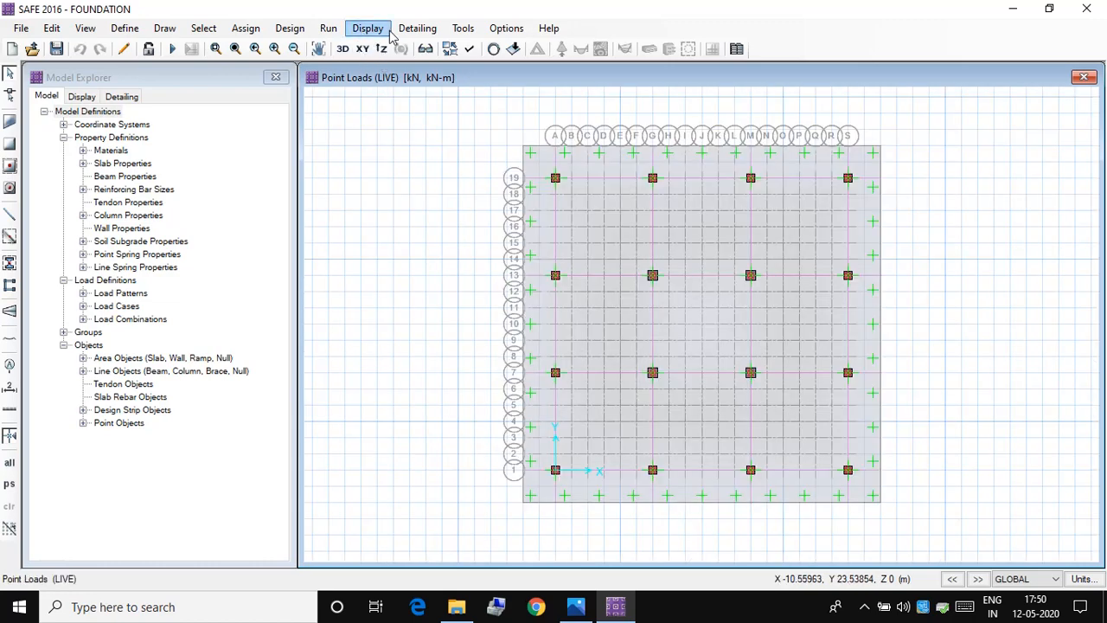
left_click(327, 29)
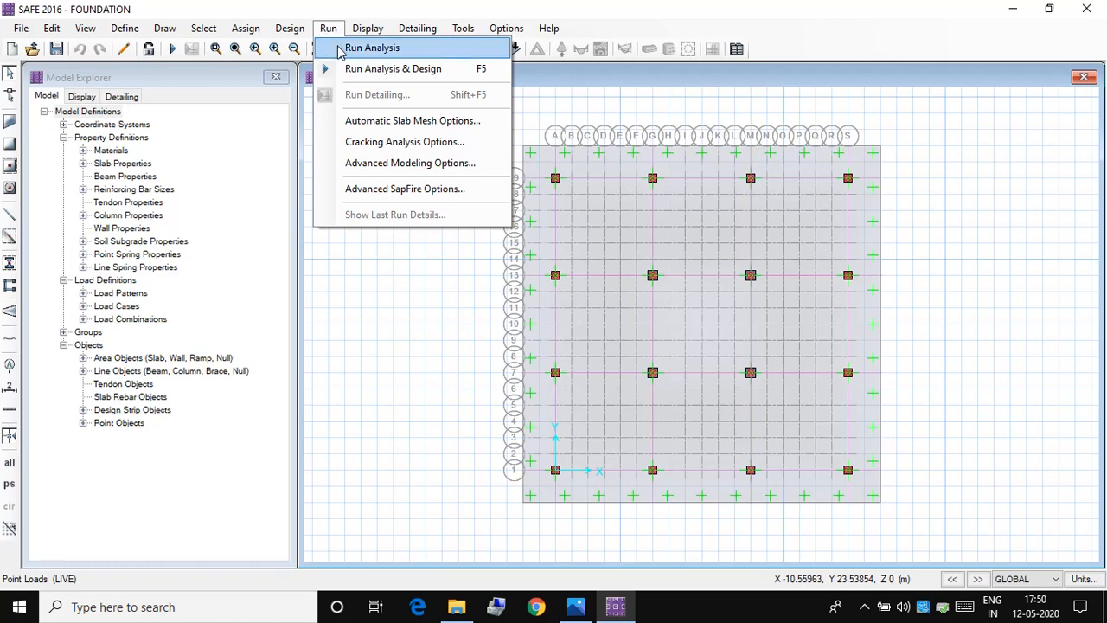
left_click(372, 48)
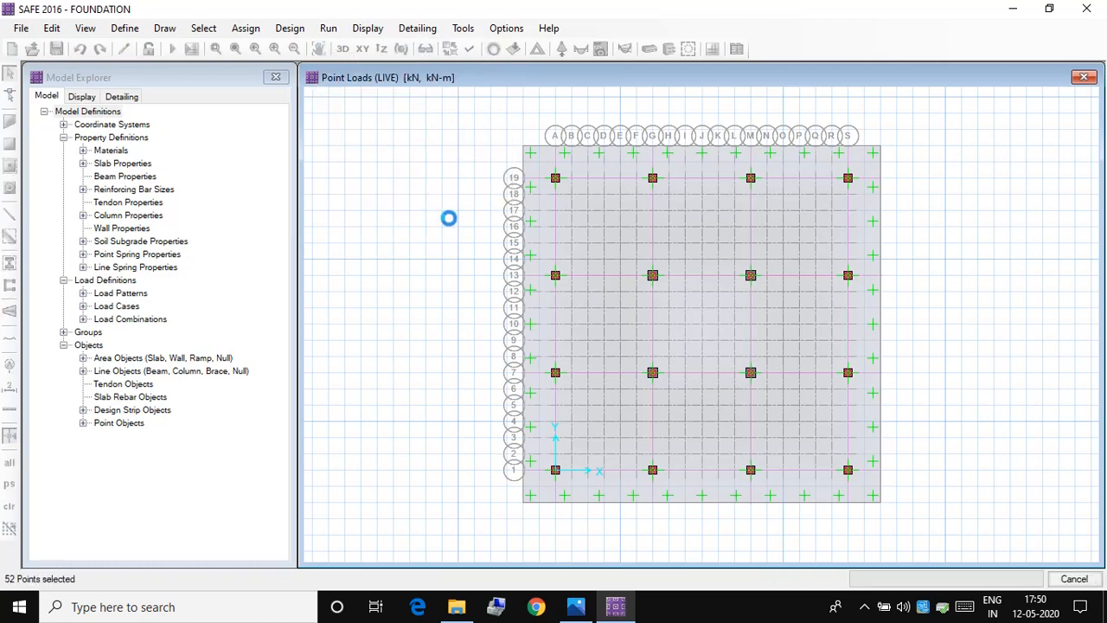
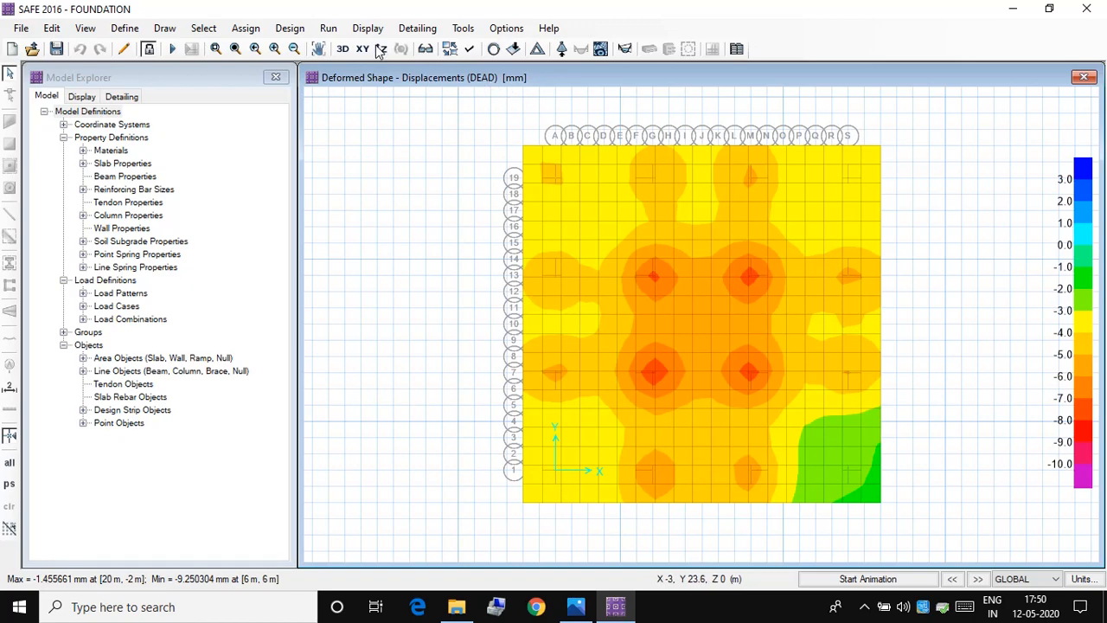
Step: Run the analysis and design of the mat, and display the punching shear design results at the columns
left_click(330, 29)
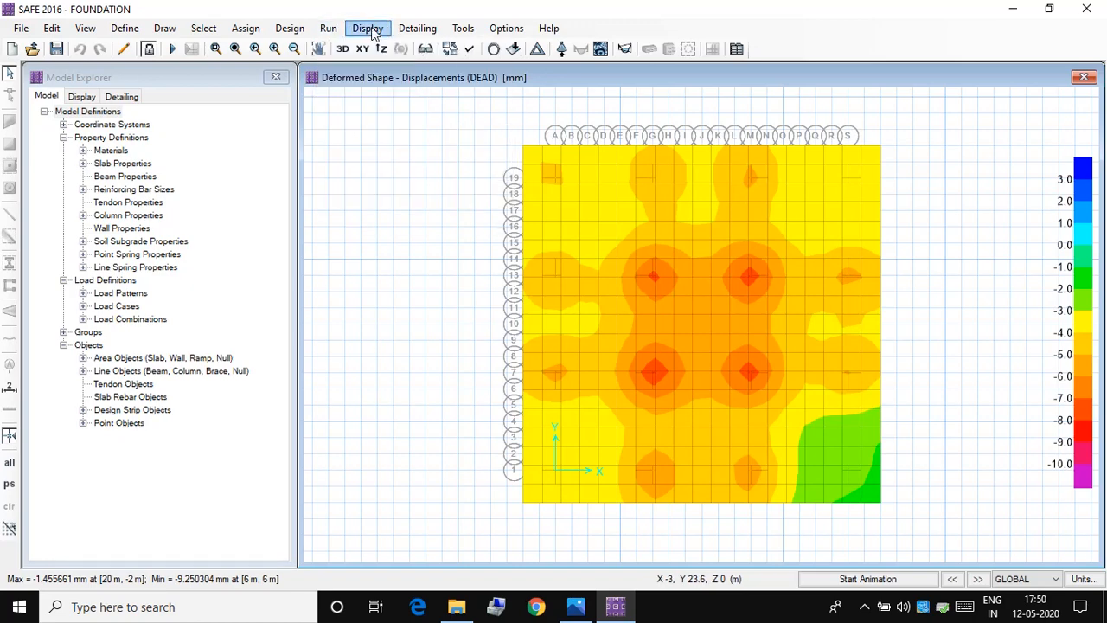
left_click(347, 29)
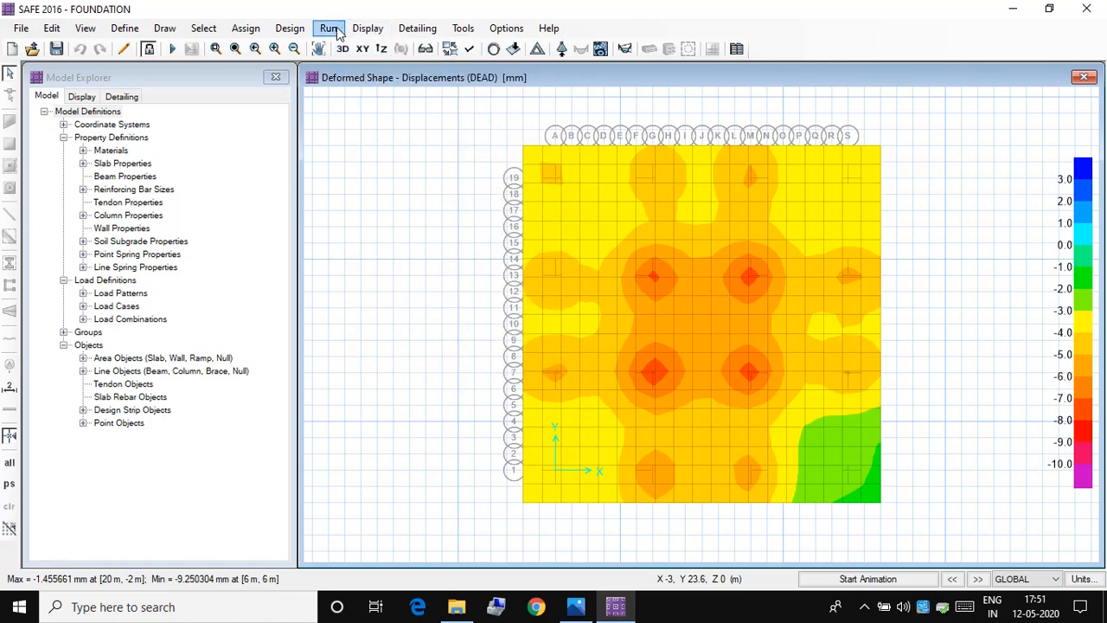
left_click(337, 30)
left_click(370, 67)
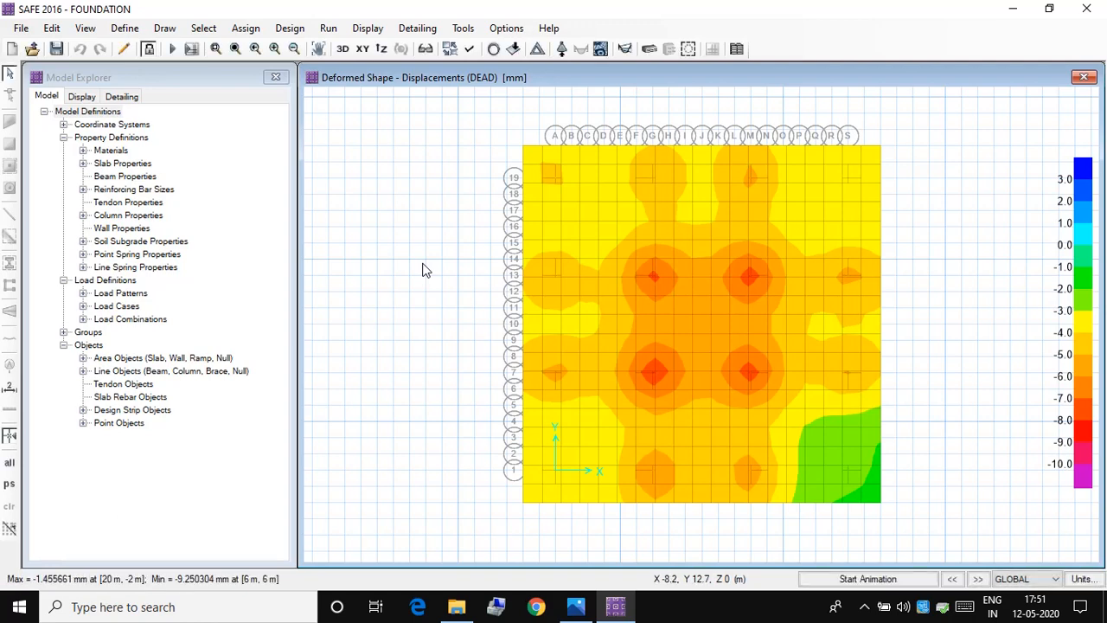
left_click(366, 27)
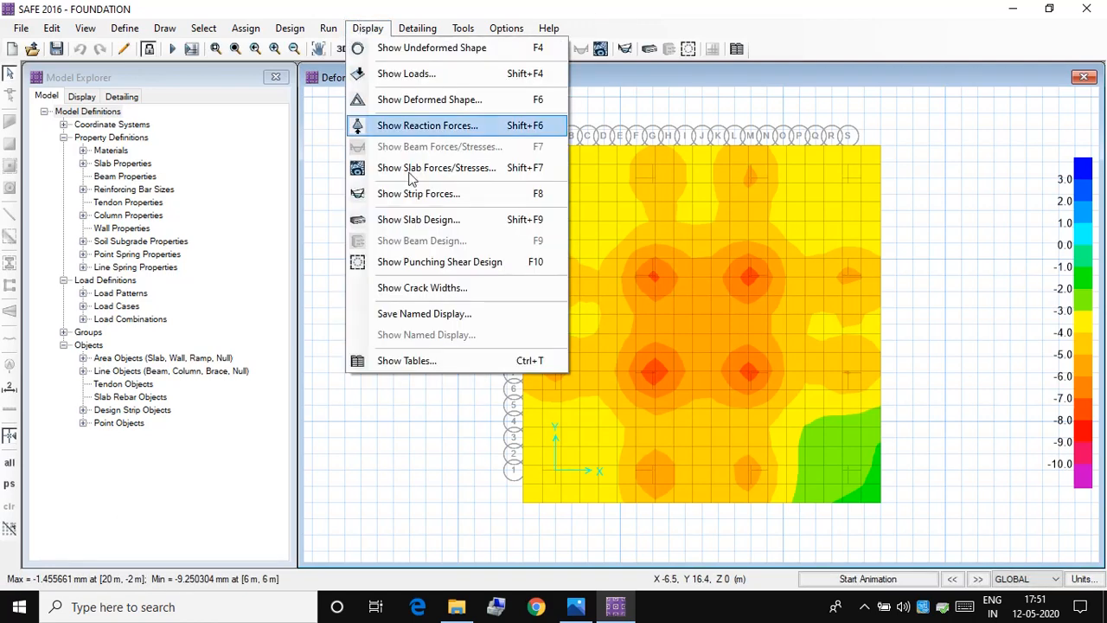
left_click(459, 260)
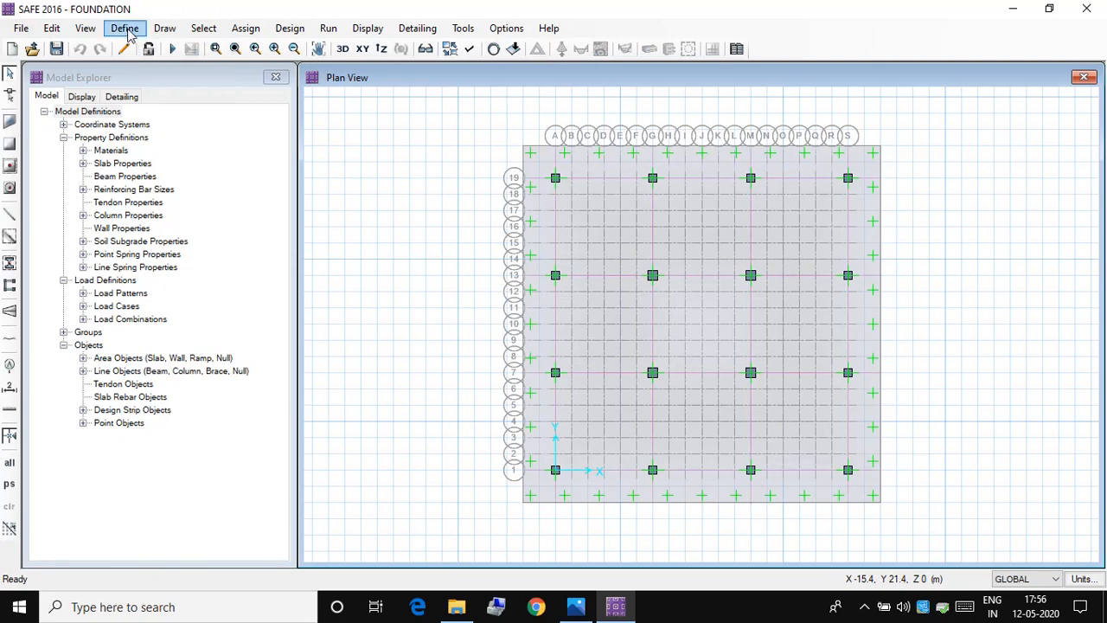
Step: Set the thickness of the MAT slab property to 900 mm
left_click(126, 29)
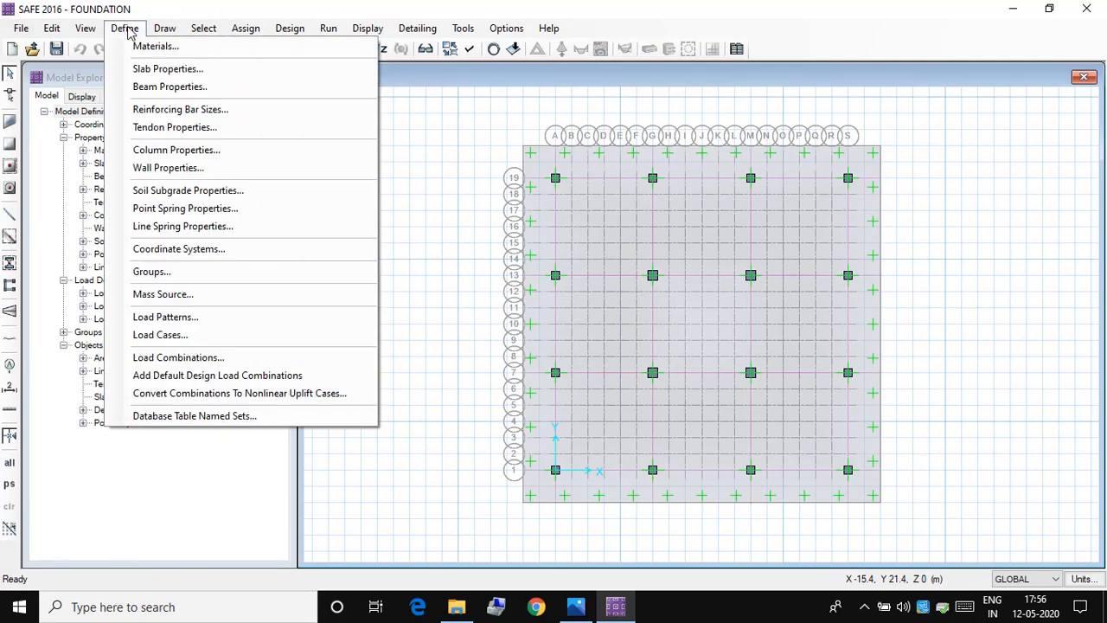
left_click(164, 69)
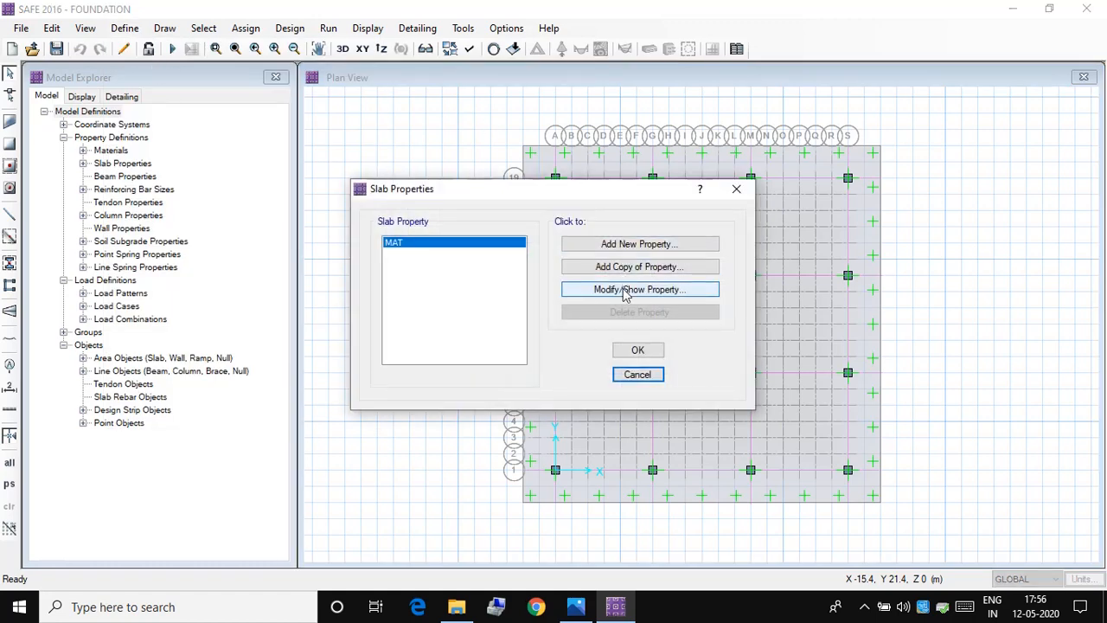
left_click(624, 292)
left_click_drag(643, 294, 591, 289)
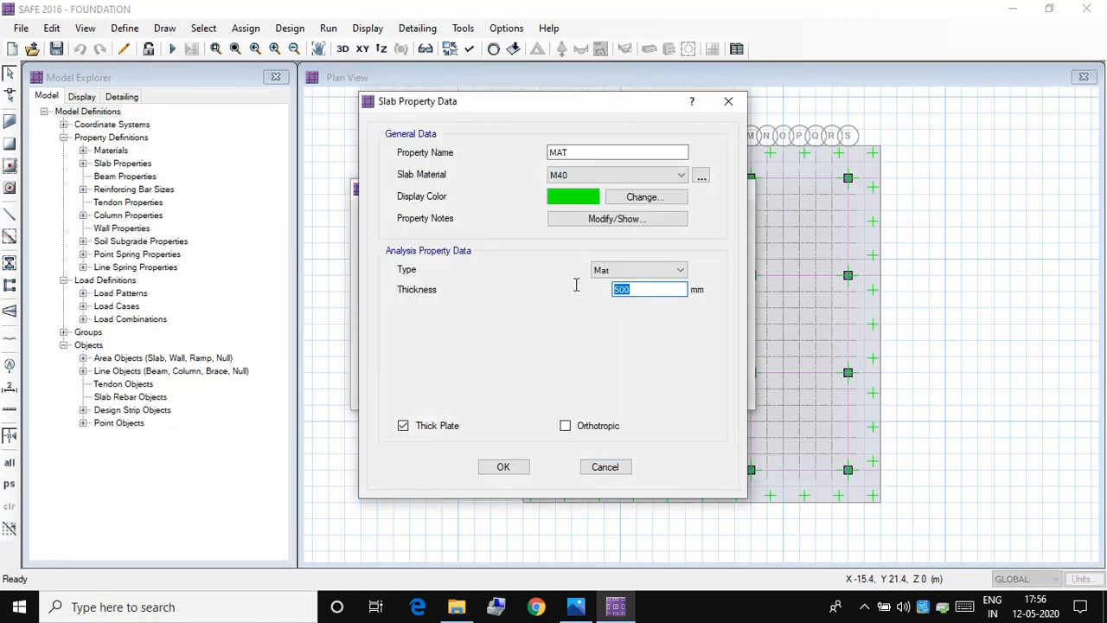
type("9")
left_click(506, 466)
left_click(634, 352)
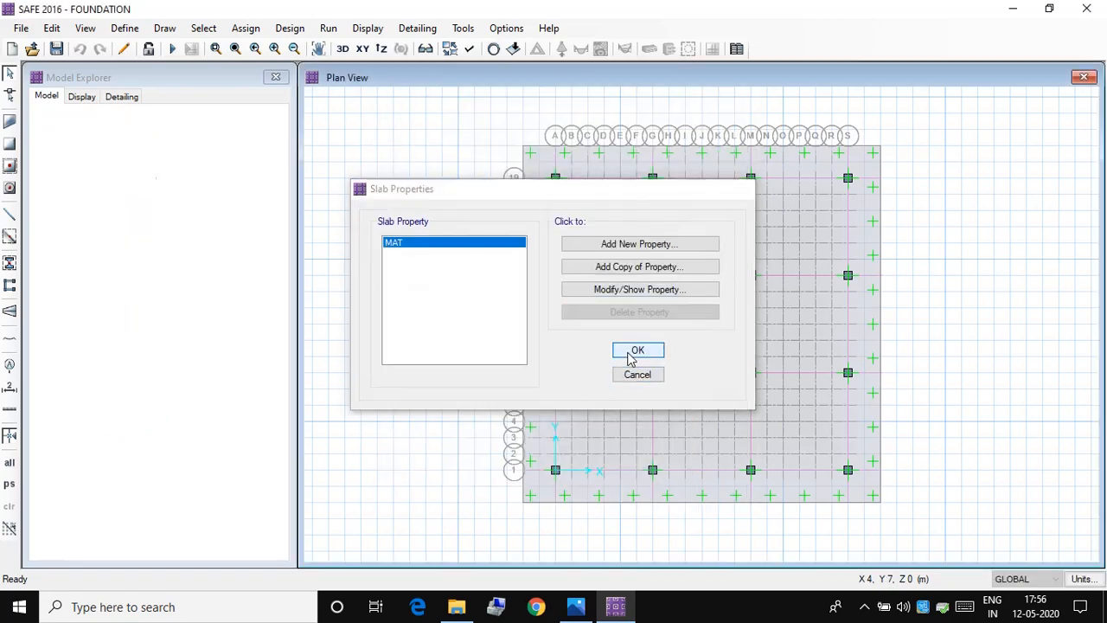
Step: Rerun the analysis and design with the 900 mm mat and display the punching shear capacity ratios
left_click(328, 28)
left_click(353, 73)
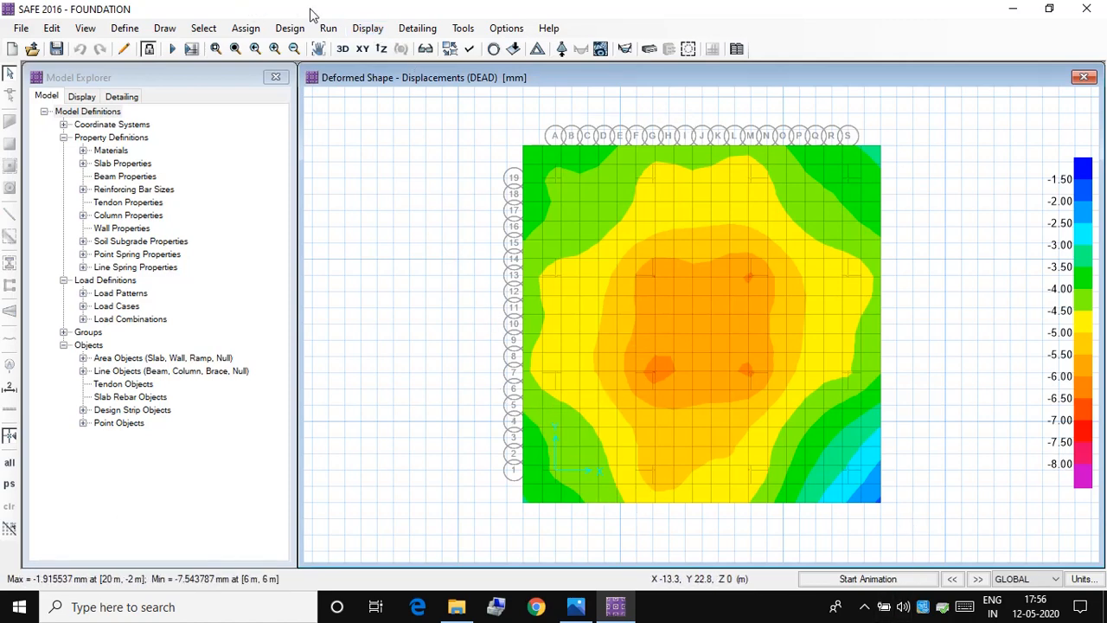
left_click(354, 31)
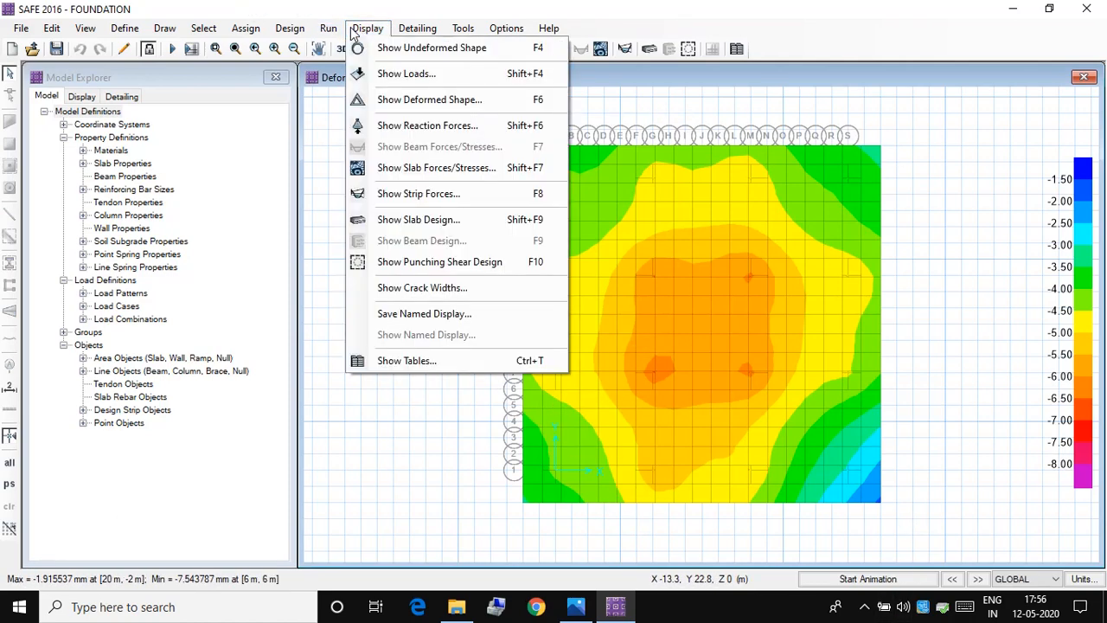
left_click(400, 260)
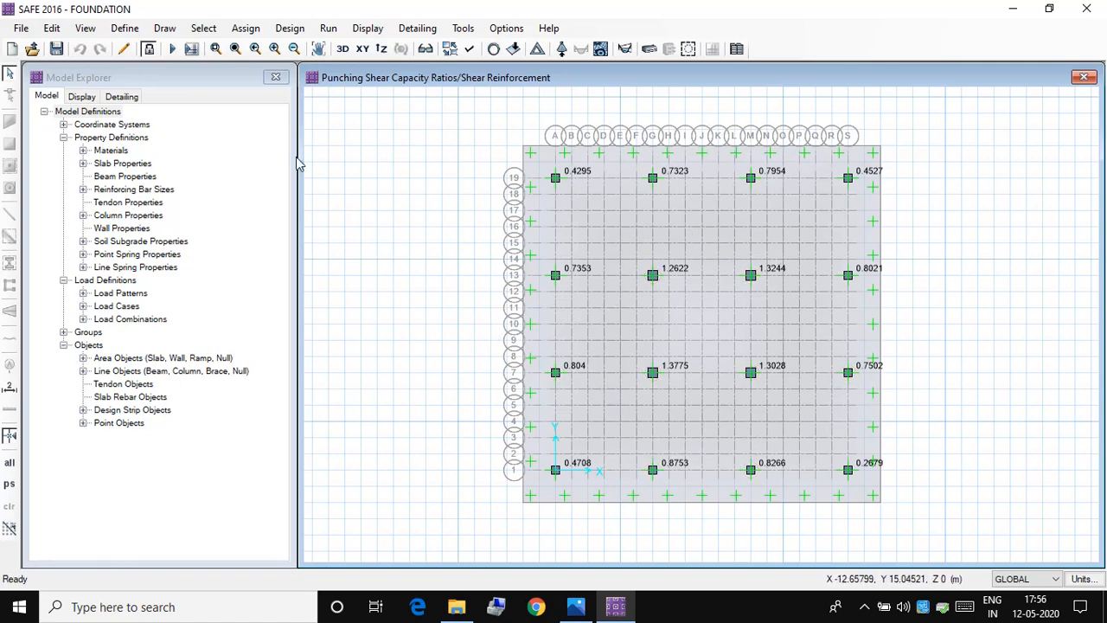
Step: Unlock the model, accepting deletion of its results, and set the MAT slab property's thickness to 1200 mm
left_click(148, 48)
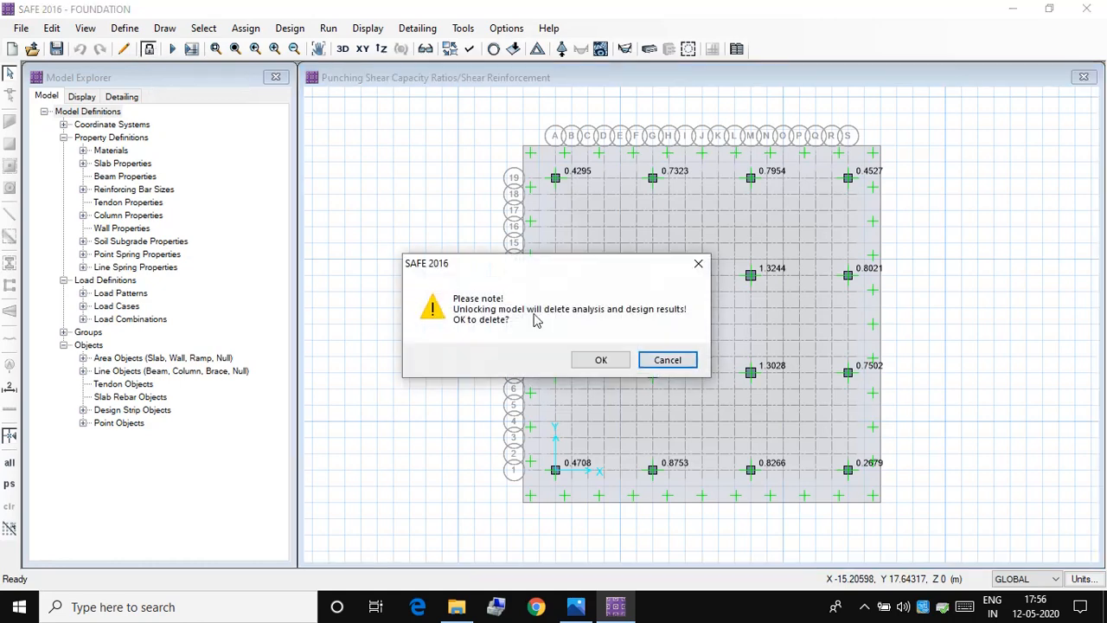
left_click(597, 361)
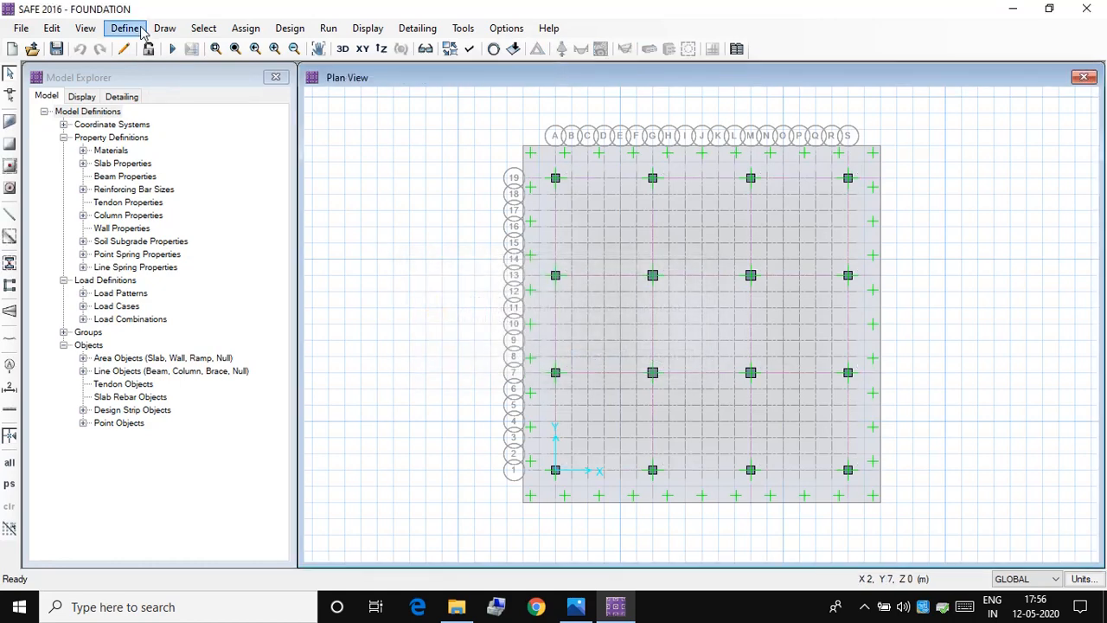
left_click(124, 27)
left_click(155, 73)
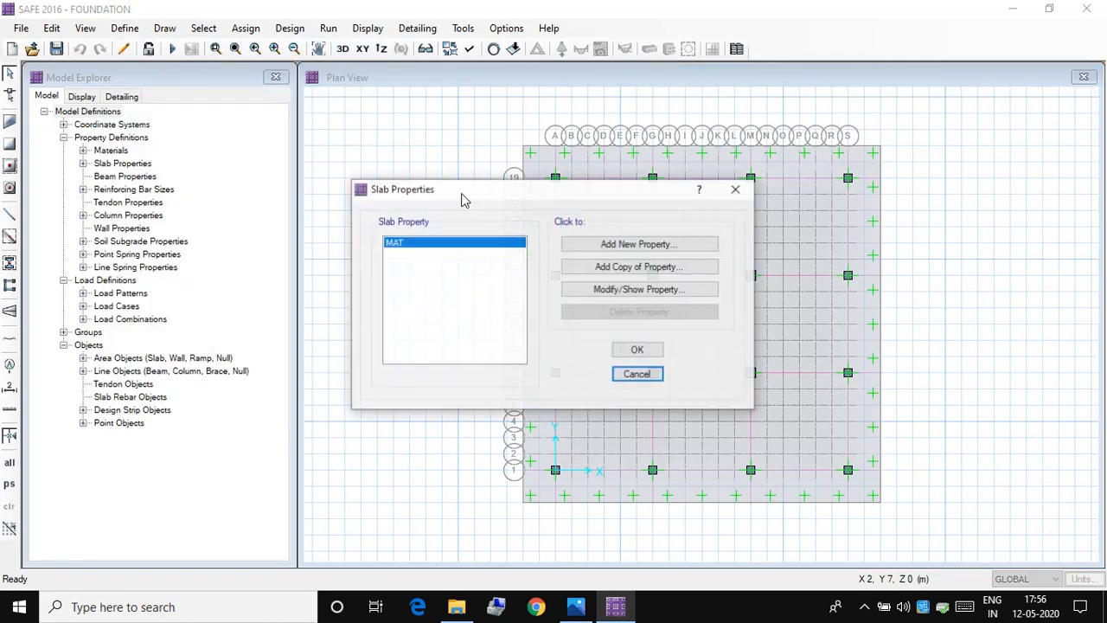
left_click(605, 289)
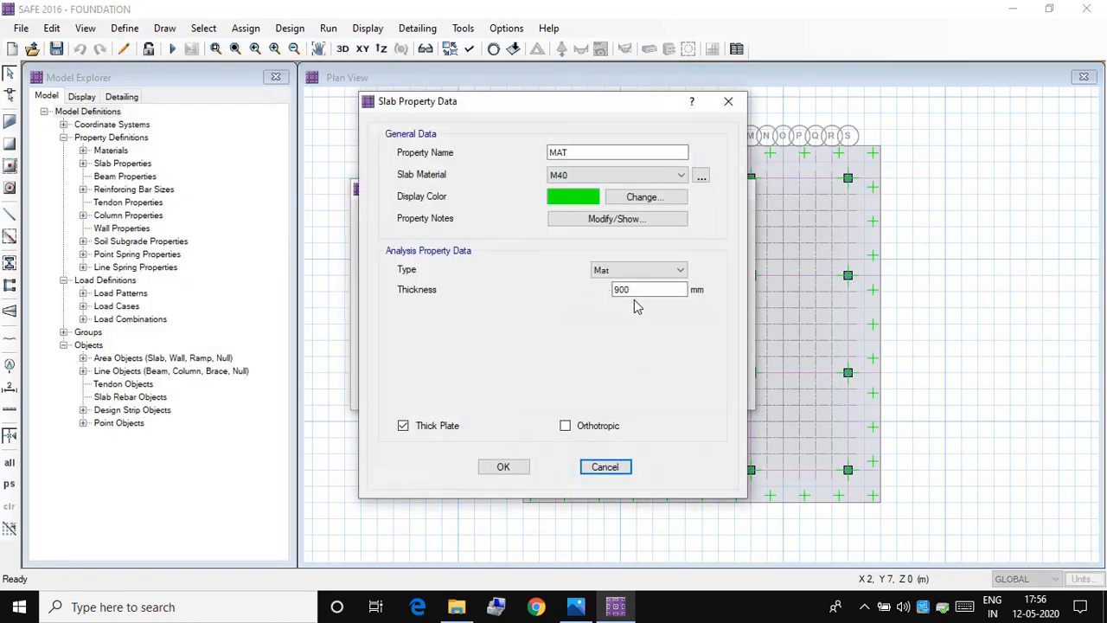
left_click_drag(640, 296, 569, 292)
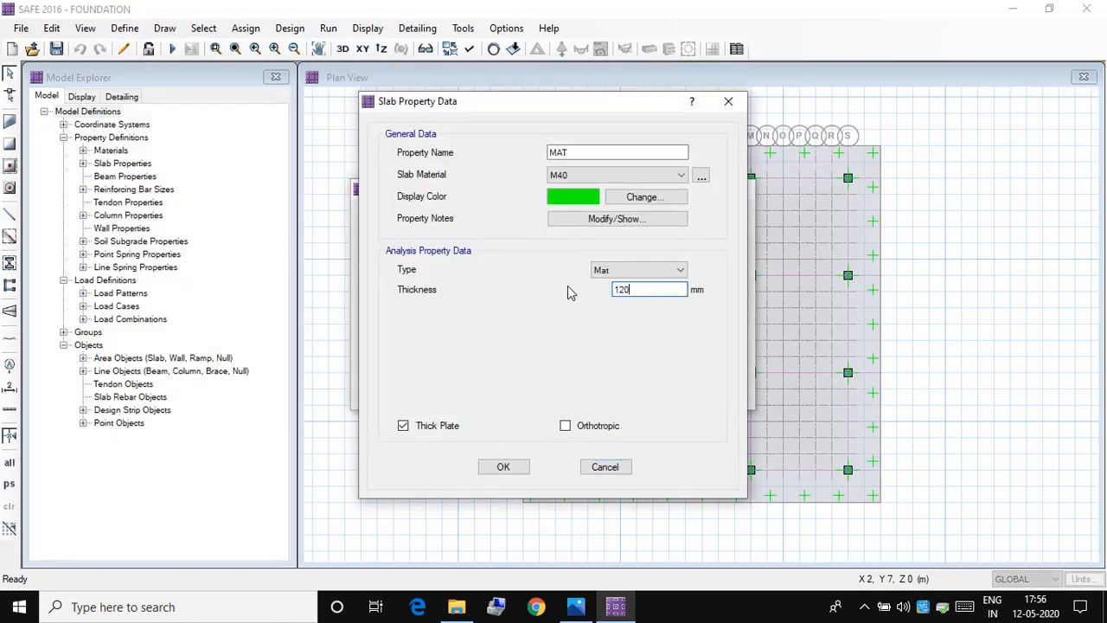
type("1200")
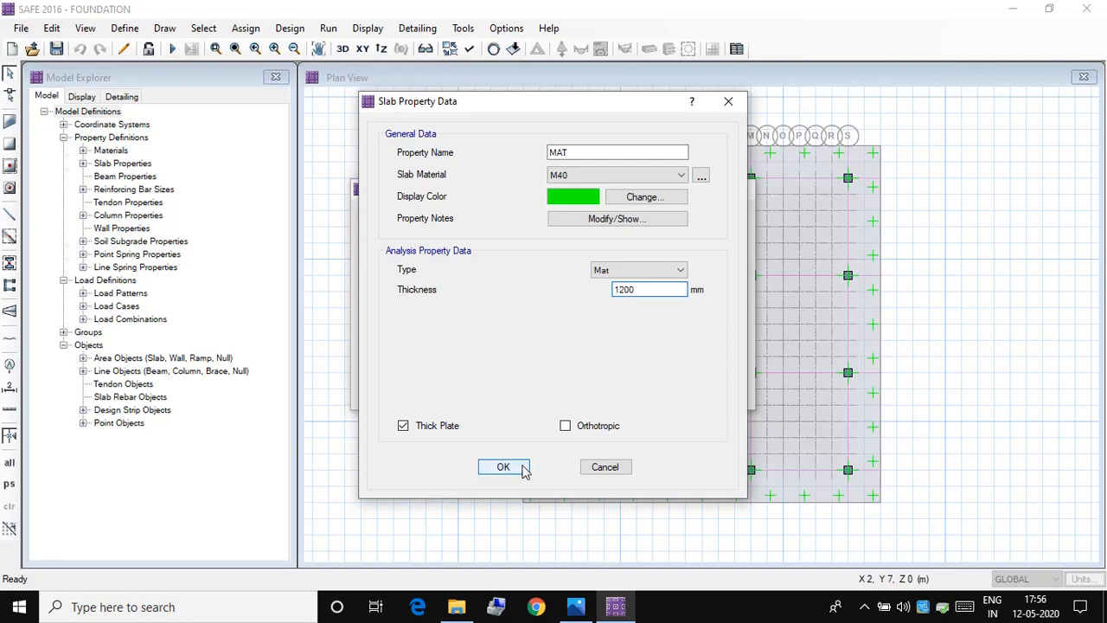
left_click(521, 467)
left_click(635, 348)
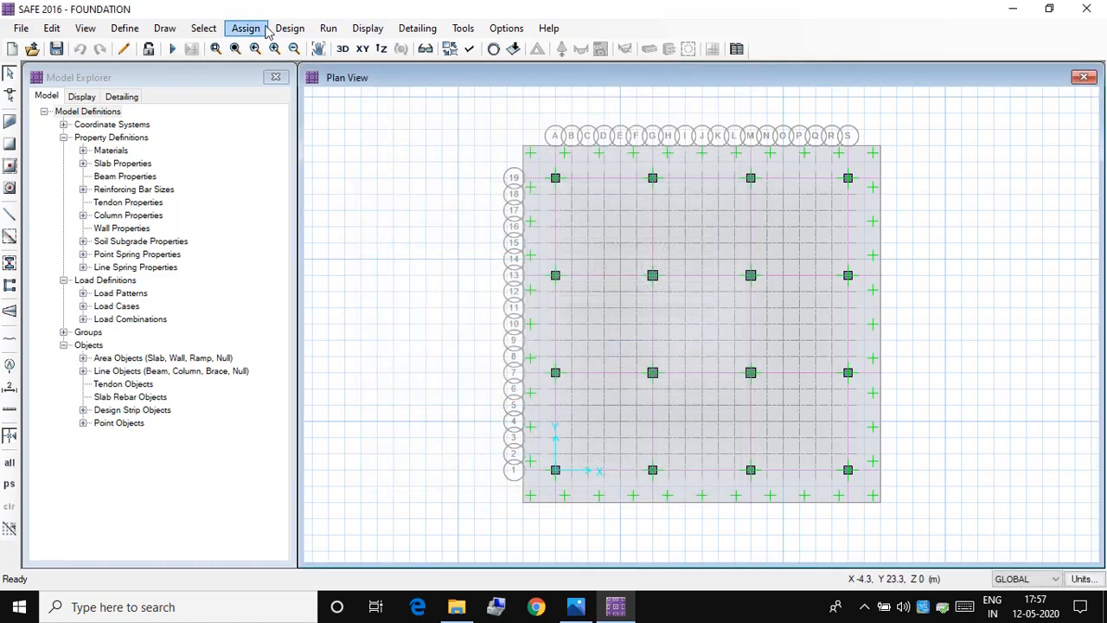
Step: Run the analysis and design with the 1200 mm mat and display the punching shear capacity ratios
left_click(327, 28)
left_click(392, 69)
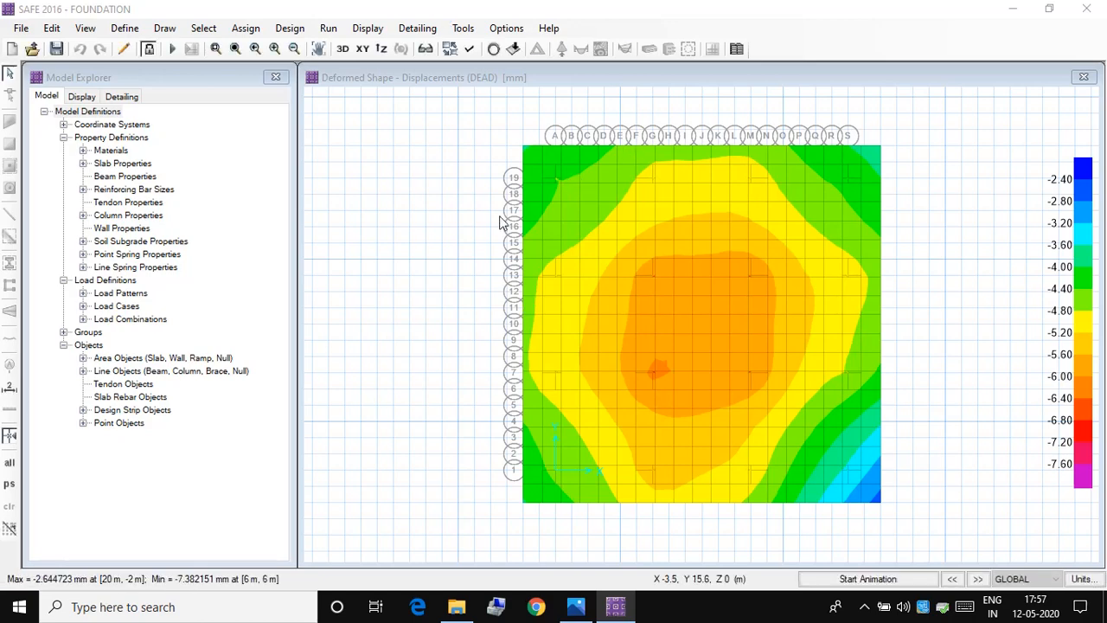
left_click(367, 32)
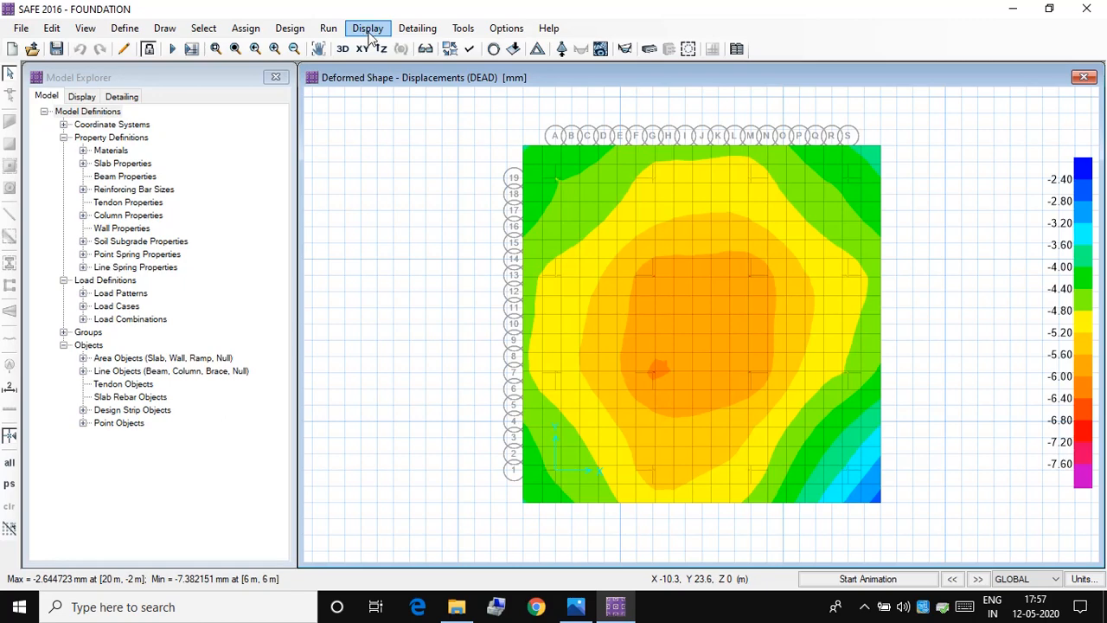
left_click(367, 28)
left_click(415, 259)
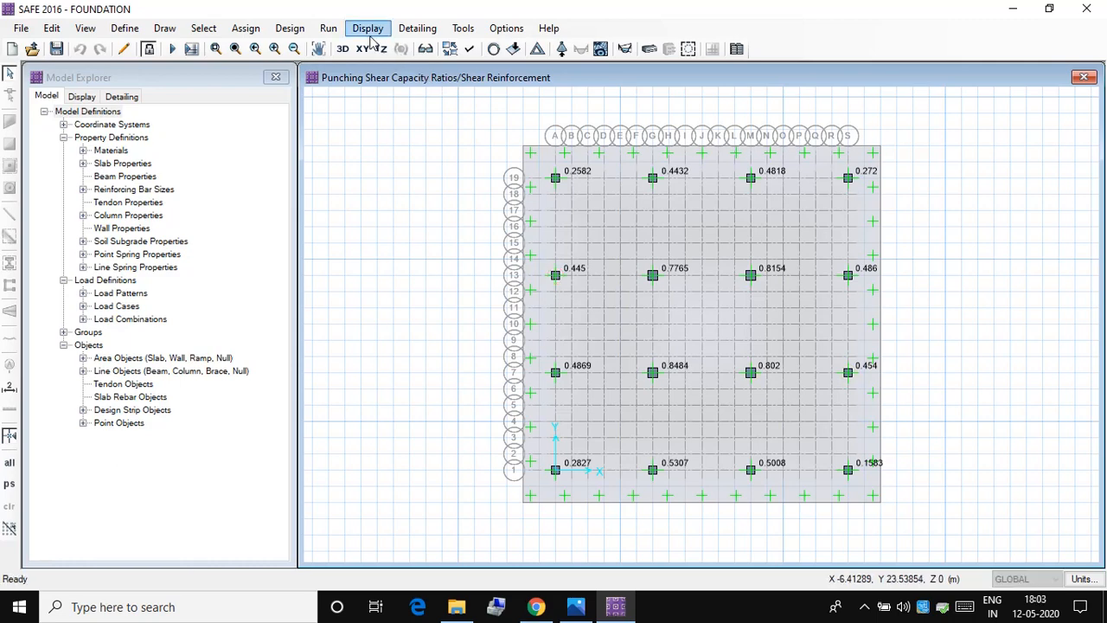
Step: Display the filled strip moment diagrams for load combination COMBU, first for Layer A alone and then for Layers A and B
left_click(368, 31)
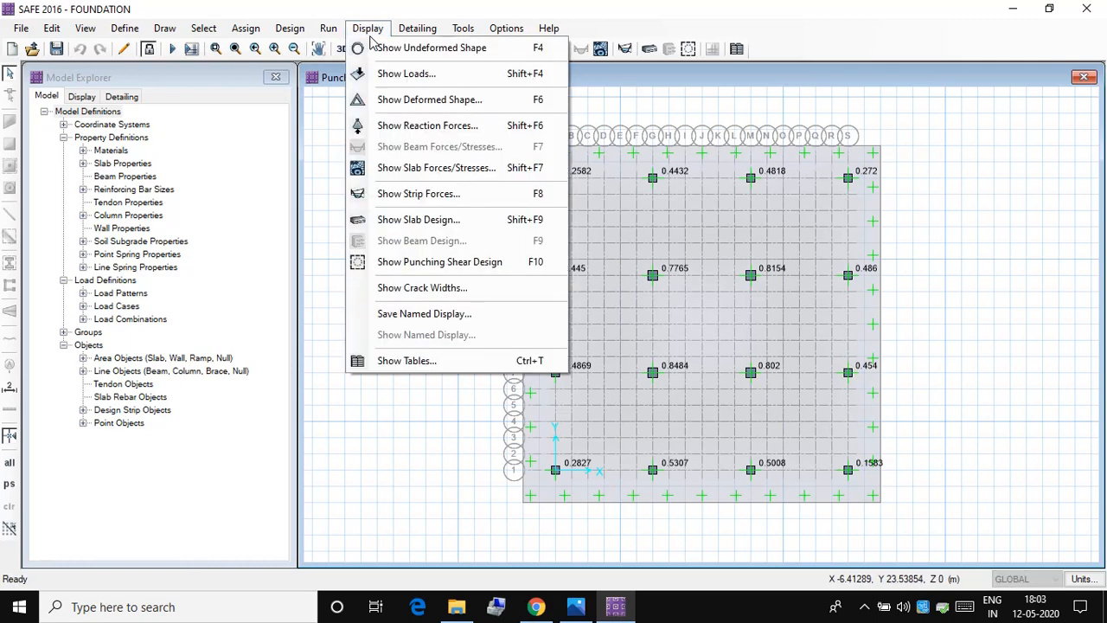
left_click(405, 193)
left_click_drag(534, 98, 274, 107)
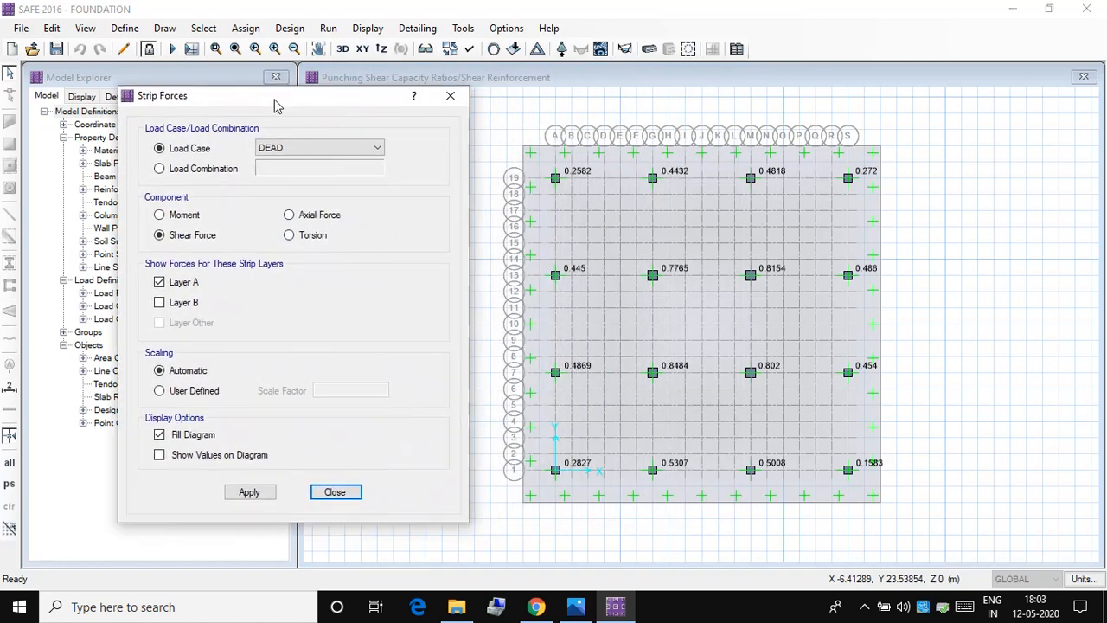
left_click(290, 148)
left_click(297, 150)
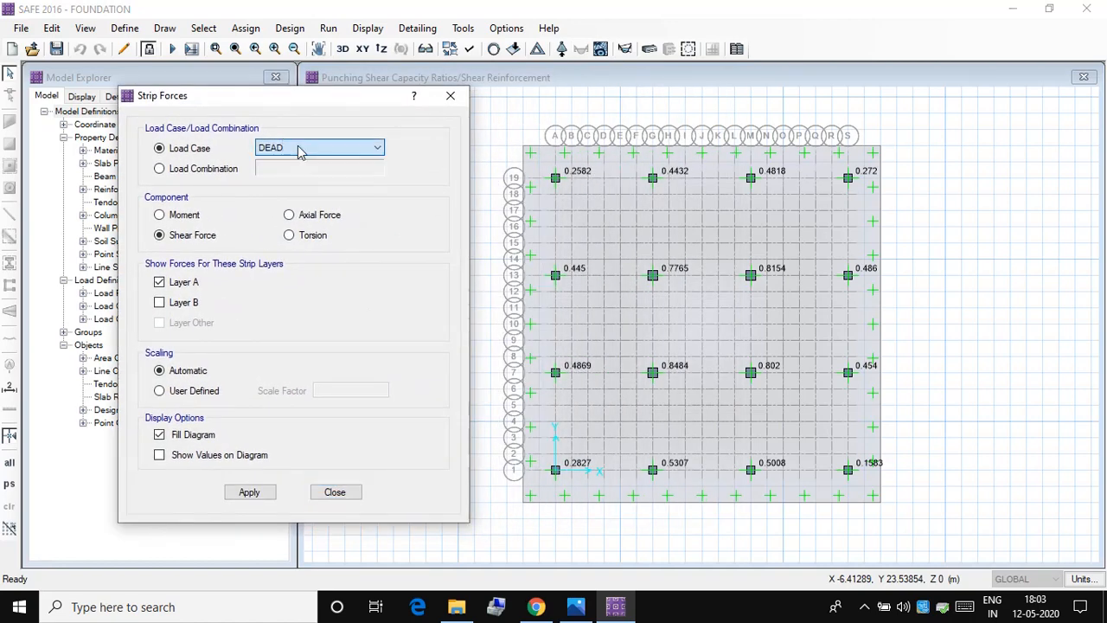
left_click(222, 168)
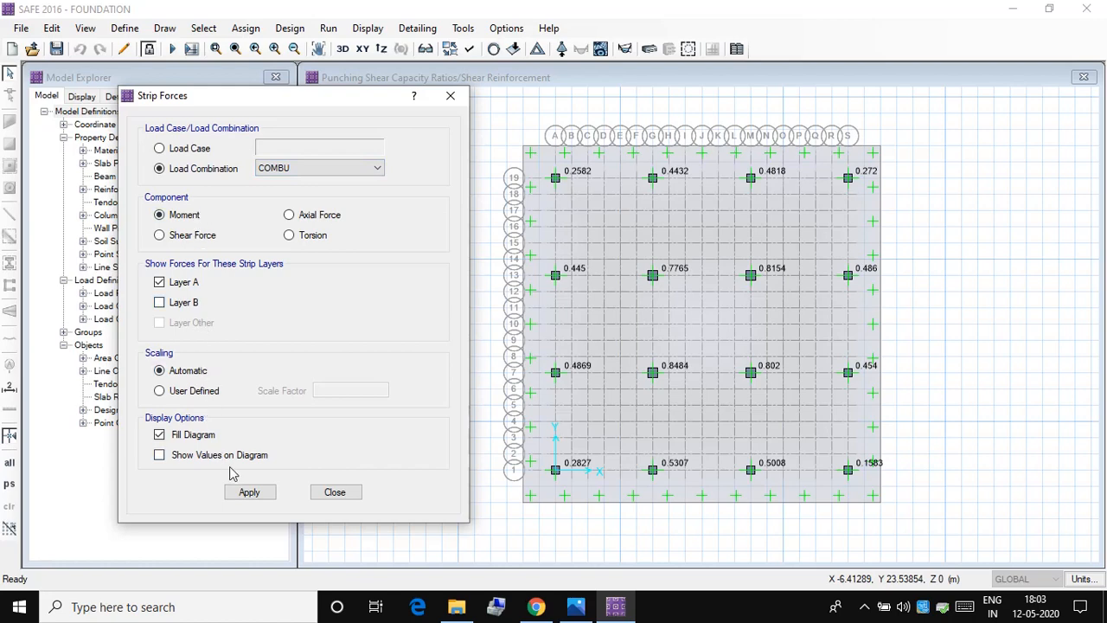
left_click(248, 491)
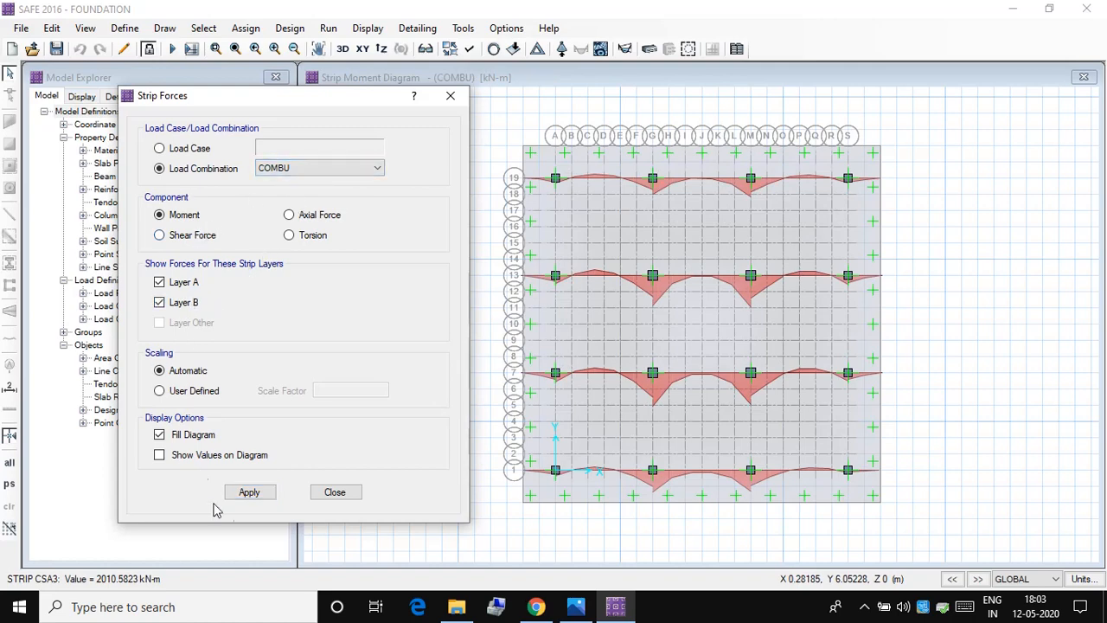
left_click(253, 492)
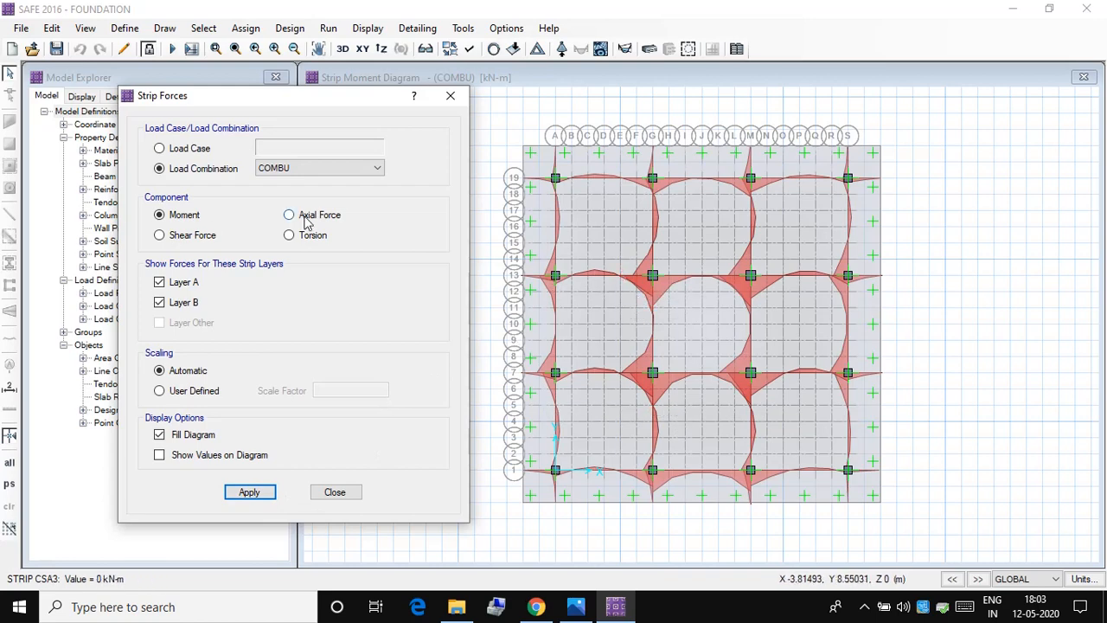
Step: View the COMBU strip shear force, torsion and axial force diagrams for Layers A and B in turn, and close the strip forces settings
left_click(250, 495)
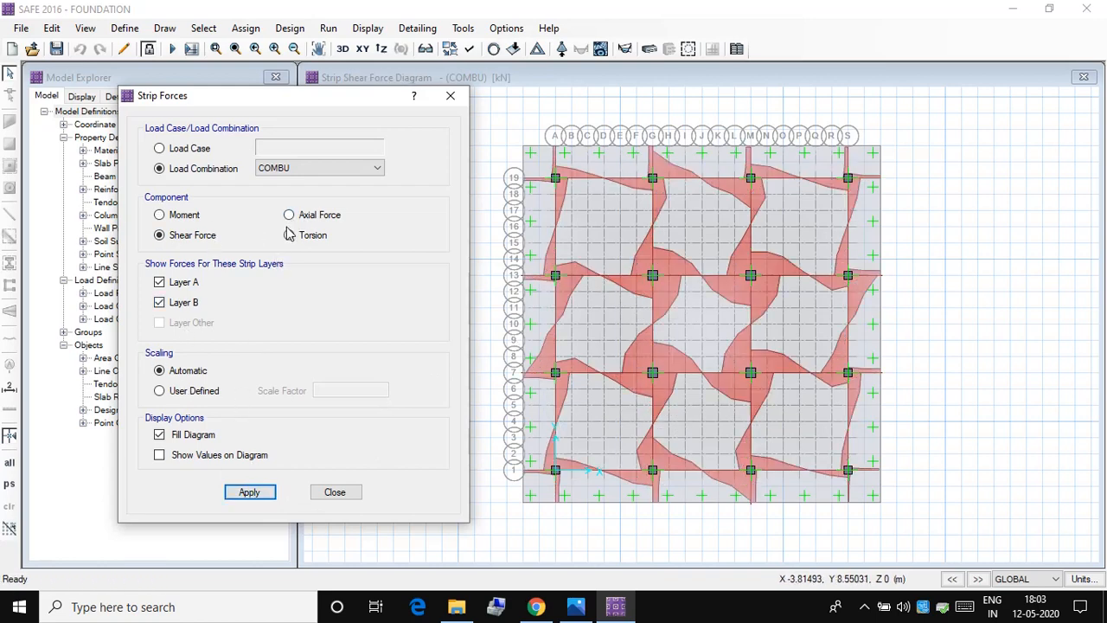
left_click(270, 492)
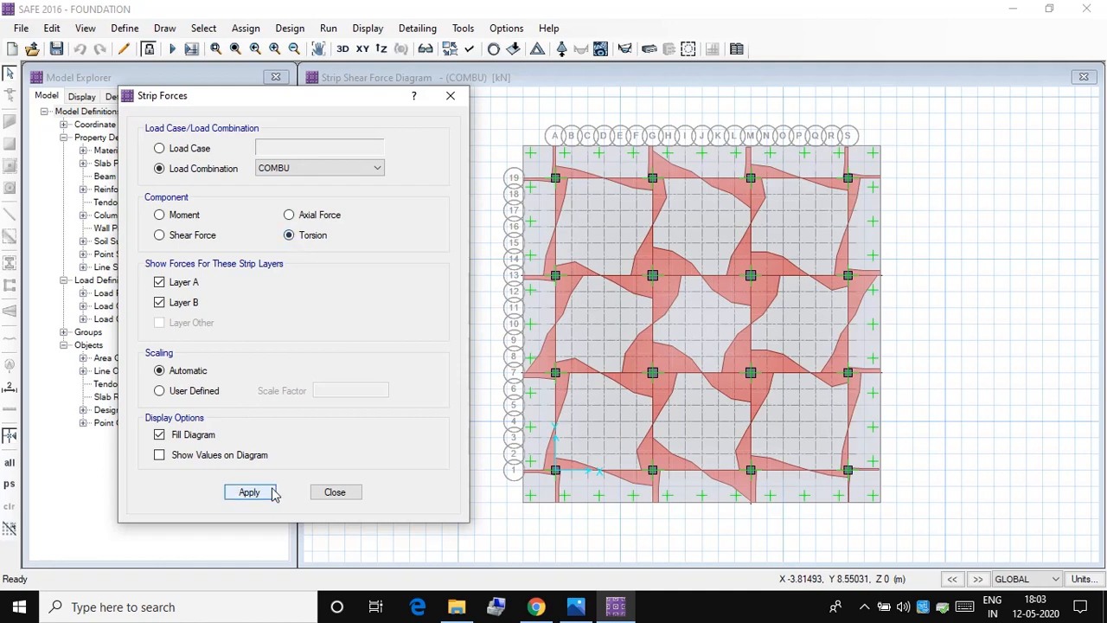
left_click(301, 215)
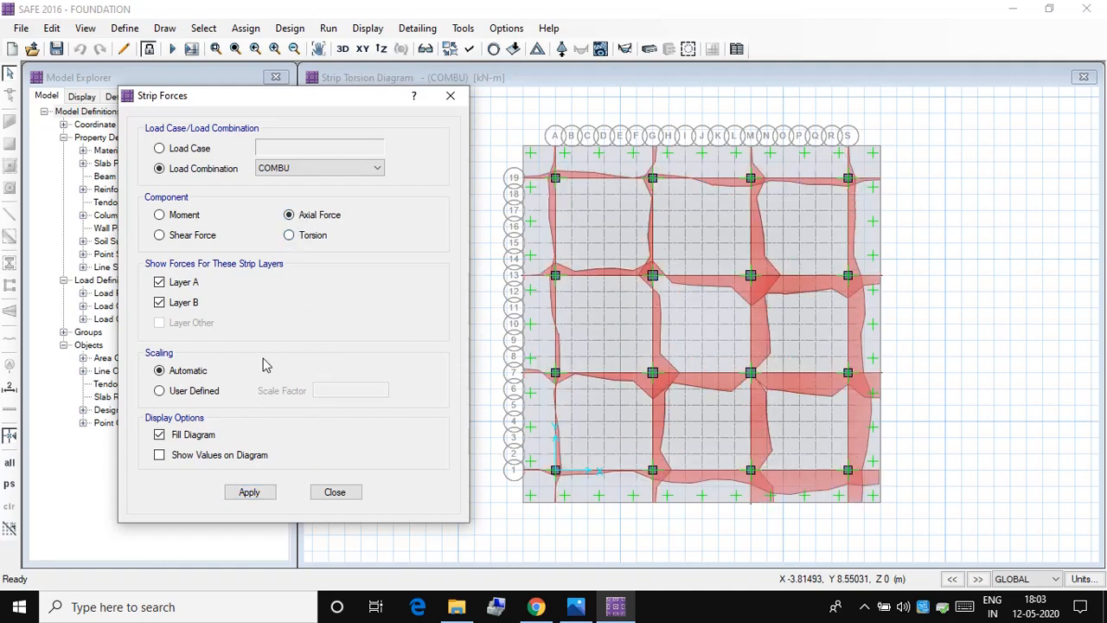
left_click(269, 497)
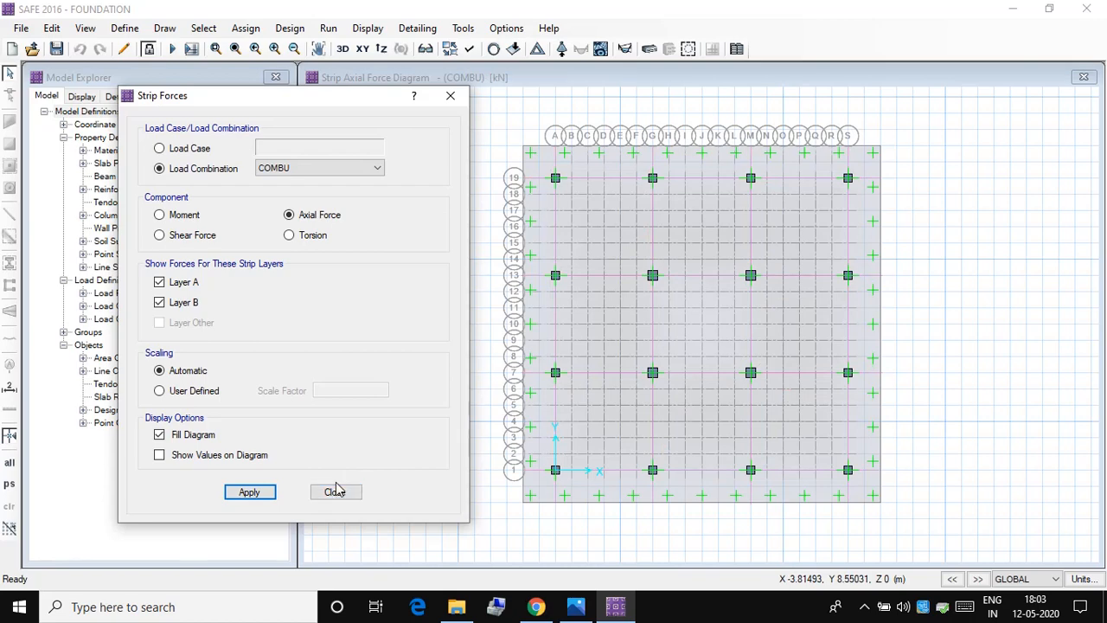
left_click(337, 490)
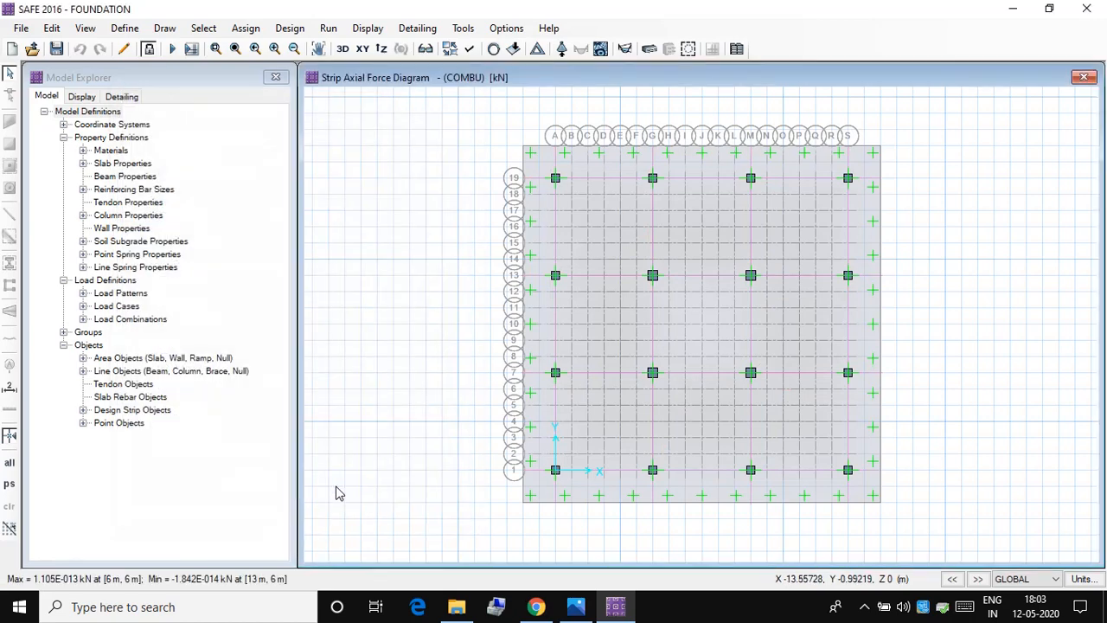
Step: Display the slab resultant moment contours M11 and M22 for load combination COMBU on the deformed shape
left_click(367, 28)
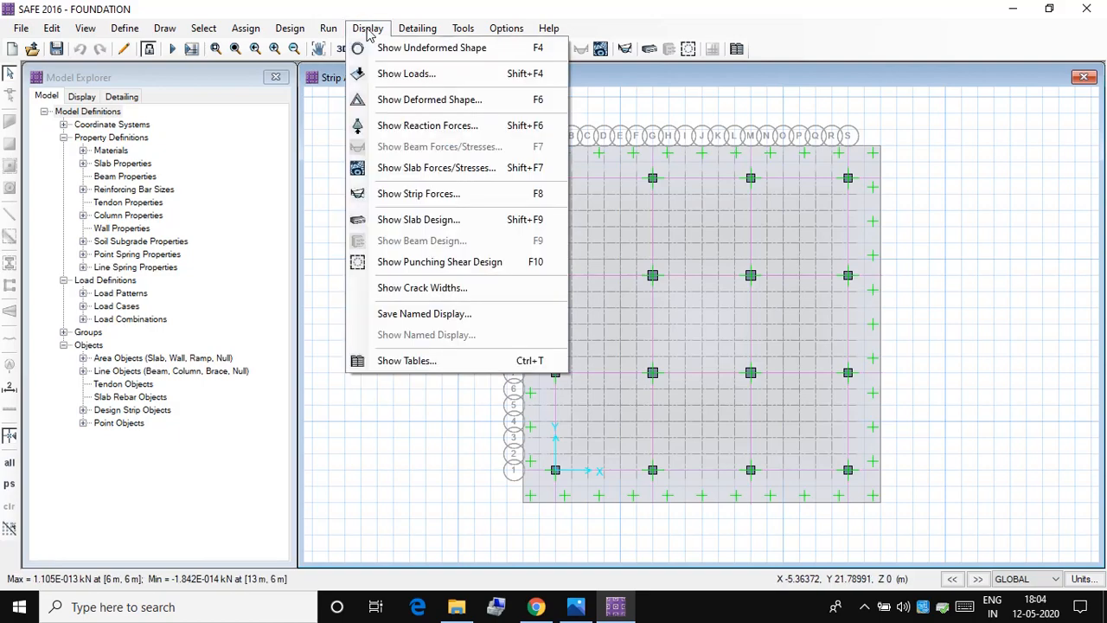
left_click(406, 169)
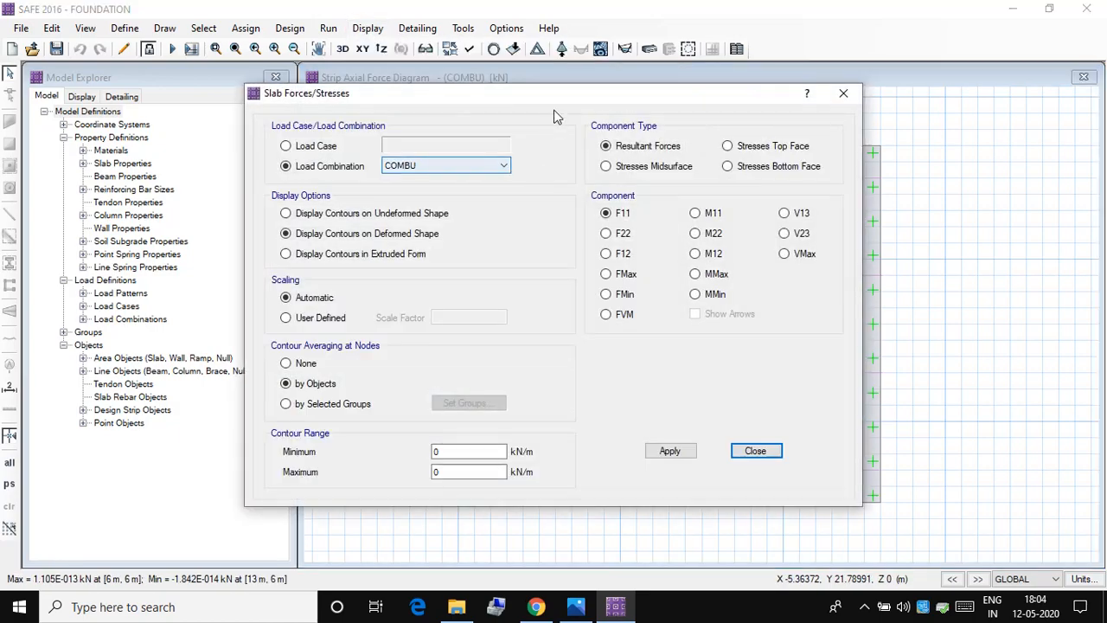
left_click_drag(554, 104, 282, 119)
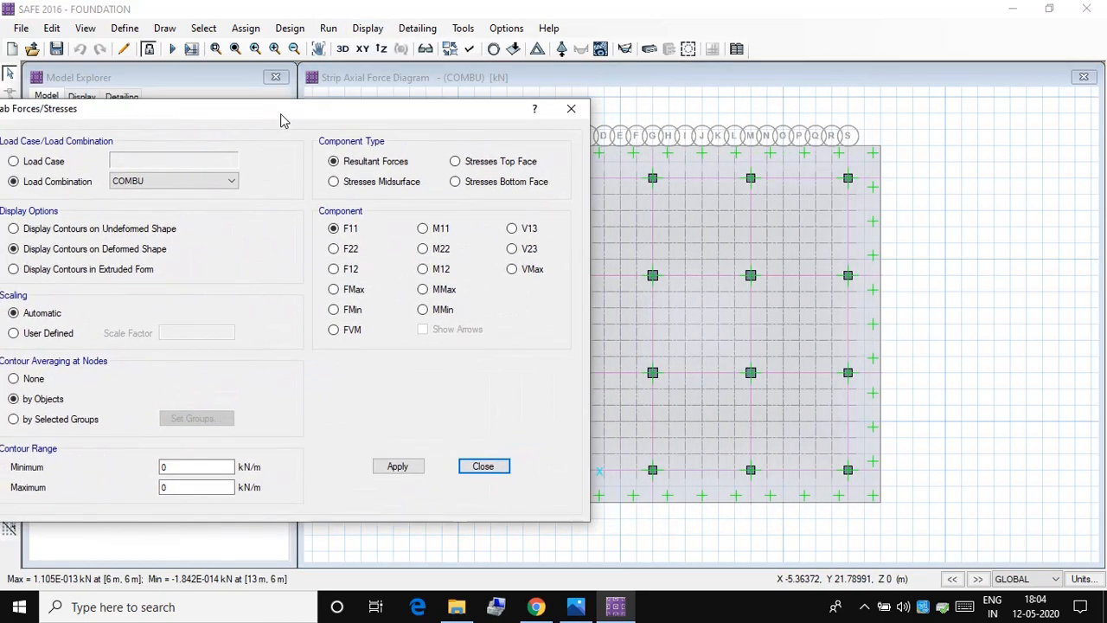
left_click(422, 228)
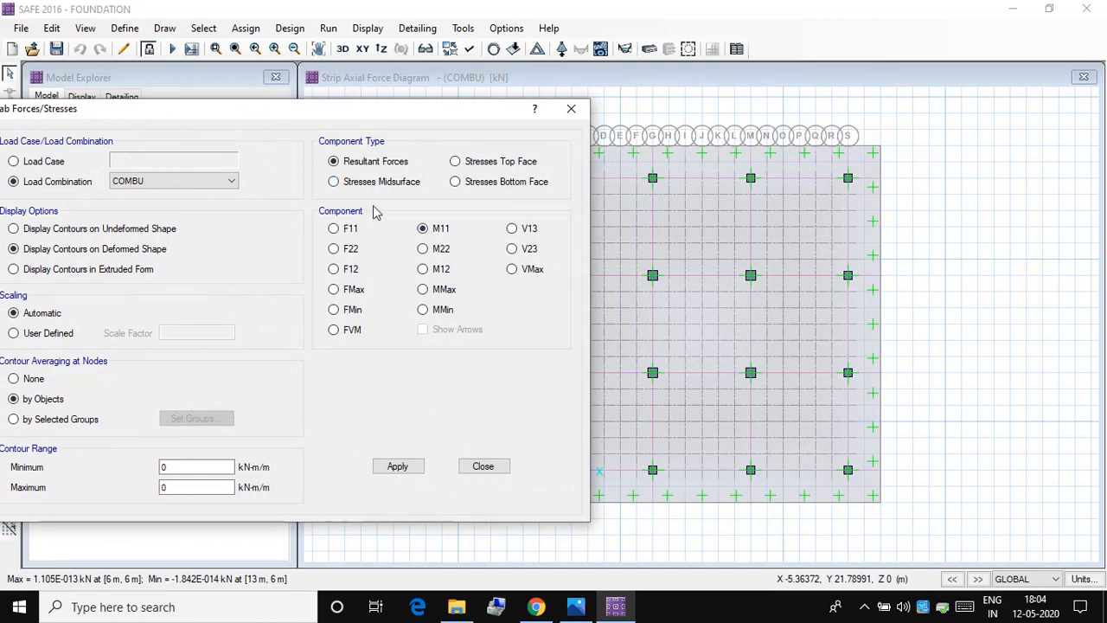
left_click_drag(395, 121, 249, 91)
left_click(253, 436)
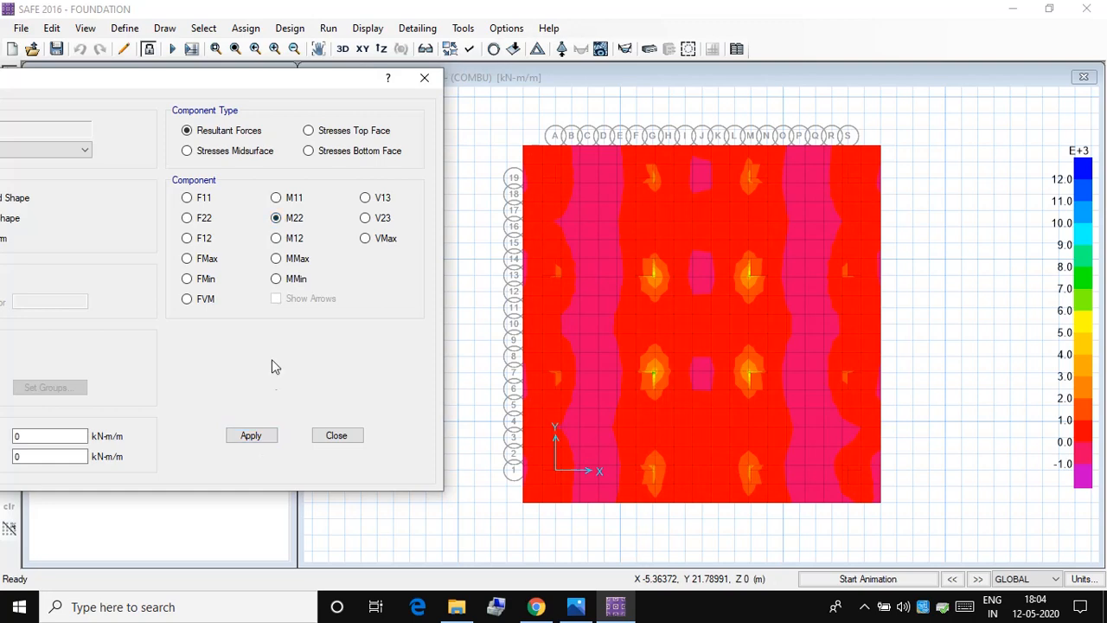
left_click(264, 436)
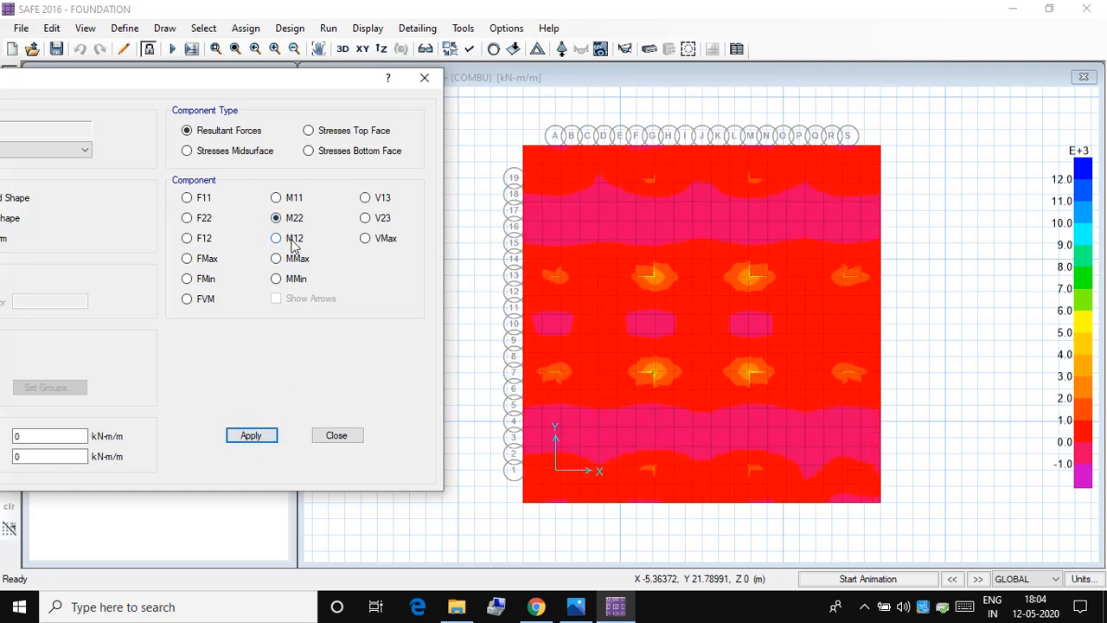
Step: View the COMBU slab shear contours V13 and V23 in turn, and close the slab forces settings
left_click(270, 436)
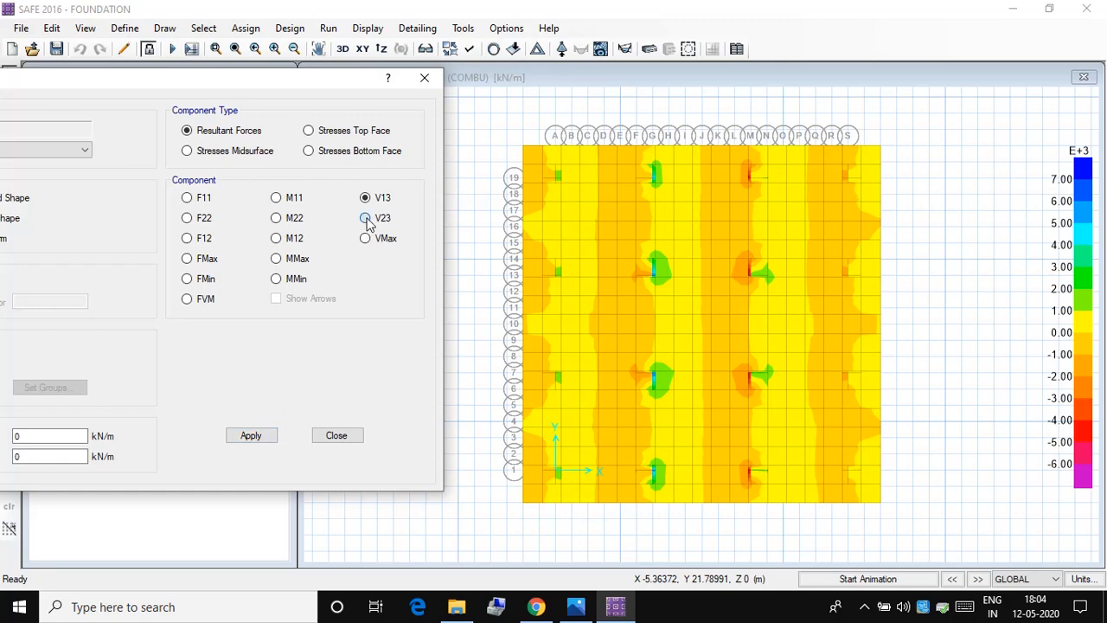
left_click(266, 438)
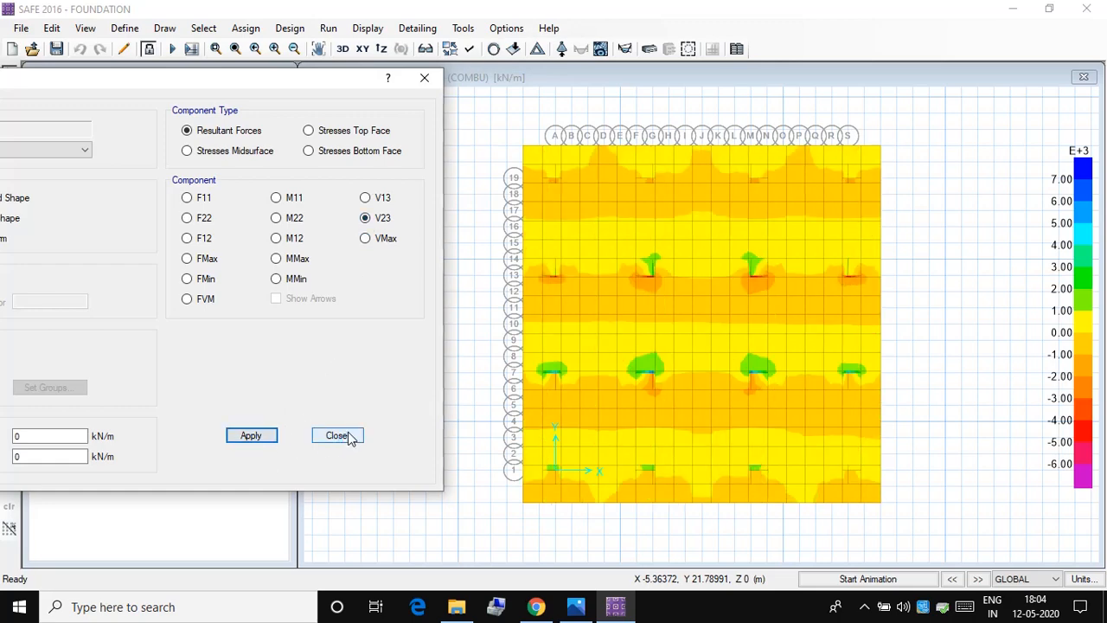
left_click(349, 437)
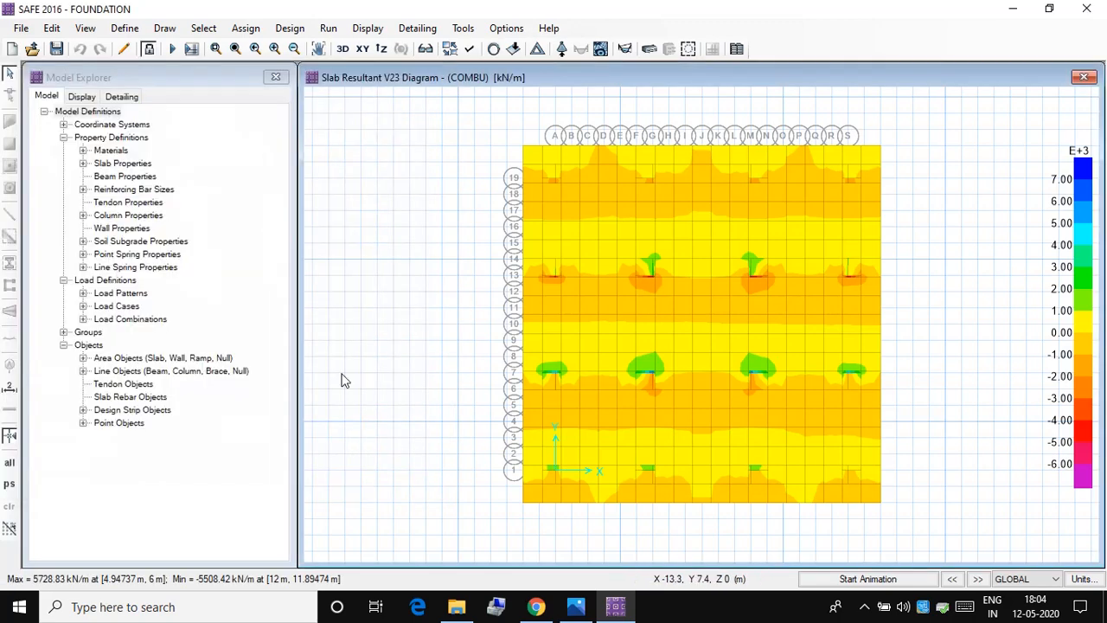
Step: Display the crack widths for load combination COMBU on the slab's bottom face and on its top face
left_click(367, 29)
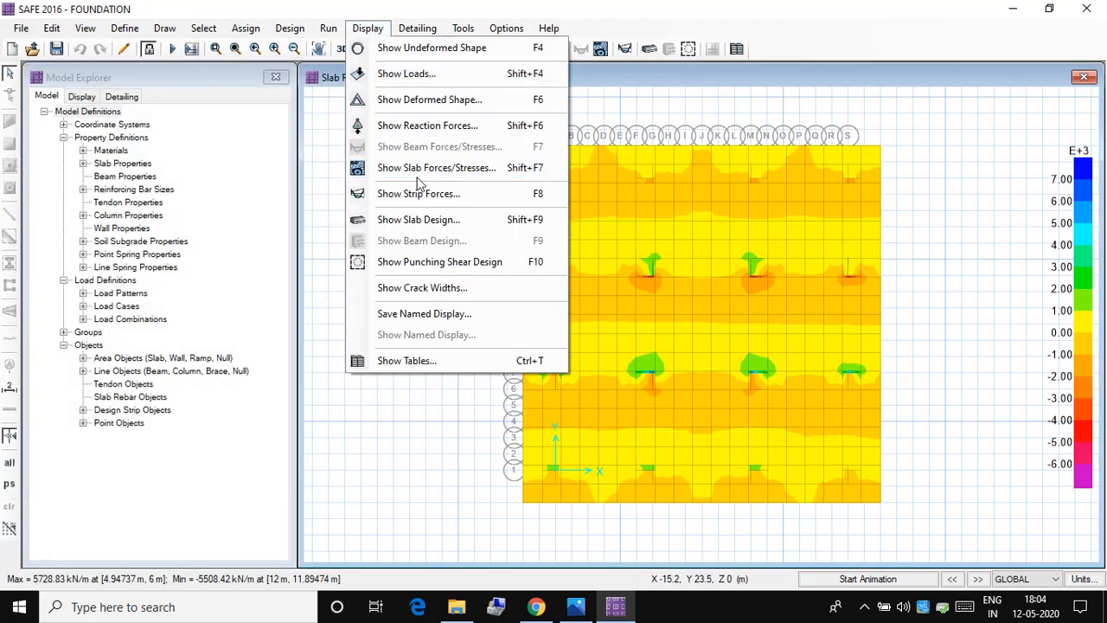
left_click(432, 287)
left_click_drag(512, 16, 226, 16)
left_click(182, 89)
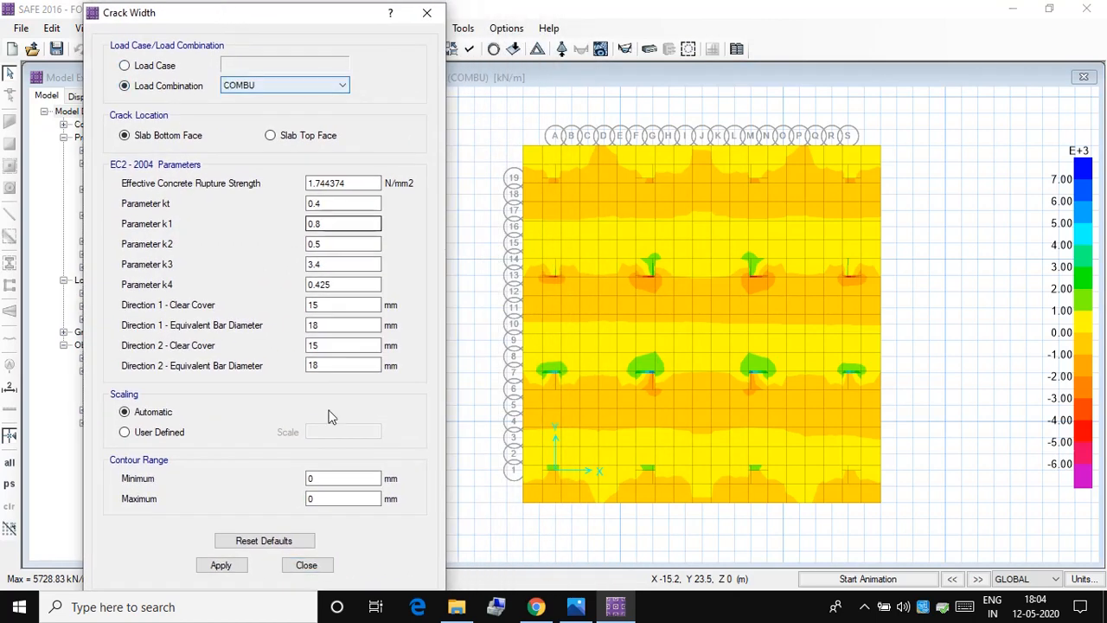
left_click(226, 566)
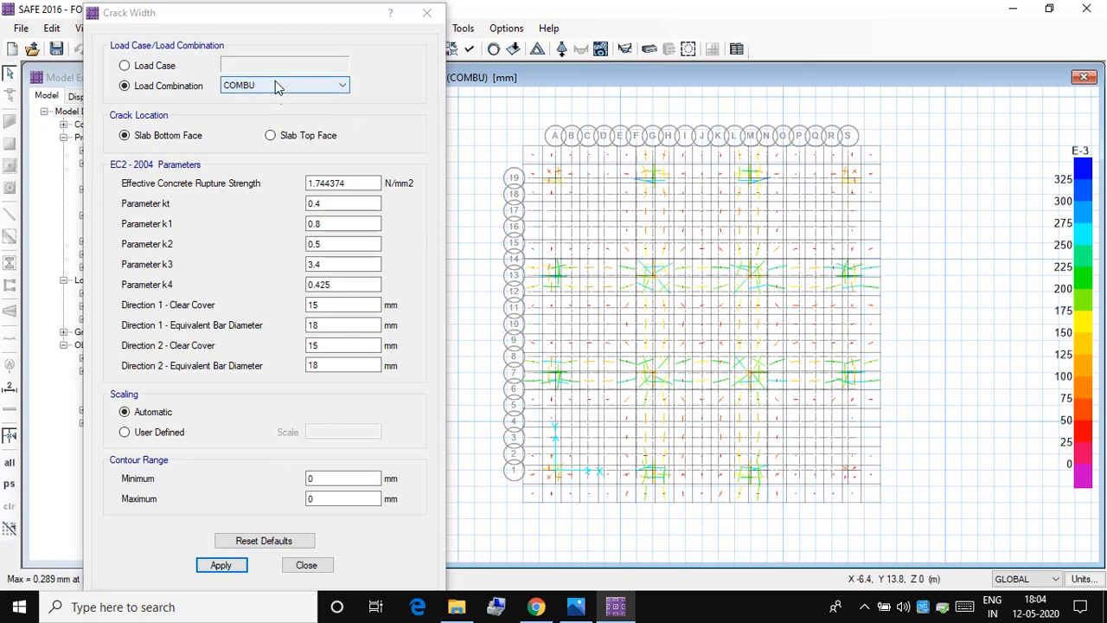
left_click(281, 141)
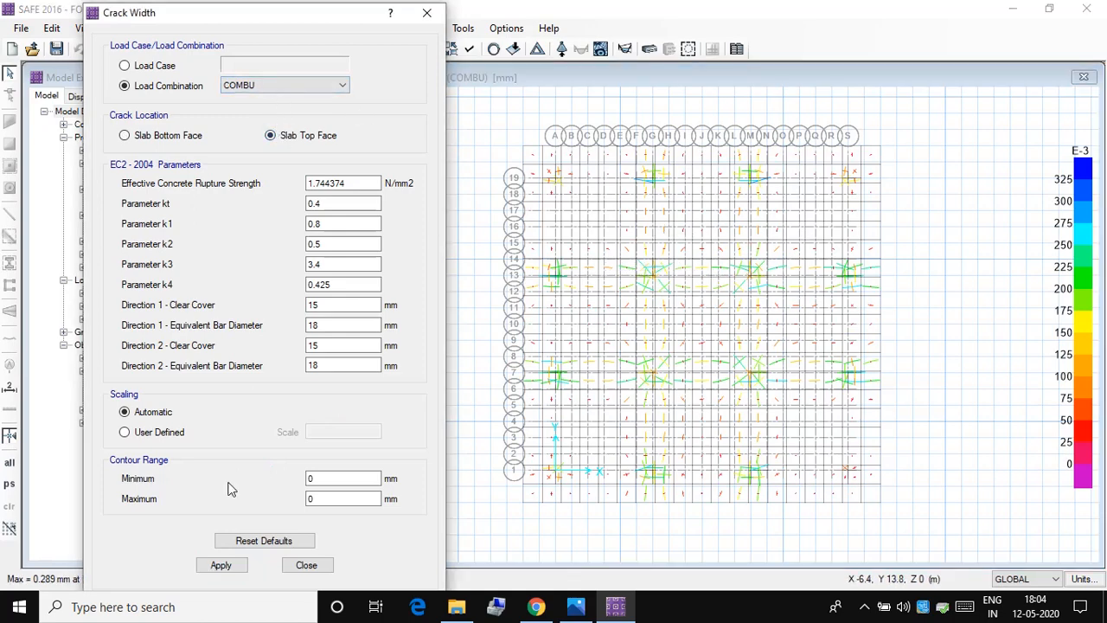
left_click(222, 565)
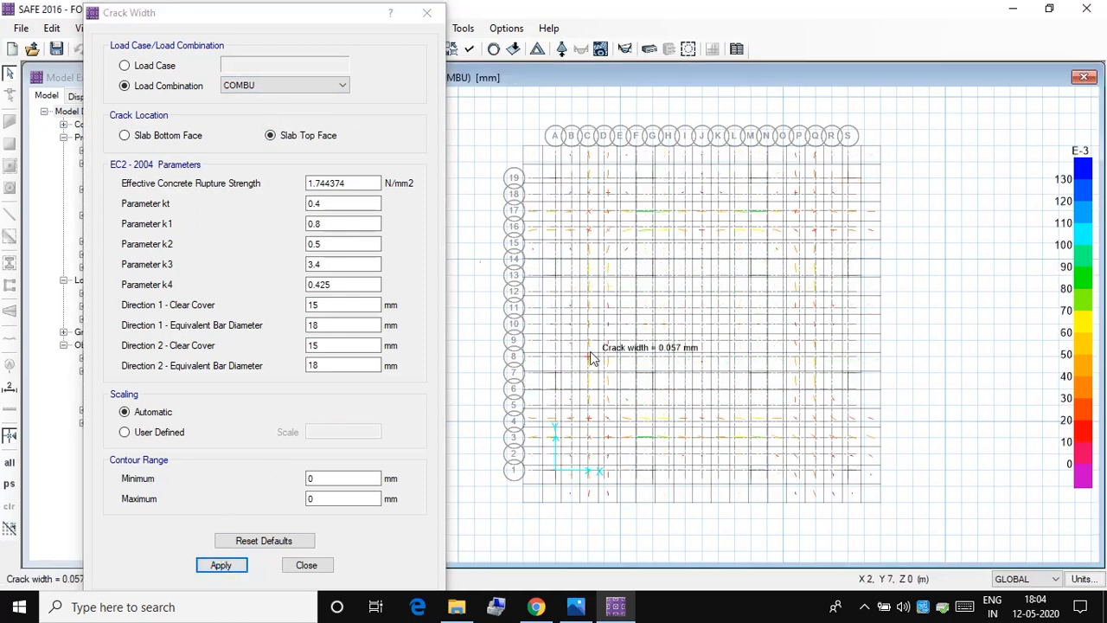
Step: Display the crack widths for load combination COMBS on the top face and on the bottom face, and close the crack width settings
left_click(309, 86)
left_click(260, 106)
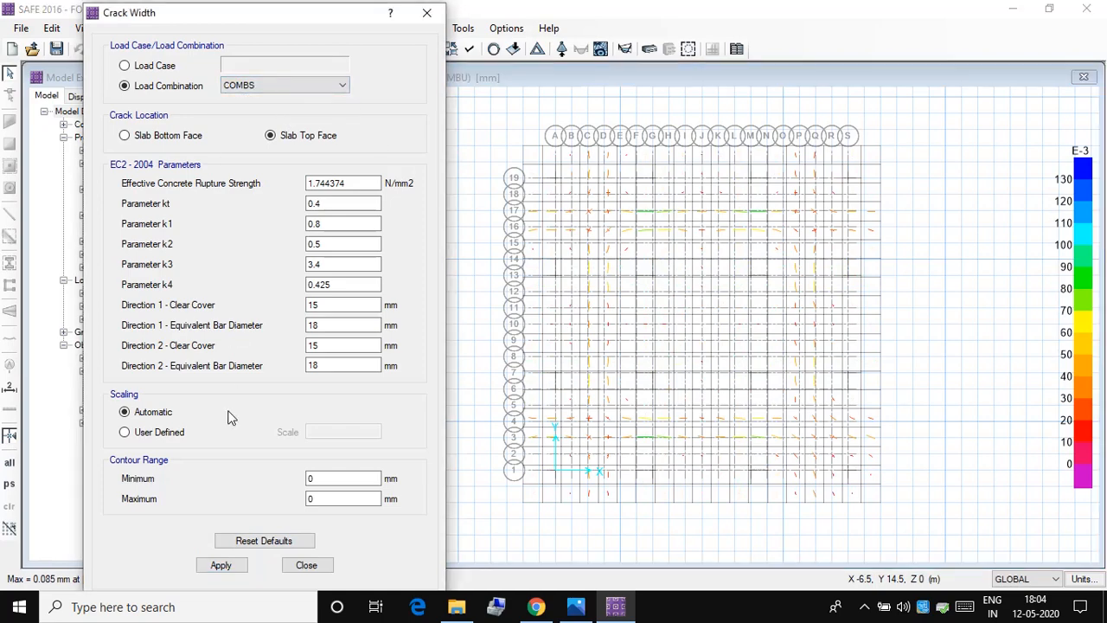
left_click(230, 566)
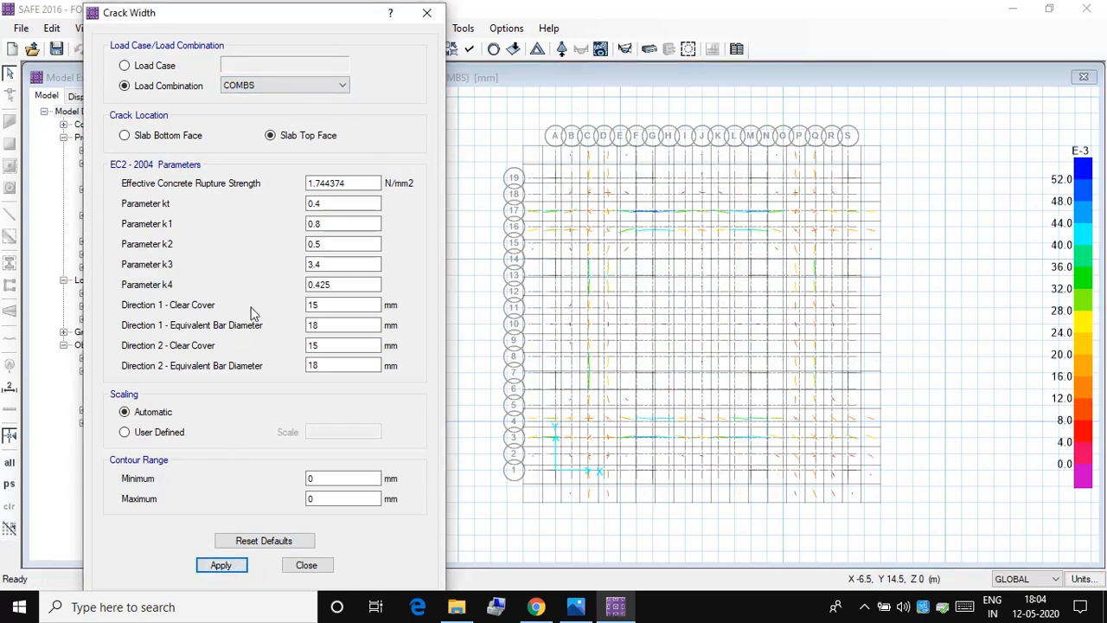
left_click(192, 138)
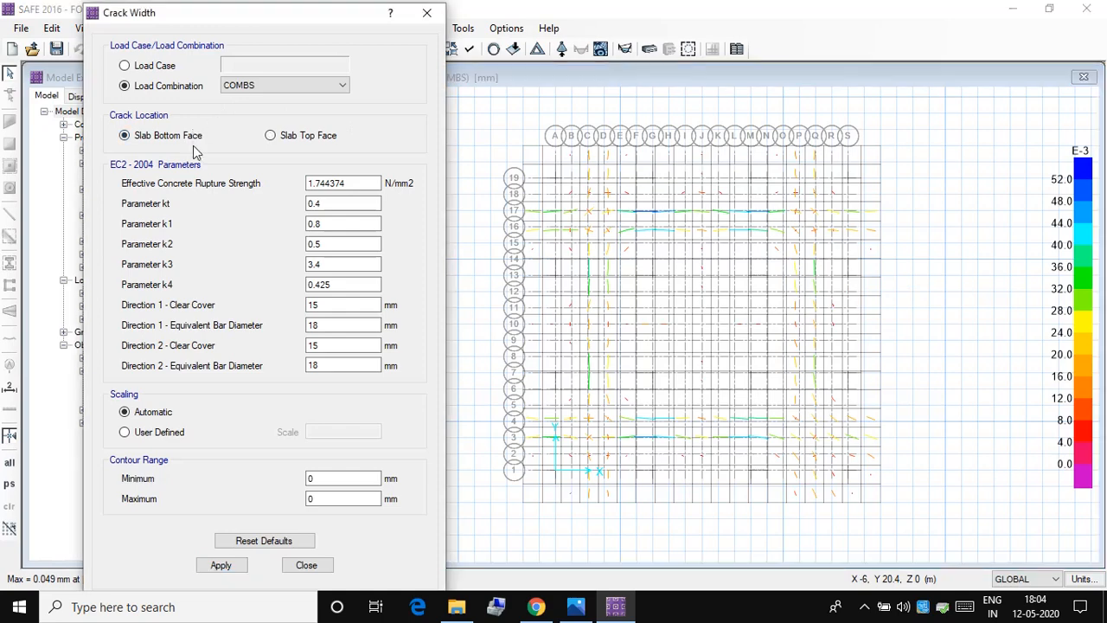
left_click(231, 566)
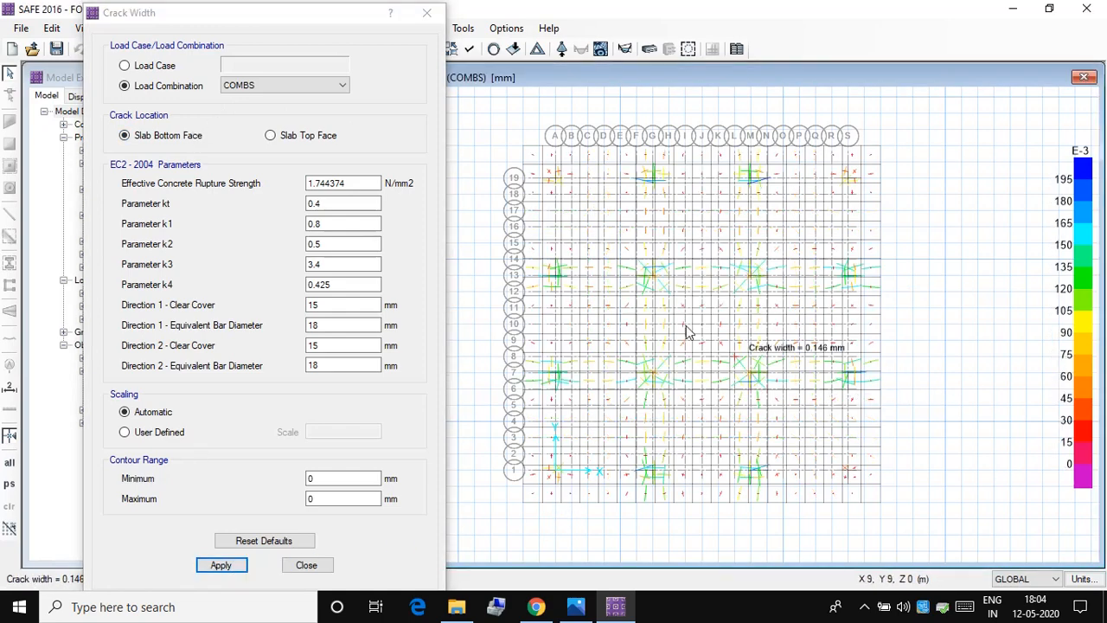
left_click(427, 17)
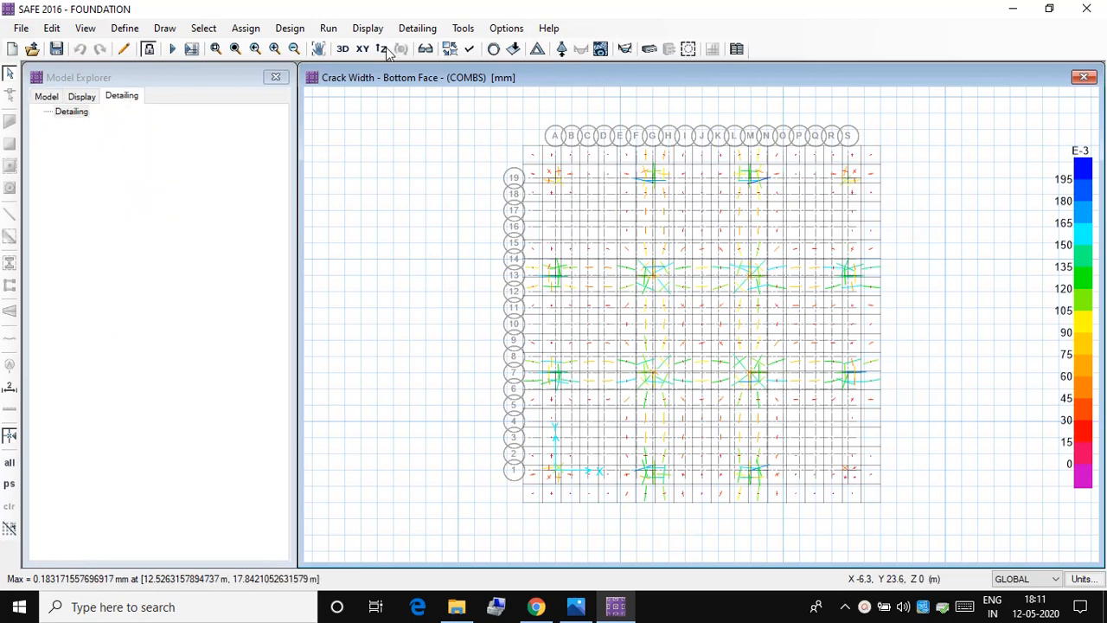
Step: Display the strip-based enveloping flexural reinforcement intensity with minimum reinforcing imposed, for Layer A alone and then Layer B alone
left_click(366, 27)
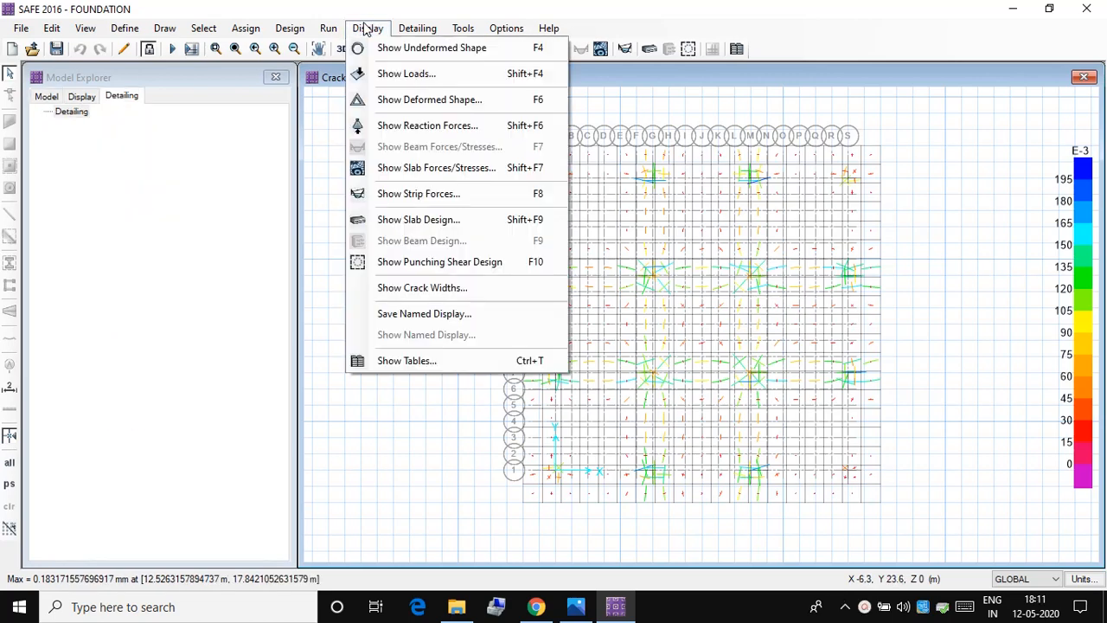
left_click(427, 219)
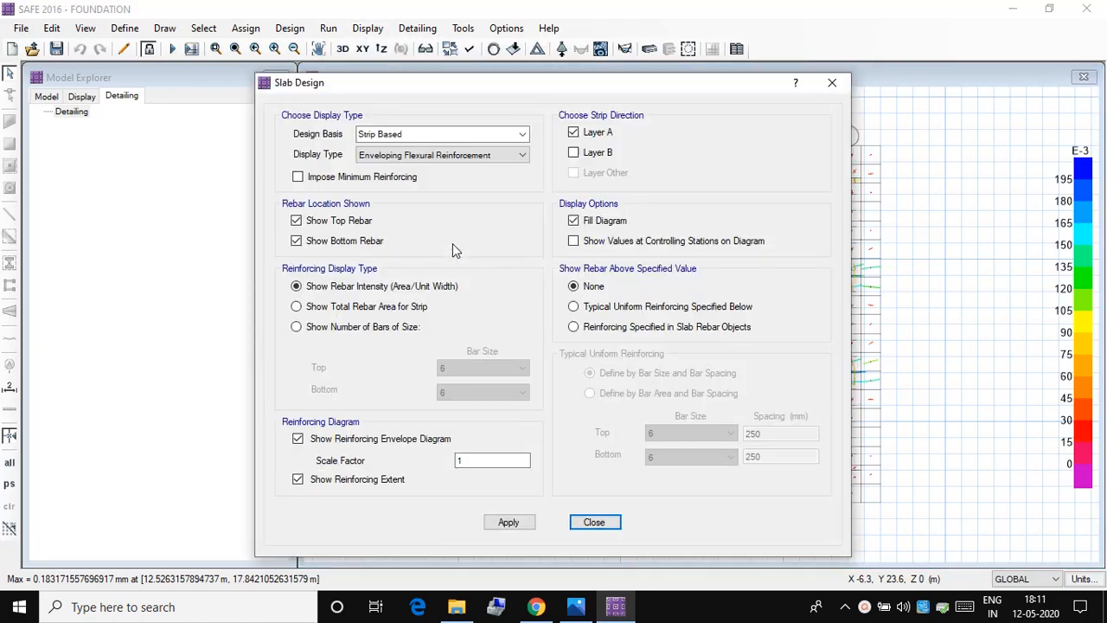
left_click_drag(496, 92, 233, 88)
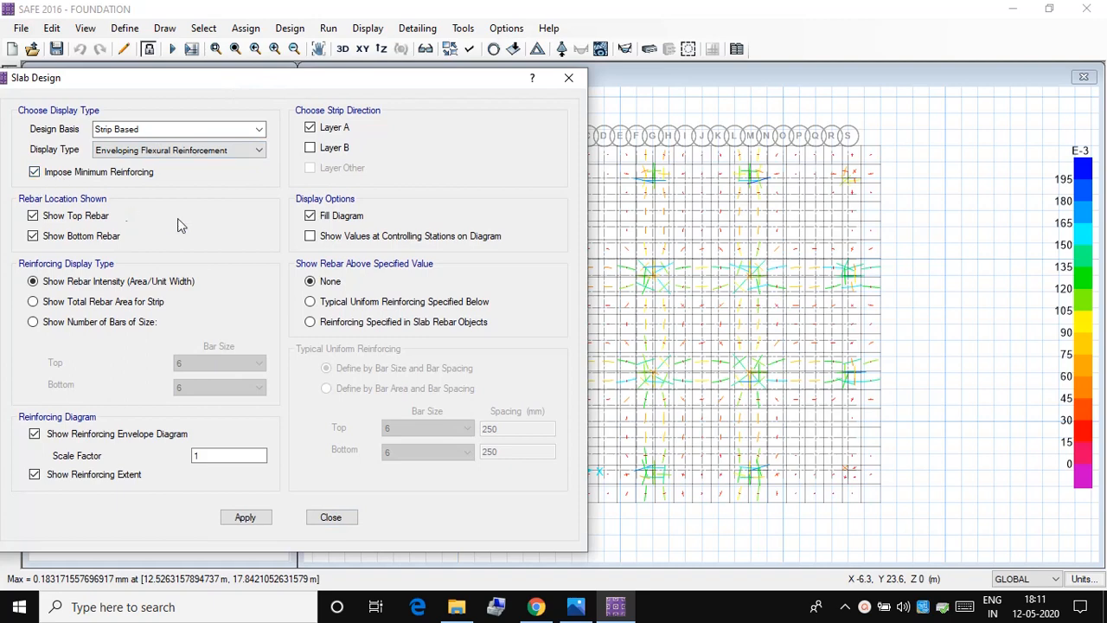
left_click(243, 516)
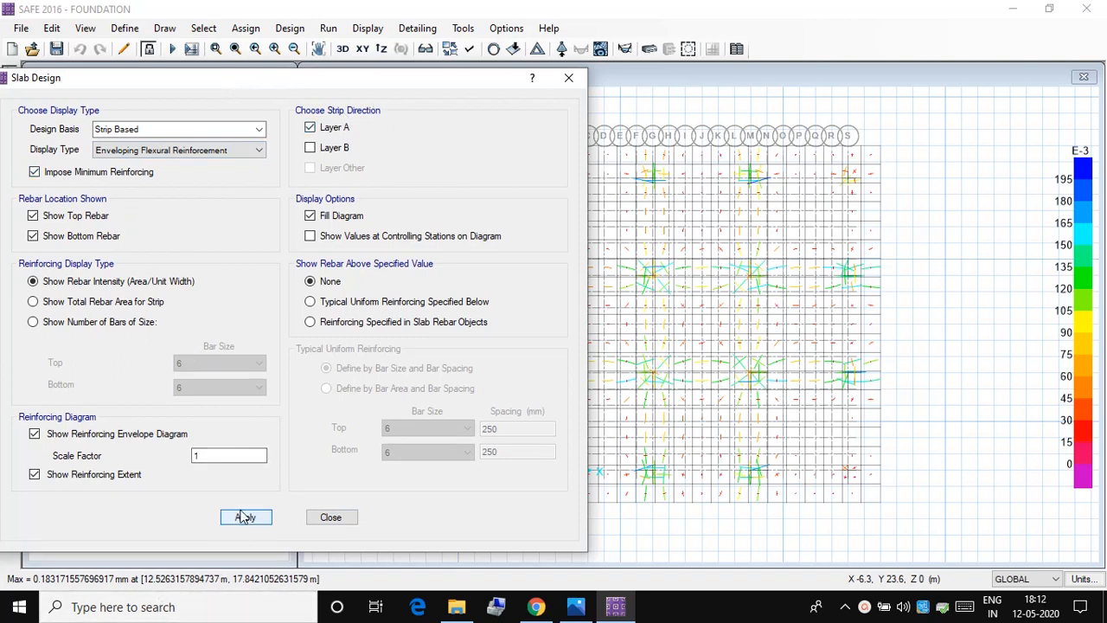
left_click_drag(424, 82, 292, 109)
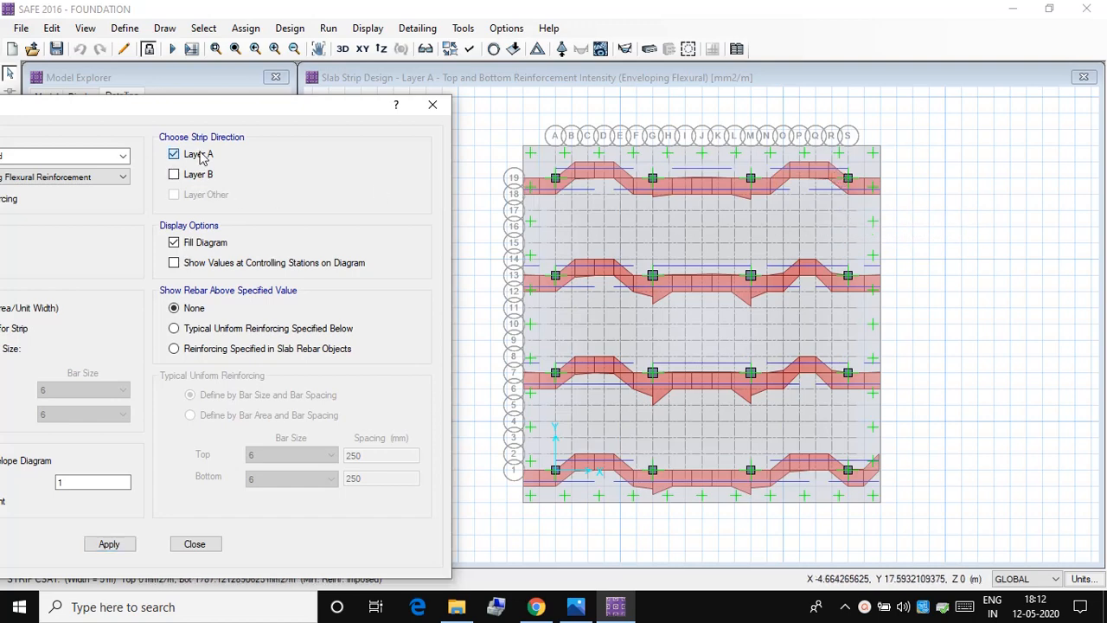
left_click_drag(131, 113, 96, 105)
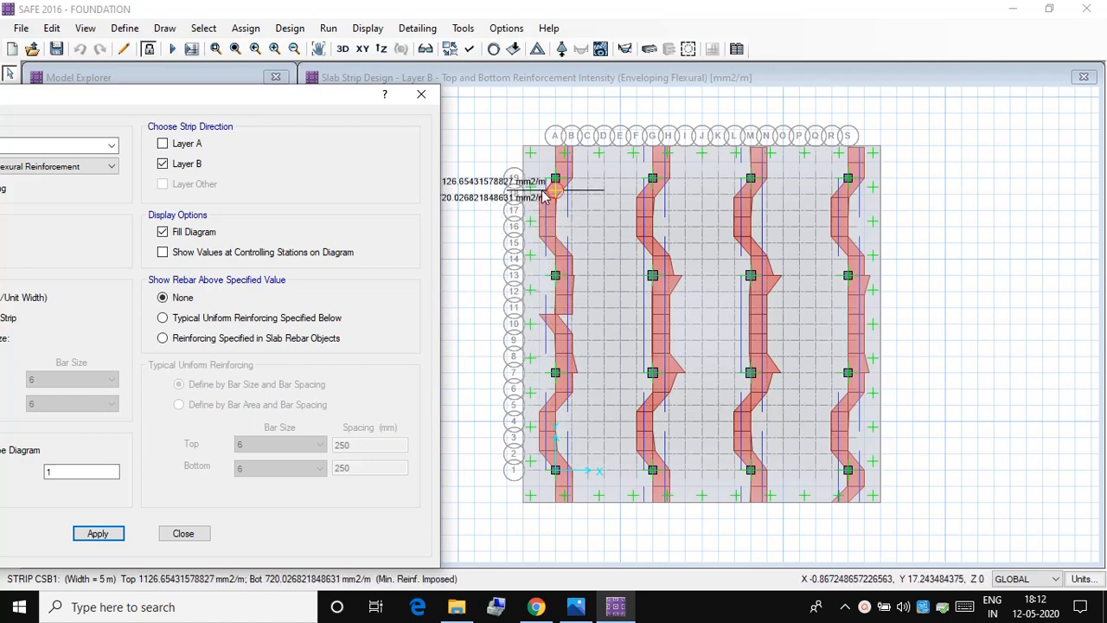
left_click(422, 95)
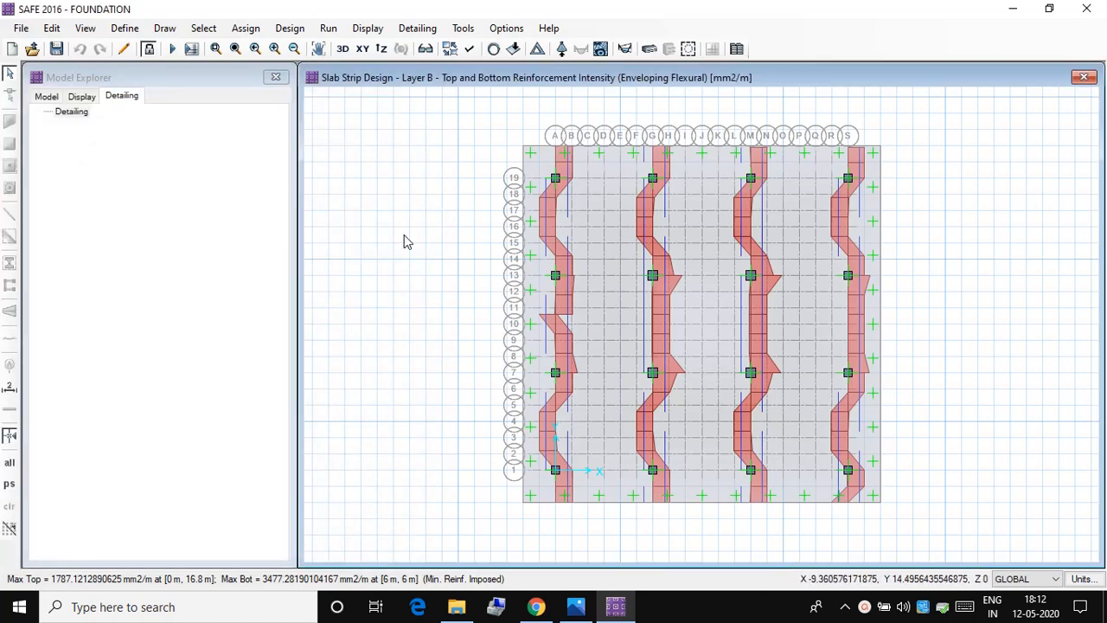
Step: Display the slab resultant MMax and MMin moment contours for load combination COMBU
left_click(363, 31)
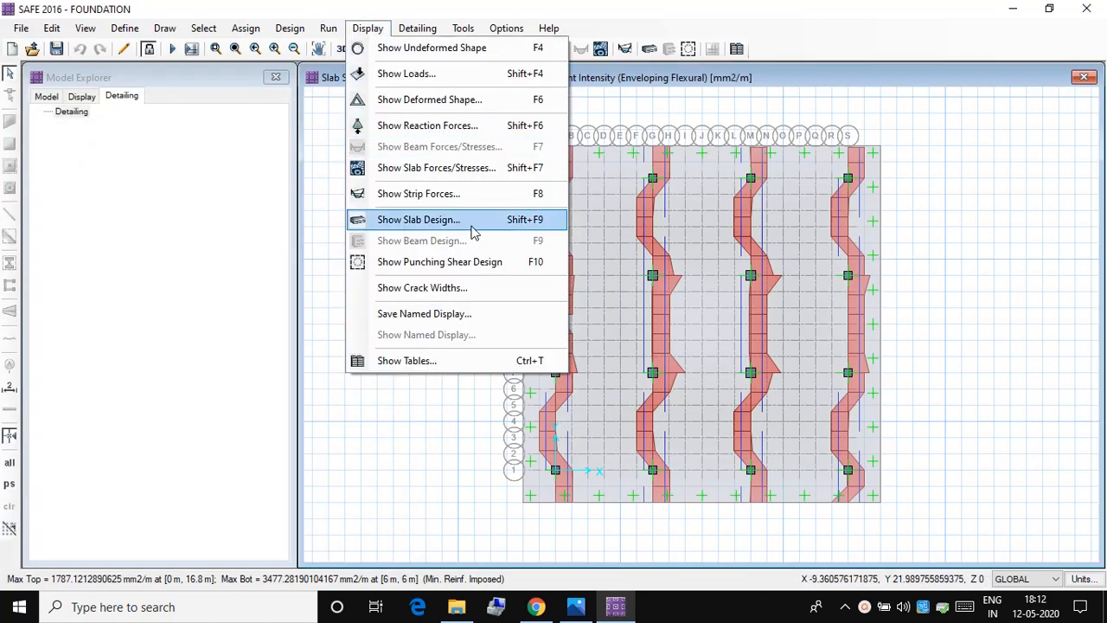
left_click(464, 168)
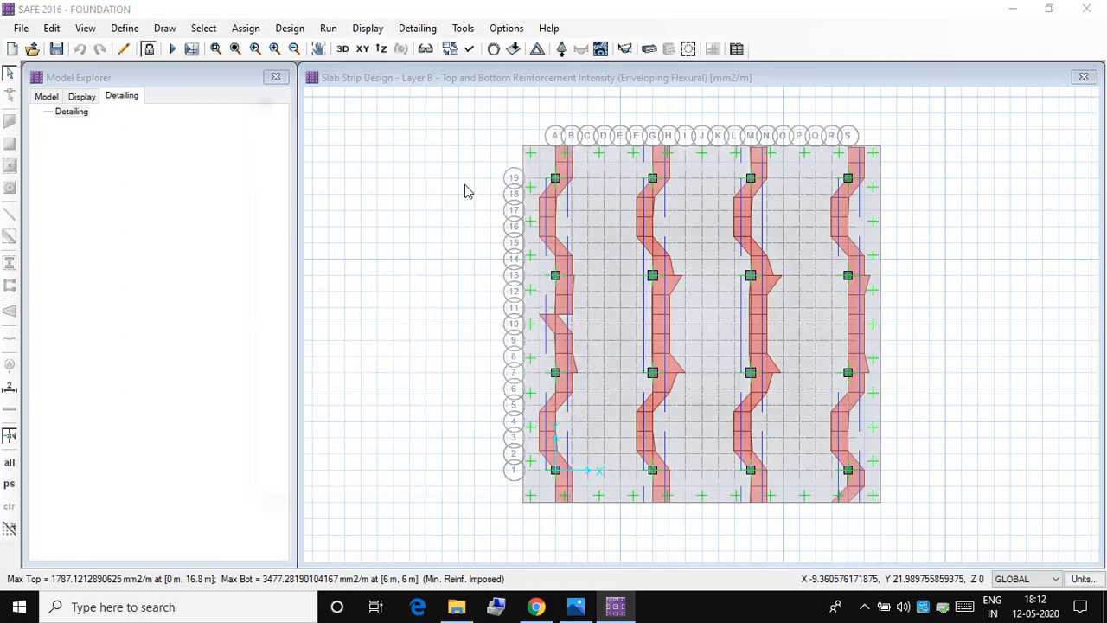
left_click_drag(573, 94, 383, 101)
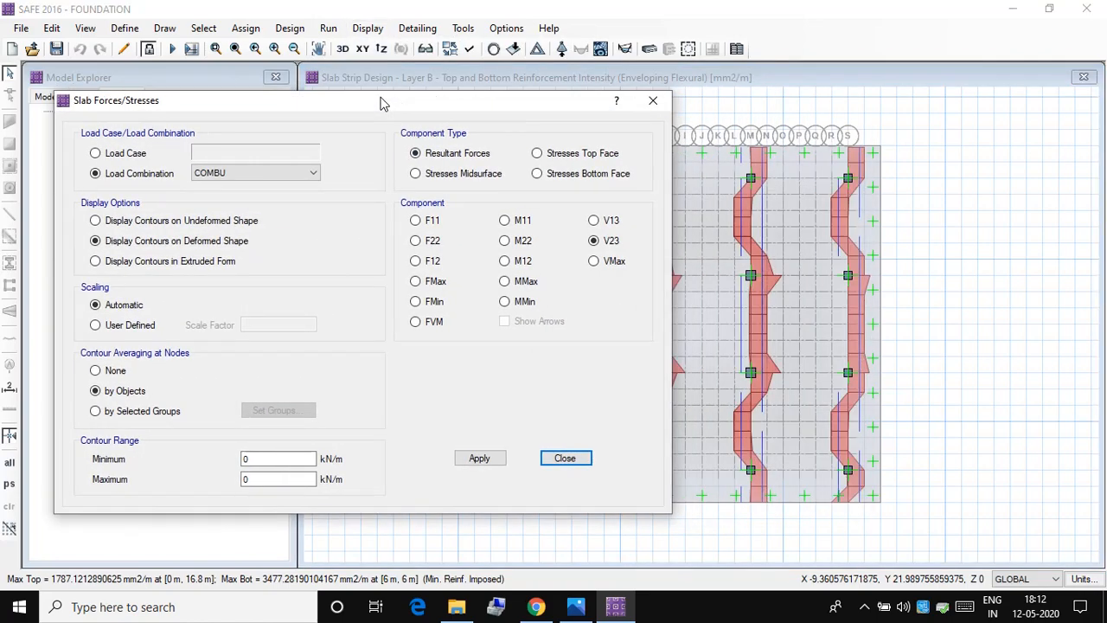
left_click(517, 283)
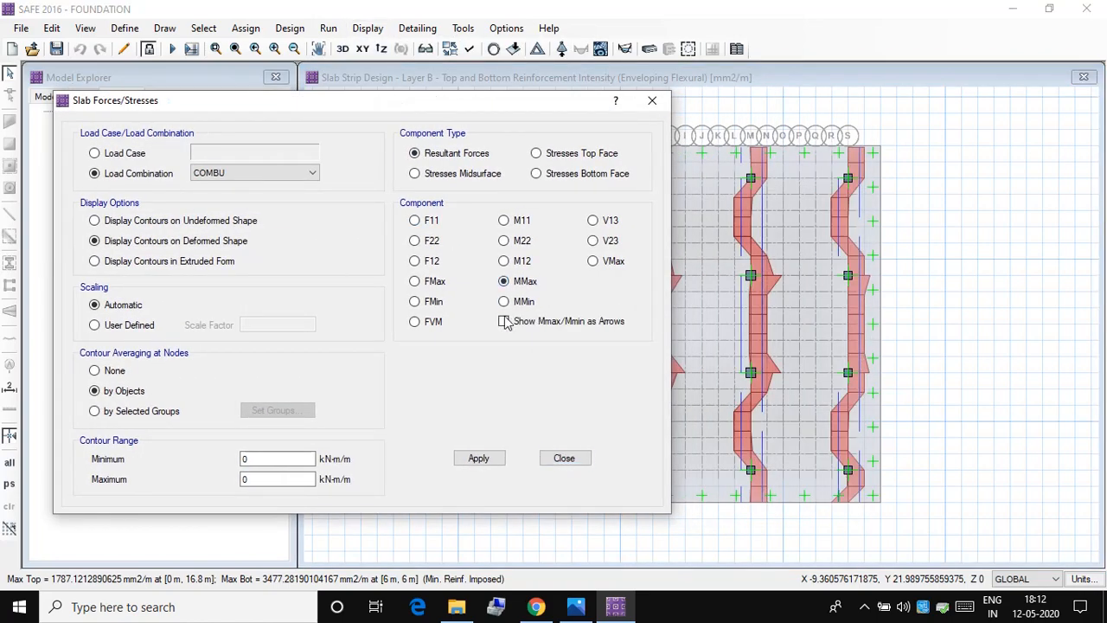
left_click(479, 459)
left_click_drag(391, 109, 238, 113)
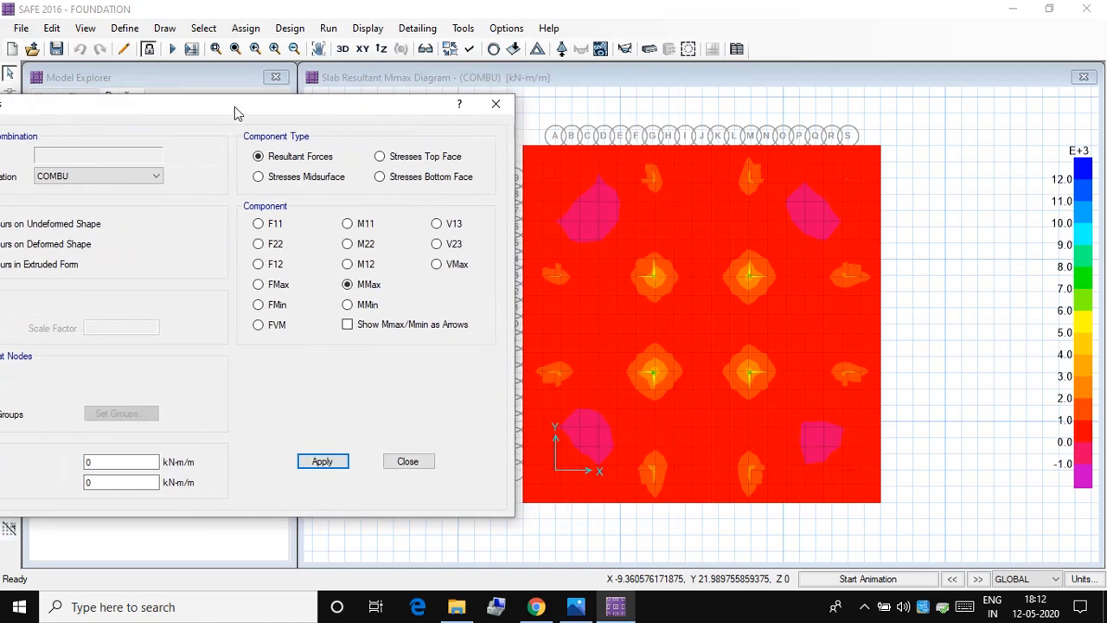
left_click(350, 305)
left_click(318, 461)
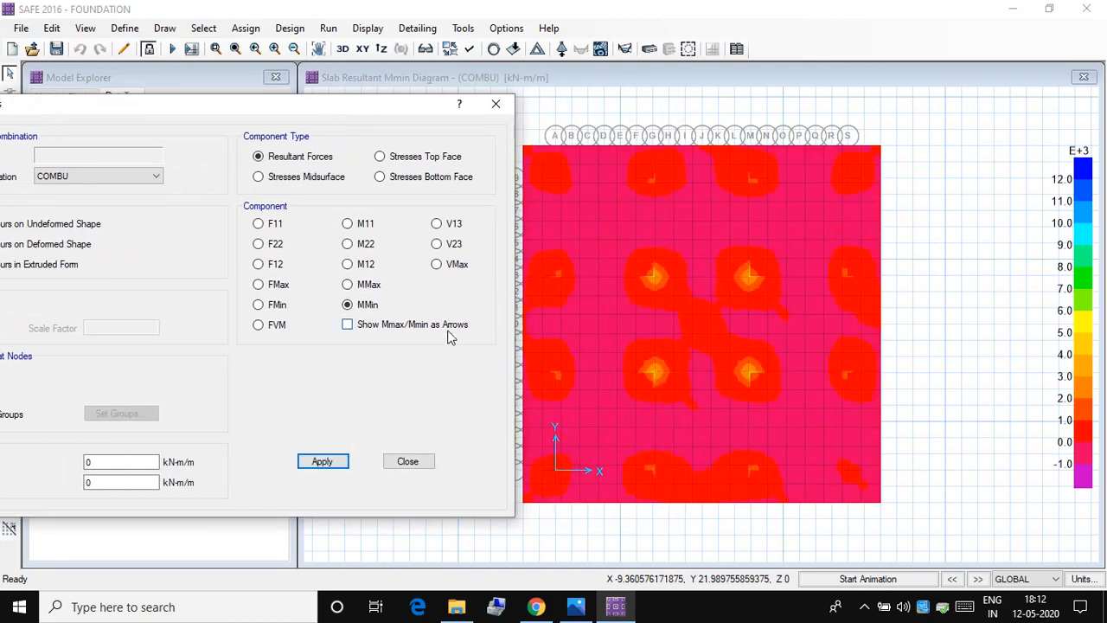
Step: Display the COMBU slab resultant VMax shear contours and close the slab forces settings
left_click(437, 264)
left_click(324, 464)
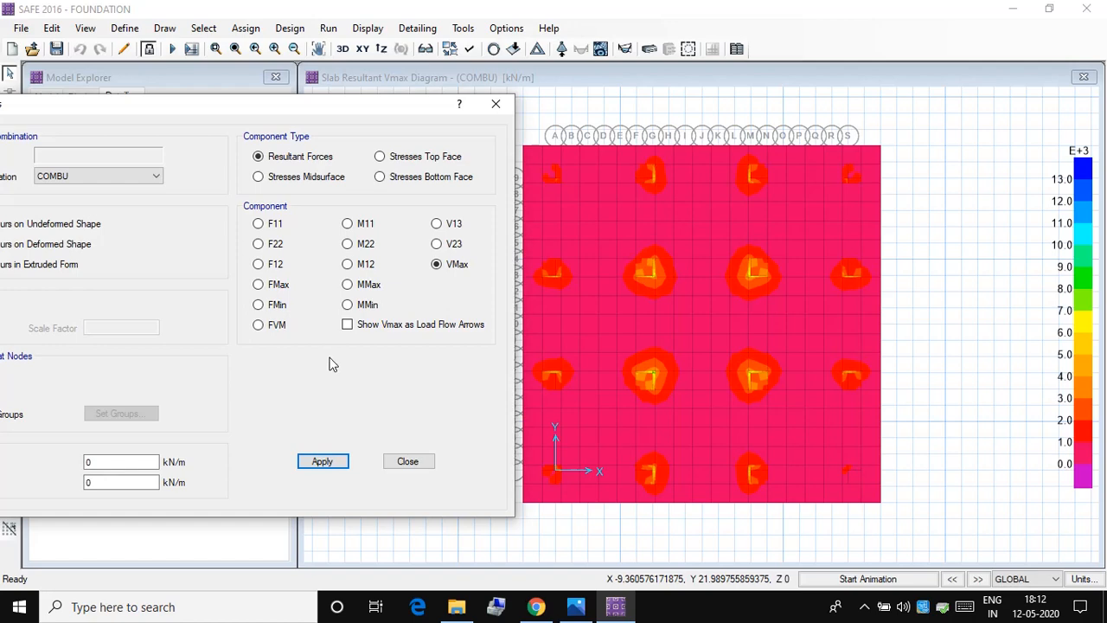
left_click(496, 104)
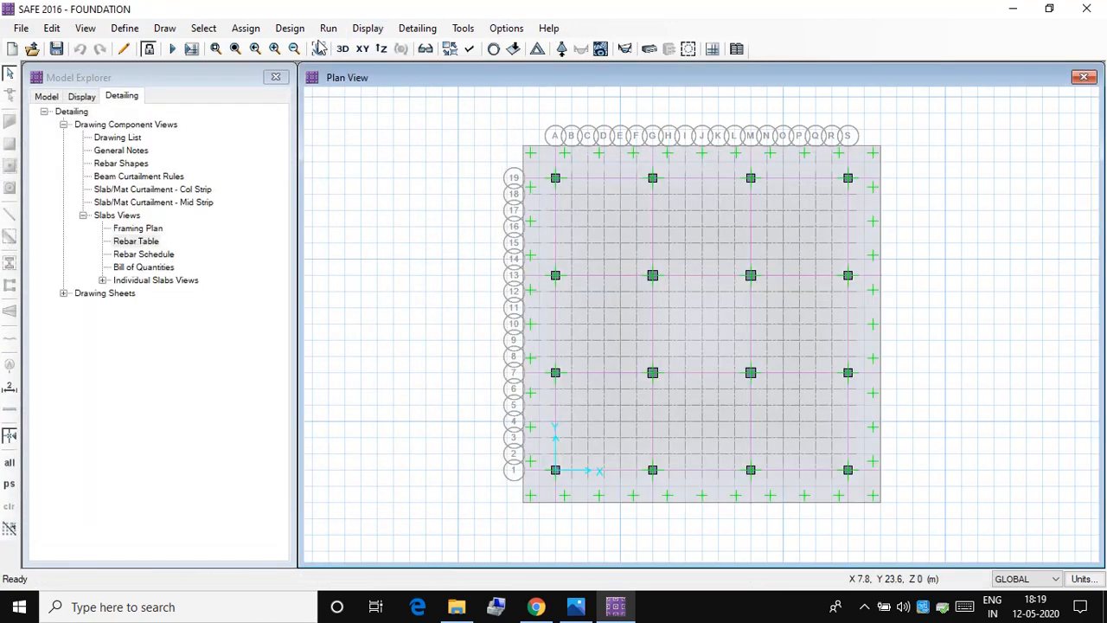
Step: Run new detailing and generate drawings, with individual bars in plan and 3D model and areas merged to clean edges and sections
left_click(327, 28)
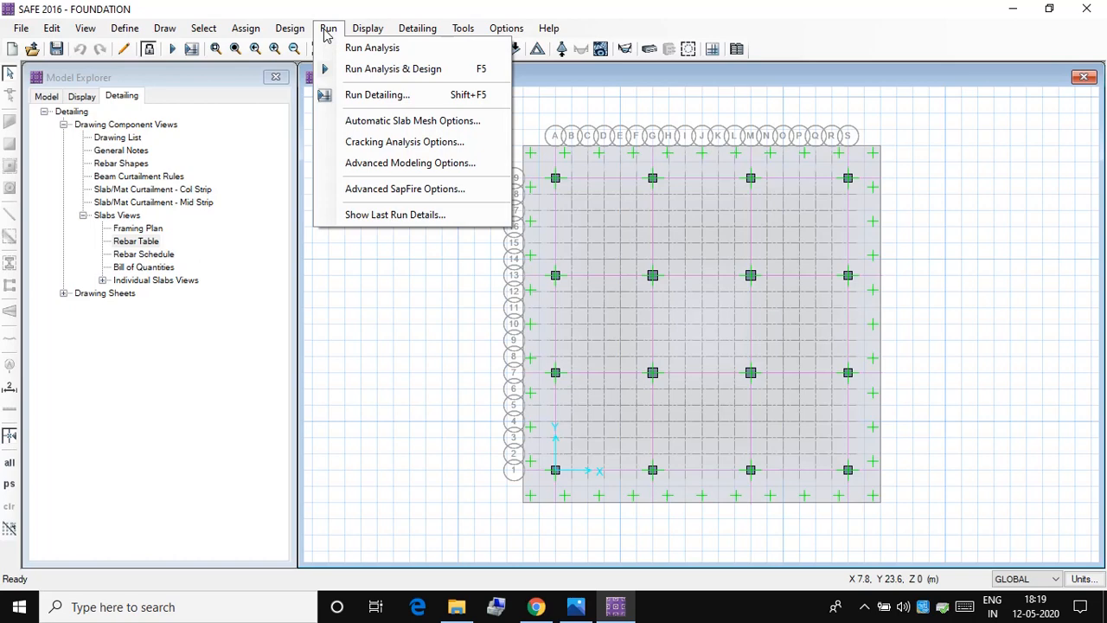
left_click(380, 97)
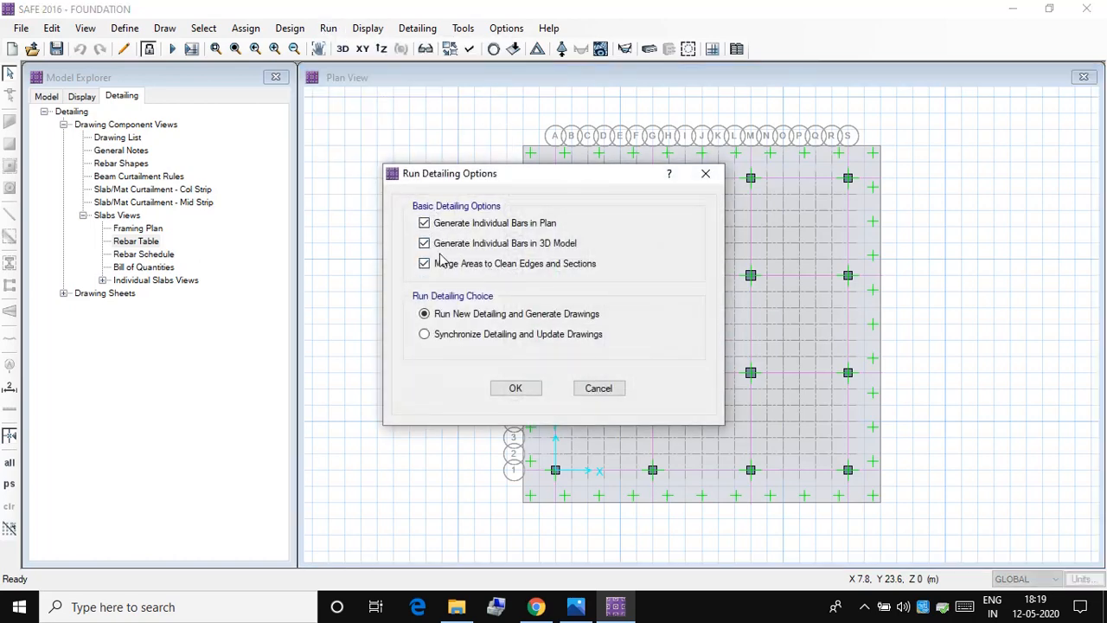
left_click(516, 389)
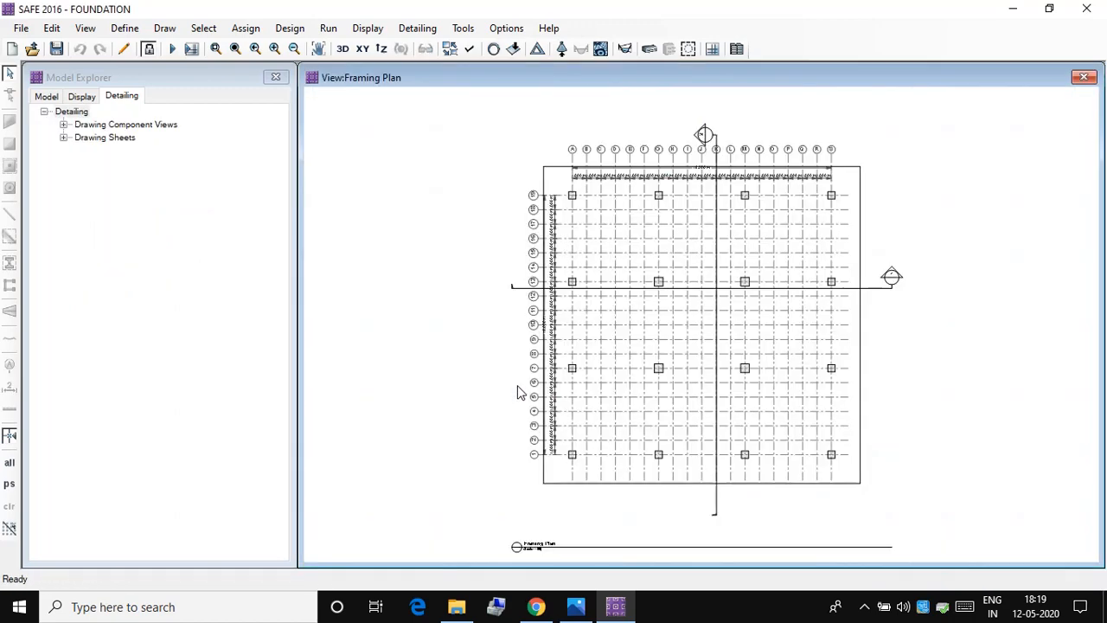
Step: Display the Rebar Table from the slabs views and examine its bar marks, diameters, cut lengths and numbers
left_click(65, 125)
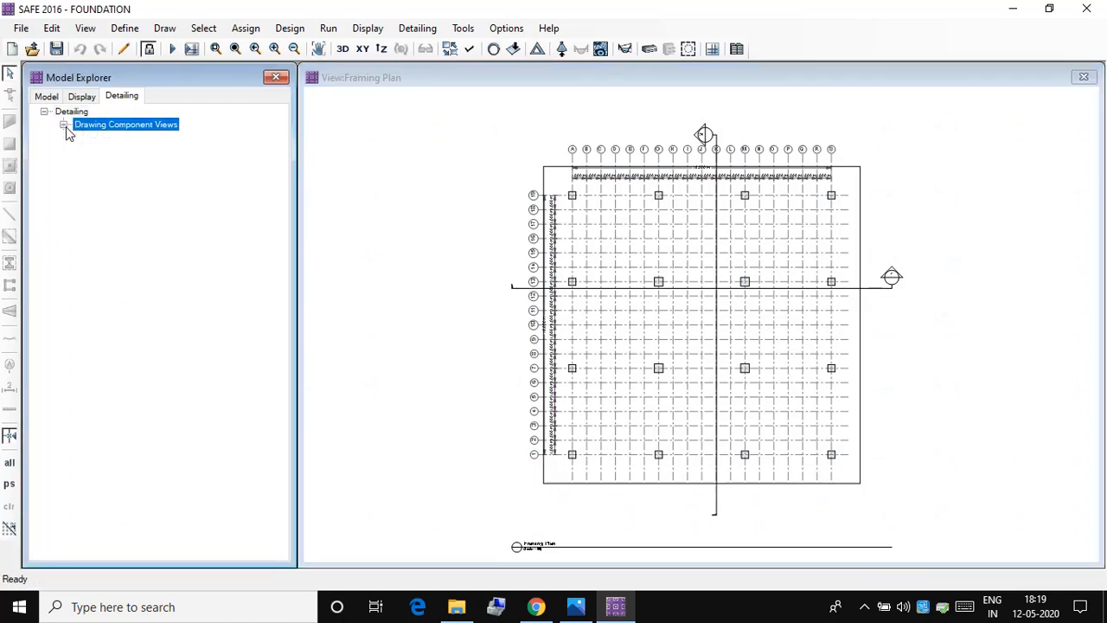
left_click(84, 215)
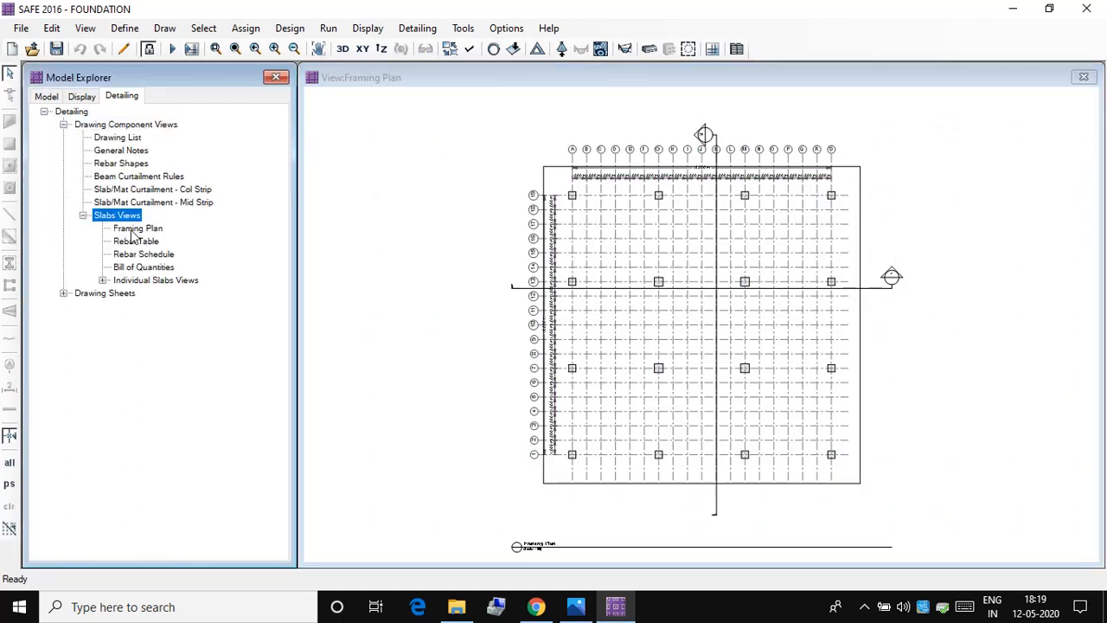
left_click(132, 229)
left_click(133, 242, "ctrl")
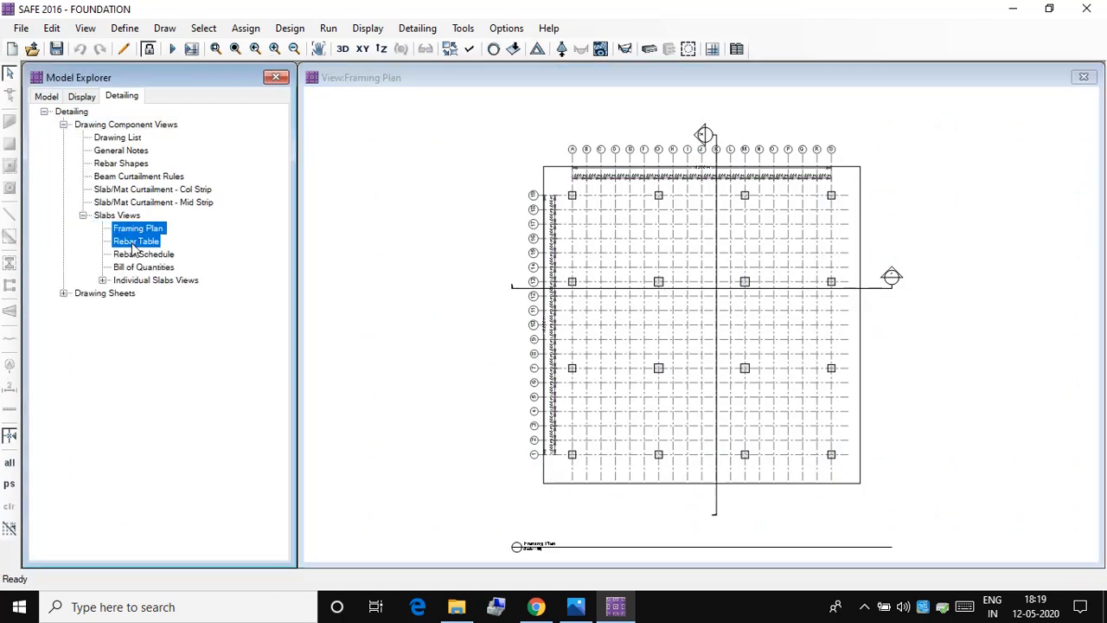
left_click(134, 244)
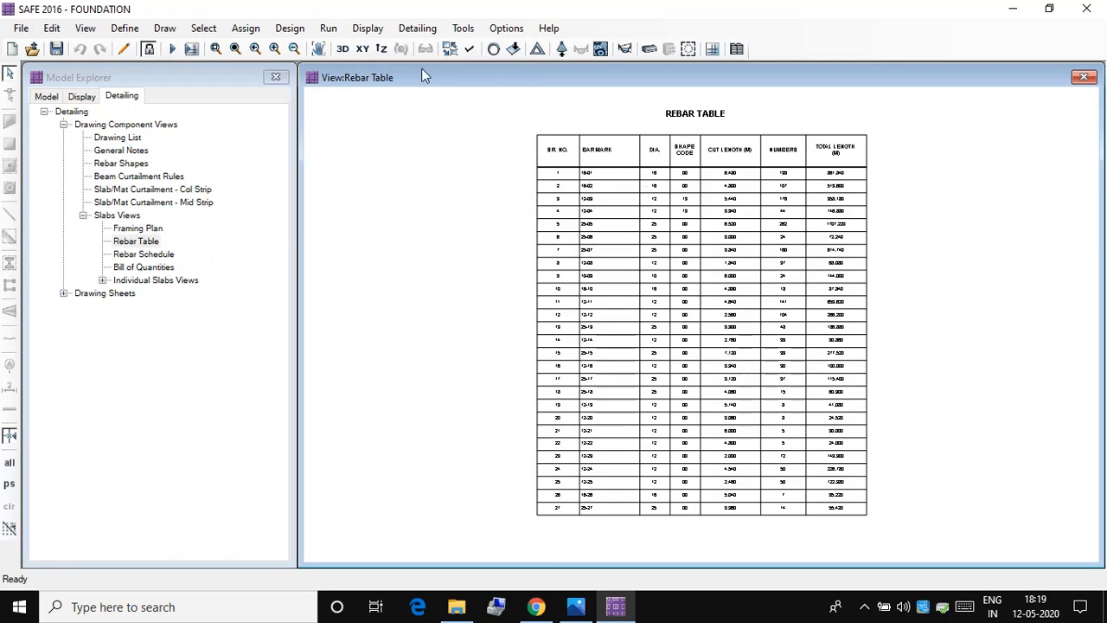
left_click(275, 49)
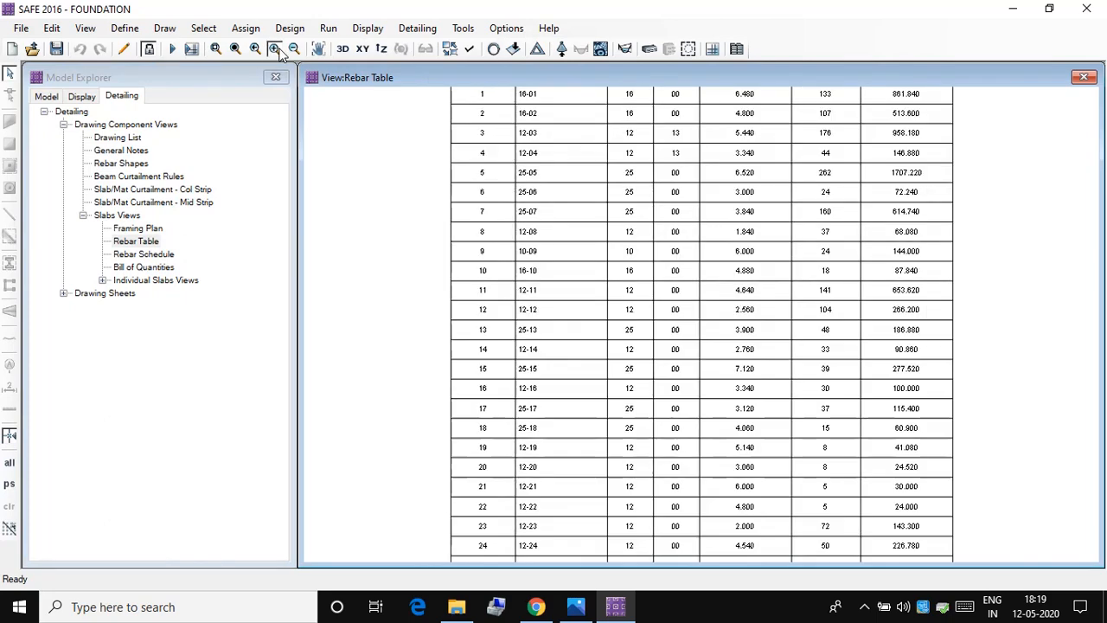
left_click(278, 50)
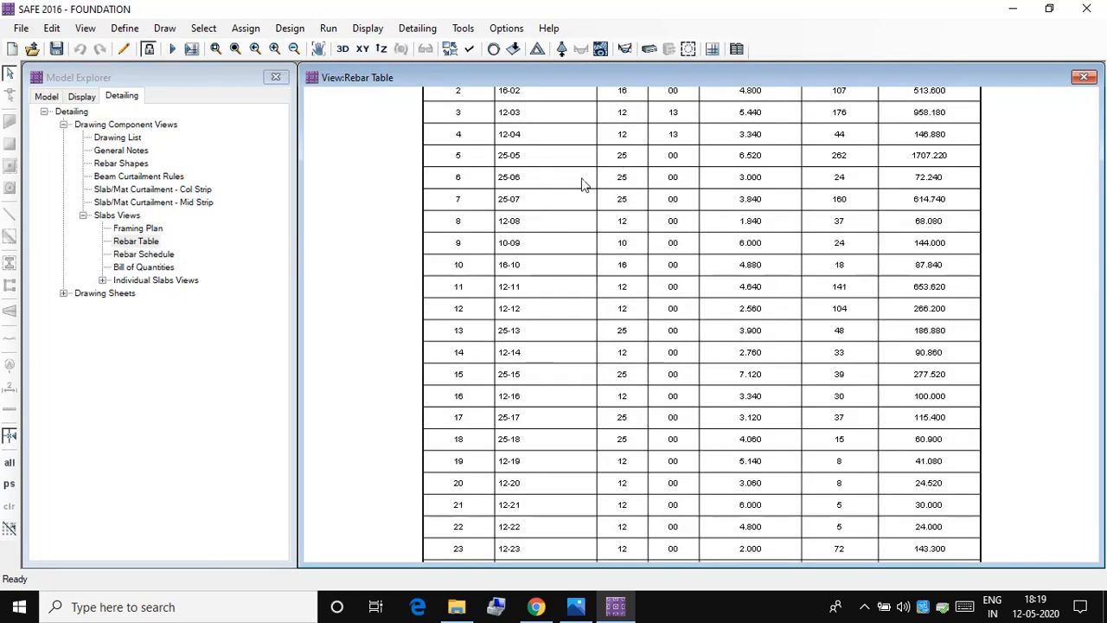
left_click(1041, 278)
key("Down")
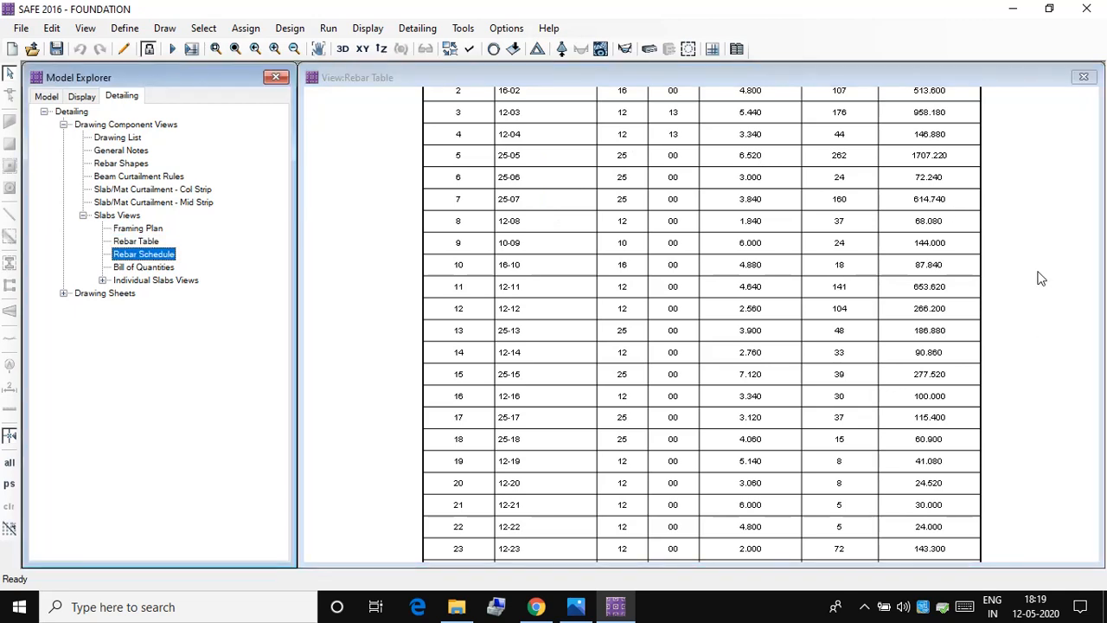
key("Up")
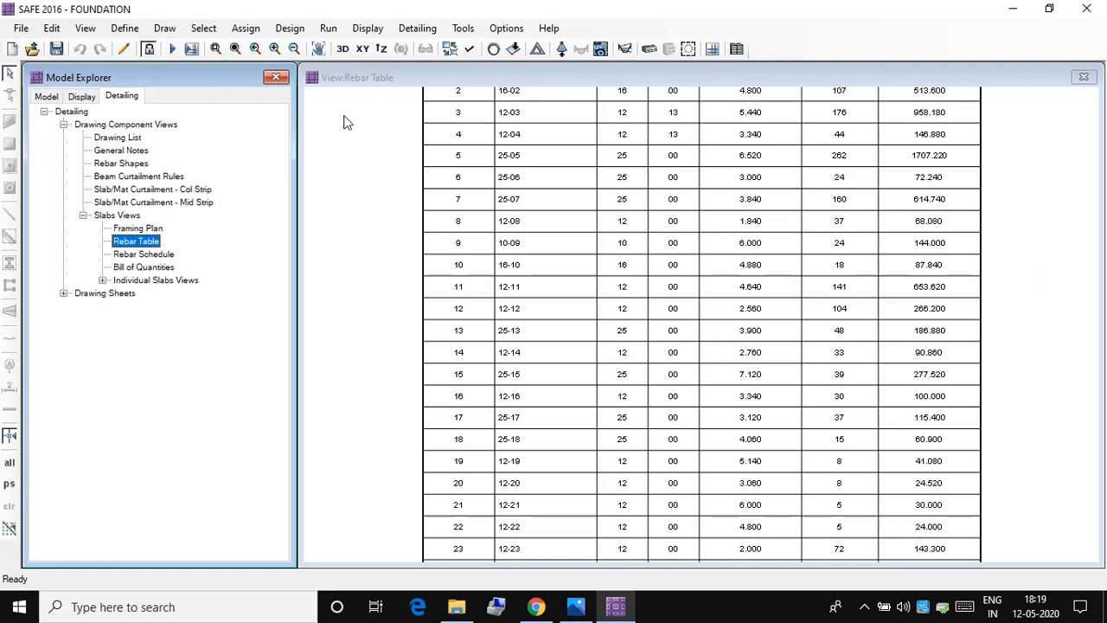
left_click(295, 50)
left_click(295, 49)
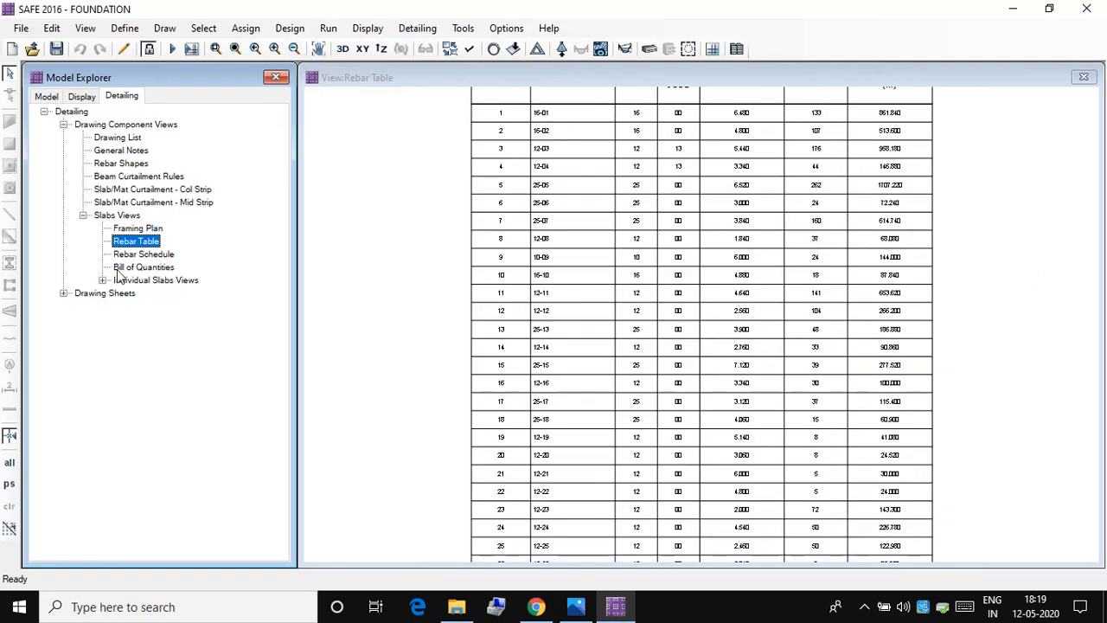
Step: Display the slabs' Rebar Schedule up close, followed by the Bill of Quantities
double_click(155, 254)
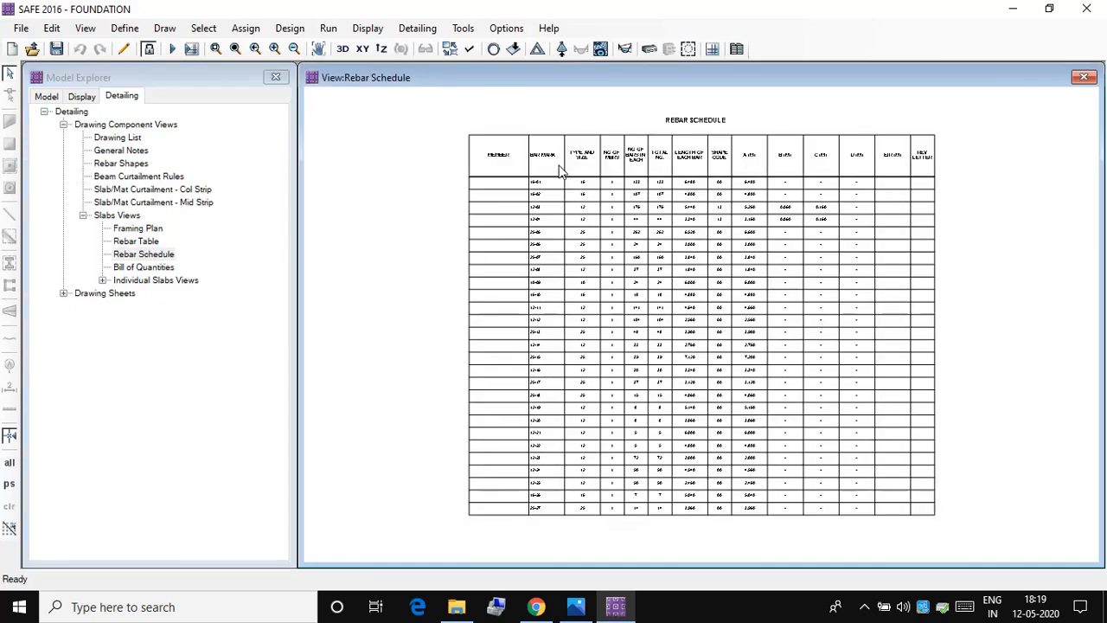
right_click(576, 211)
scroll(576, 214, "up", 1)
scroll(577, 214, "up", 1)
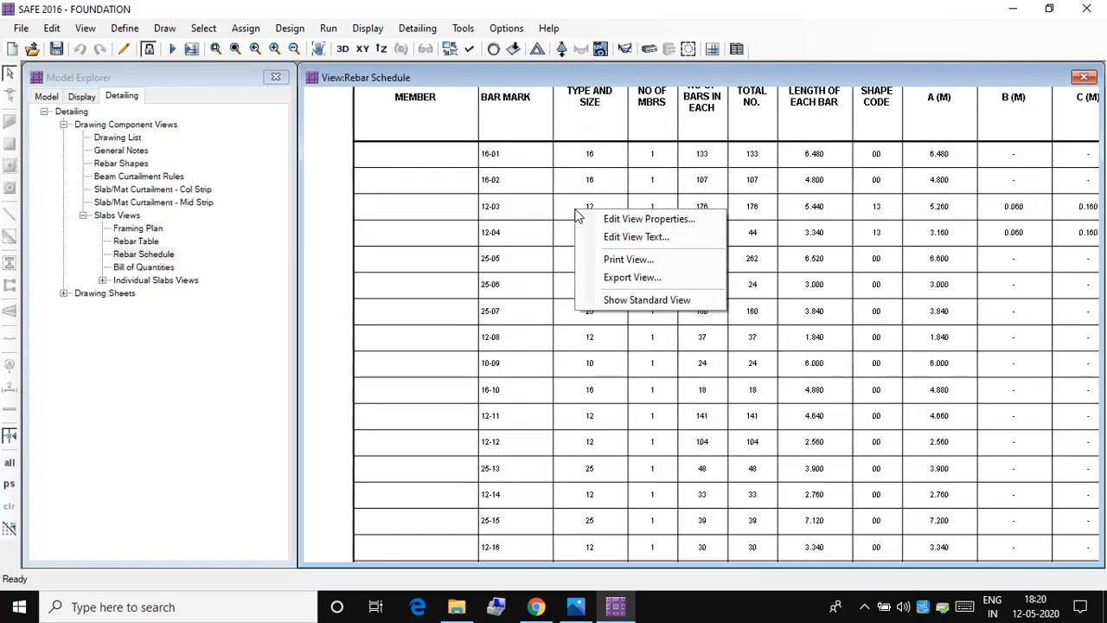
left_click(535, 222)
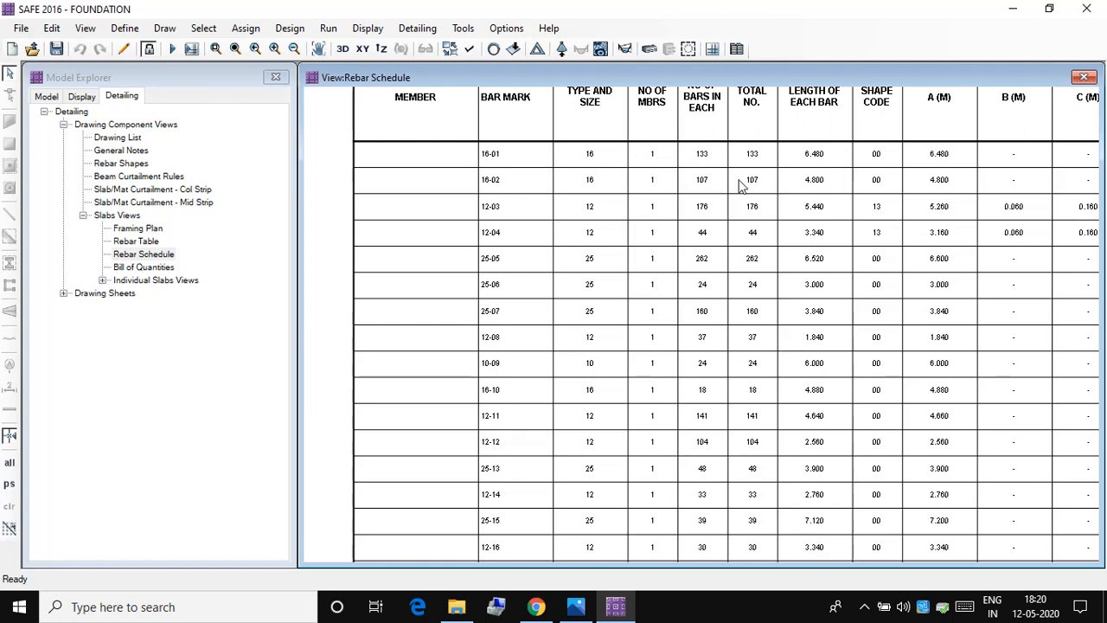
double_click(130, 269)
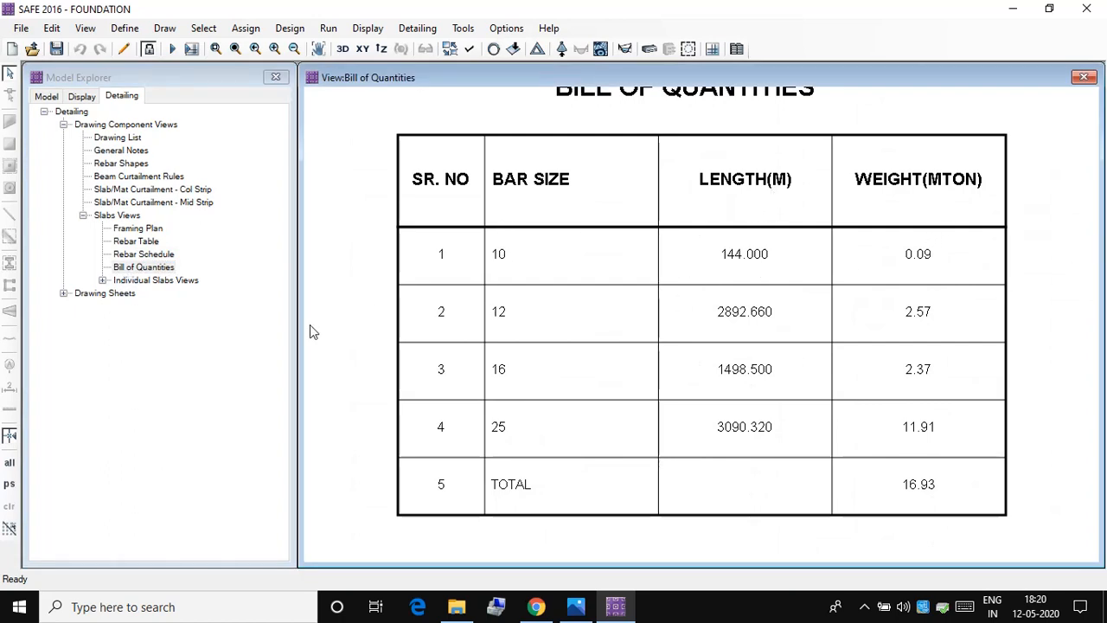
Step: Display the Rebar Plan of Mat1 and examine the bar marks and spacings labelled between the columns
left_click(102, 281)
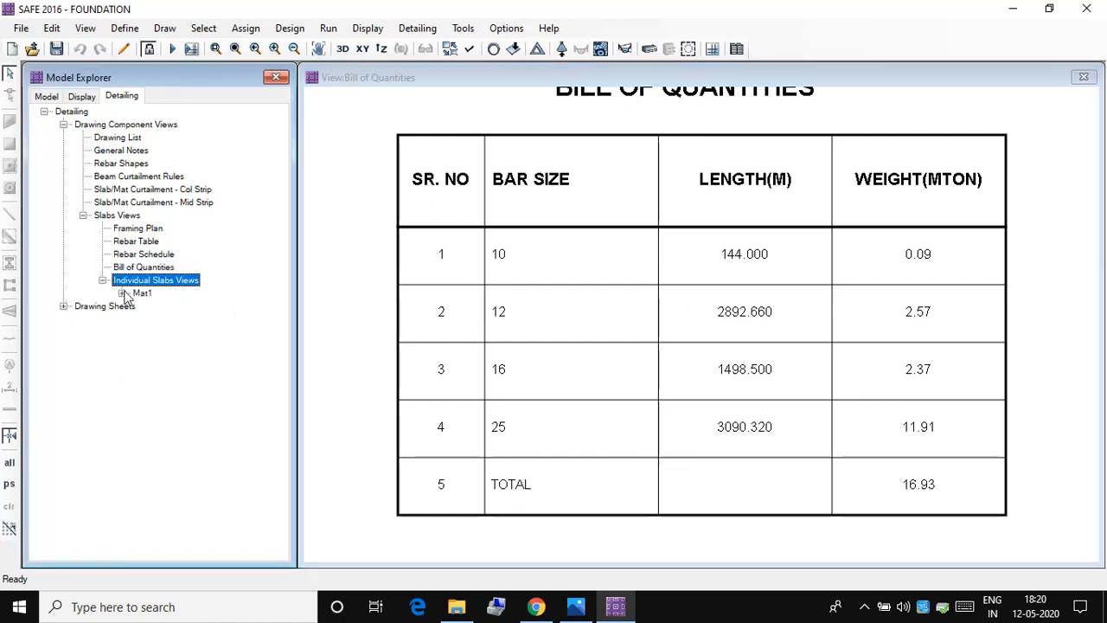
left_click(122, 294)
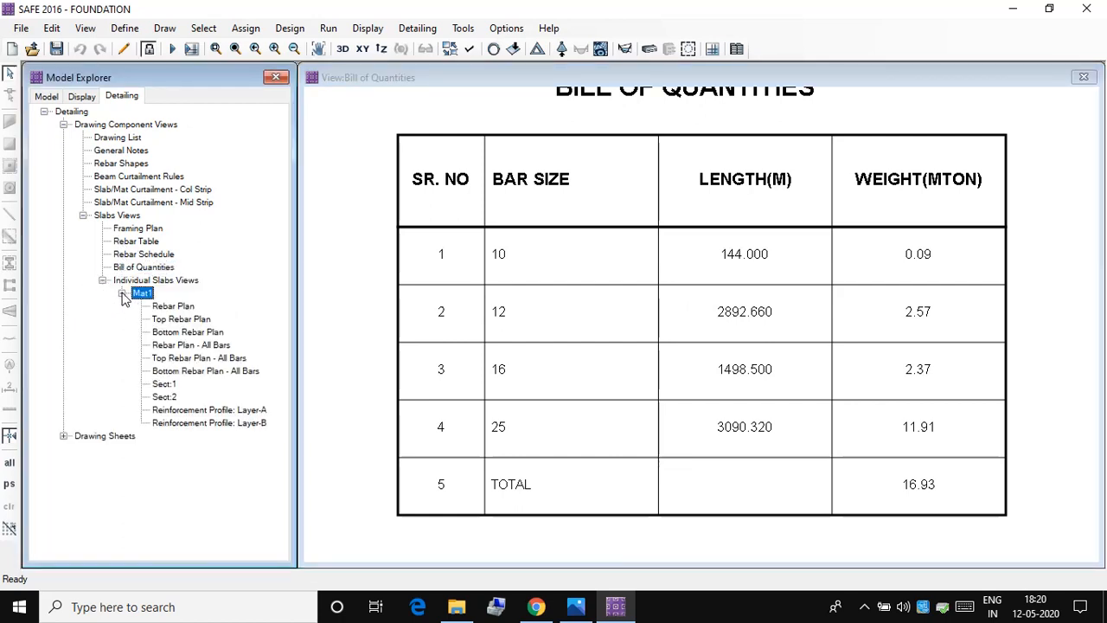
double_click(177, 306)
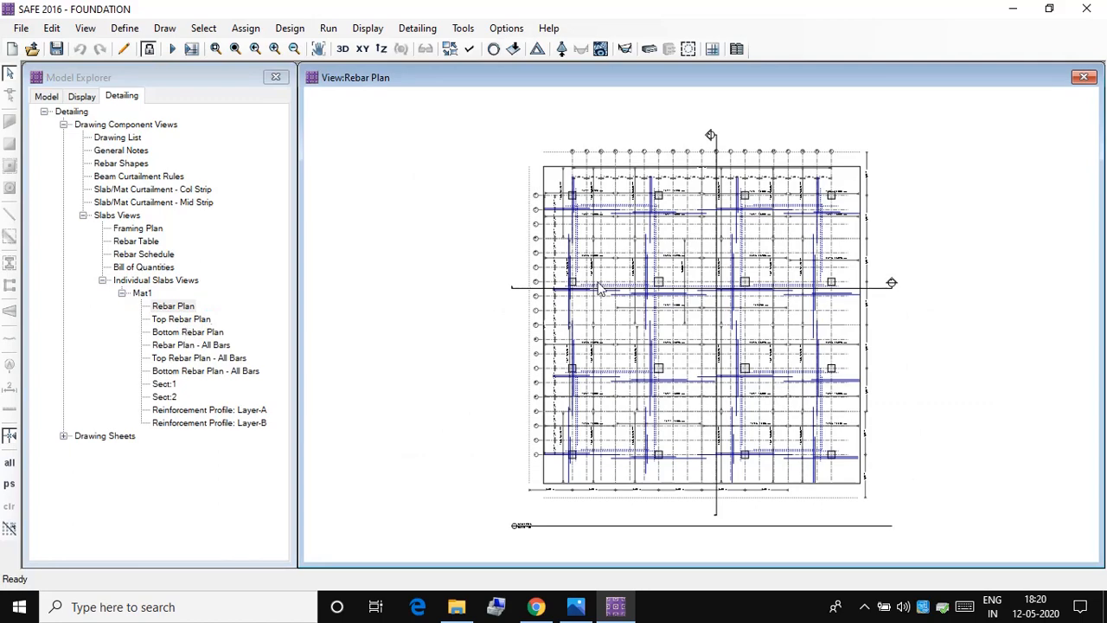
scroll(605, 275, "up", 3)
right_click(605, 275)
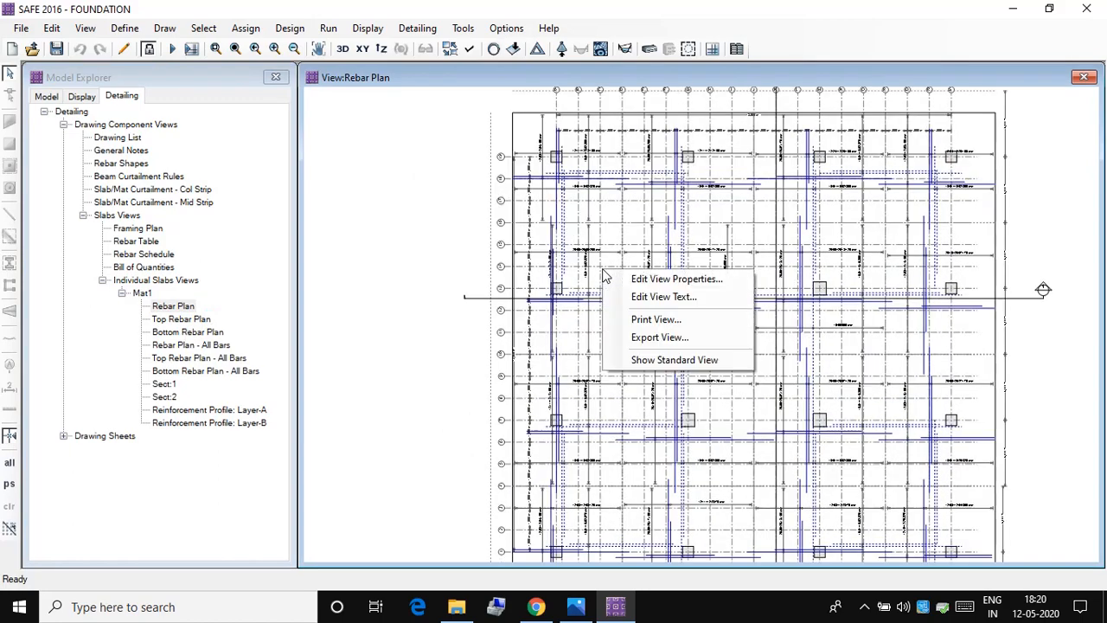
right_click(388, 253)
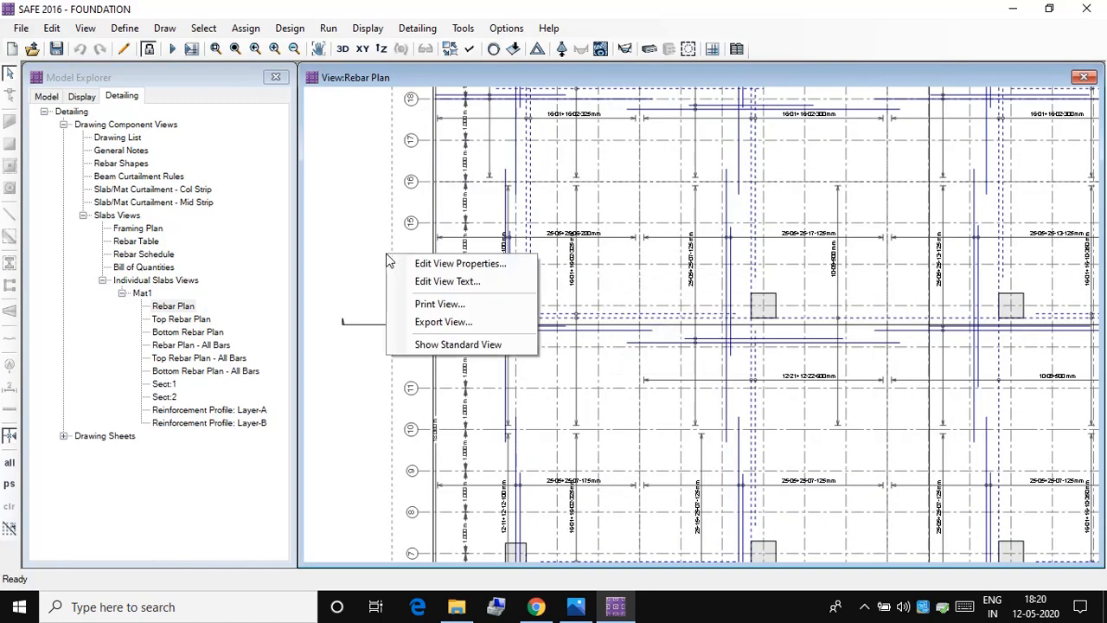
left_click(676, 324)
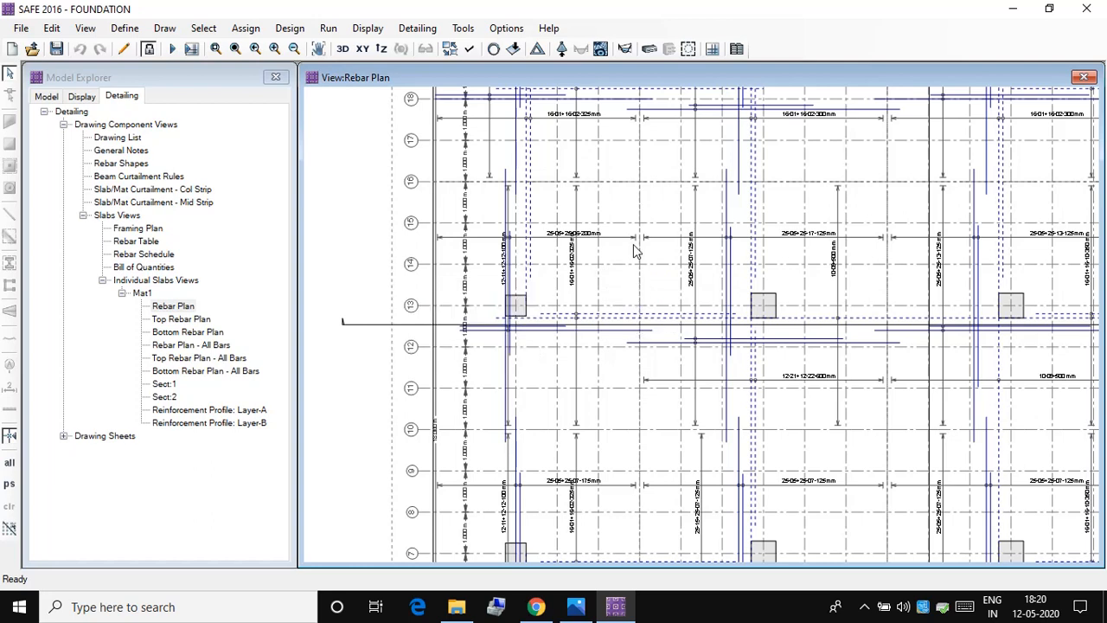
right_click(458, 306)
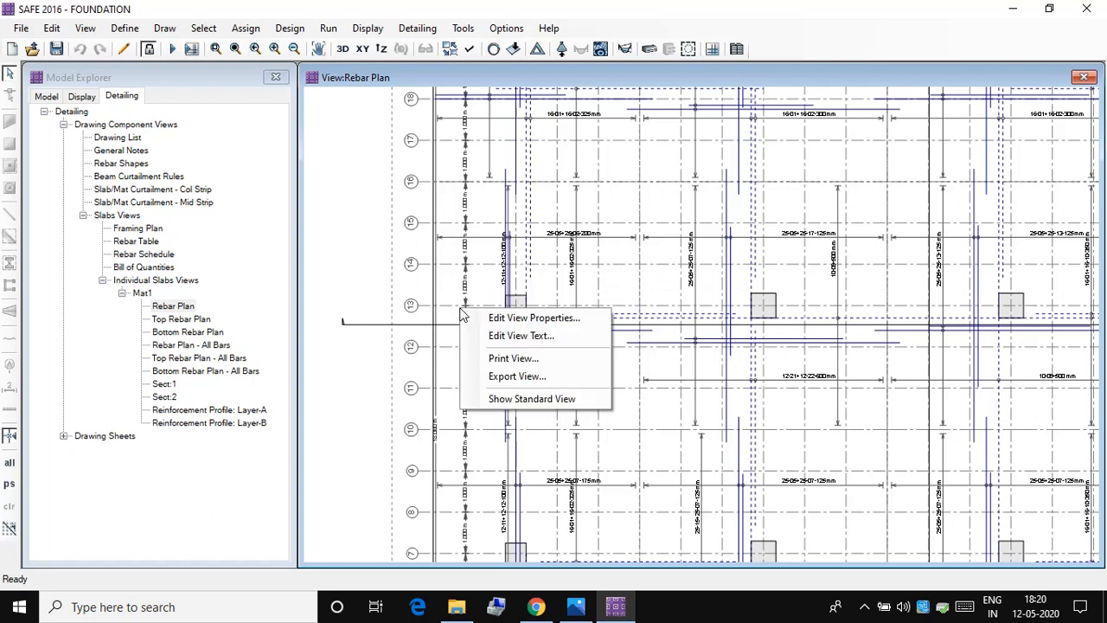
left_click(590, 267)
scroll(590, 266, "up", 4)
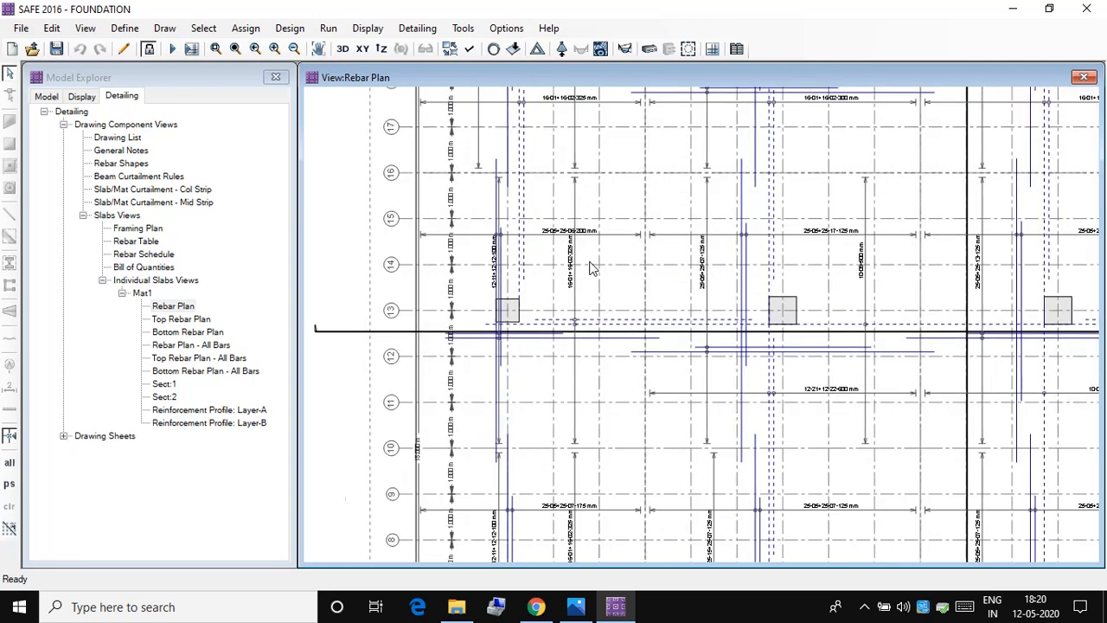
right_click(591, 267)
scroll(591, 267, "up", 2)
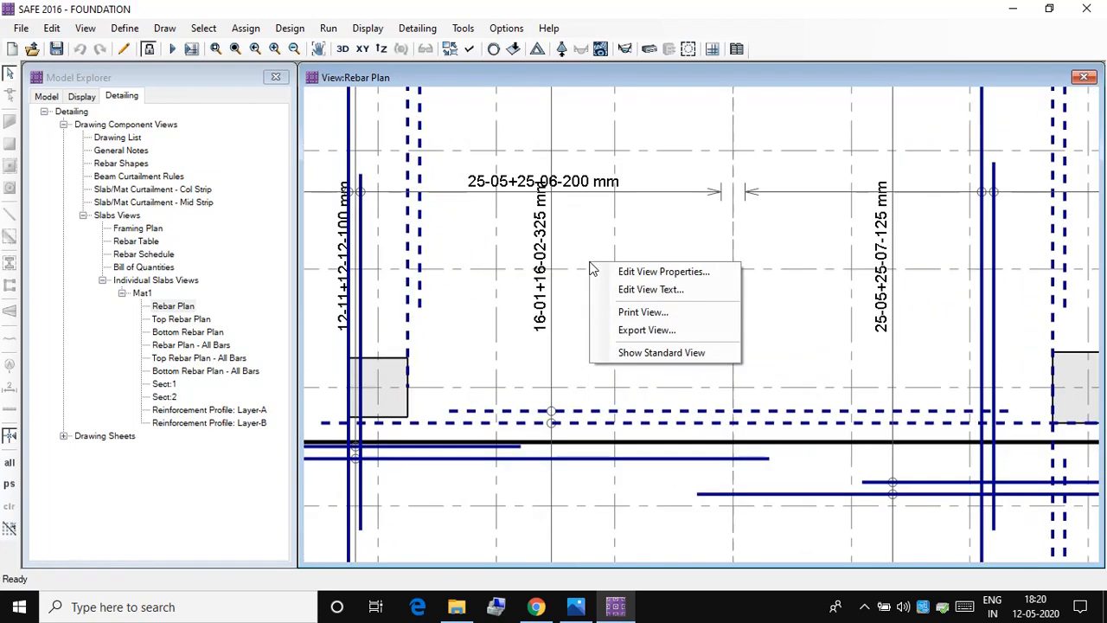
left_click(582, 247)
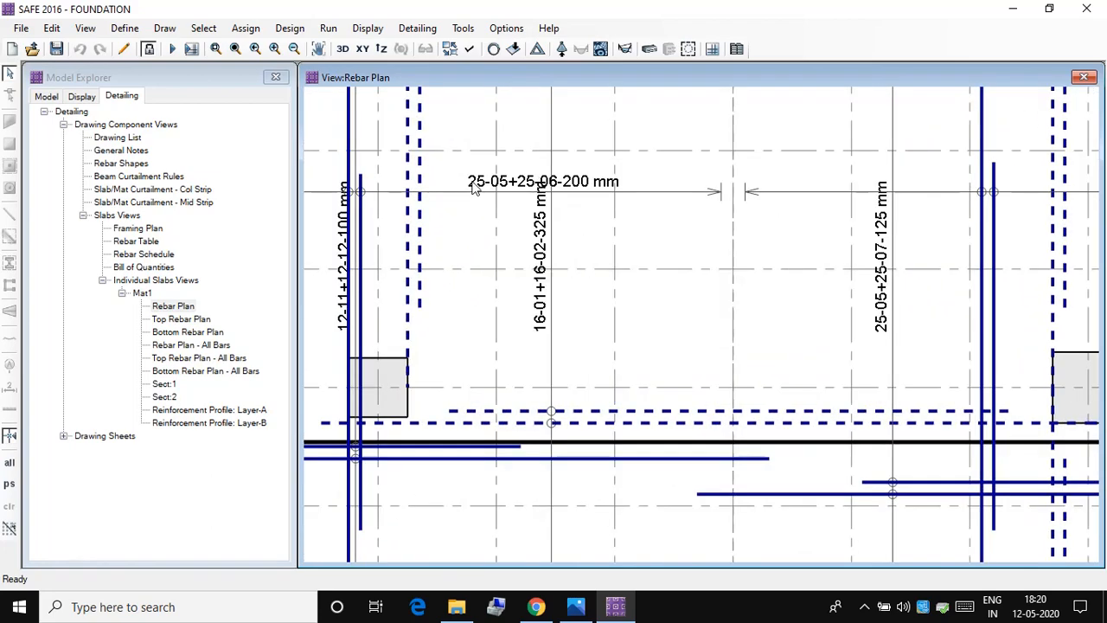
Step: Display Mat1's Top Rebar Plan, Bottom Rebar Plan and Rebar Plan - All Bars in turn
double_click(179, 319)
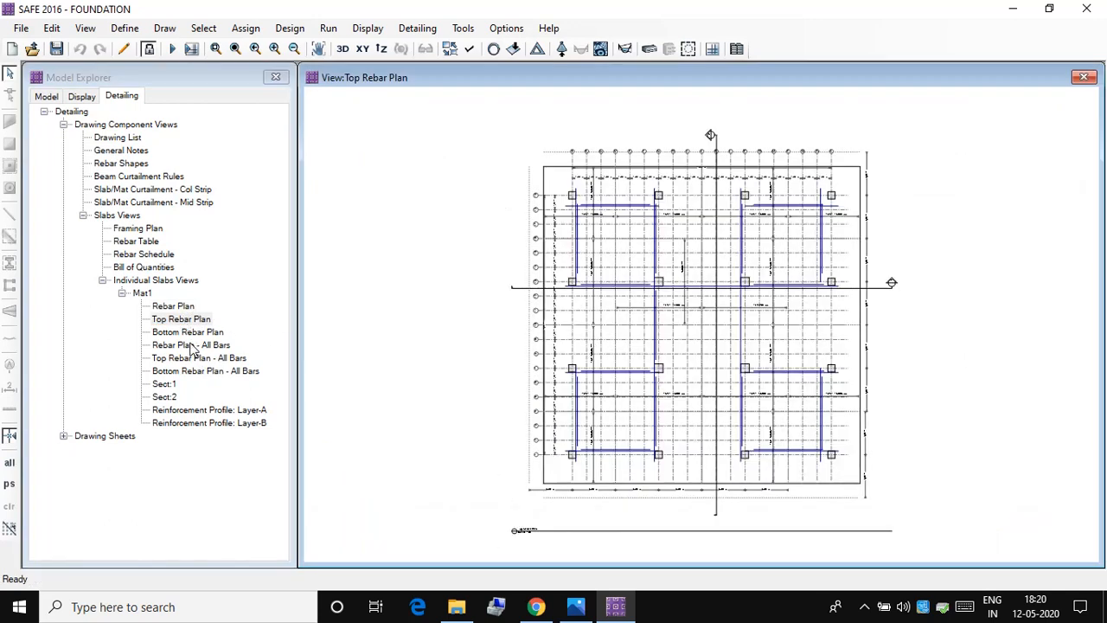
double_click(195, 333)
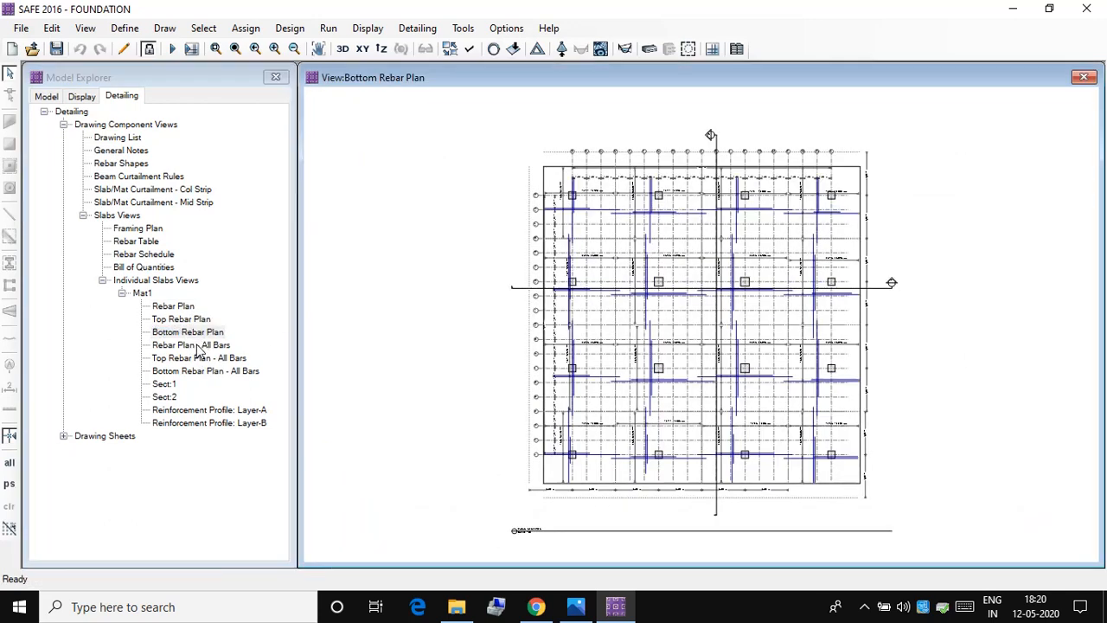
double_click(202, 348)
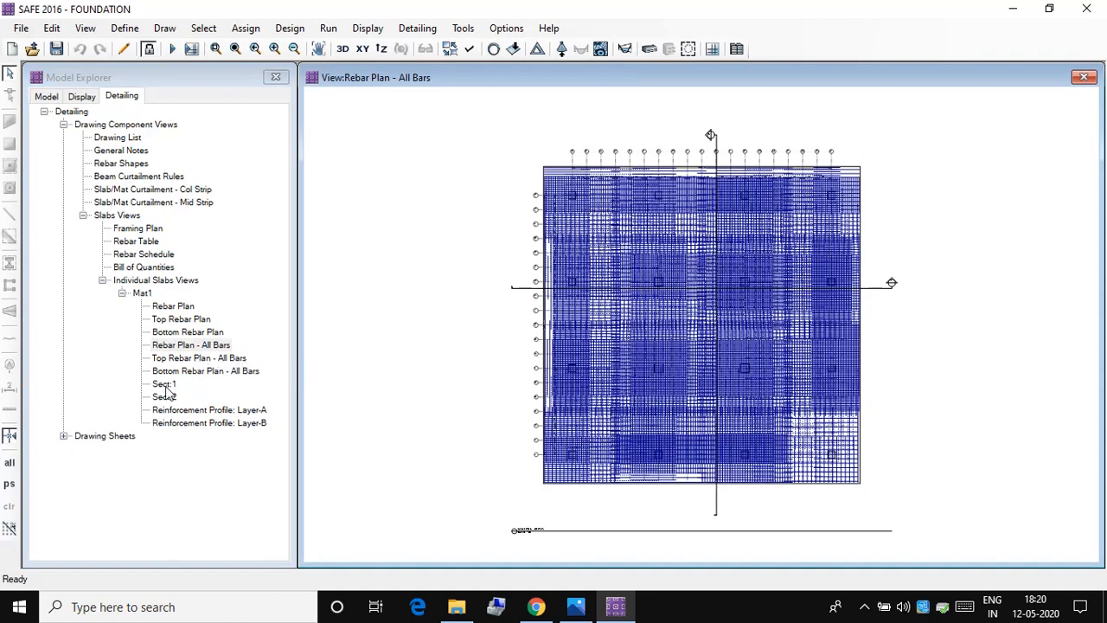
Step: Display Mat1's reinforcement profile for Layer-A and for Layer-B
left_click(182, 410)
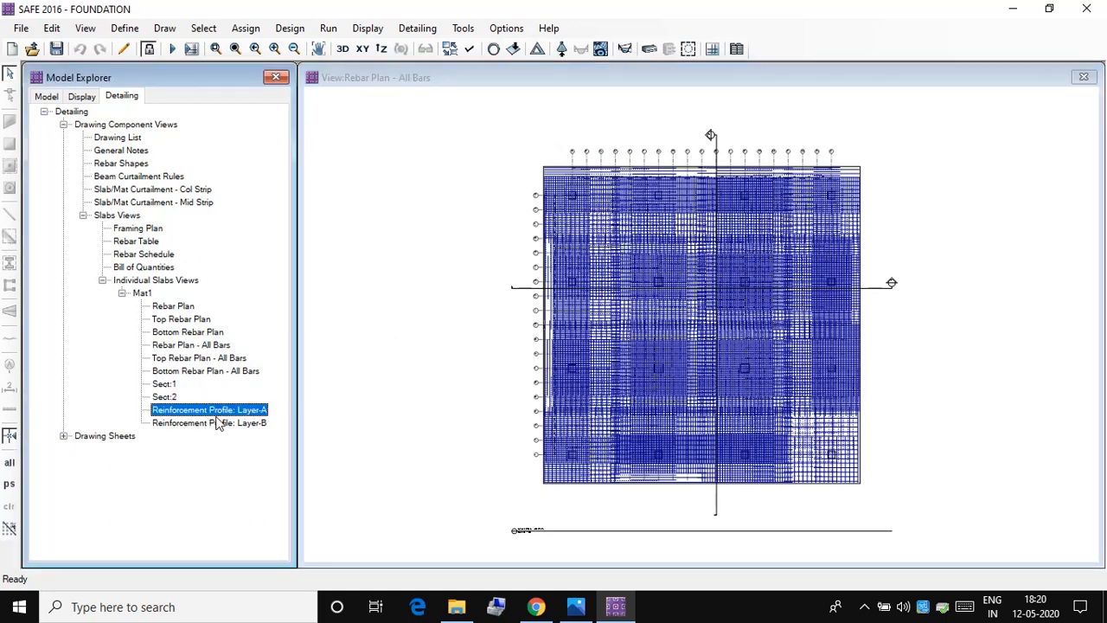
double_click(222, 412)
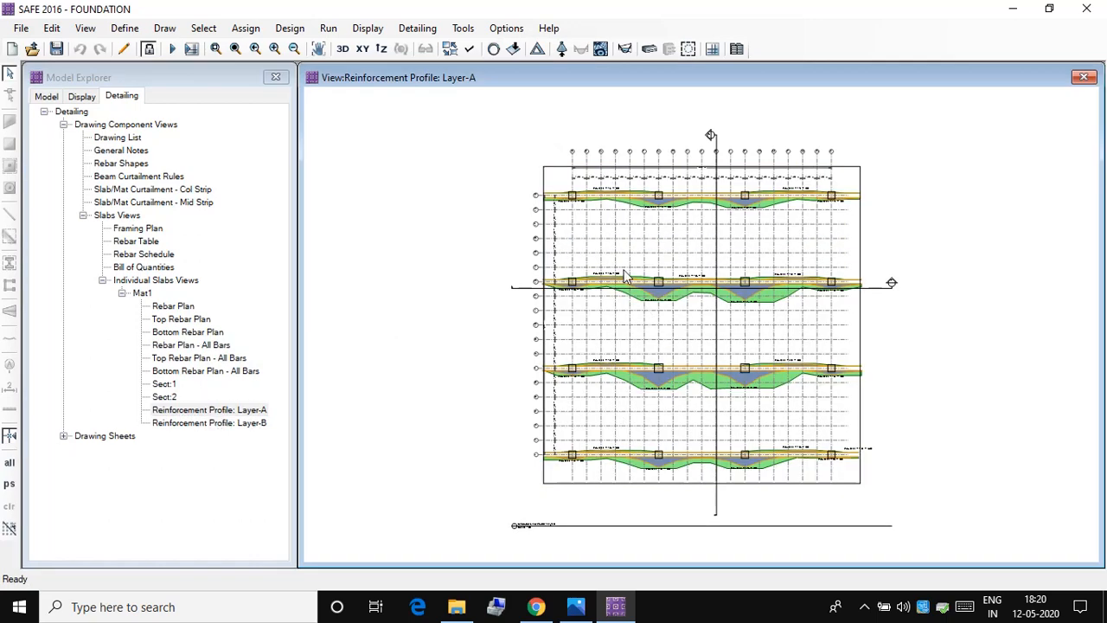
double_click(256, 425)
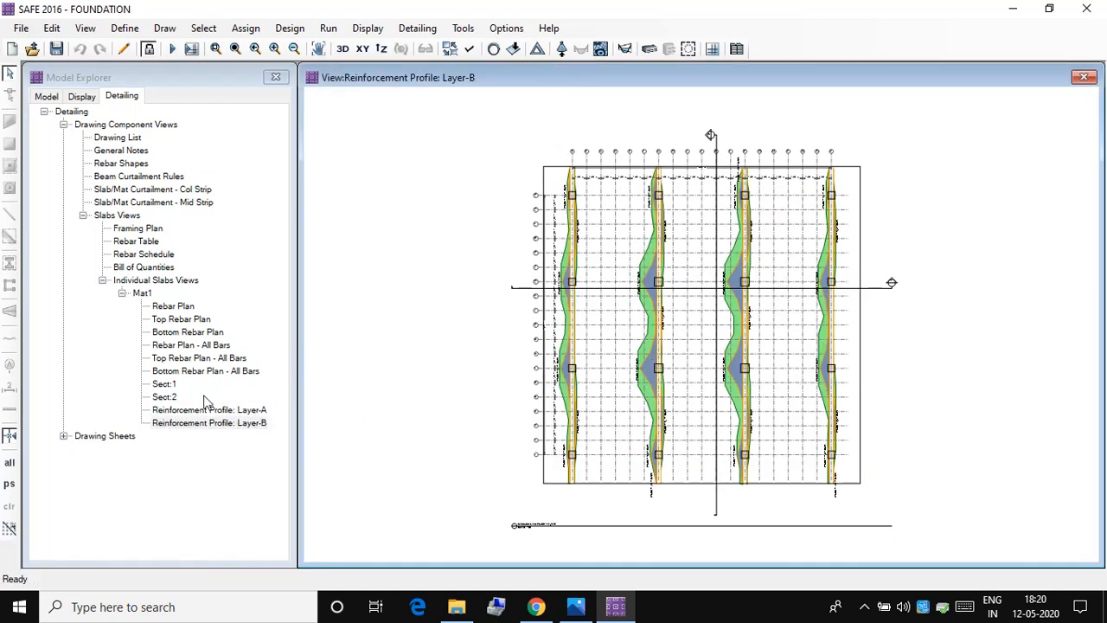
Step: Display the Sect:2 cross-section view of Mat1 with its top and bottom reinforcement
double_click(169, 399)
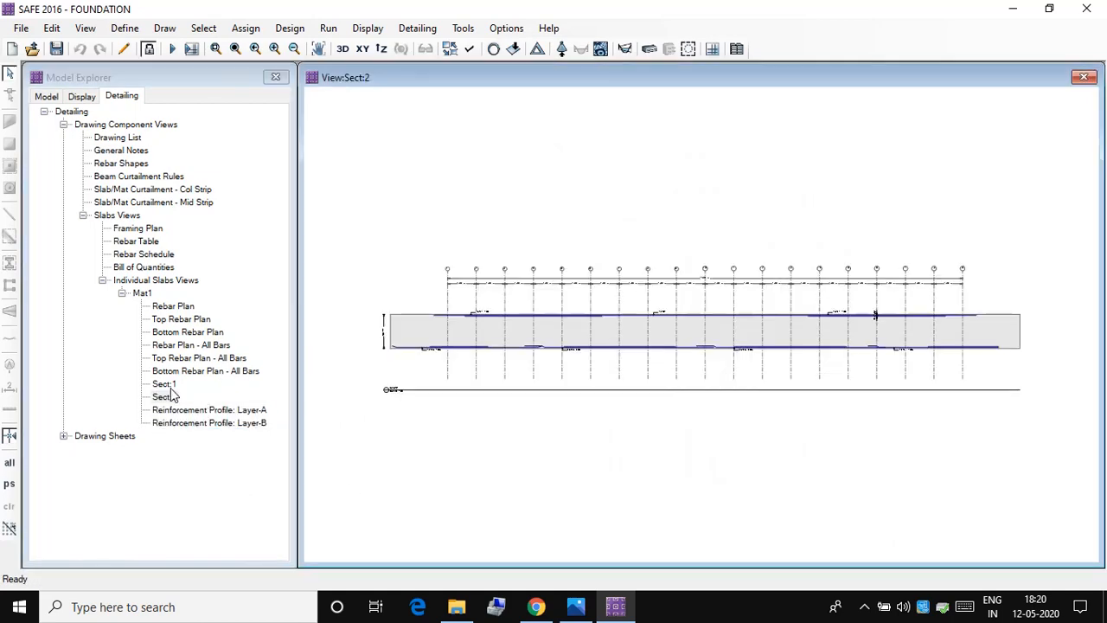
right_click(414, 347)
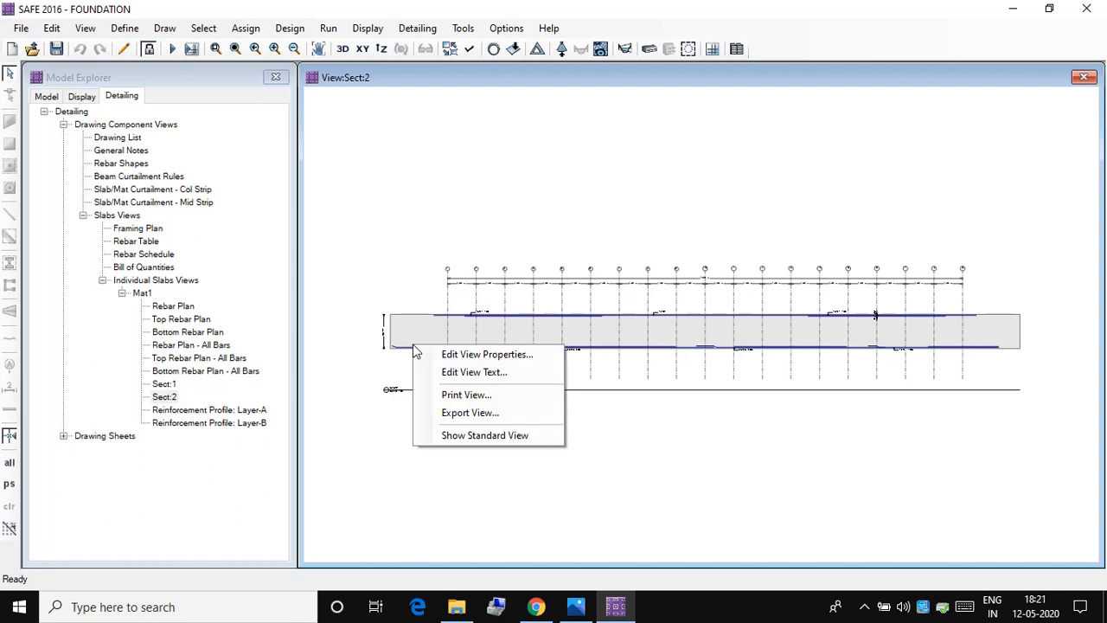
left_click(335, 315)
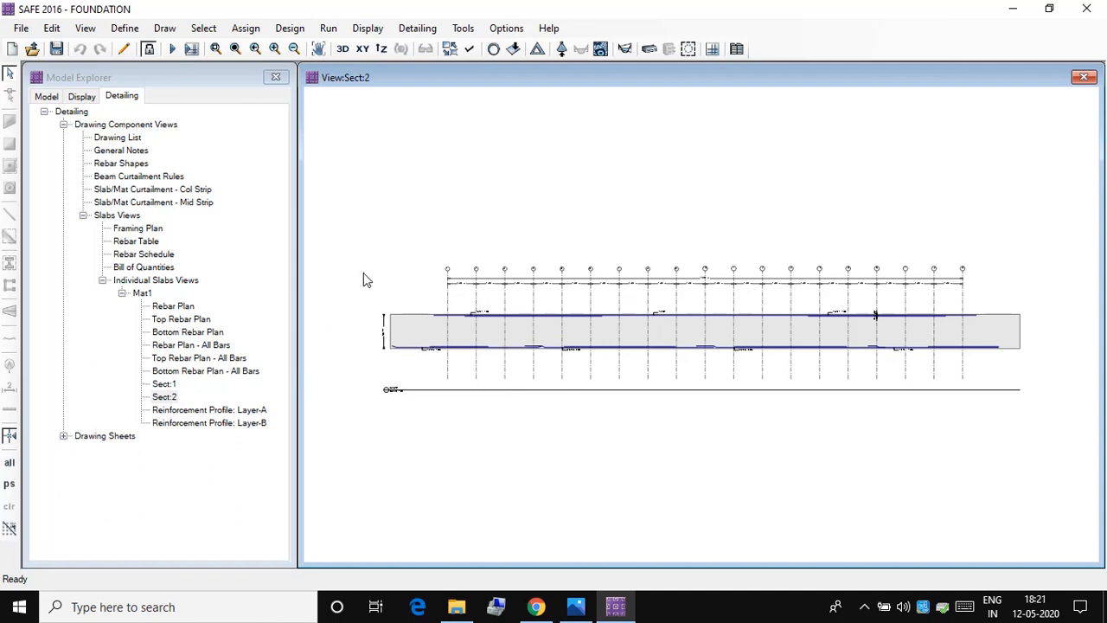
Step: Examine the top and bottom bar marks, bar laps and grid spacing around the middle of Mat1's Sect:2 cross-section at close range
left_click(273, 46)
left_click(273, 46)
left_click(274, 47)
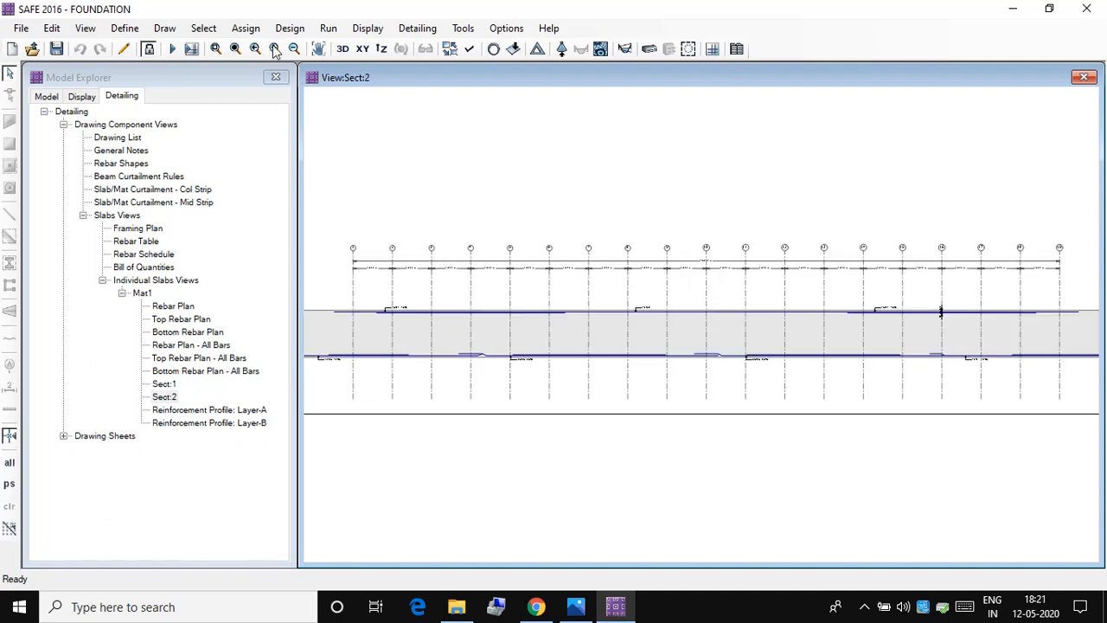
left_click(273, 47)
left_click(273, 47)
left_click(273, 49)
left_click(273, 49)
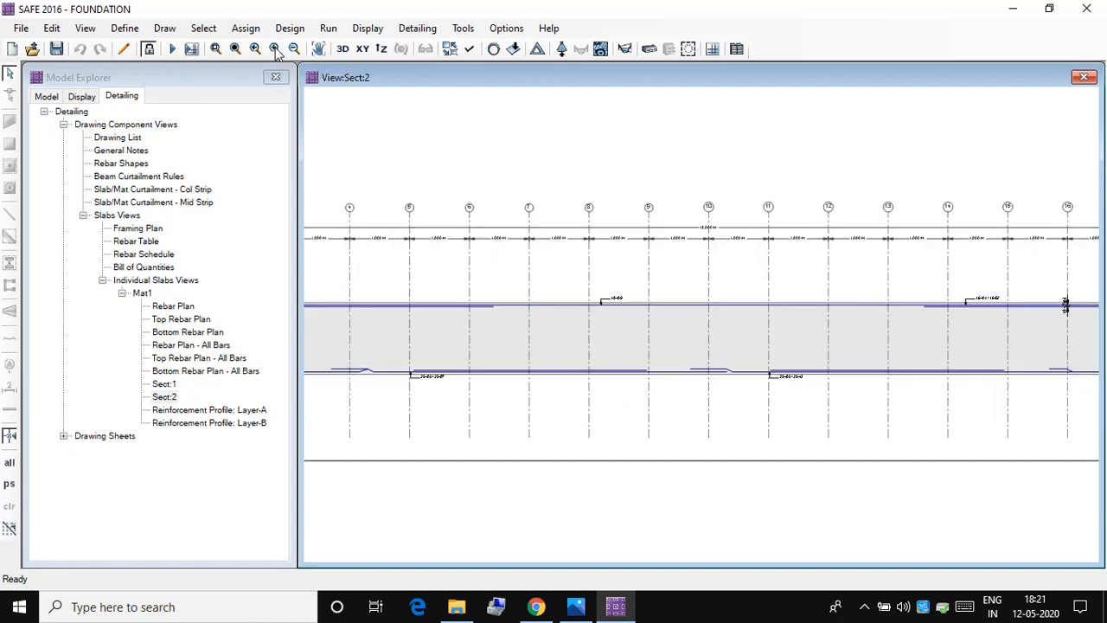
left_click(273, 48)
left_click(274, 48)
left_click(273, 48)
left_click(274, 48)
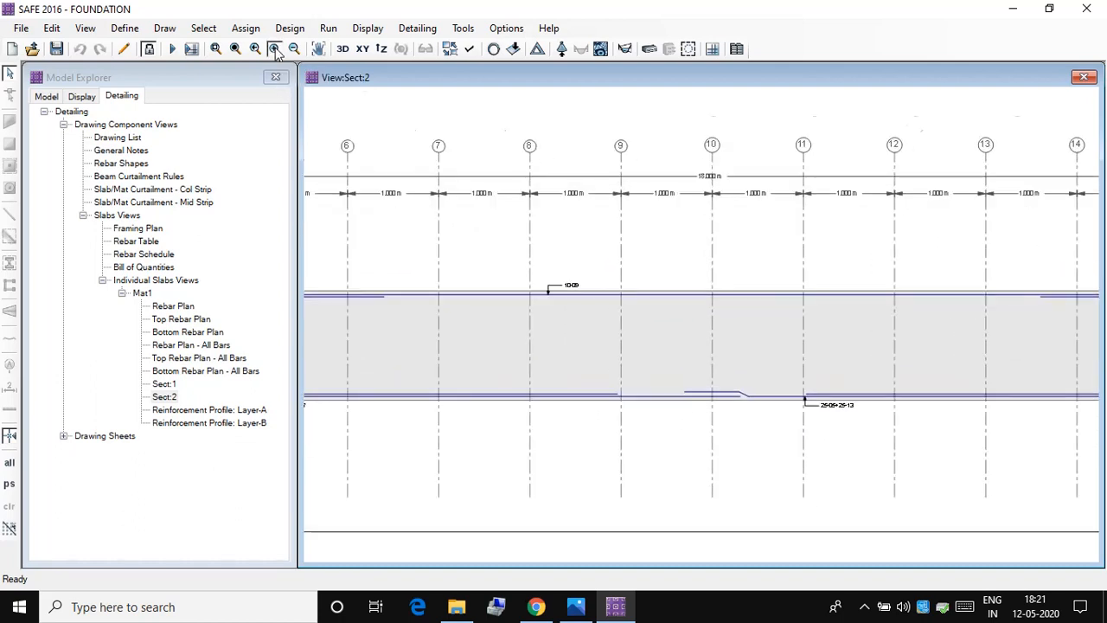
left_click(273, 49)
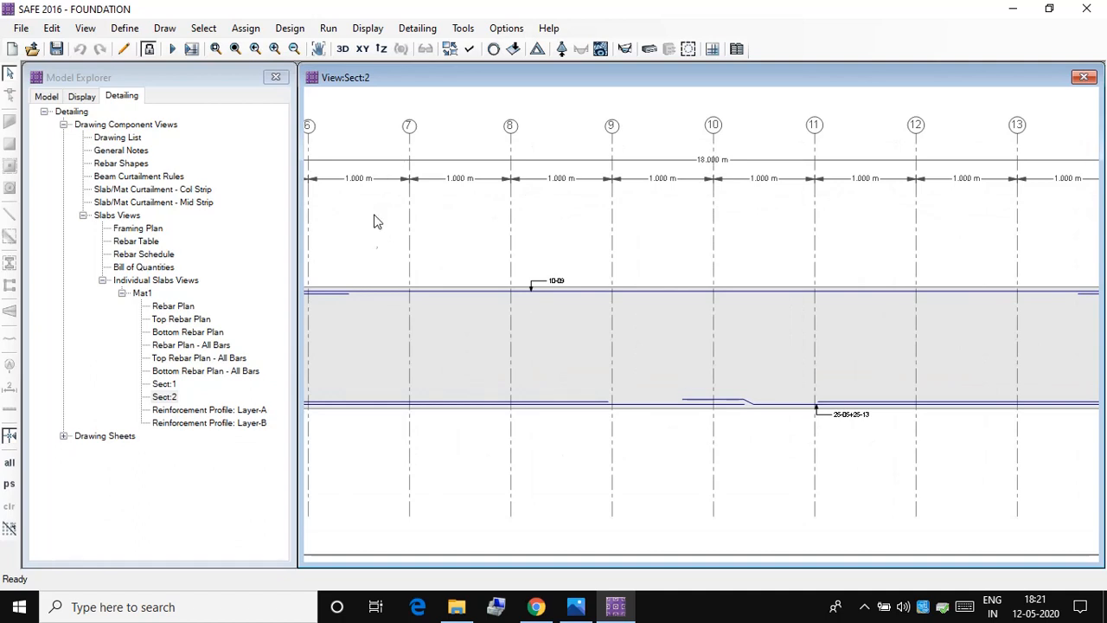
Step: Display Mat1's Sect:1 cross-section, Bottom Rebar Plan - All Bars and Top Rebar Plan in turn
left_click(164, 384)
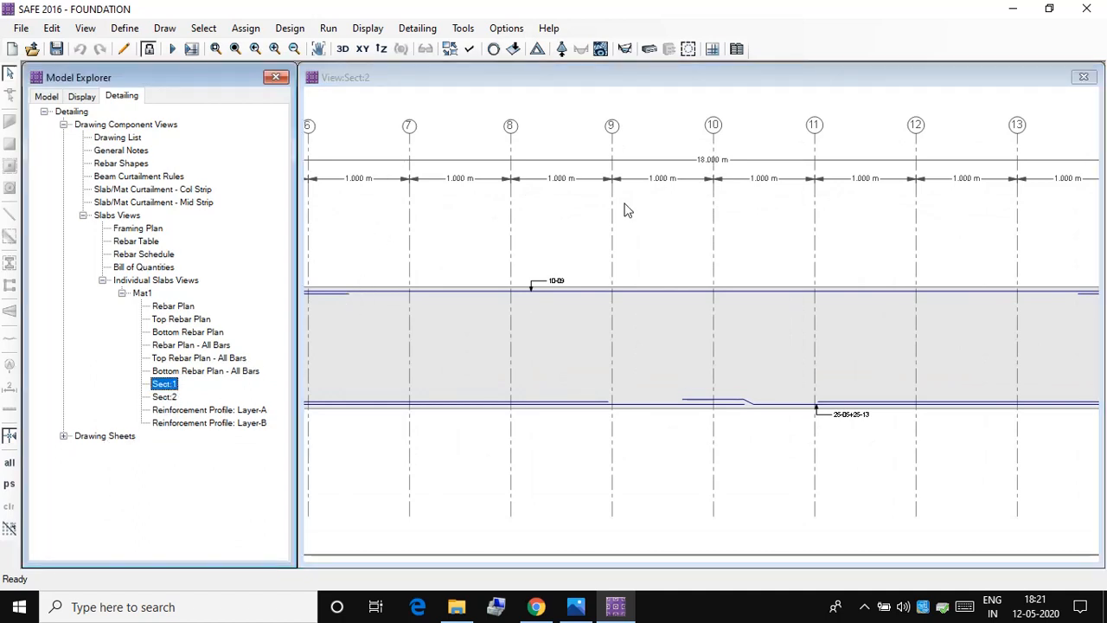
double_click(164, 384)
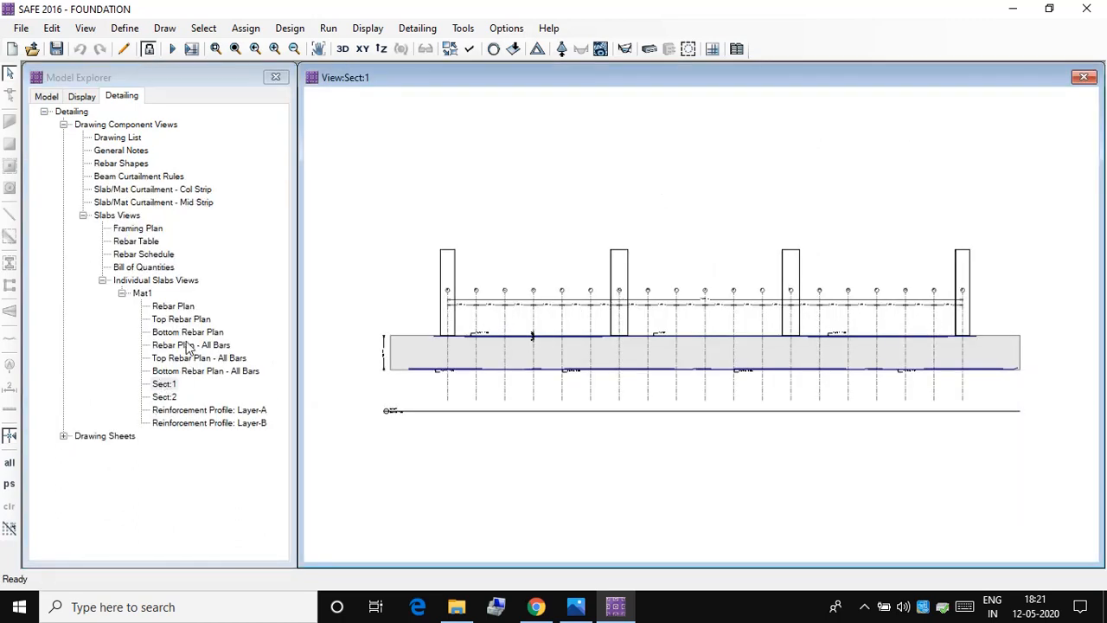
double_click(200, 371)
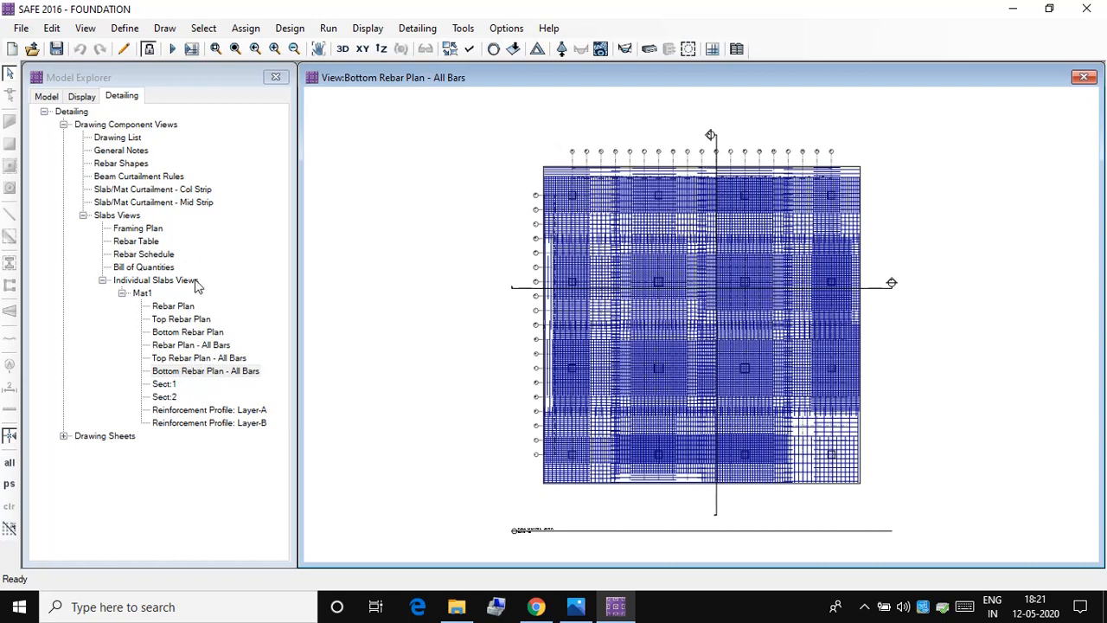
double_click(177, 319)
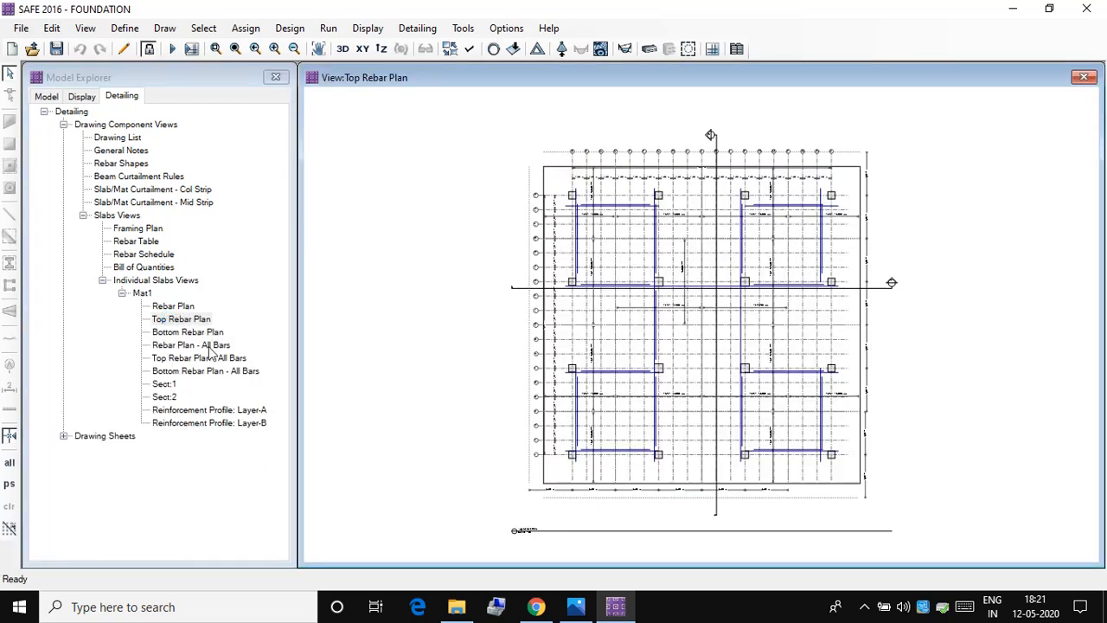